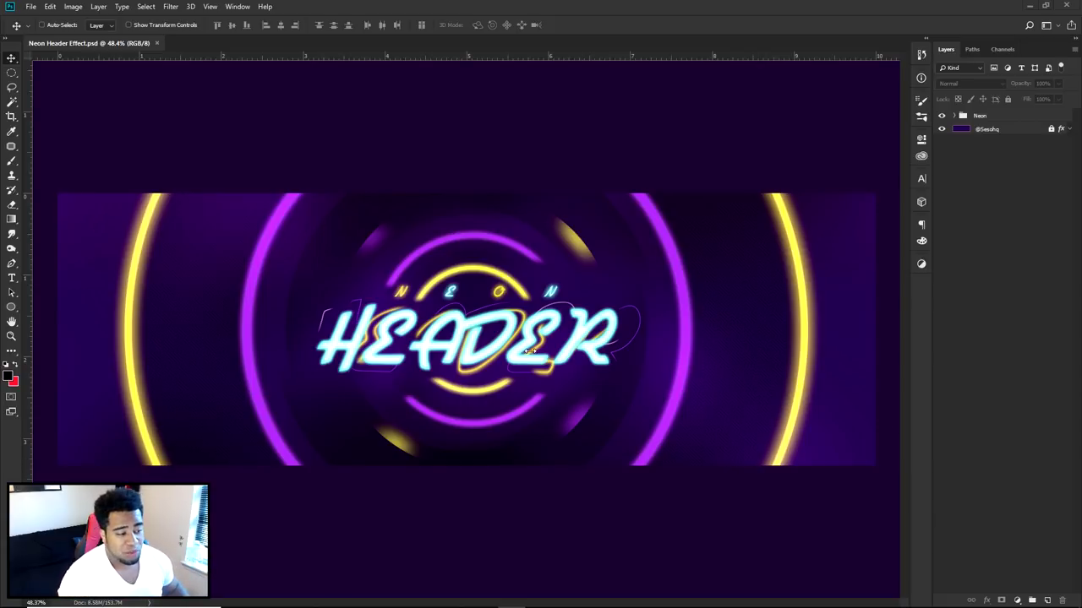
{"action": "scroll", "coordinate": [389, 358], "scroll_direction": "up", "scroll_amount": 5}
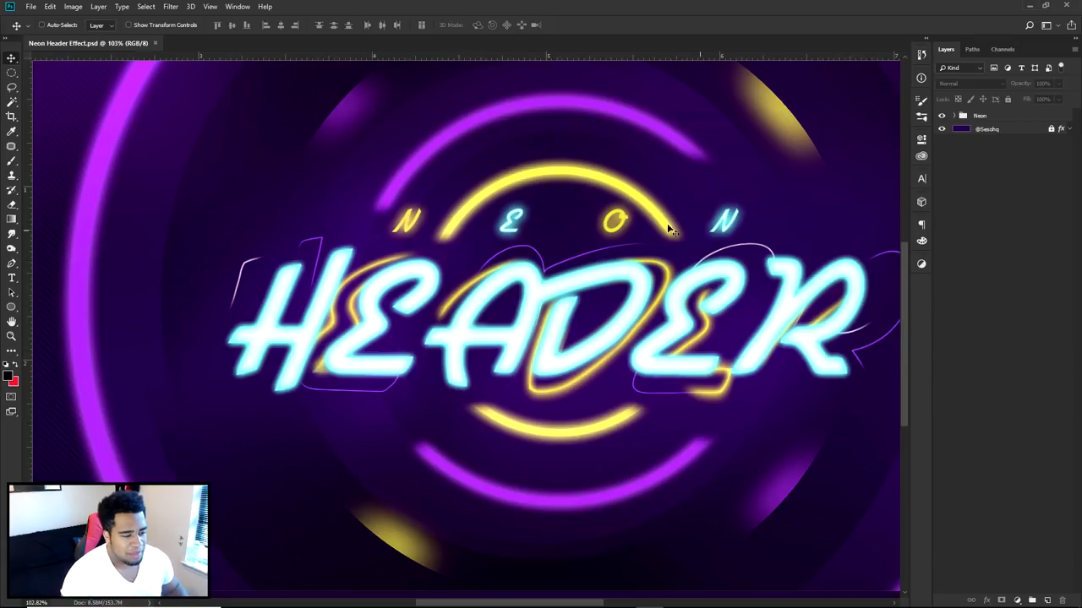
{"action": "scroll", "coordinate": [480, 193], "scroll_direction": "down", "scroll_amount": 4}
{"action": "scroll", "coordinate": [480, 194], "scroll_direction": "down", "scroll_amount": 1}
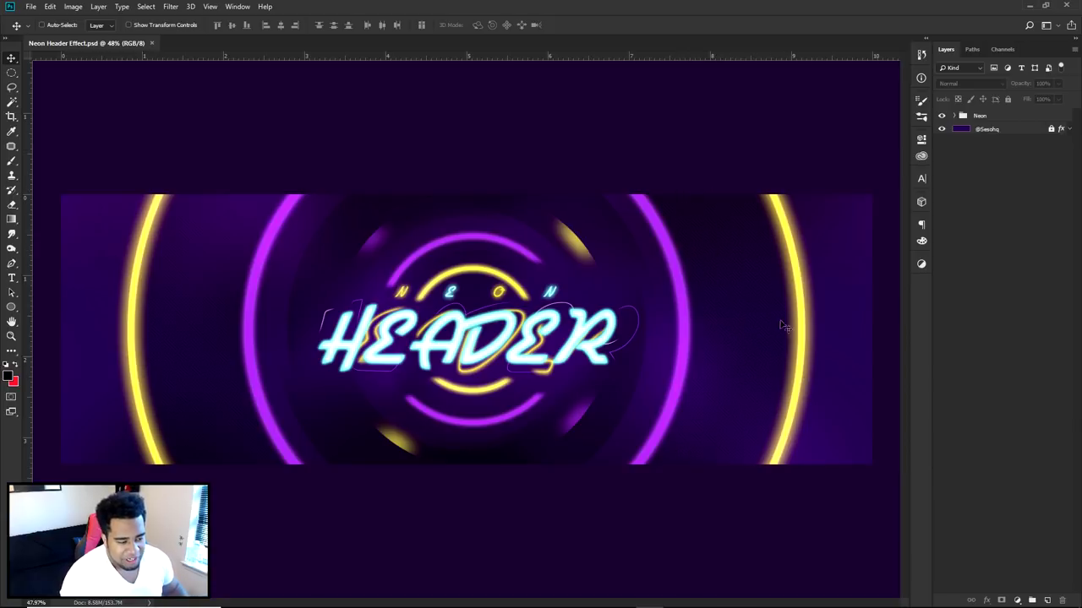
{"action": "scroll", "coordinate": [707, 313], "scroll_direction": "up", "scroll_amount": 3}
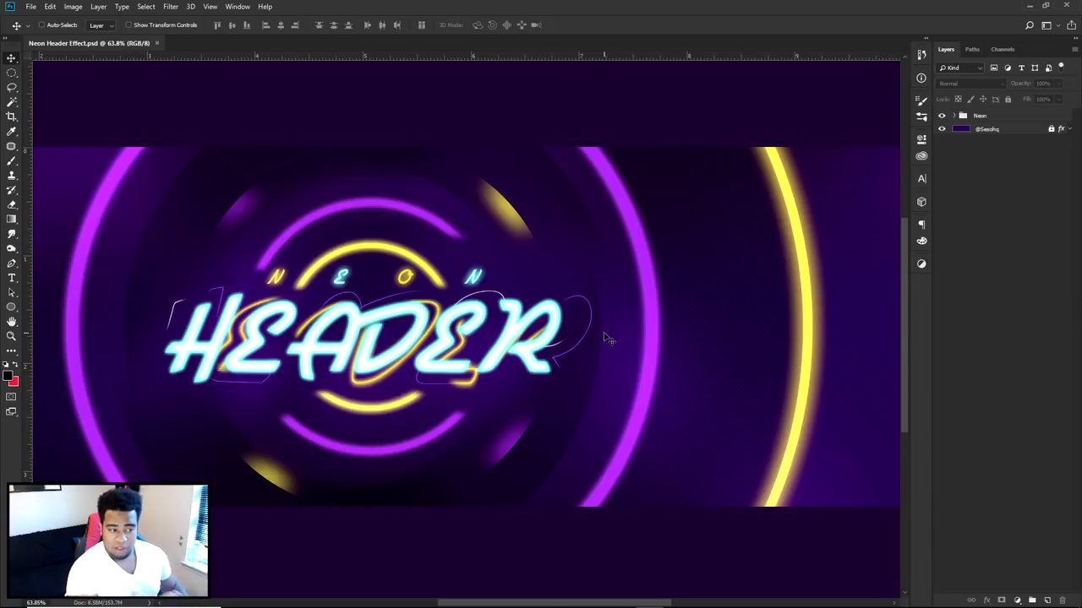
{"action": "scroll", "coordinate": [617, 287], "scroll_direction": "down", "scroll_amount": 4}
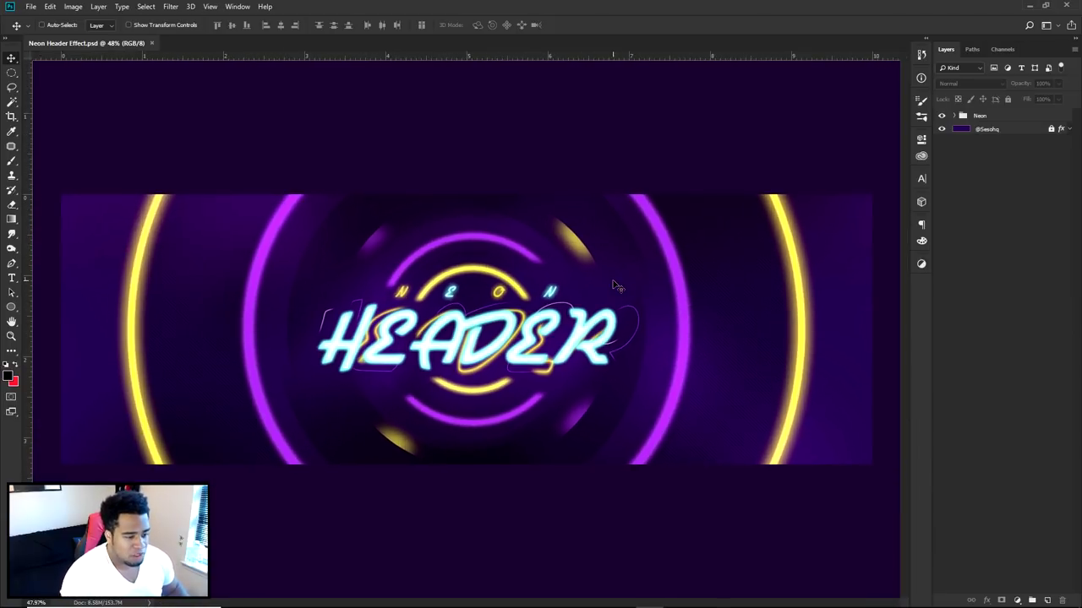
Change the pasteboard colour around the canvas to Dark Gray.
{"action": "scroll", "coordinate": [617, 288], "scroll_direction": "down", "scroll_amount": 2}
{"action": "right_click", "coordinate": [588, 151]}
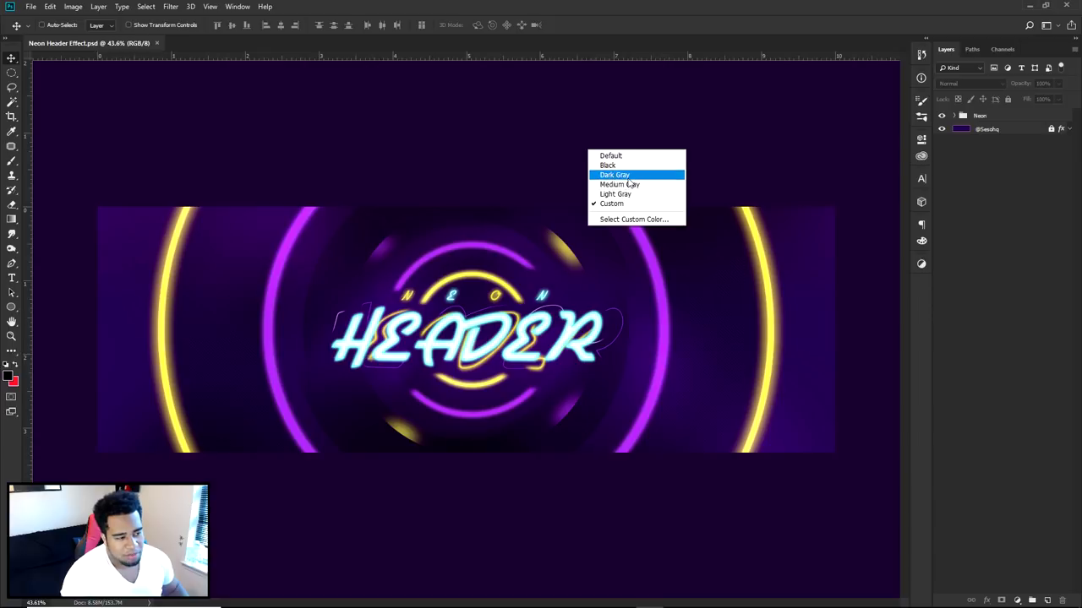
{"action": "left_click", "coordinate": [627, 176]}
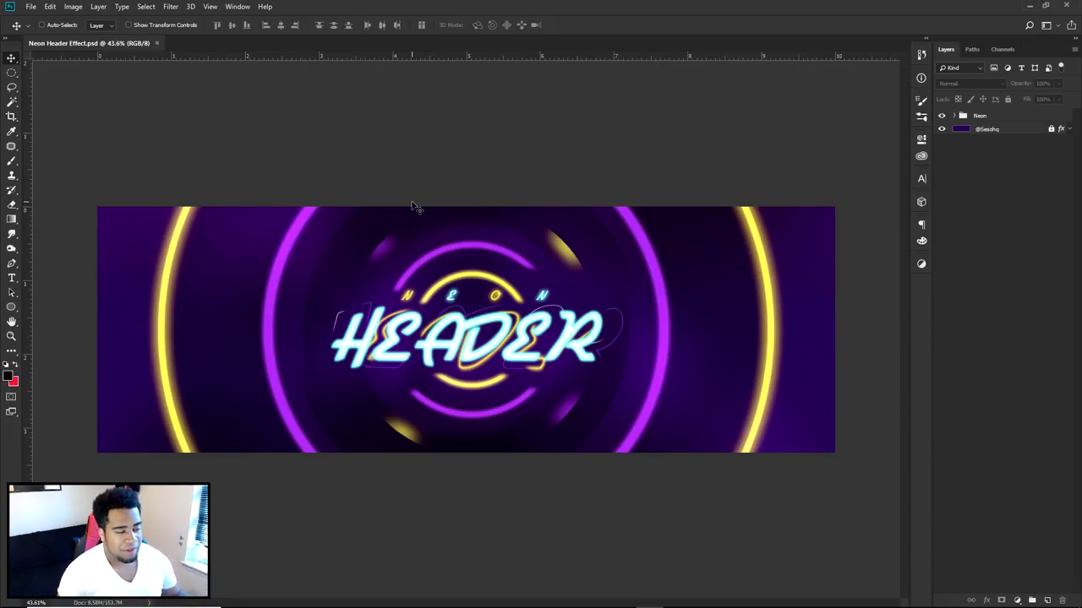
Hide the Neon group and give it a red colour label.
{"action": "left_click", "coordinate": [941, 116]}
{"action": "right_click", "coordinate": [941, 115]}
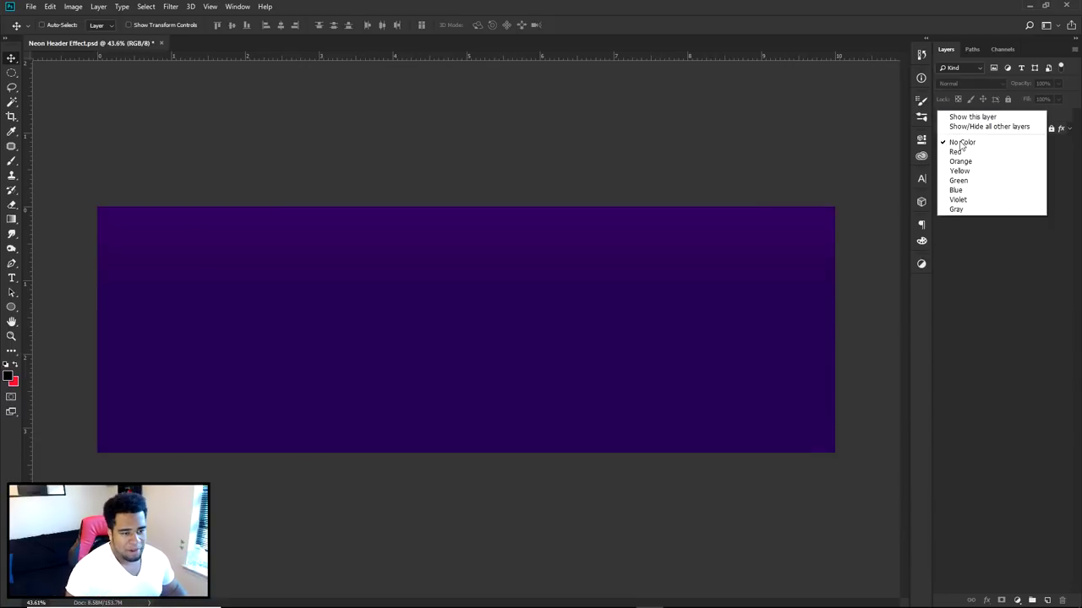
{"action": "left_click", "coordinate": [956, 152]}
Unlock the background layer and view the gradient used by its Gradient Overlay, leaving the settings as they are.
{"action": "left_click", "coordinate": [1012, 129]}
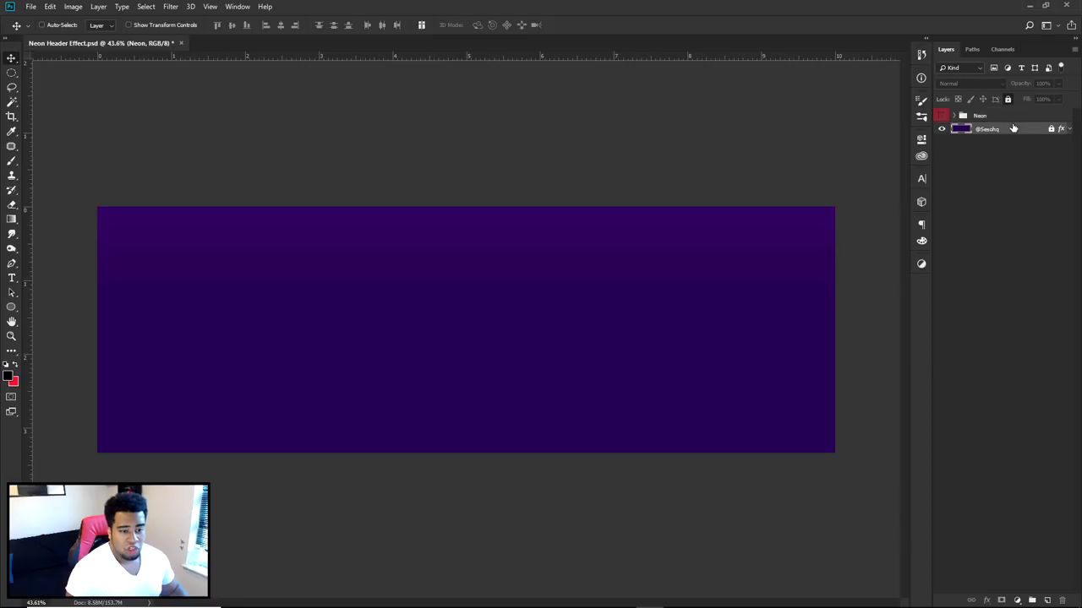
{"action": "left_click", "coordinate": [1067, 130]}
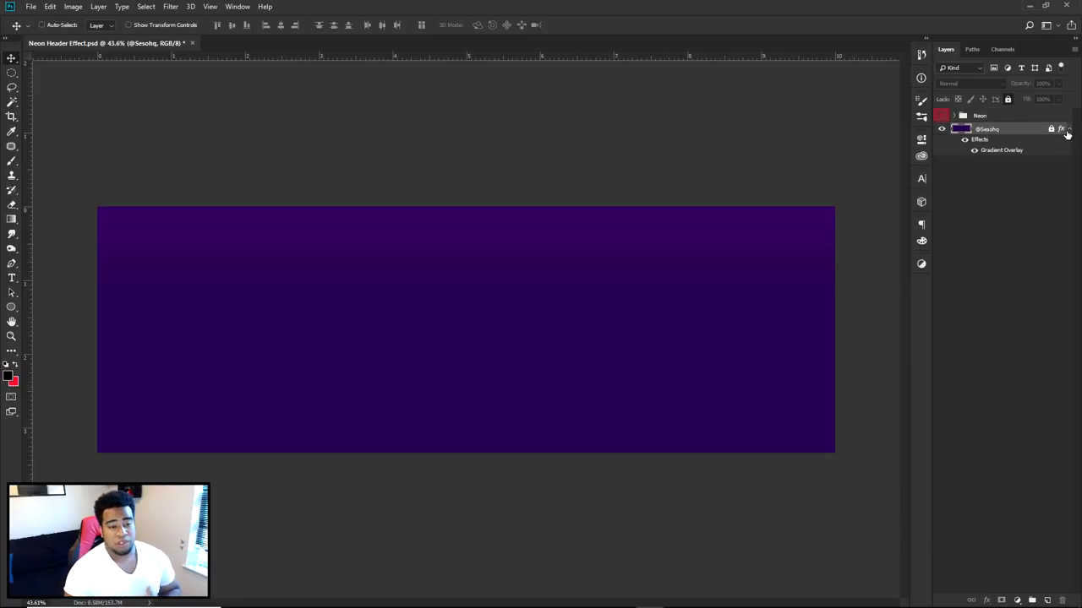
{"action": "double_click", "coordinate": [998, 155]}
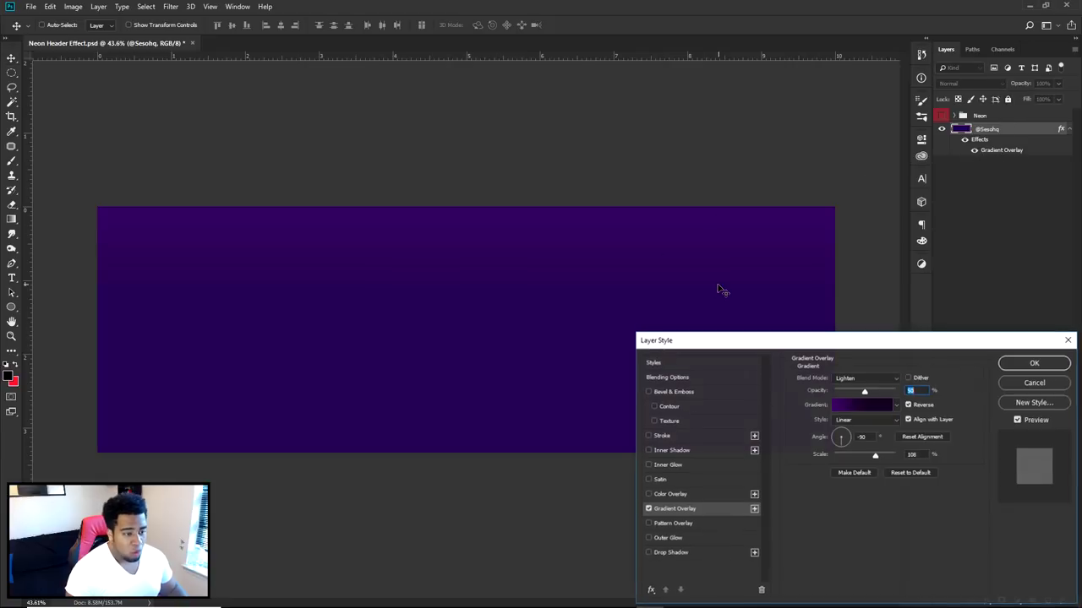
{"action": "left_click_drag", "start_coordinate": [676, 340], "coordinate": [610, 195]}
{"action": "left_click", "coordinate": [788, 259]}
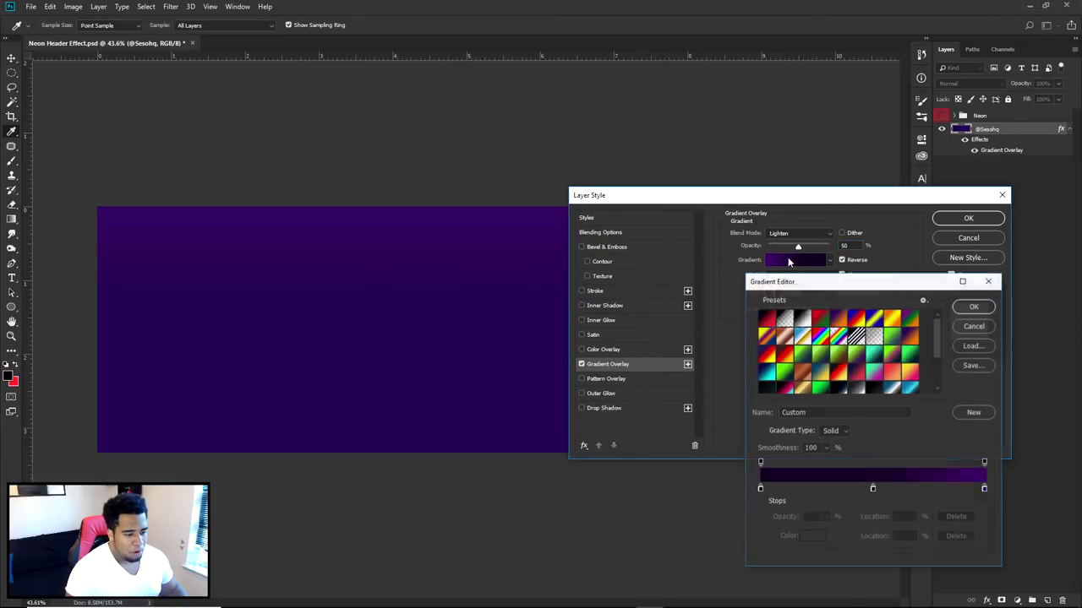
{"action": "left_click", "coordinate": [972, 325]}
{"action": "left_click", "coordinate": [968, 238]}
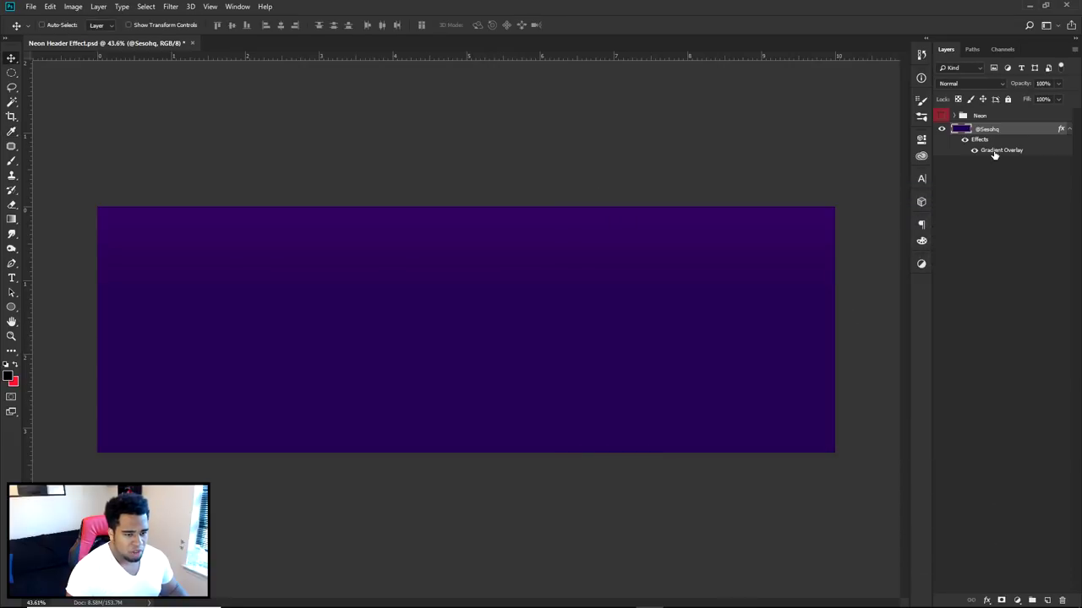
{"action": "double_click", "coordinate": [994, 152]}
{"action": "left_click", "coordinate": [582, 364]}
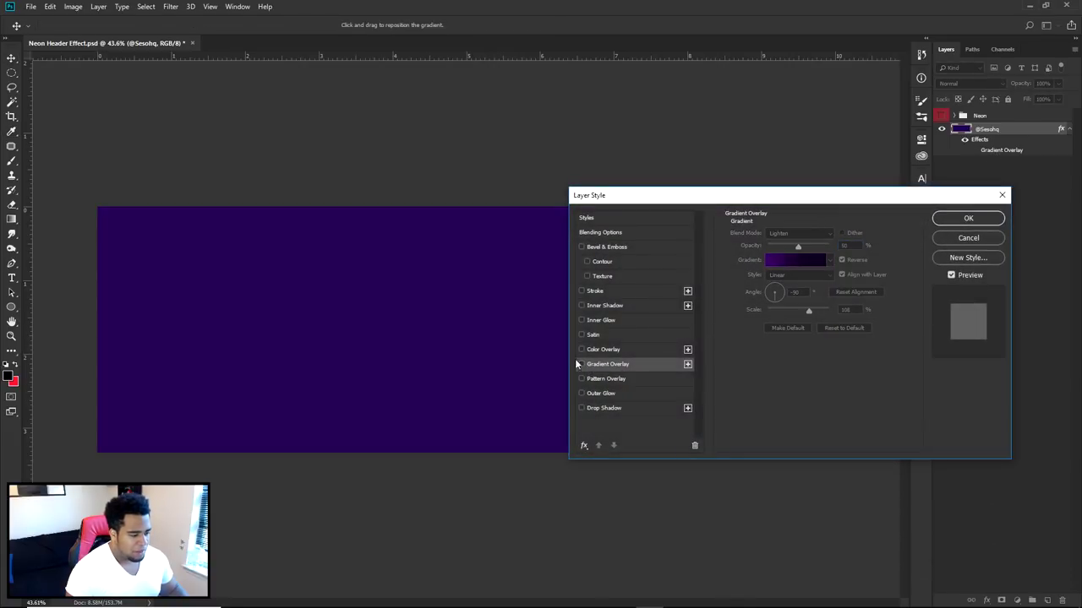
{"action": "left_click", "coordinate": [968, 238]}
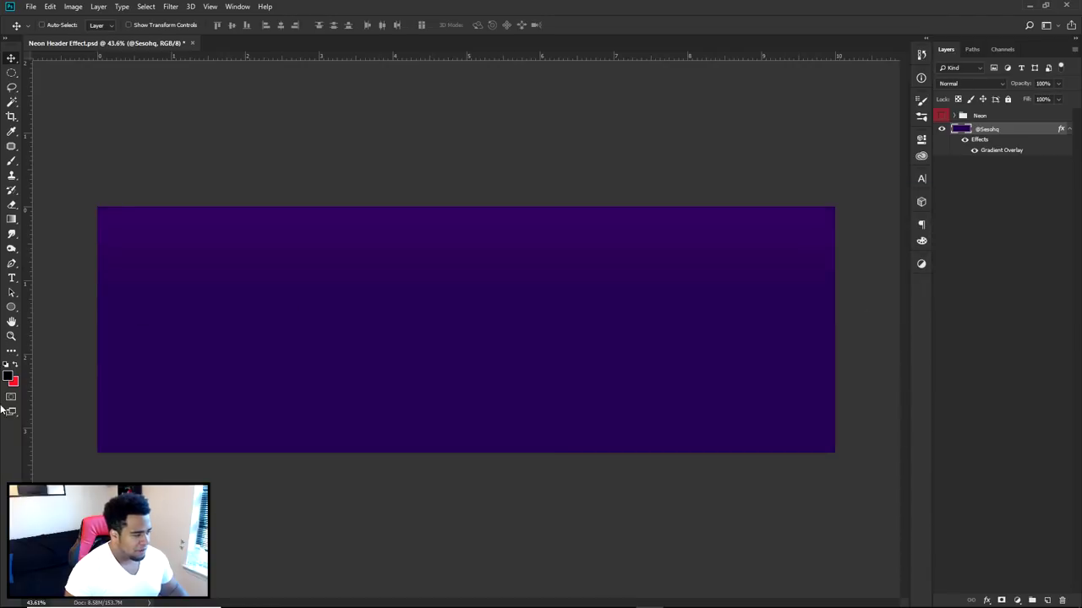
Sample the background's solid purple in the foreground colour picker with the Gradient Overlay temporarily hidden, without keeping the sampled colour.
{"action": "left_click", "coordinate": [972, 150]}
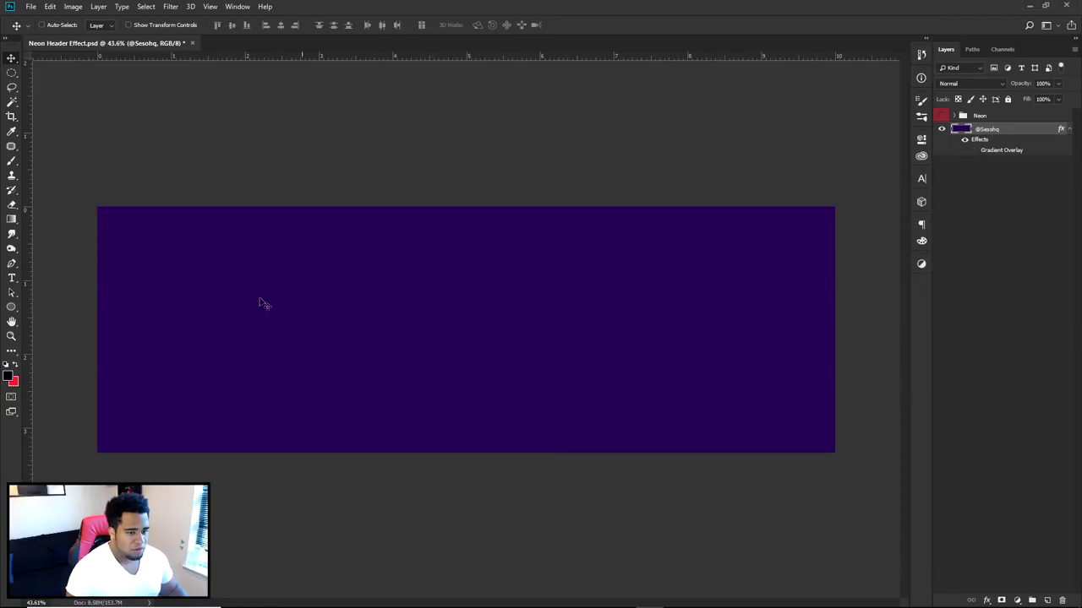
{"action": "left_click", "coordinate": [8, 378]}
{"action": "left_click", "coordinate": [594, 260]}
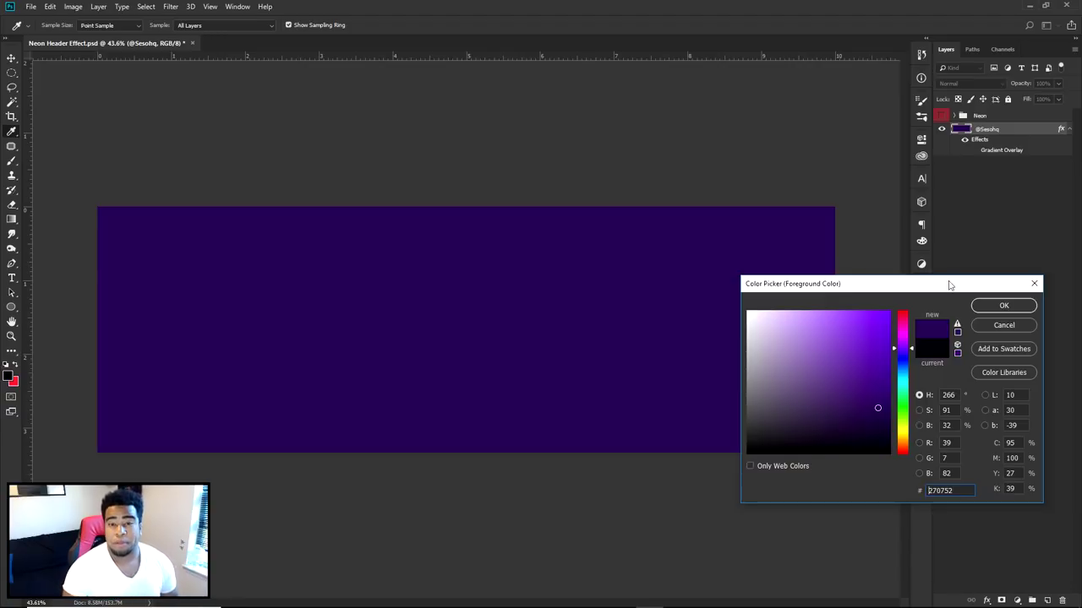
{"action": "left_click_drag", "start_coordinate": [902, 352], "coordinate": [900, 379]}
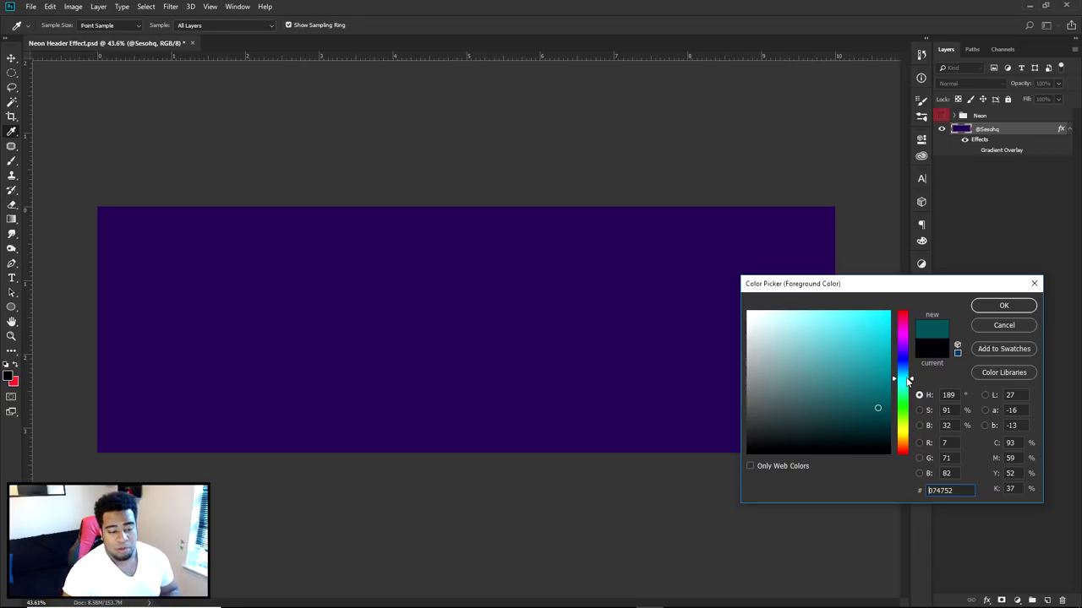
{"action": "left_click", "coordinate": [1020, 326]}
{"action": "left_click", "coordinate": [10, 376]}
{"action": "left_click", "coordinate": [375, 329]}
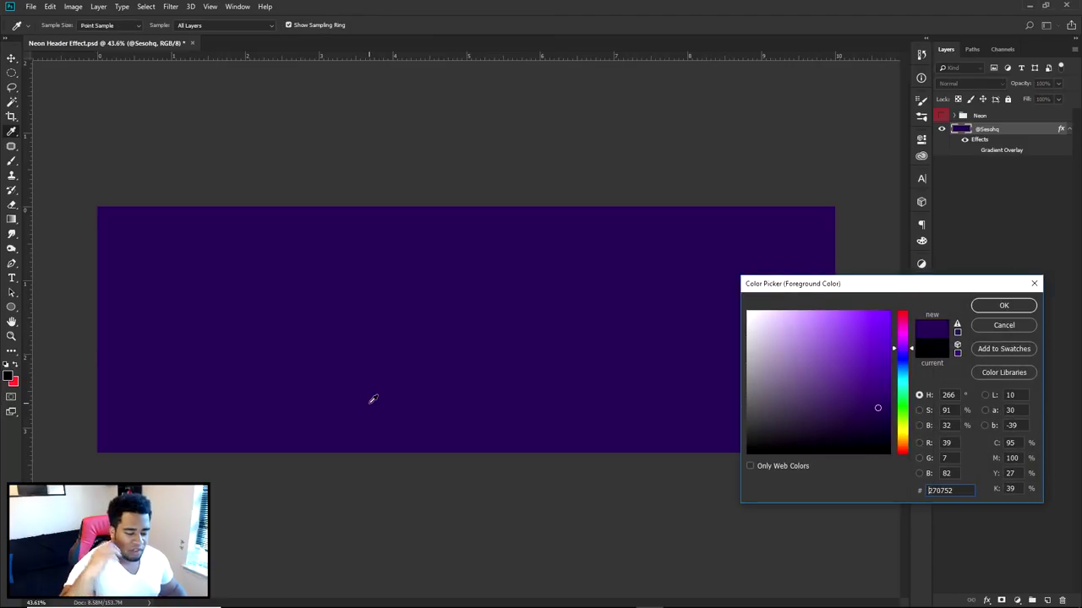
{"action": "left_click", "coordinate": [1002, 326]}
{"action": "key", "text": "v"}
{"action": "left_click", "coordinate": [974, 150]}
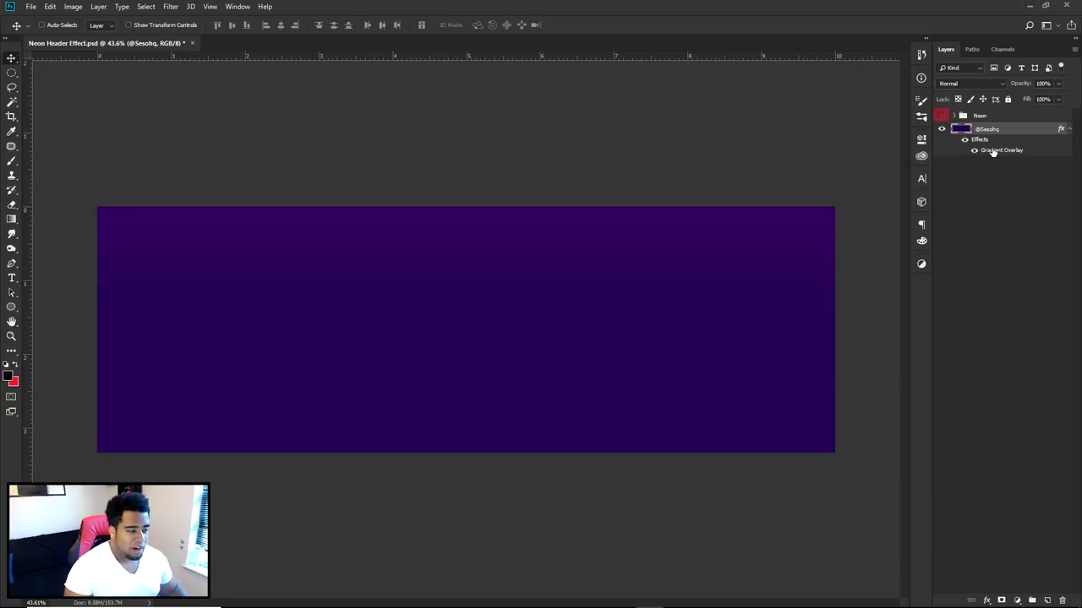
Set the scale of the background layer's Gradient Overlay to 100%.
{"action": "double_click", "coordinate": [993, 152]}
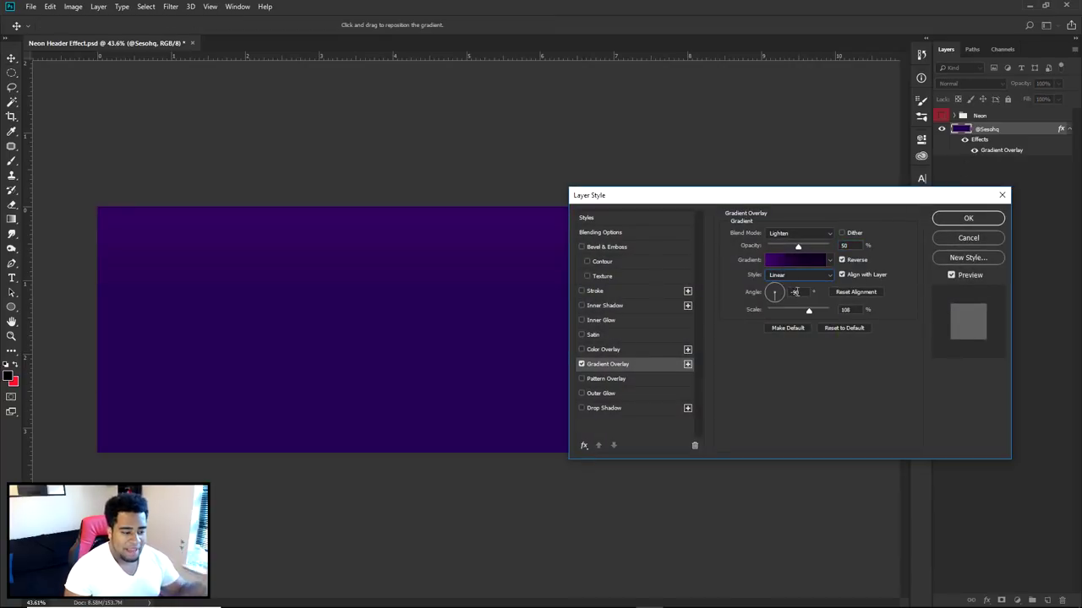
{"action": "double_click", "coordinate": [848, 309]}
{"action": "type", "text": "100"}
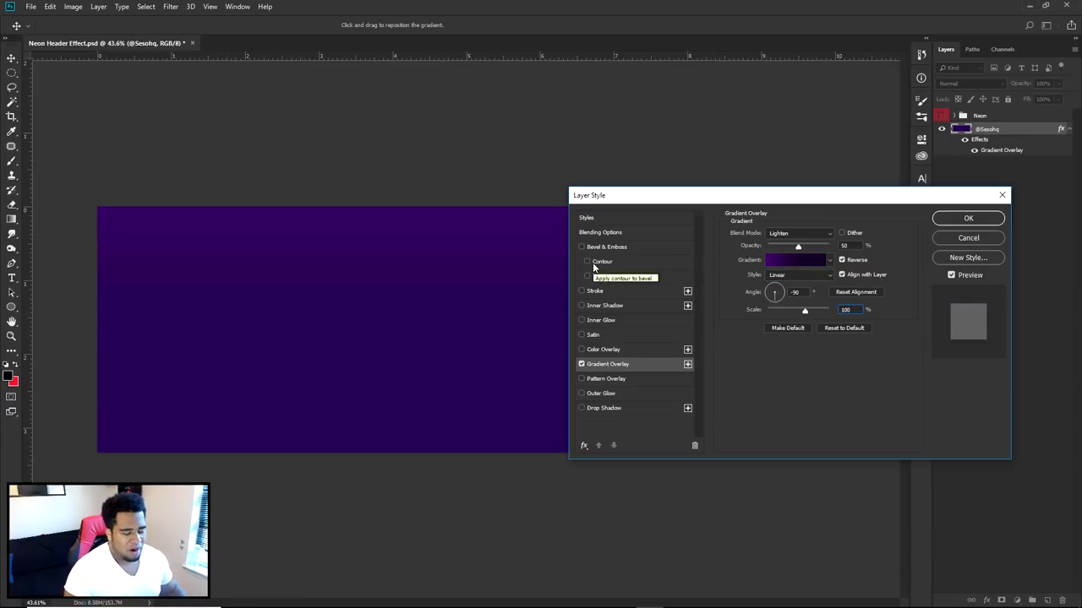
Examine the hex colours of the gradient's start, middle and end stops, leaving the gradient unaltered.
{"action": "left_click", "coordinate": [766, 262]}
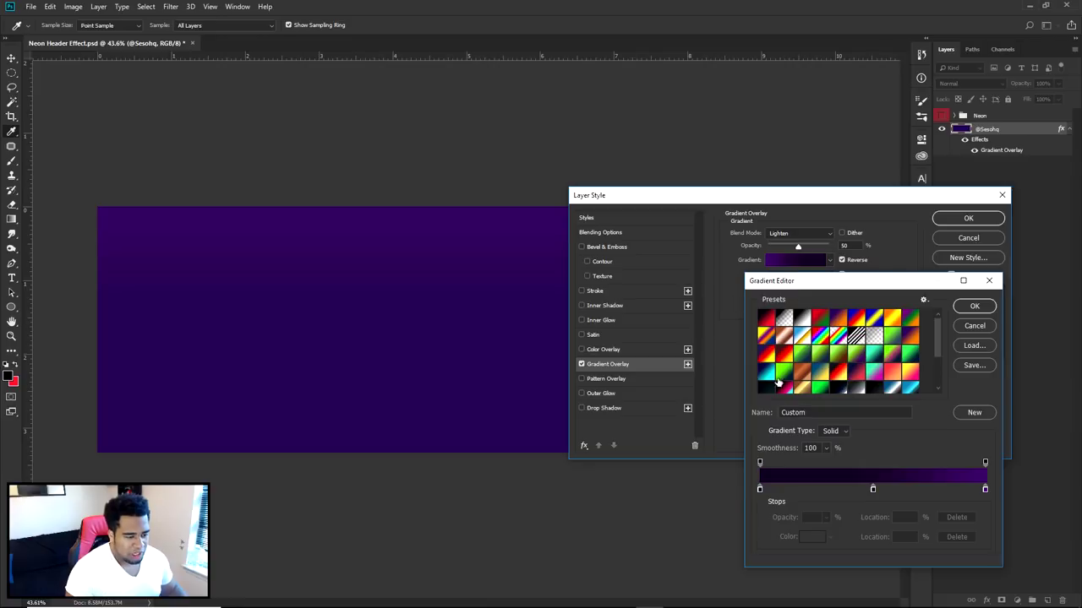
{"action": "double_click", "coordinate": [760, 490]}
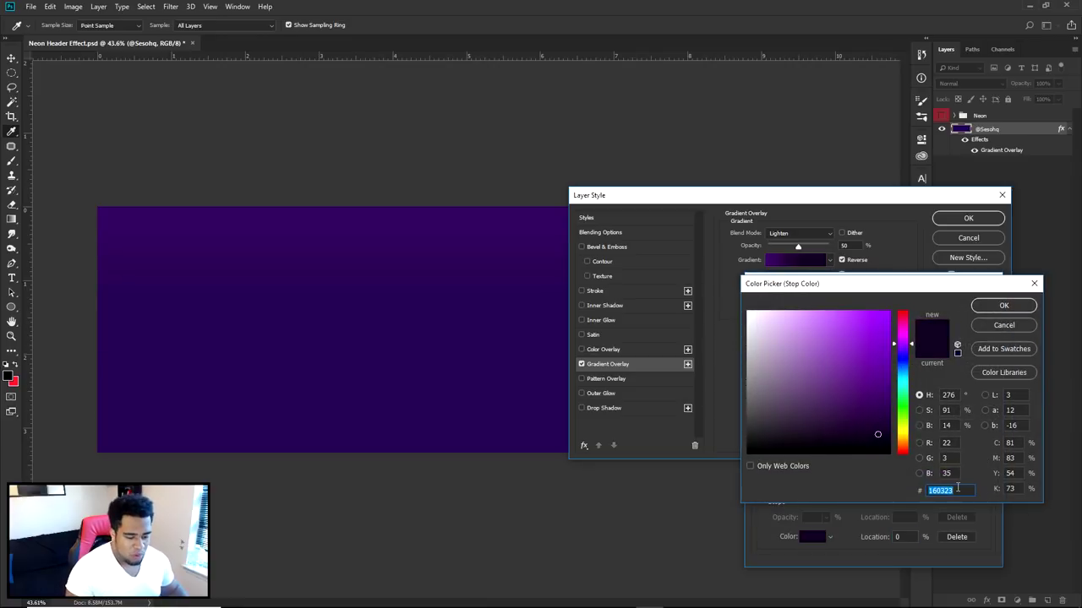
{"action": "left_click", "coordinate": [1010, 326]}
{"action": "left_click", "coordinate": [873, 488]}
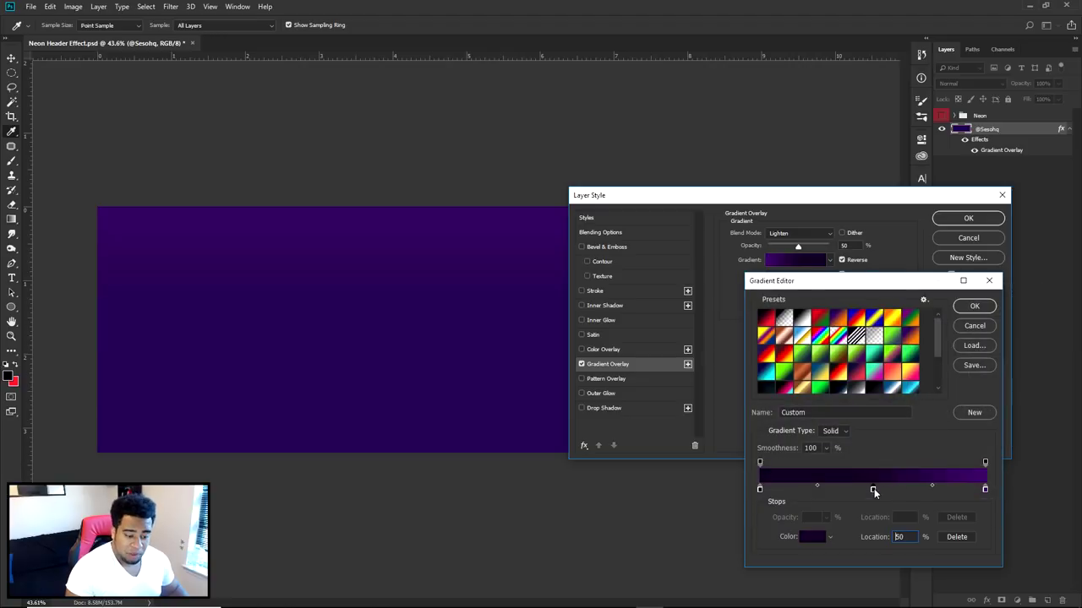
{"action": "double_click", "coordinate": [874, 488]}
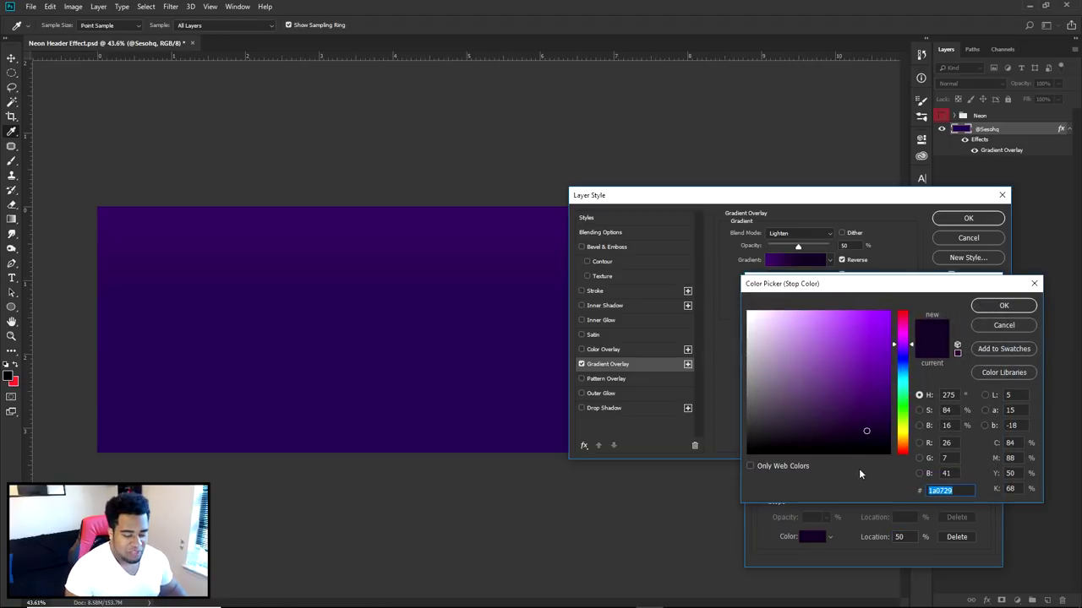
{"action": "left_click", "coordinate": [1002, 327]}
{"action": "left_click", "coordinate": [985, 489]}
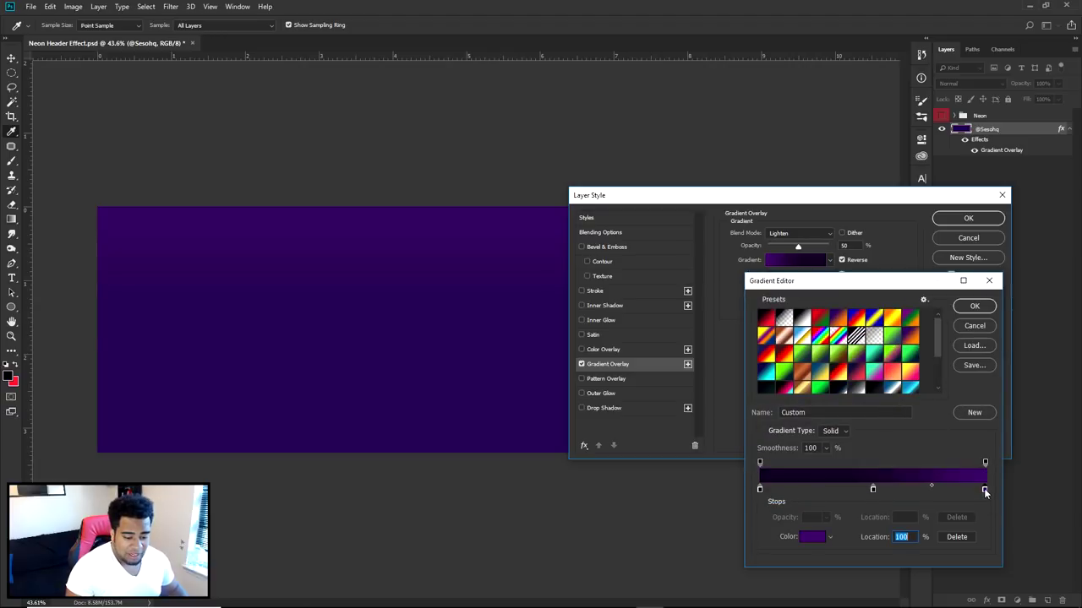
{"action": "double_click", "coordinate": [984, 491]}
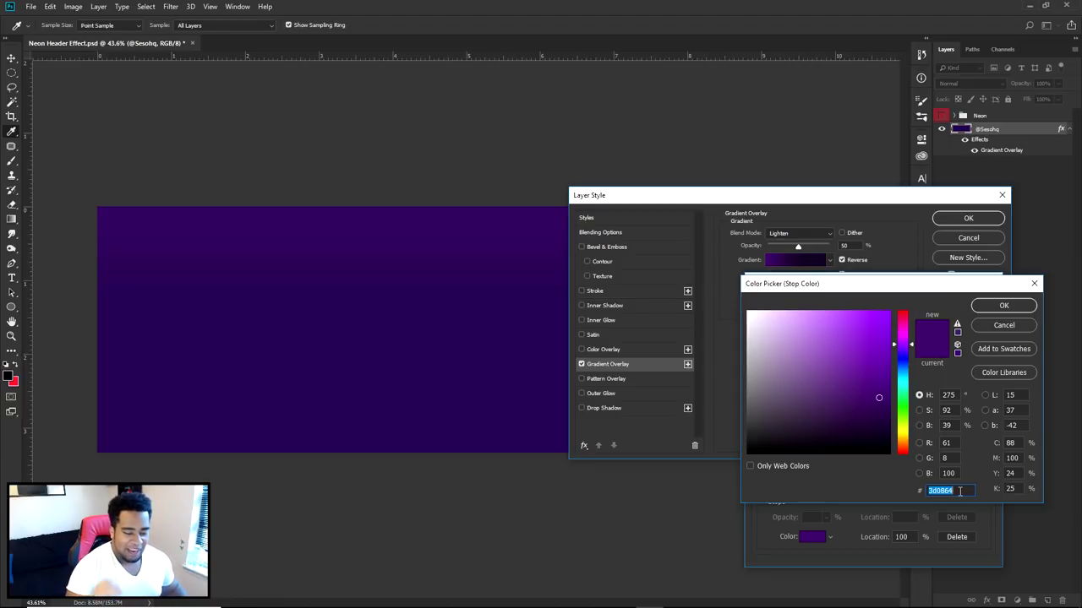
{"action": "left_click", "coordinate": [996, 326]}
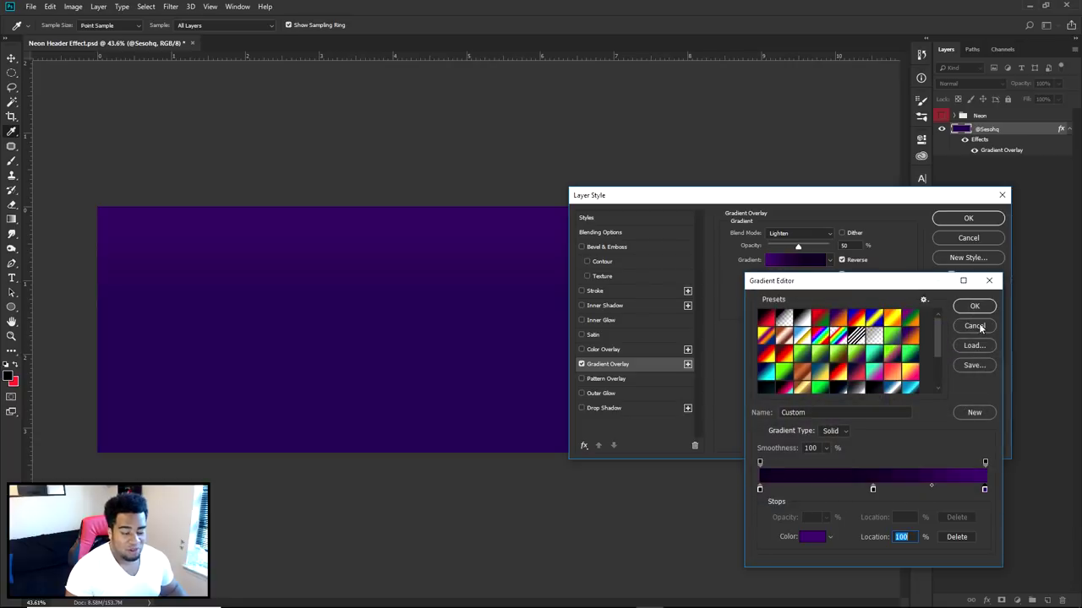
{"action": "left_click", "coordinate": [976, 326]}
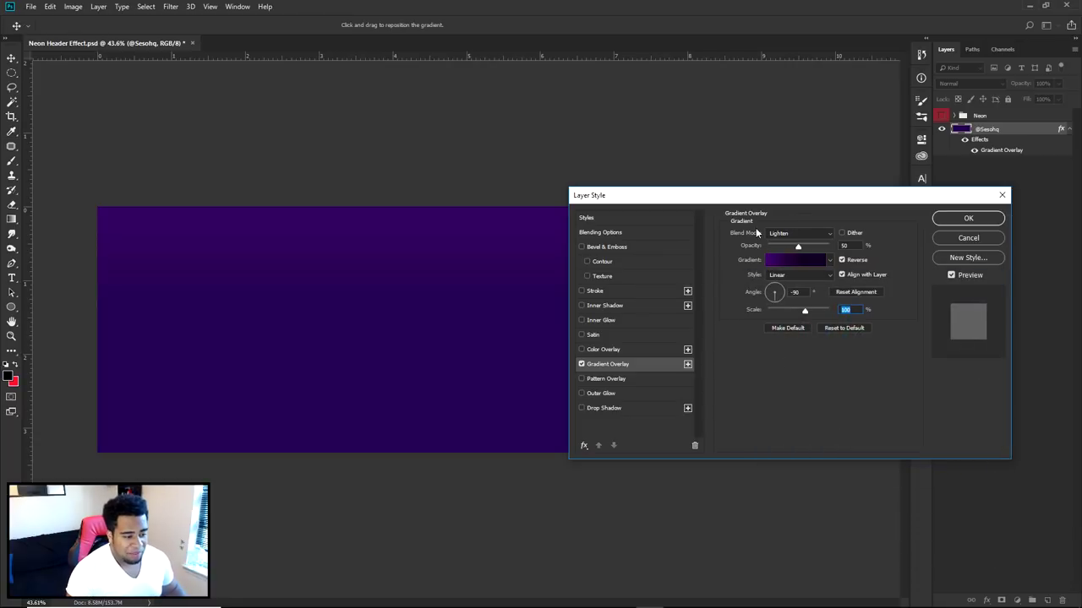
Check the Gradient Overlay's blend mode options and close the layer style without saving changes.
{"action": "left_click", "coordinate": [794, 233]}
{"action": "left_click", "coordinate": [796, 235]}
{"action": "left_click", "coordinate": [796, 235]}
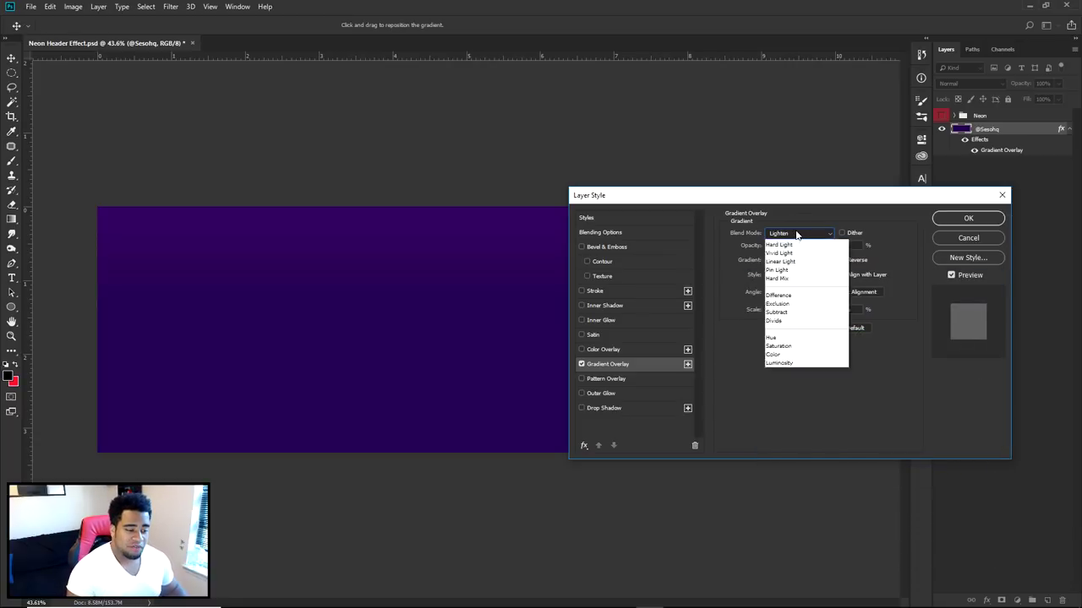
{"action": "left_click", "coordinate": [786, 320]}
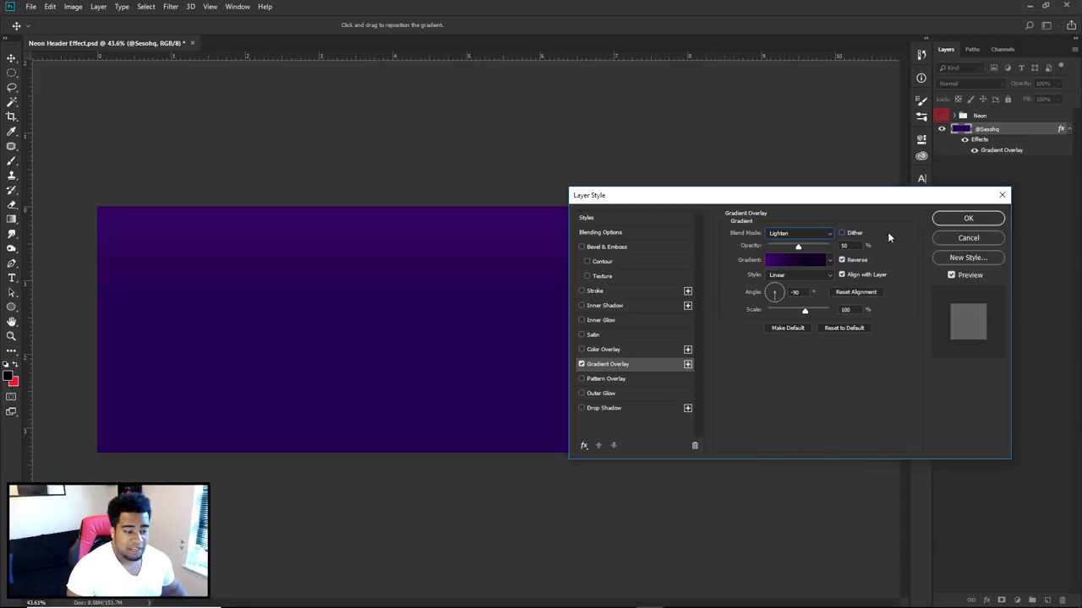
{"action": "left_click", "coordinate": [955, 237]}
Show the Neon group briefly to view the full header, hide it again and list the background layer's effects.
{"action": "left_click", "coordinate": [942, 116]}
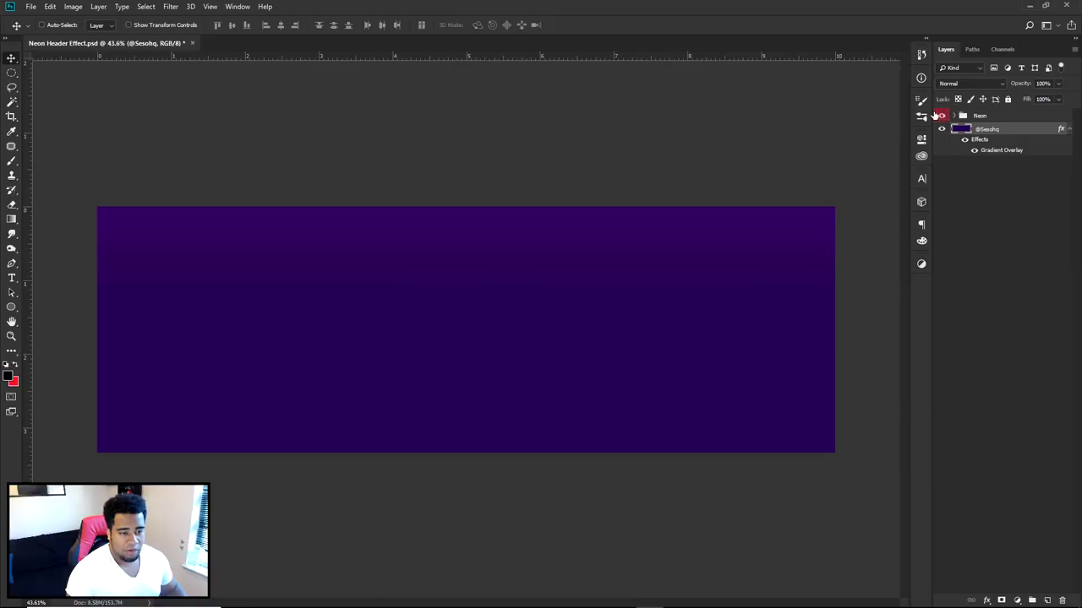
{"action": "left_click", "coordinate": [1069, 129]}
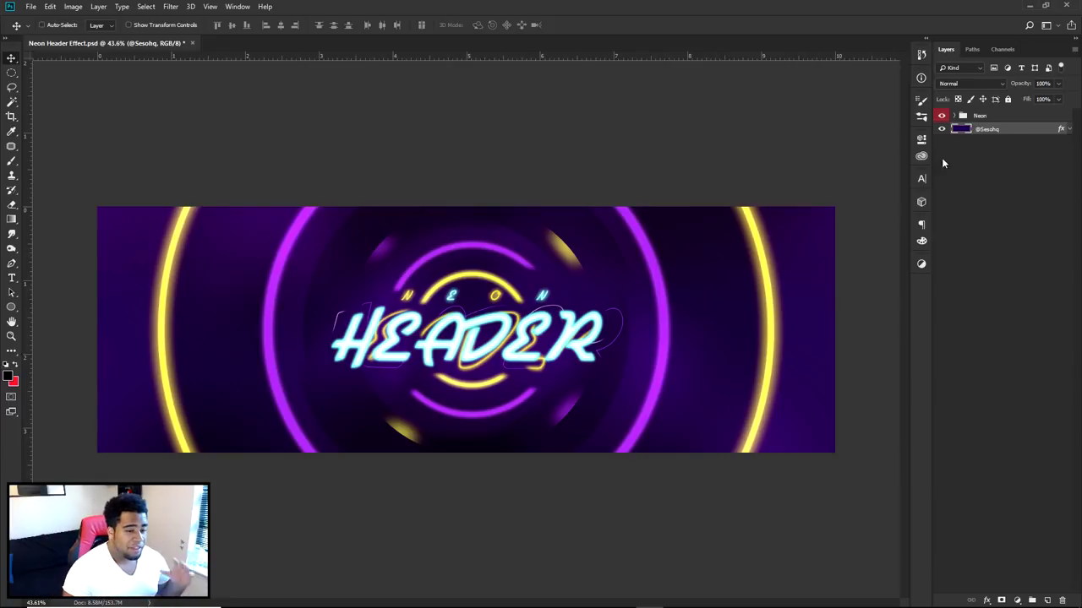
{"action": "left_click", "coordinate": [941, 116]}
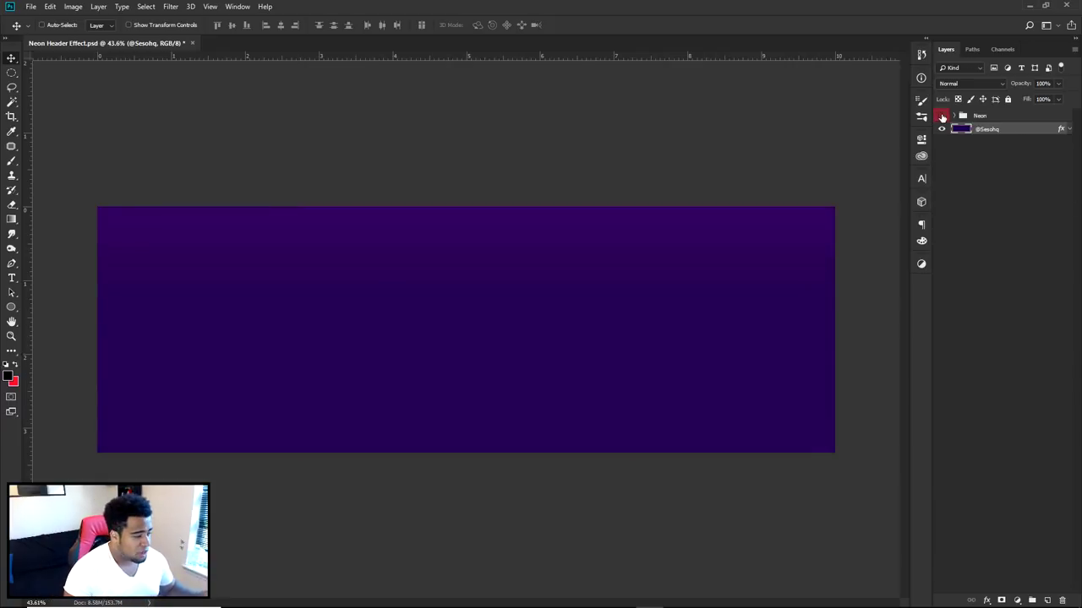
{"action": "left_click", "coordinate": [1068, 131]}
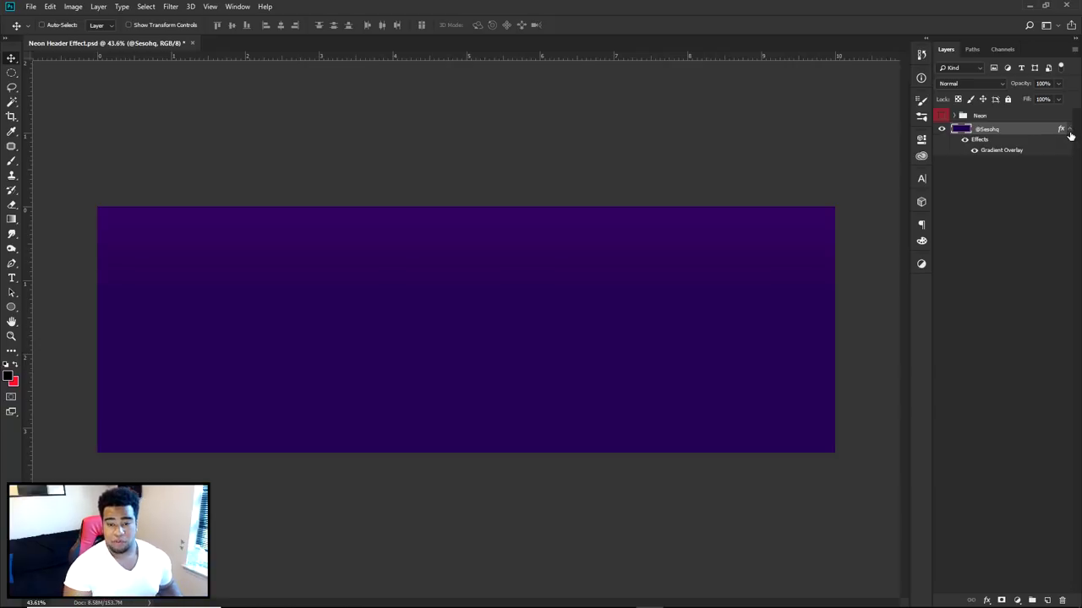
Hide the background layer's Gradient Overlay, sample the flat purple fill in the foreground colour picker, and cancel the colour change.
{"action": "left_click", "coordinate": [973, 151]}
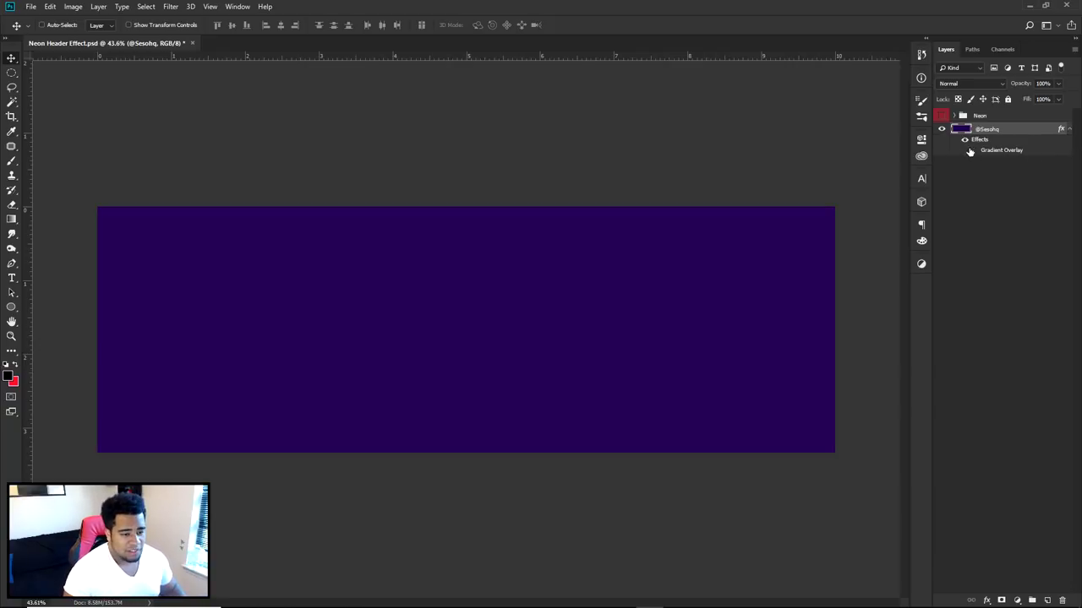
{"action": "left_click", "coordinate": [10, 376]}
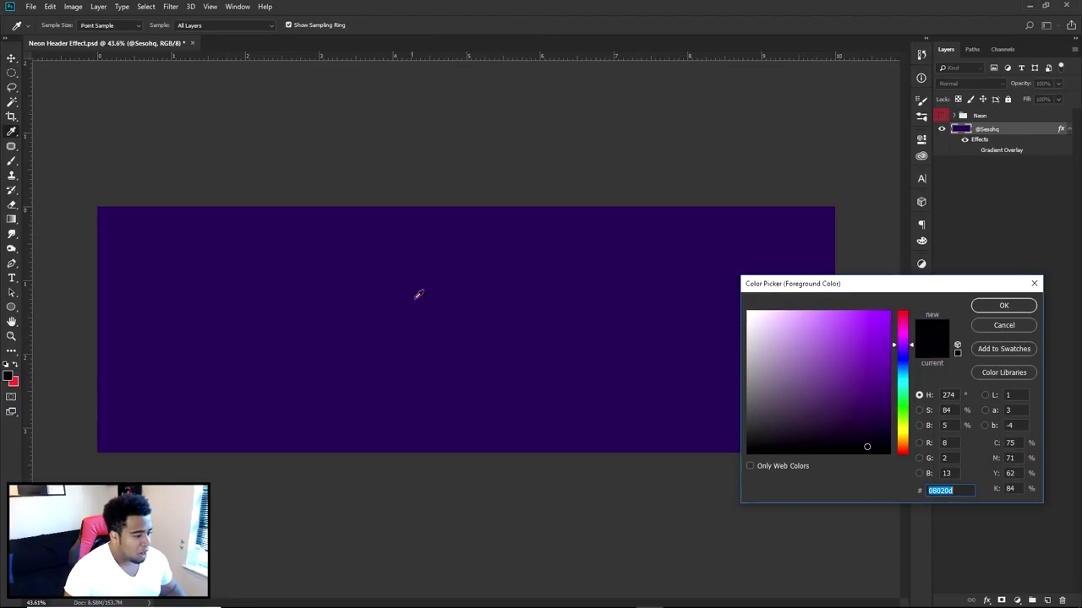
{"action": "left_click", "coordinate": [530, 312]}
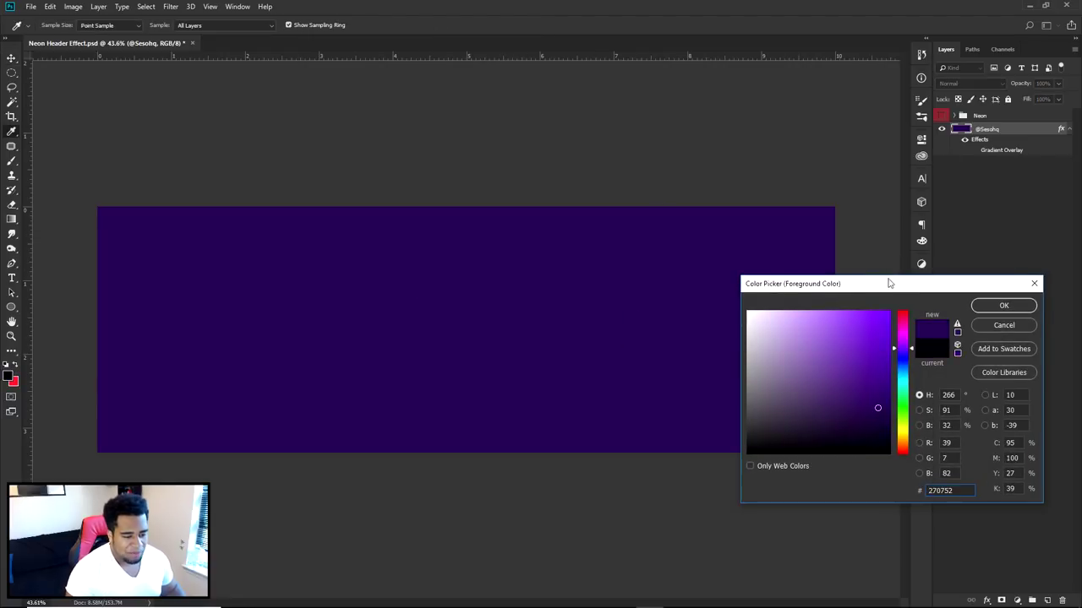
{"action": "left_click_drag", "start_coordinate": [888, 283], "coordinate": [793, 216]}
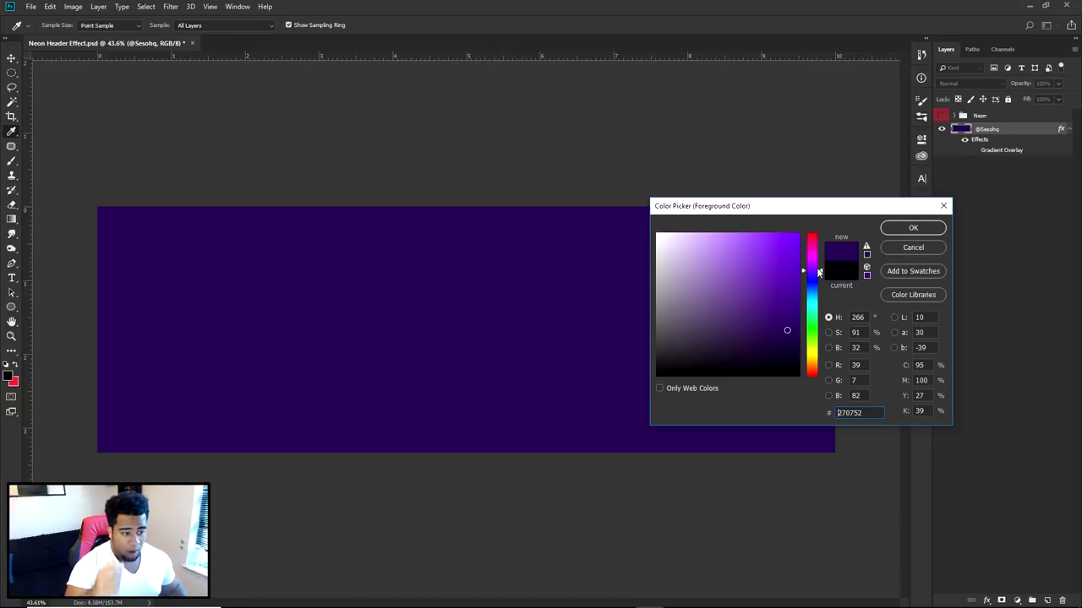
{"action": "left_click_drag", "start_coordinate": [810, 275], "coordinate": [808, 294]}
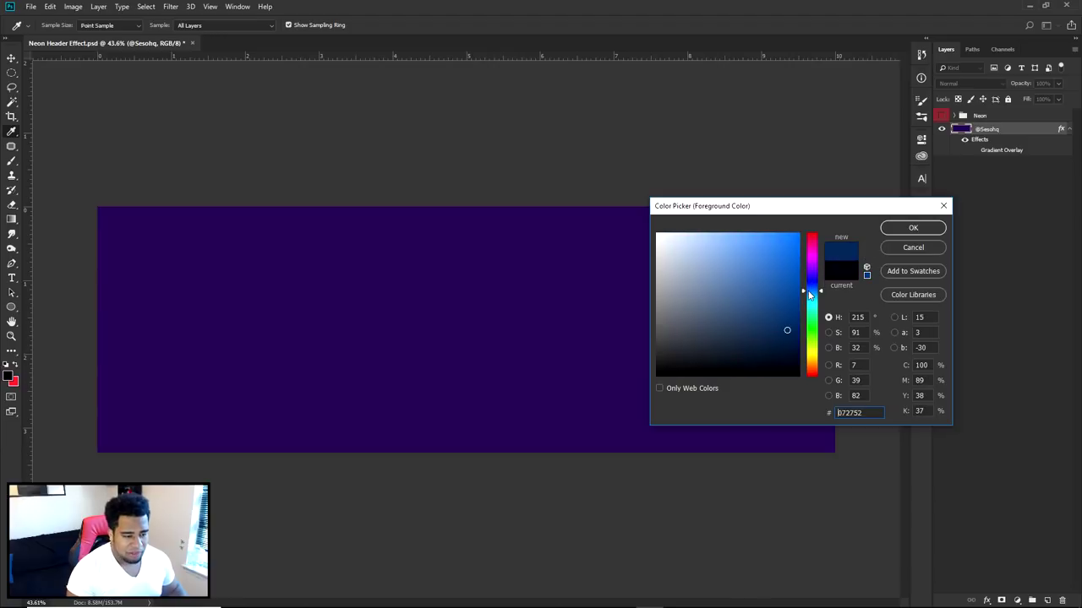
{"action": "left_click", "coordinate": [899, 244]}
Reopen the background layer's Gradient Overlay settings and set the scale to 100%.
{"action": "double_click", "coordinate": [990, 150]}
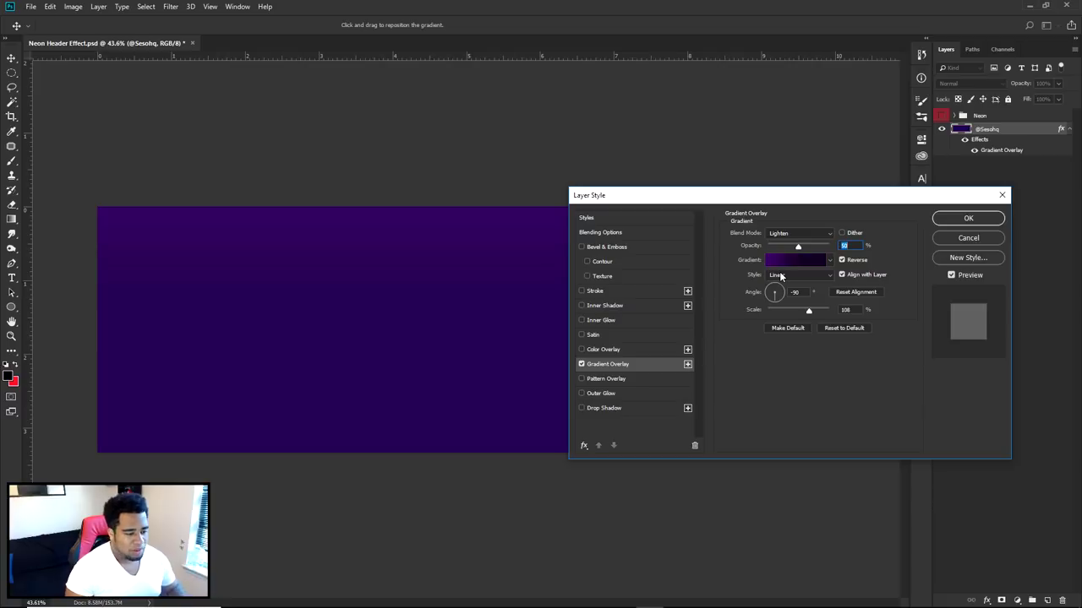
{"action": "left_click", "coordinate": [725, 314]}
{"action": "type", "text": "100"}
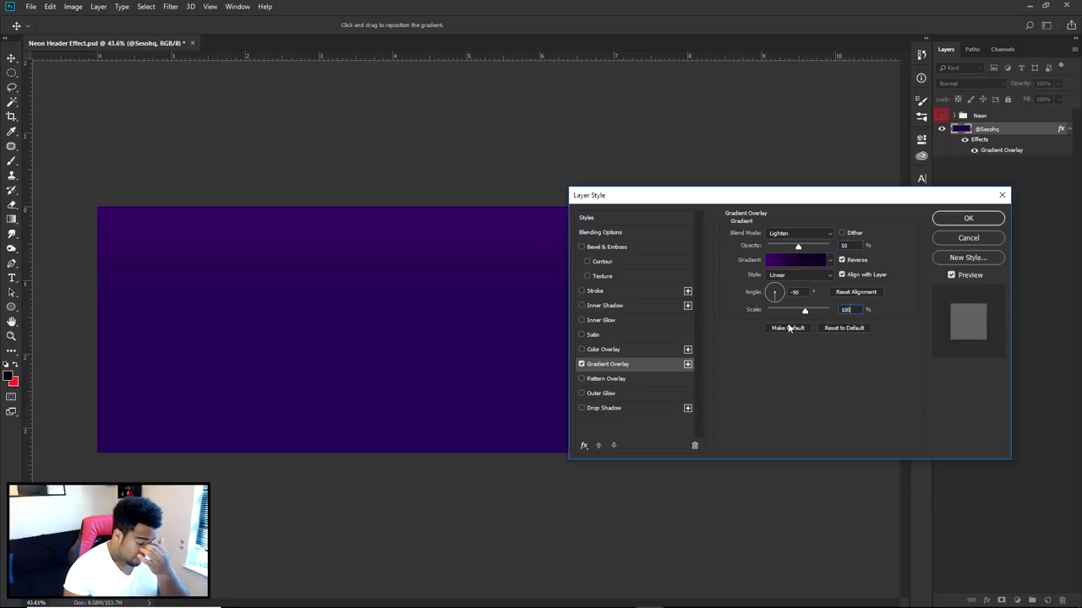
{"action": "left_click", "coordinate": [785, 243]}
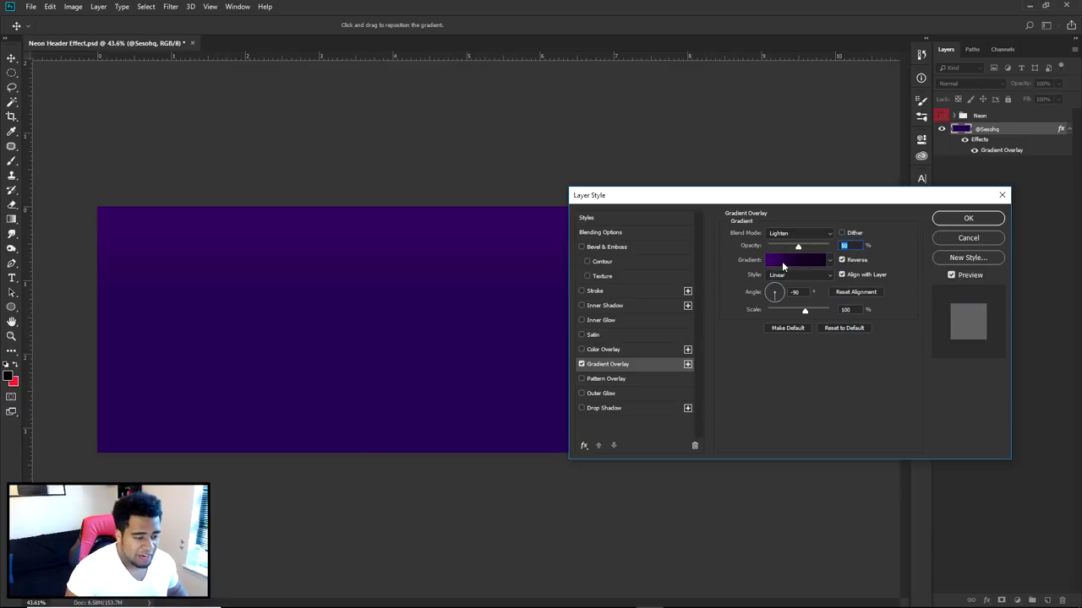
Examine the hex colours of the gradient's start, middle and end stops, cancelling each colour picker.
{"action": "left_click", "coordinate": [781, 262]}
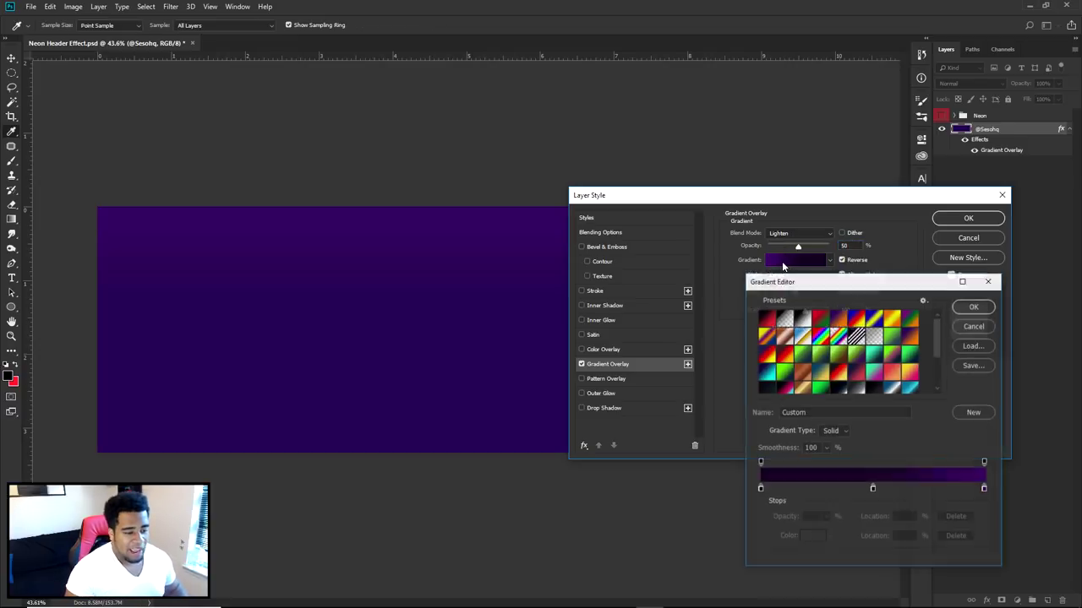
{"action": "double_click", "coordinate": [759, 488]}
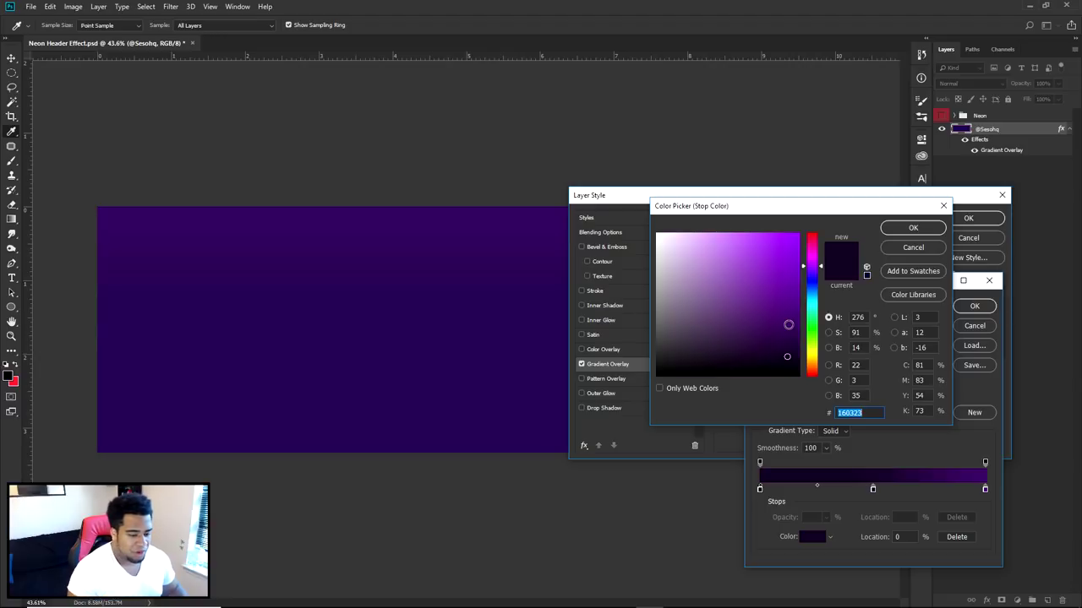
{"action": "left_click", "coordinate": [906, 247]}
{"action": "left_click", "coordinate": [872, 488]}
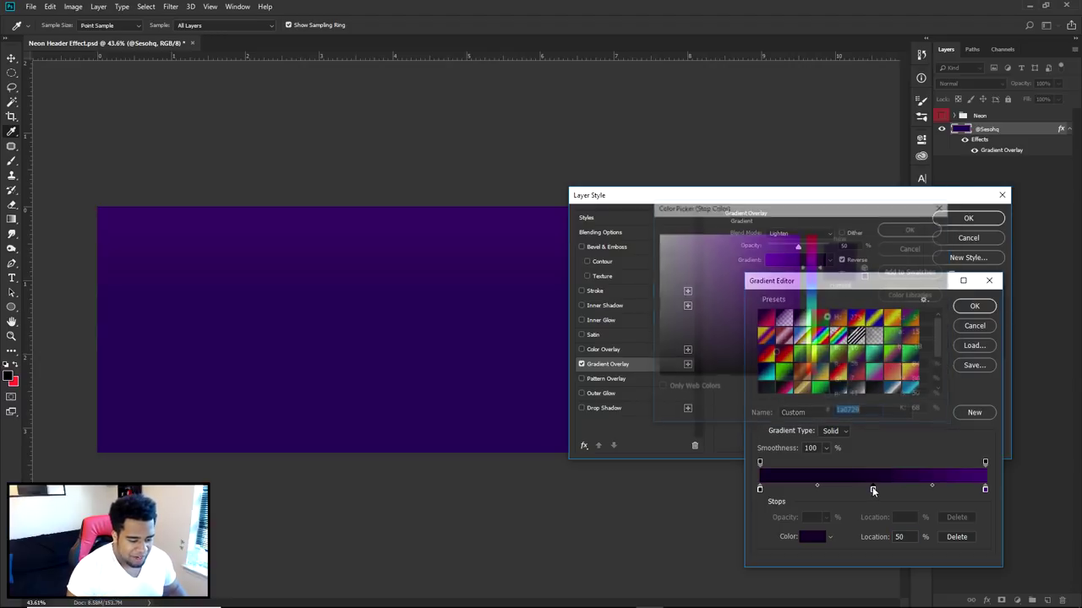
{"action": "double_click", "coordinate": [872, 489]}
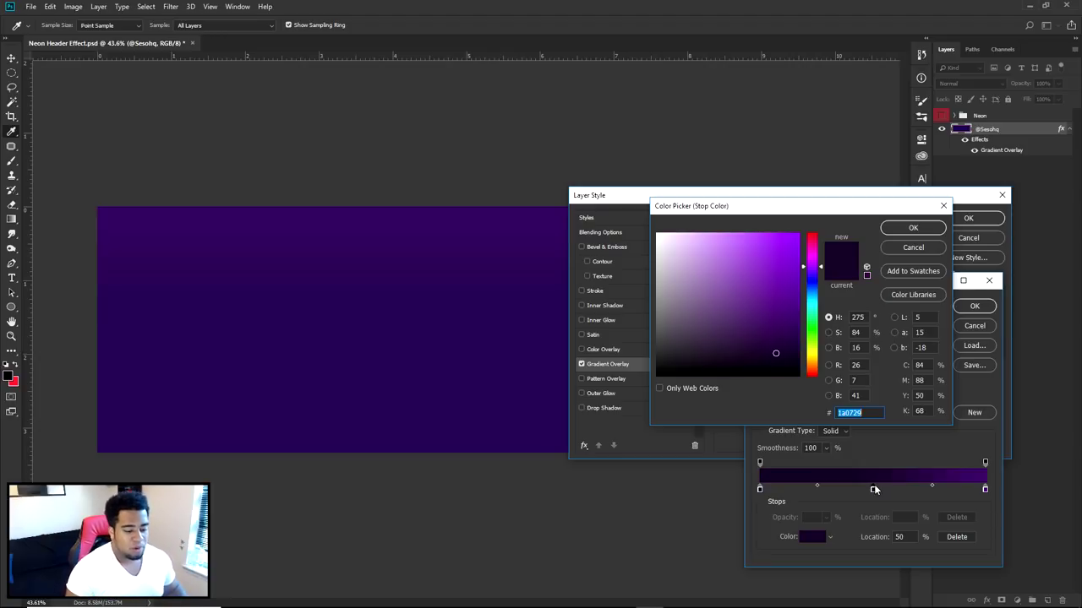
{"action": "left_click", "coordinate": [911, 247]}
{"action": "double_click", "coordinate": [984, 489]}
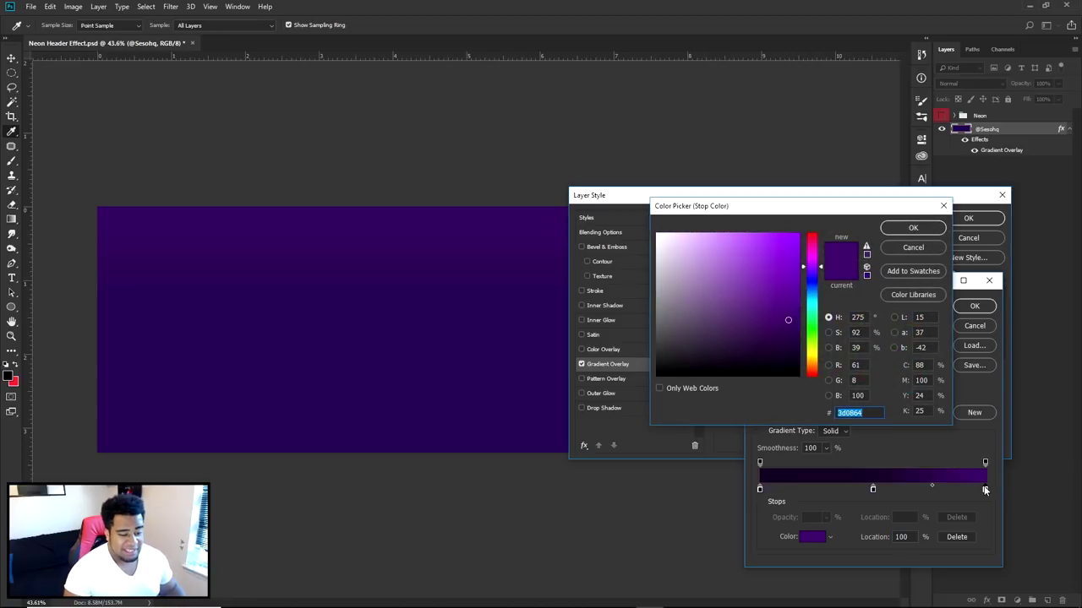
{"action": "left_click", "coordinate": [926, 250]}
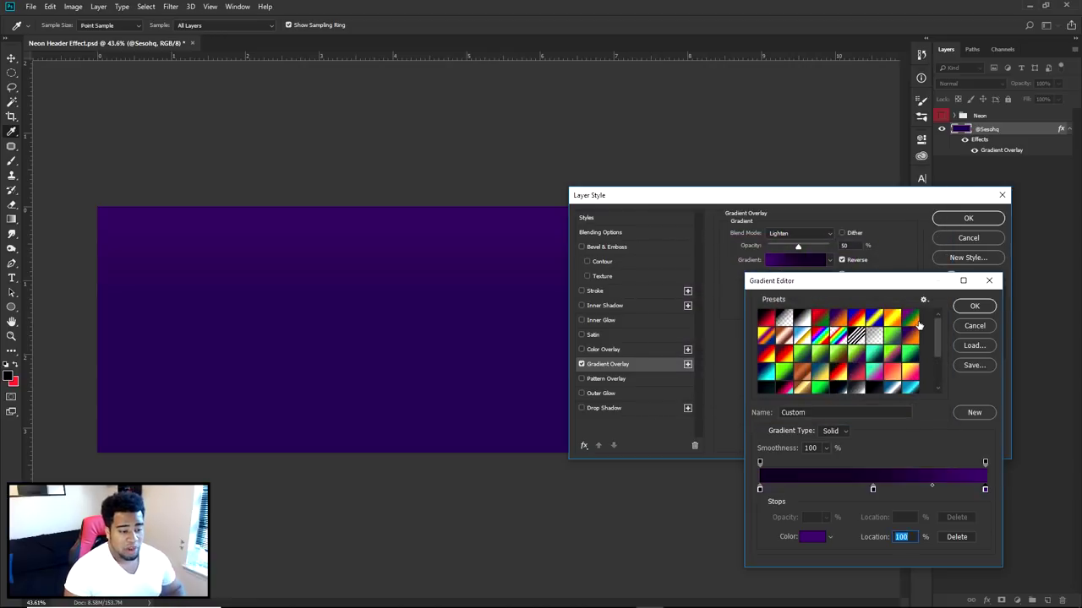
Try a blue hue of 213° on the gradient's start stop and discard the gradient edit.
{"action": "double_click", "coordinate": [759, 488]}
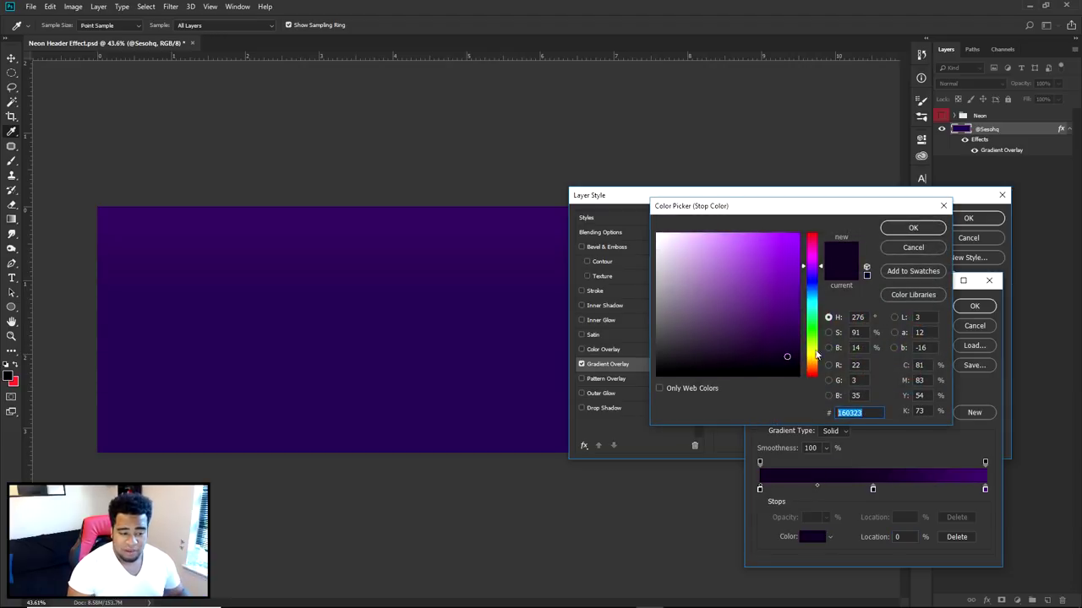
{"action": "left_click", "coordinate": [815, 290]}
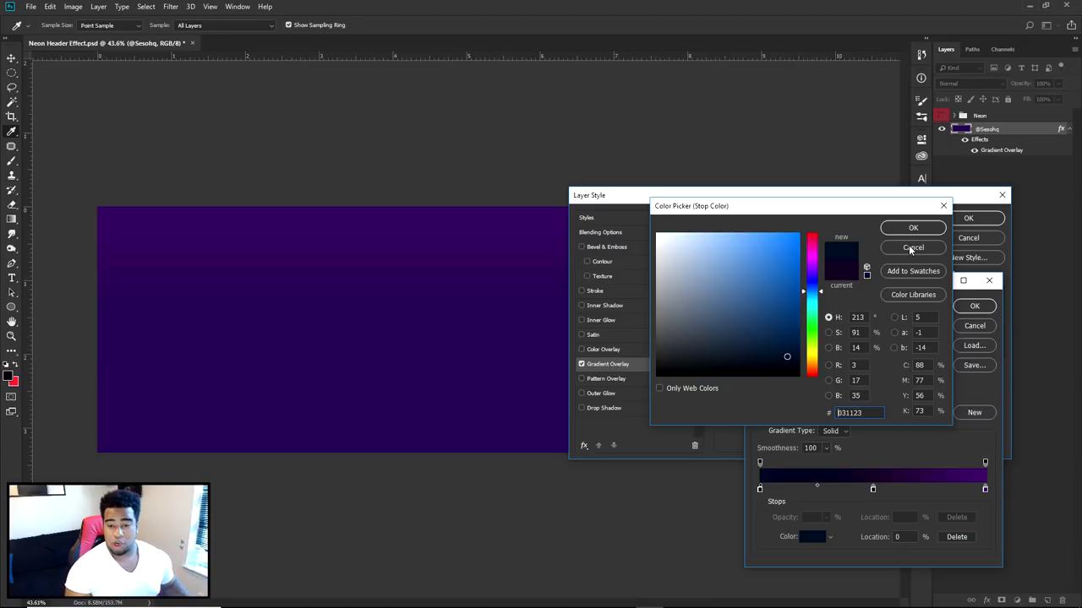
{"action": "left_click", "coordinate": [912, 247]}
{"action": "left_click", "coordinate": [974, 326]}
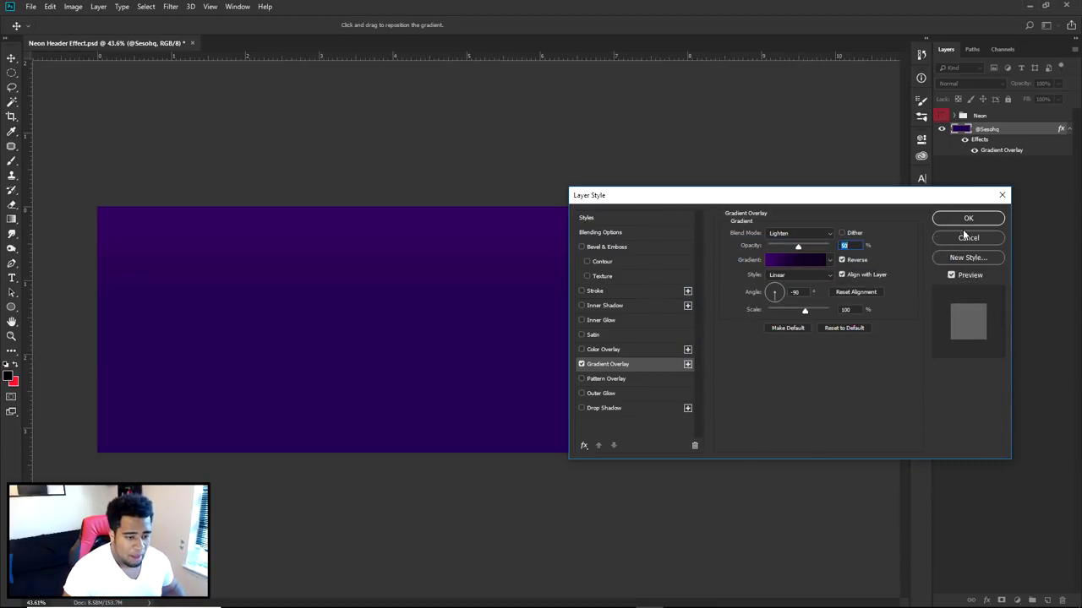
Apply the Gradient Overlay settings, collapse the background layer's effects and lock the layer completely.
{"action": "left_click", "coordinate": [968, 220]}
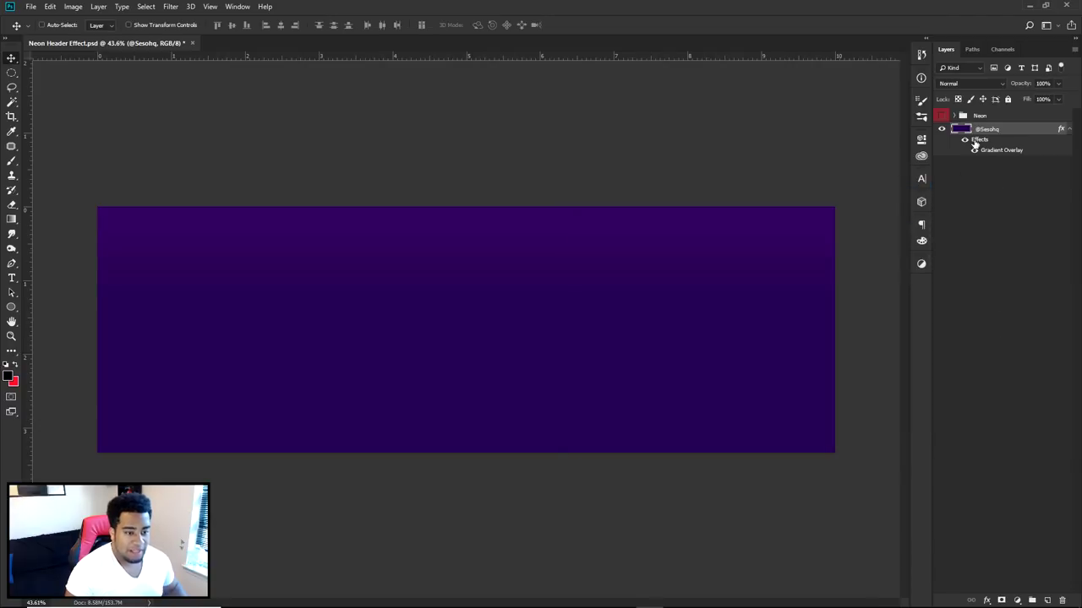
{"action": "left_click", "coordinate": [1067, 128]}
{"action": "left_click", "coordinate": [1007, 99]}
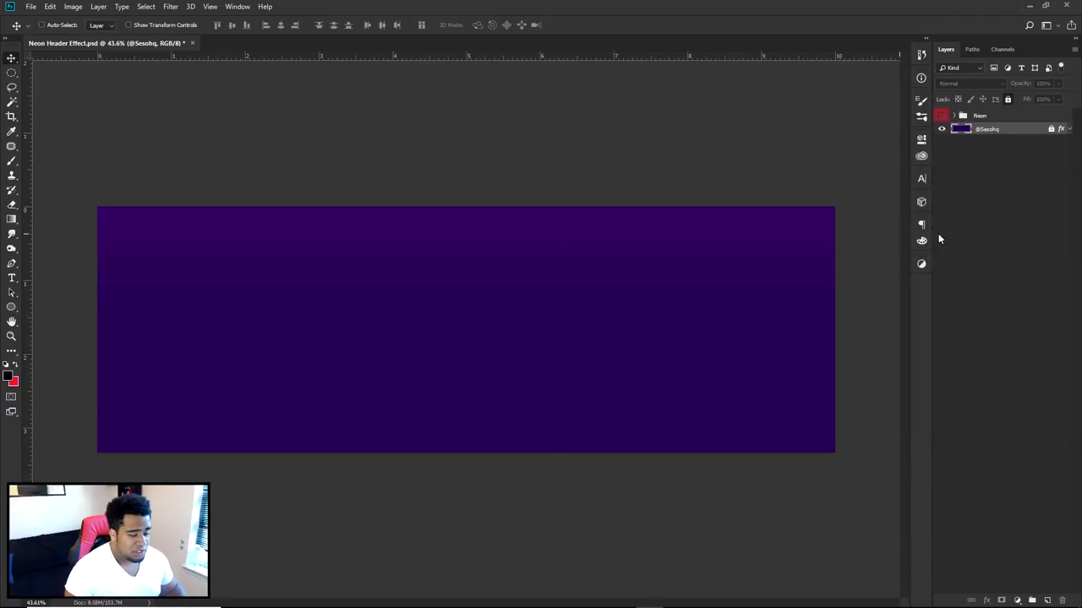
Add a new layer above the background and fill it with the near-black foreground colour #08020d.
{"action": "left_click", "coordinate": [1047, 600]}
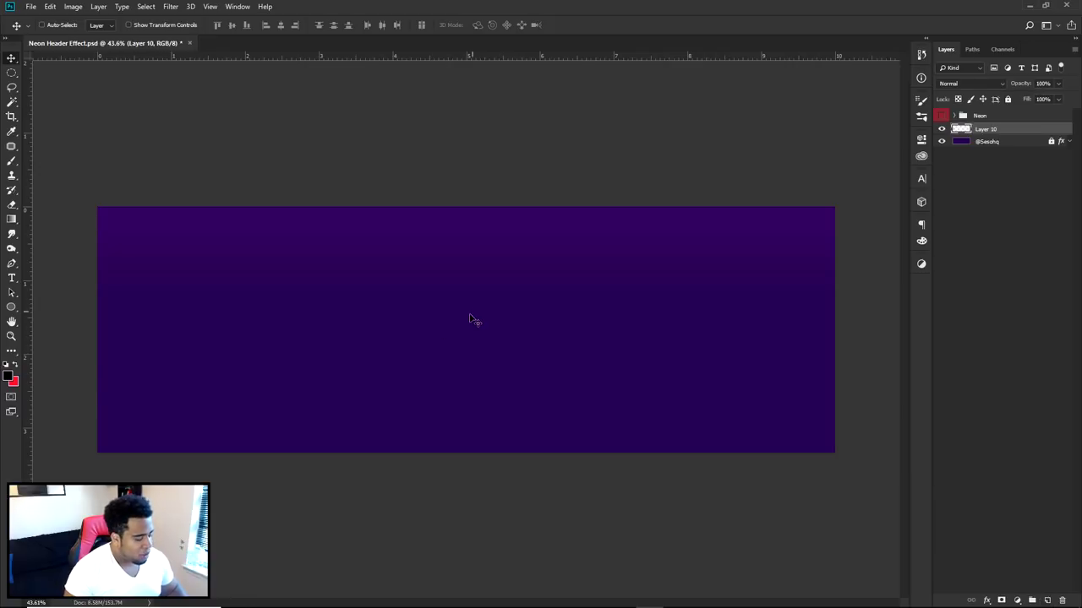
{"action": "left_click", "coordinate": [8, 376]}
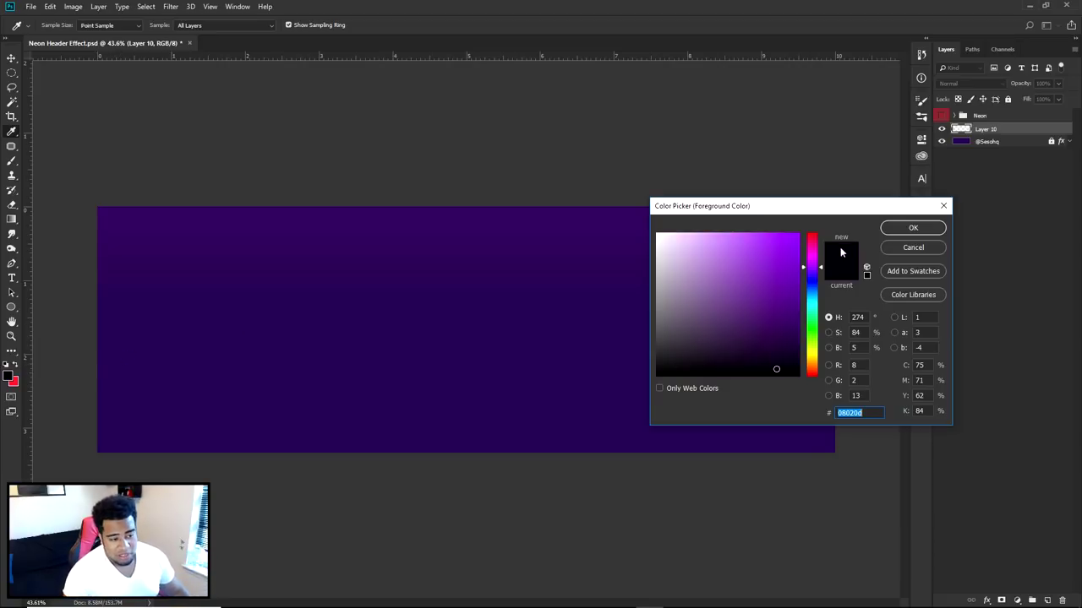
{"action": "left_click", "coordinate": [912, 227]}
{"action": "key", "text": "v"}
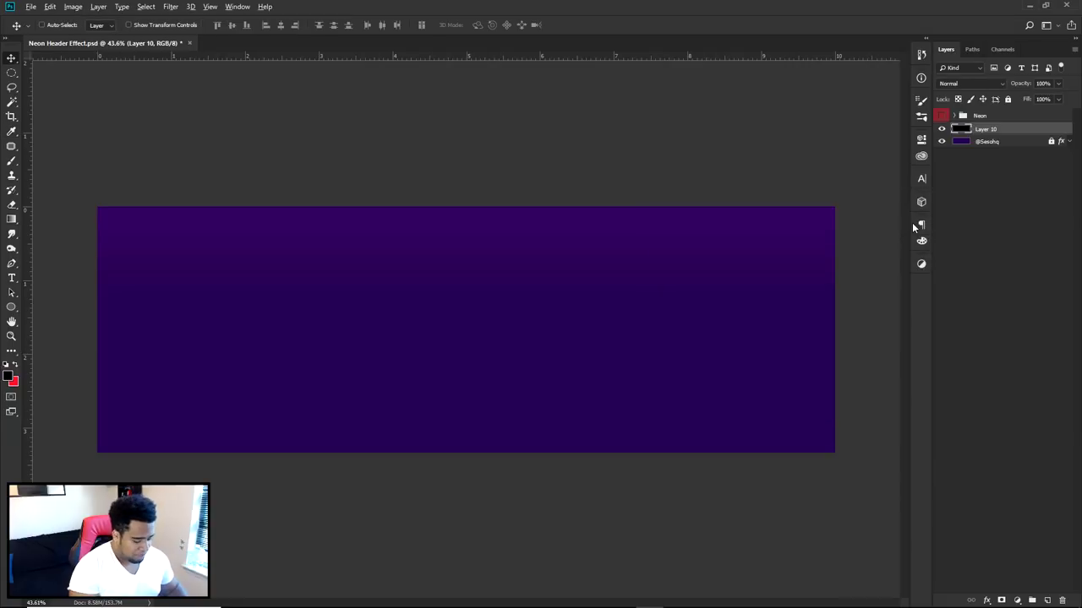
{"action": "key", "text": "alt+BackSpace"}
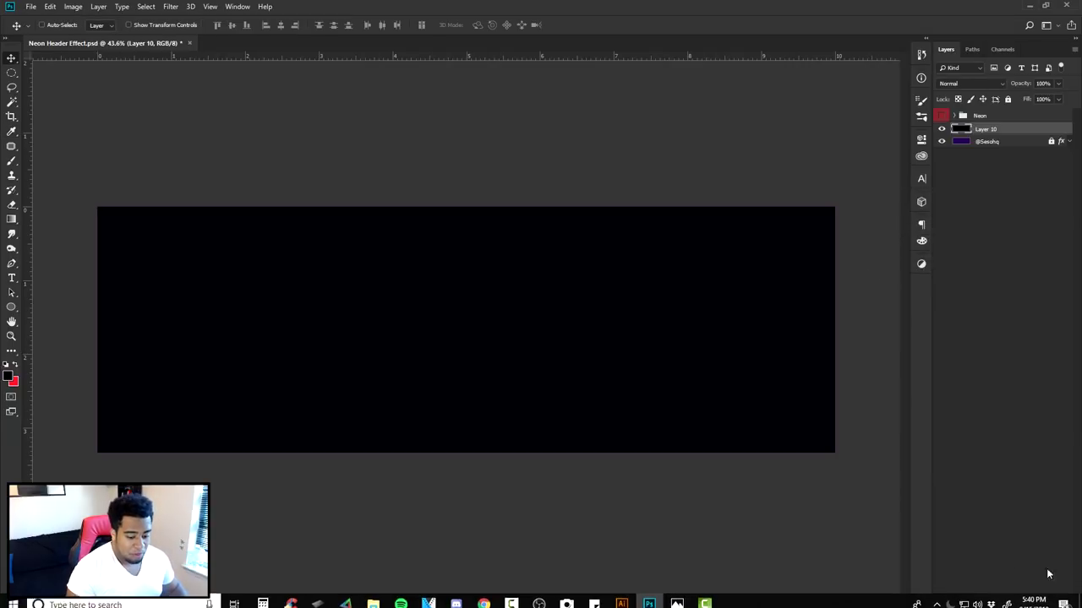
Add another layer and draw a closed Pen path with a slanted left edge around the right part of the canvas.
{"action": "left_click", "coordinate": [1047, 600]}
{"action": "key", "text": "p"}
{"action": "left_click", "coordinate": [517, 191]}
{"action": "left_click", "coordinate": [373, 512]}
{"action": "left_click", "coordinate": [836, 512]}
{"action": "left_click", "coordinate": [883, 329]}
{"action": "left_click", "coordinate": [860, 155]}
{"action": "left_click", "coordinate": [552, 168]}
{"action": "left_click", "coordinate": [518, 191]}
Fill the slanted path with pure black and delete the path.
{"action": "right_click", "coordinate": [549, 252]}
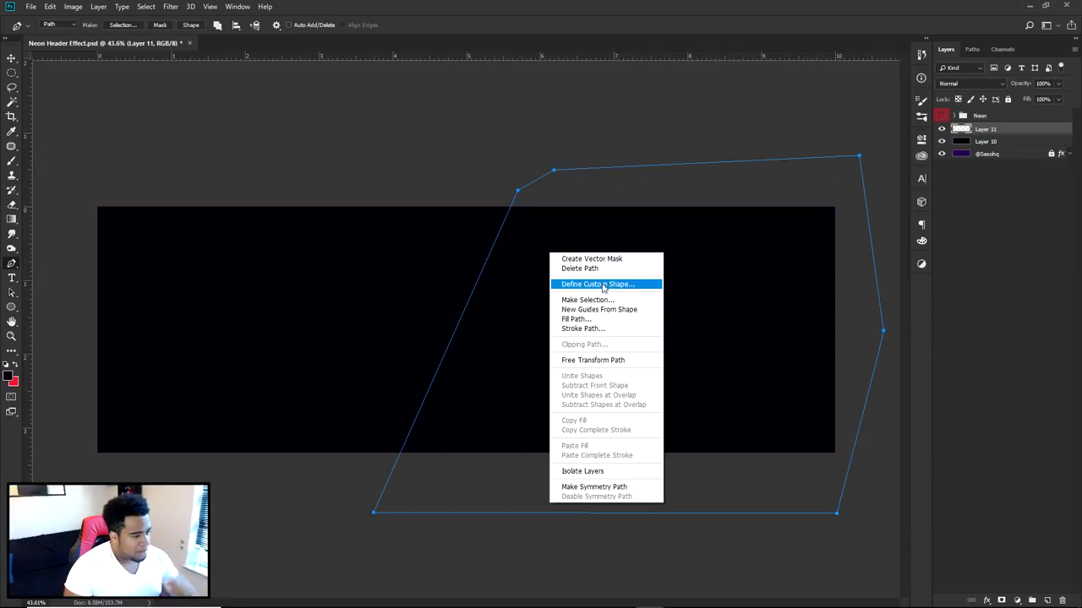
{"action": "left_click", "coordinate": [592, 319]}
{"action": "left_click", "coordinate": [599, 205]}
{"action": "left_click", "coordinate": [592, 290]}
{"action": "left_click", "coordinate": [665, 206]}
{"action": "right_click", "coordinate": [661, 243]}
{"action": "left_click", "coordinate": [663, 248]}
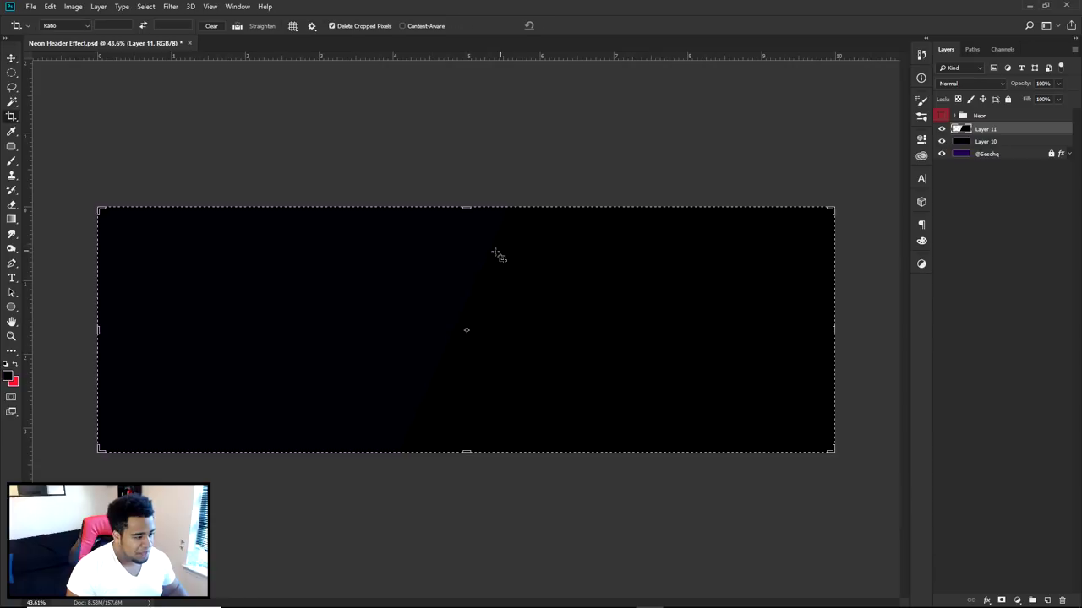
Compare the pure black and near-black areas, try red and green hues for the foreground colour, and cancel the change.
{"action": "key", "text": "v"}
{"action": "scroll", "coordinate": [473, 309], "scroll_direction": "up", "scroll_amount": 2}
{"action": "scroll", "coordinate": [397, 287], "scroll_direction": "up", "scroll_amount": 3}
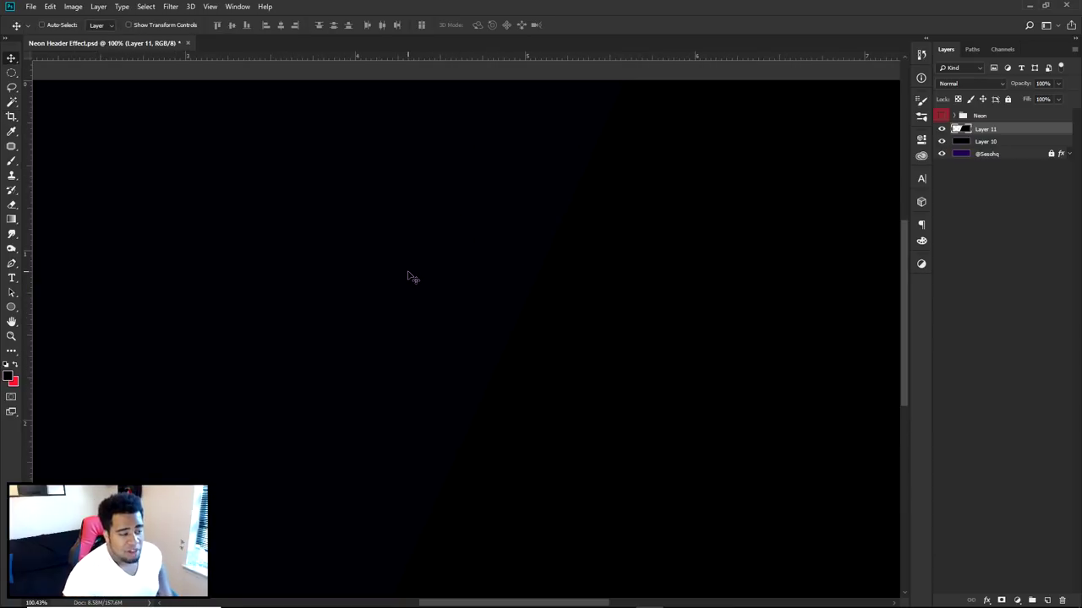
{"action": "left_click", "coordinate": [9, 377]}
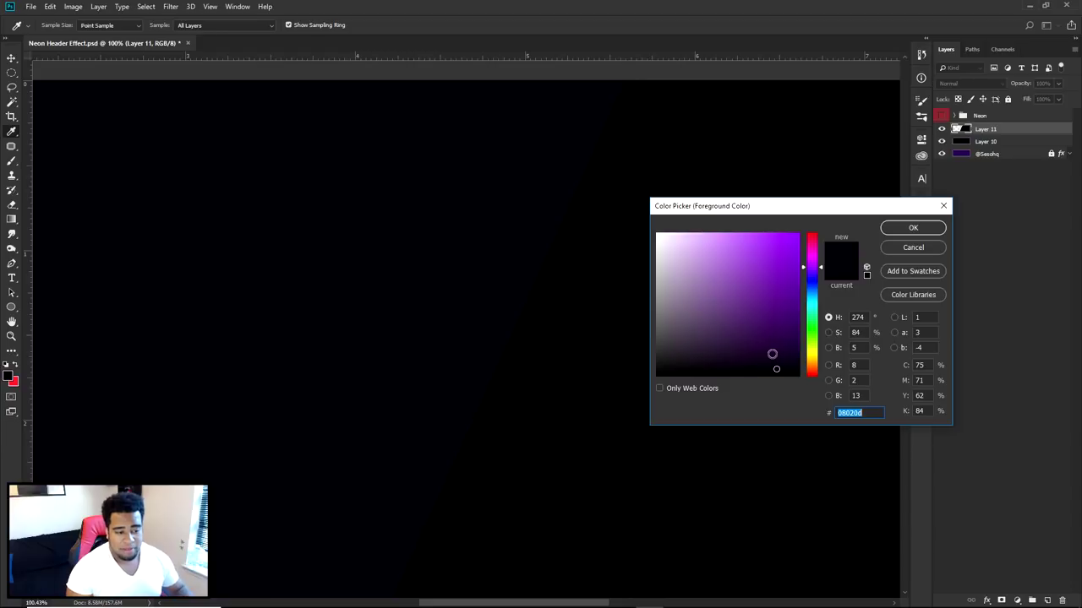
{"action": "left_click", "coordinate": [811, 235]}
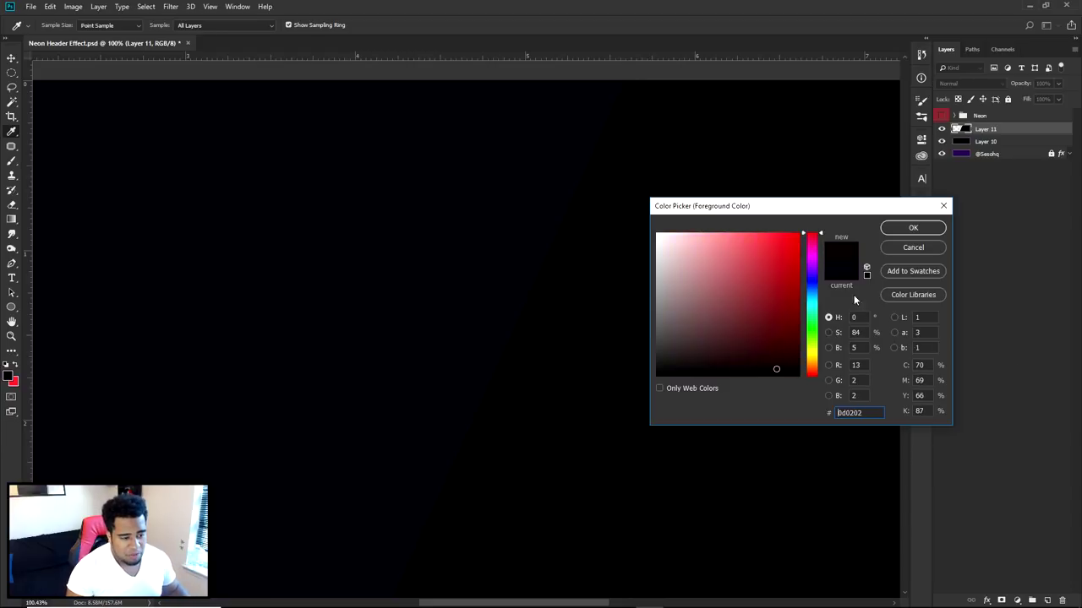
{"action": "left_click", "coordinate": [816, 335]}
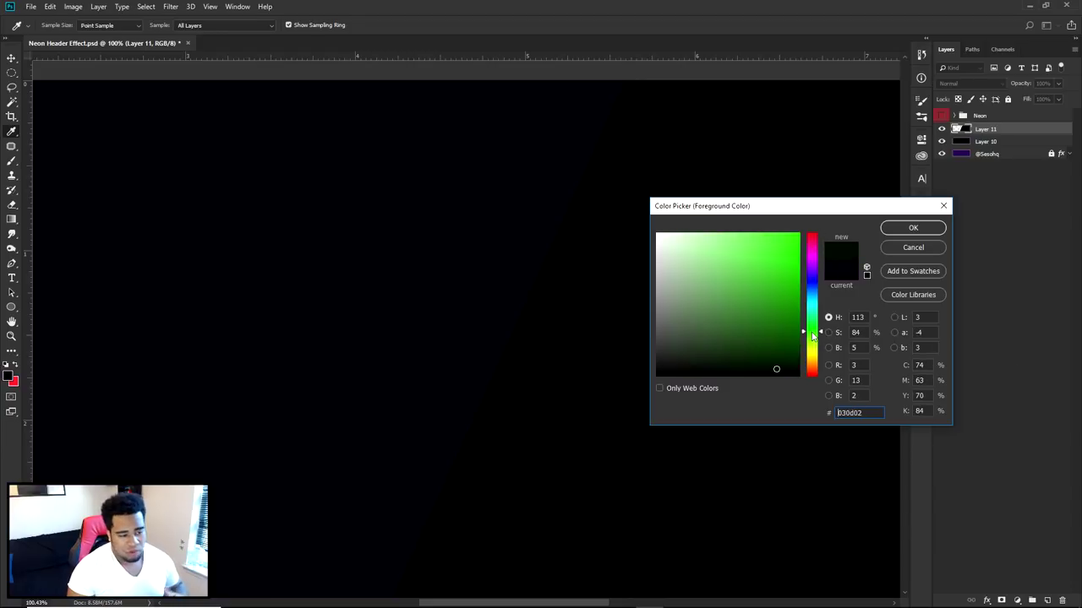
{"action": "left_click", "coordinate": [912, 246]}
Delete the black shape layer and the near-black filled layer.
{"action": "key", "text": "ctrl+0"}
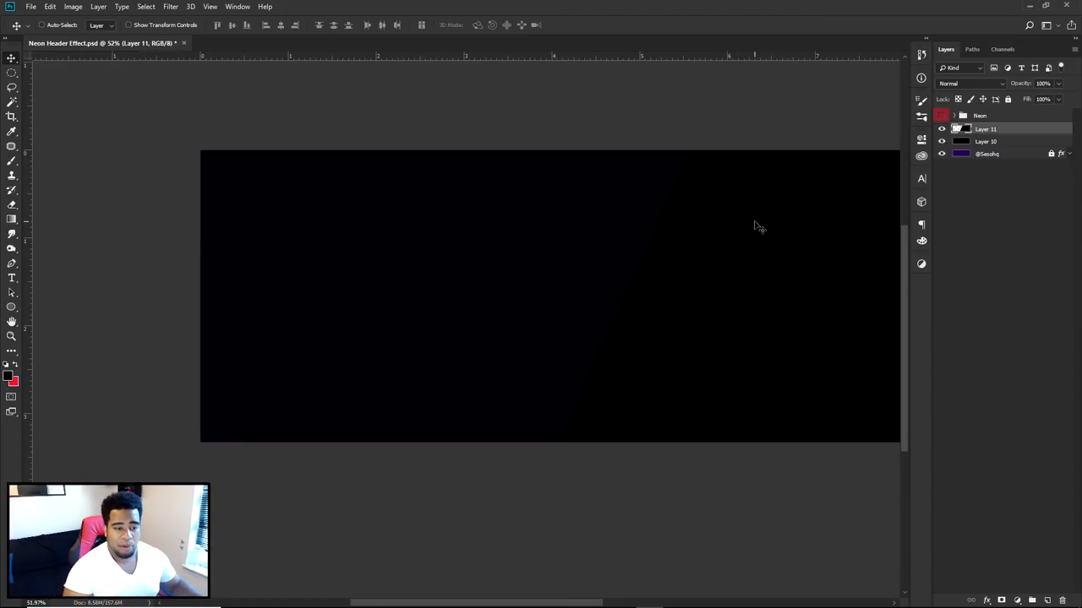
{"action": "key", "text": "Delete"}
{"action": "scroll", "coordinate": [702, 270], "scroll_direction": "down", "scroll_amount": 2}
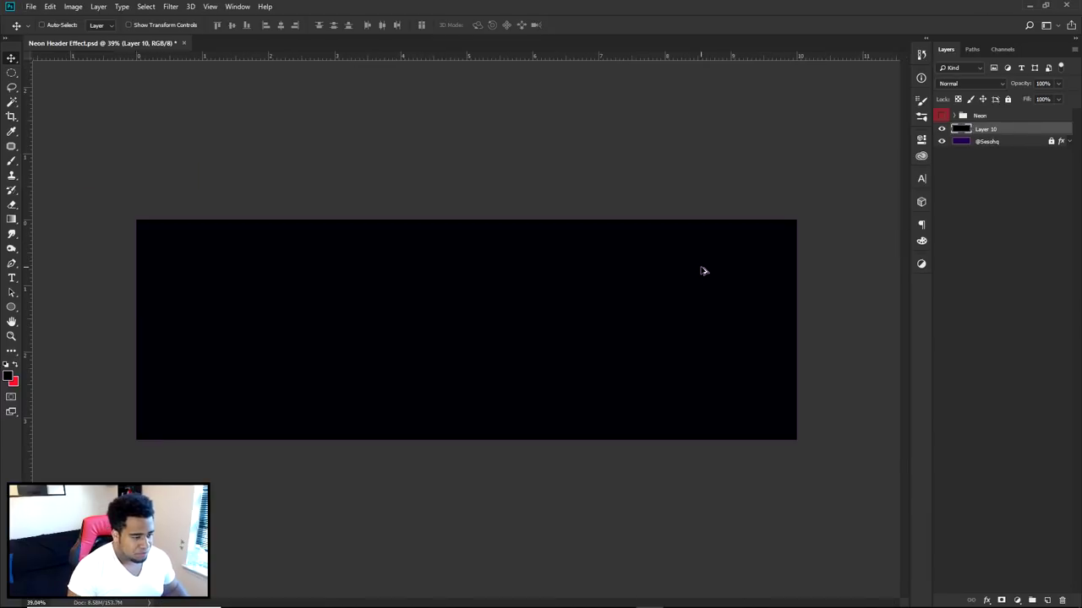
{"action": "key", "text": "ctrl+0"}
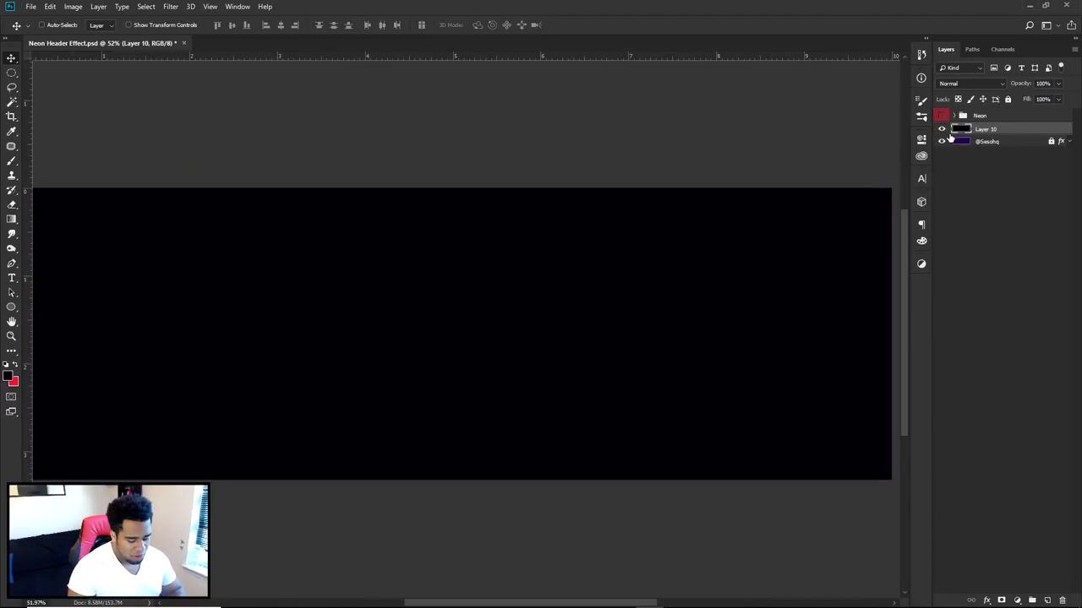
{"action": "key", "text": "Delete"}
Add a new layer above the background and set up a soft round brush with 0% hardness.
{"action": "left_click", "coordinate": [1047, 598]}
{"action": "key", "text": "b"}
{"action": "right_click", "coordinate": [542, 255]}
{"action": "left_click", "coordinate": [569, 370]}
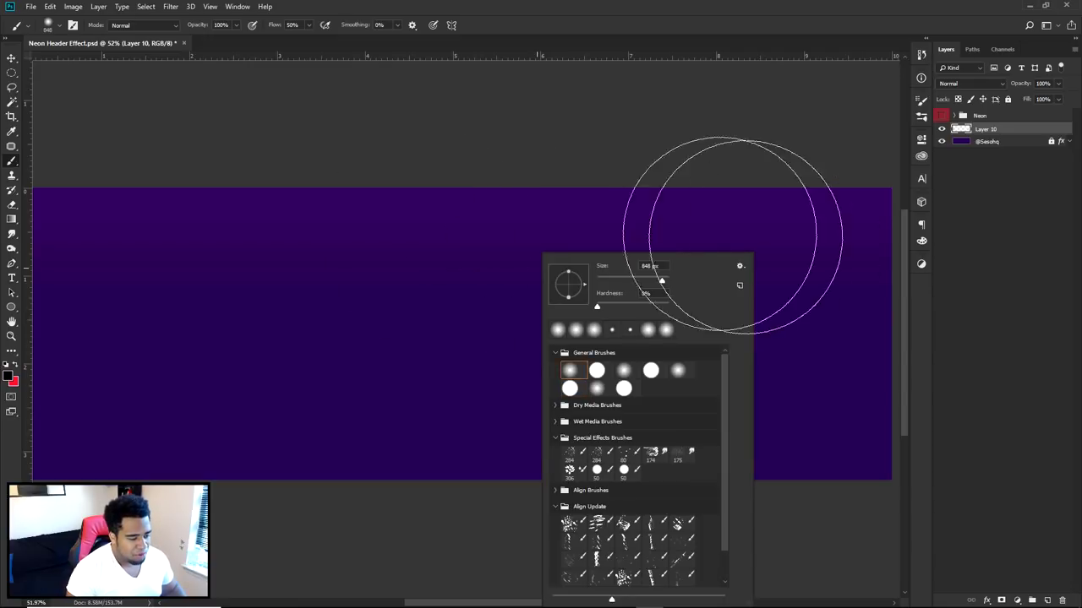
{"action": "left_click", "coordinate": [647, 293]}
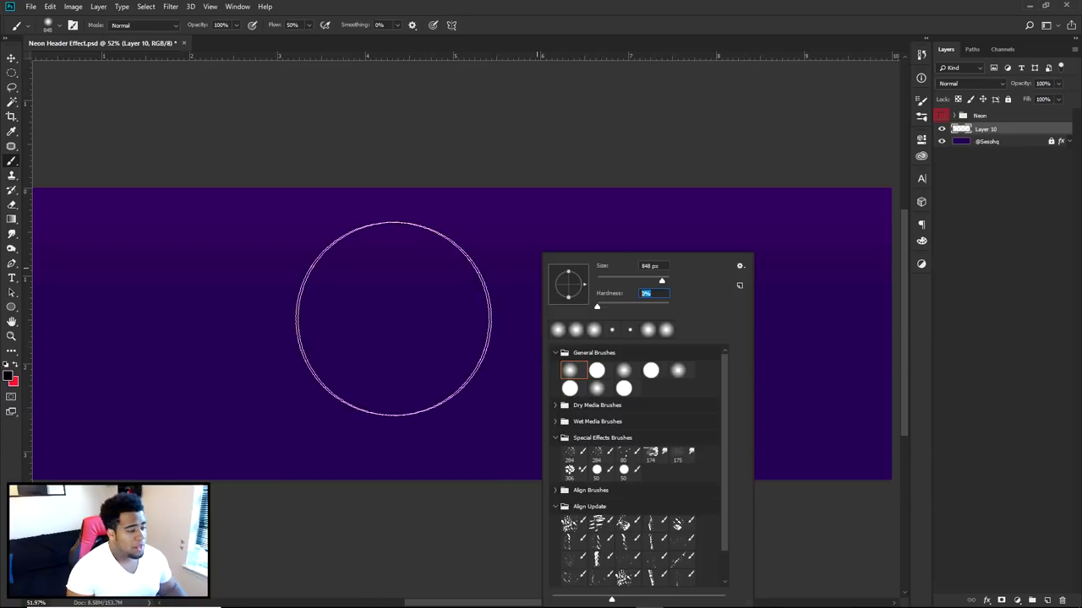
{"action": "key", "text": "Return"}
Enlarge the soft brush and paint large black shading spots along the canvas's lower-left, upper-middle, lower-right and upper-right edges on Layer 10.
{"action": "mouse_move", "coordinate": [355, 350]}
{"action": "left_mouse_down"}
{"action": "mouse_move", "coordinate": [406, 360]}
{"action": "mouse_move", "coordinate": [385, 355]}
{"action": "left_mouse_up"}
{"action": "left_click", "coordinate": [143, 477]}
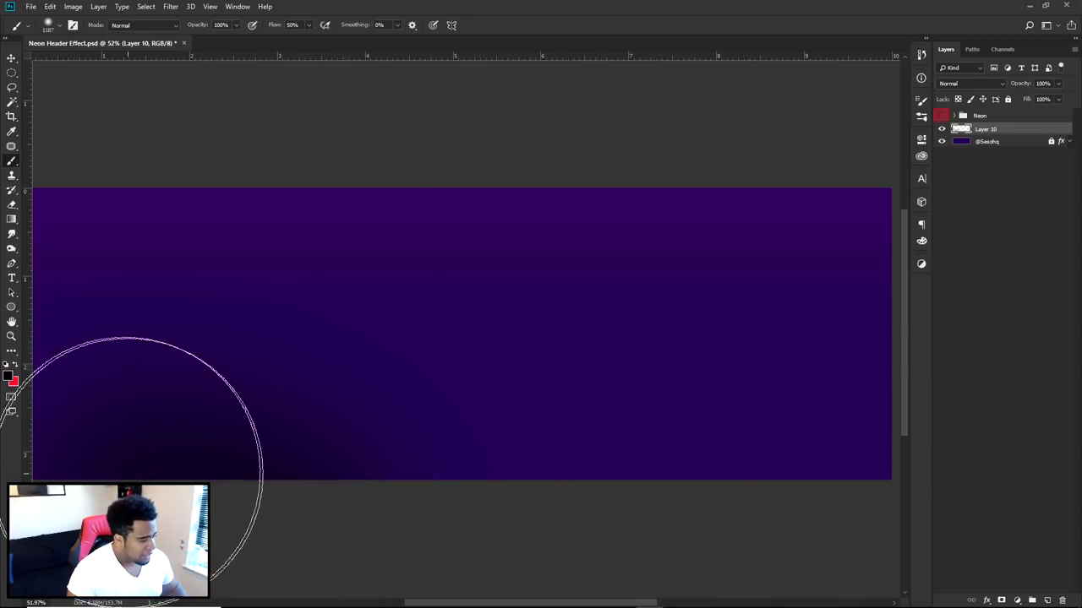
{"action": "left_click", "coordinate": [309, 145]}
{"action": "left_click", "coordinate": [860, 464]}
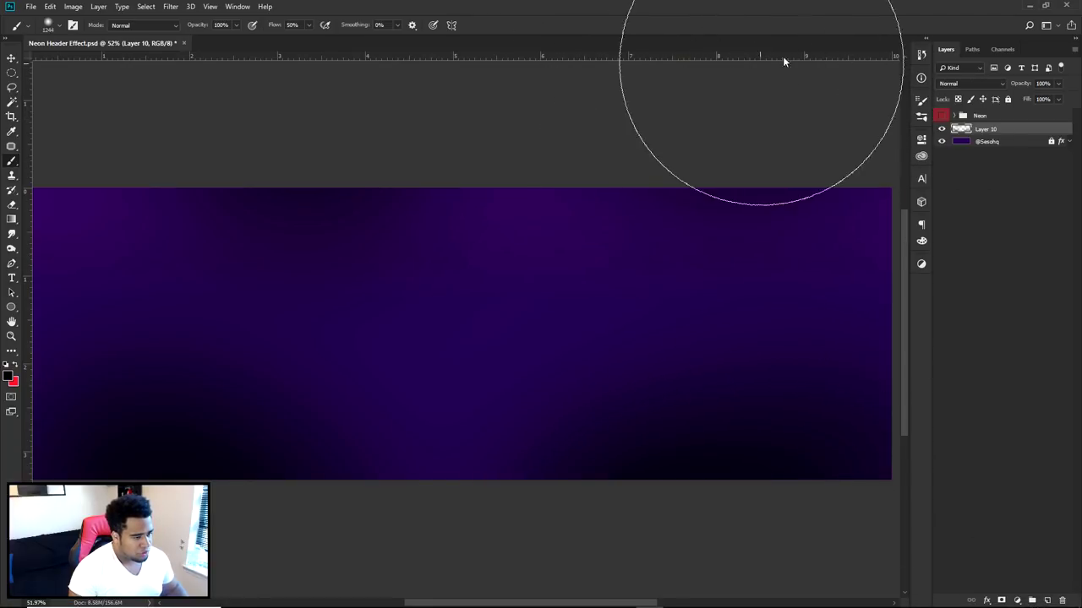
Compare the background with the black shading layer hidden and shown.
{"action": "key", "text": "v"}
{"action": "scroll", "coordinate": [719, 317], "scroll_direction": "down", "scroll_amount": 1}
{"action": "scroll", "coordinate": [591, 363], "scroll_direction": "up", "scroll_amount": 2}
{"action": "scroll", "coordinate": [654, 316], "scroll_direction": "down", "scroll_amount": 1}
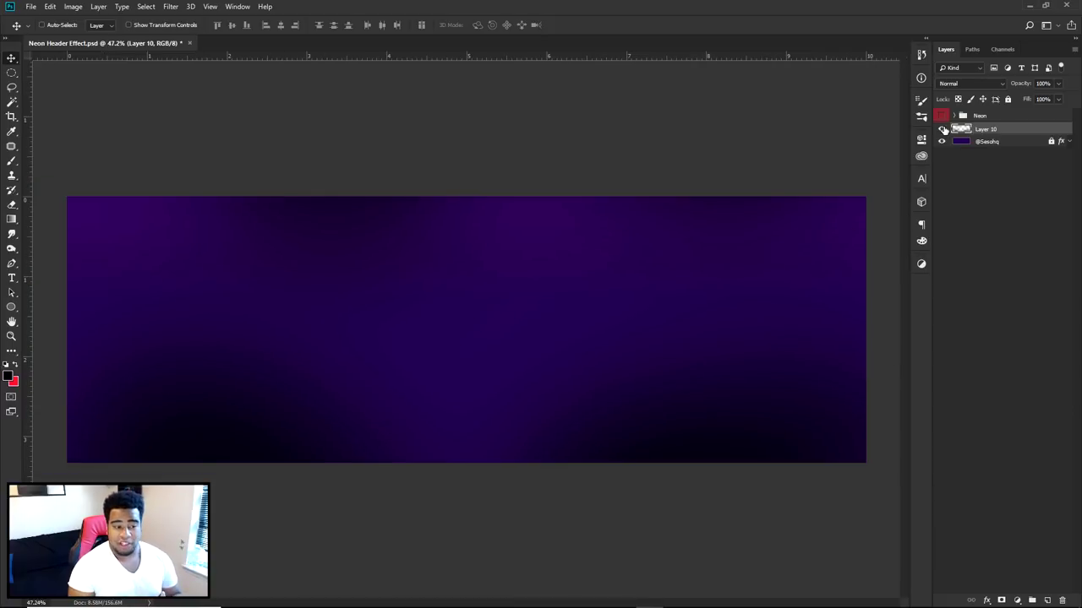
{"action": "left_click", "coordinate": [942, 129]}
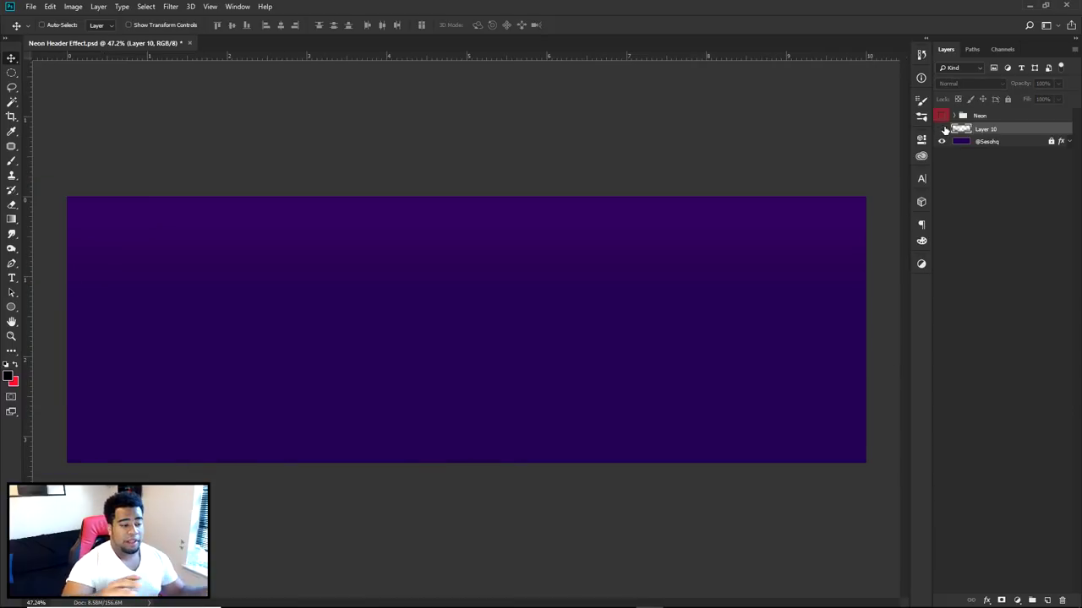
{"action": "left_click", "coordinate": [942, 129]}
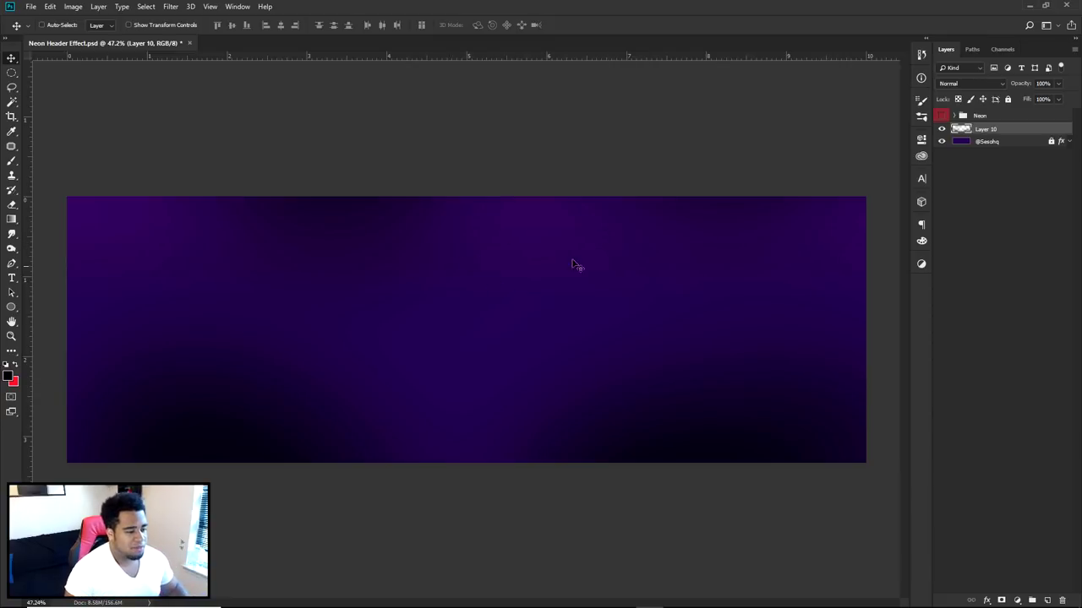
Swap the foreground and background colours, show the guides, and add the text HEADER in red at the guide intersection.
{"action": "left_click", "coordinate": [15, 366]}
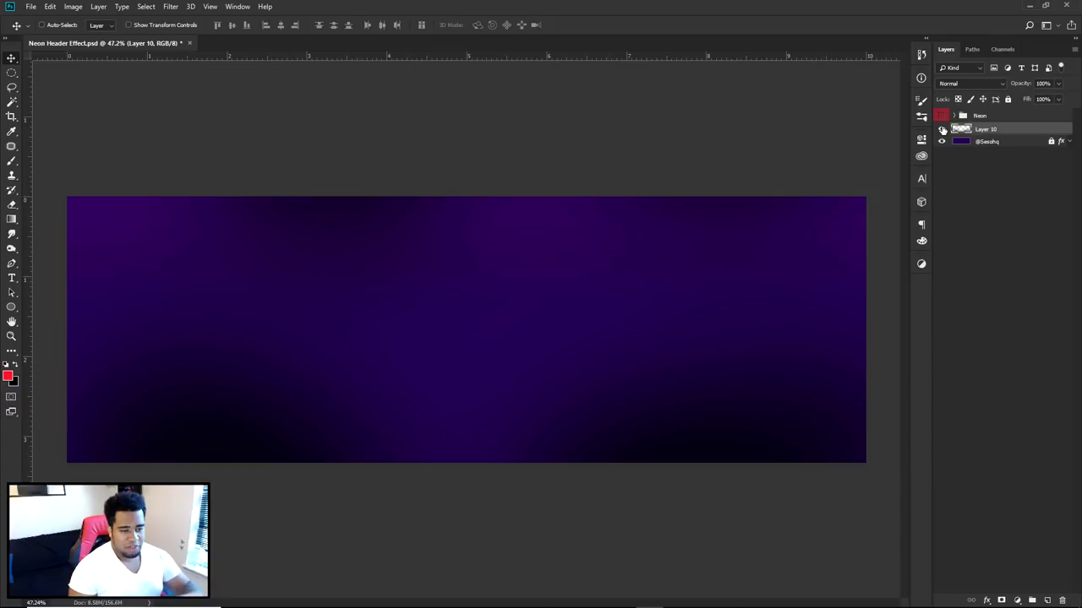
{"action": "key", "text": "ctrl+semicolon"}
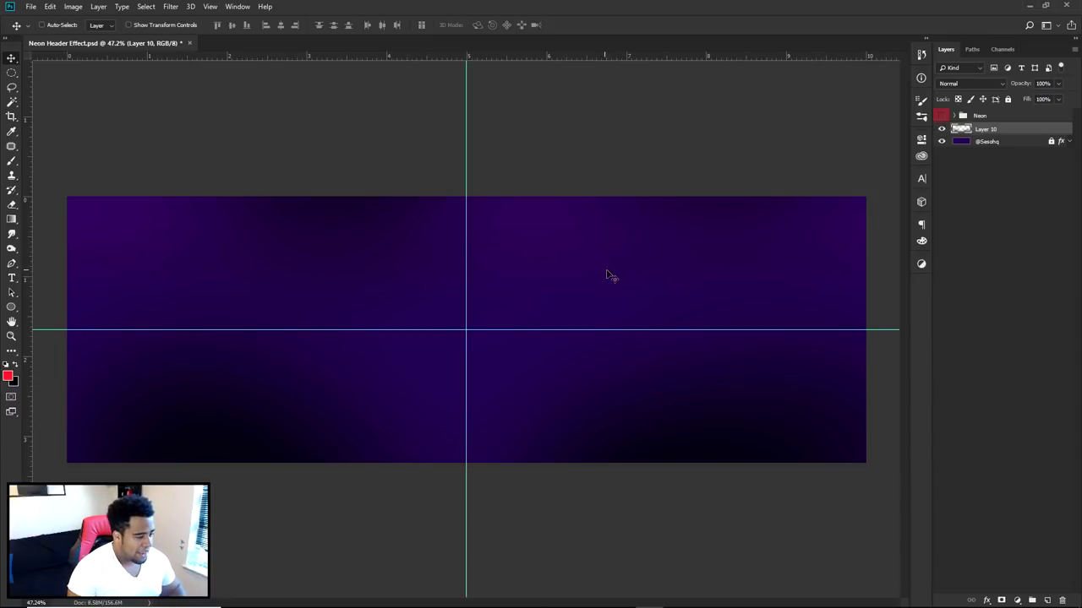
{"action": "key", "text": "t"}
{"action": "left_click", "coordinate": [466, 330]}
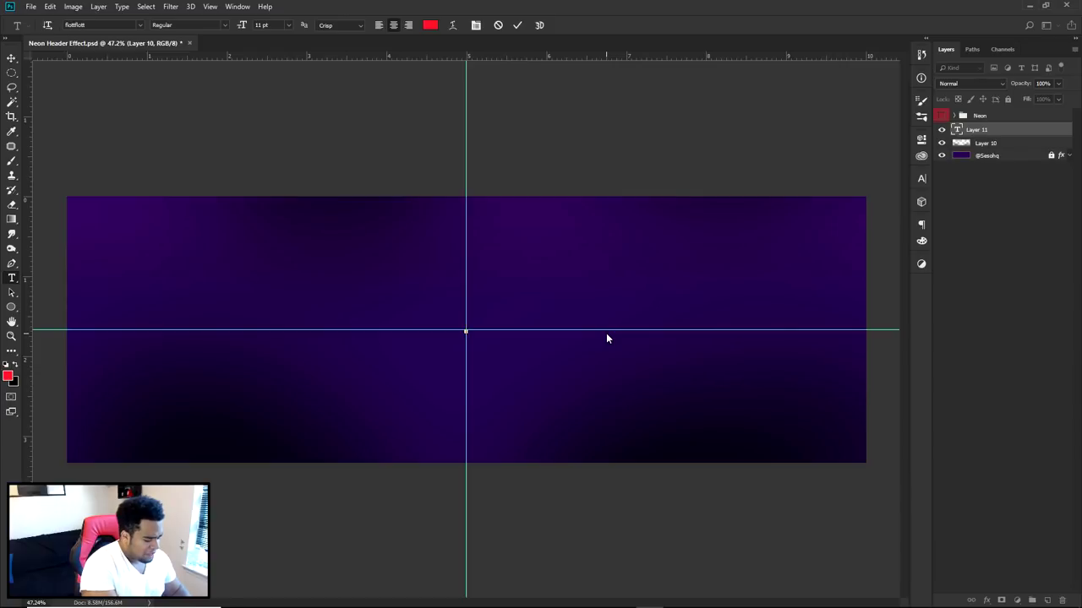
{"action": "type", "text": "Header"}
{"action": "key", "text": "ctrl+a"}
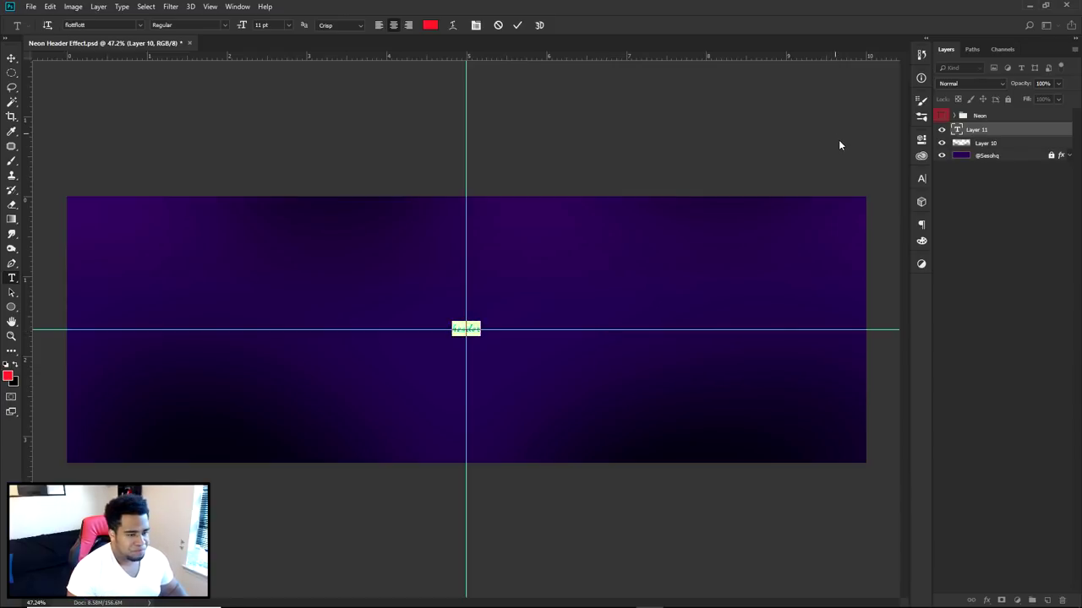
{"action": "type", "text": "HEADER"}
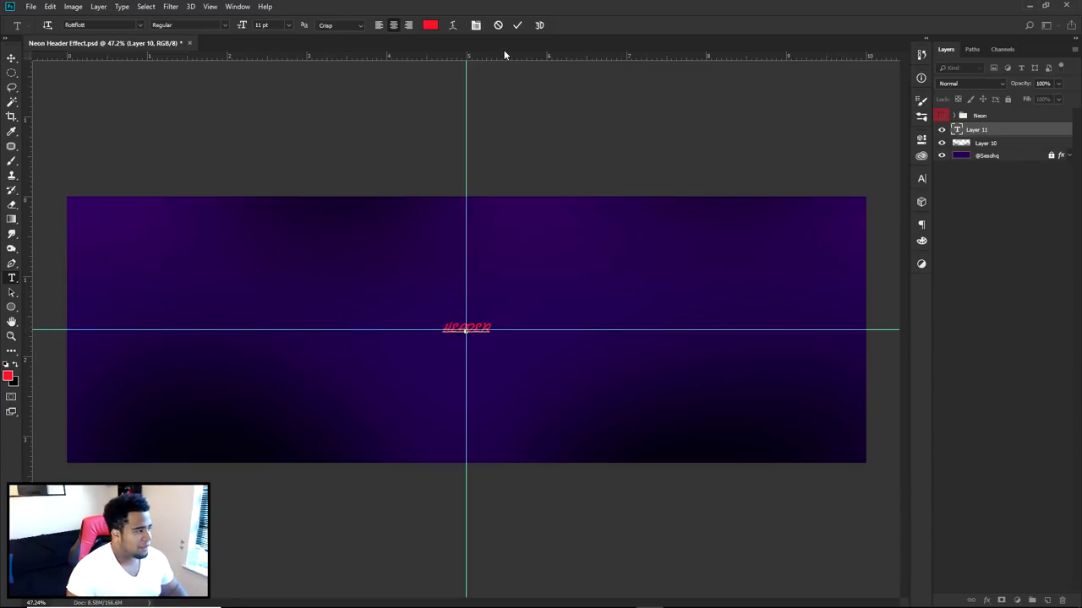
{"action": "left_click", "coordinate": [517, 25]}
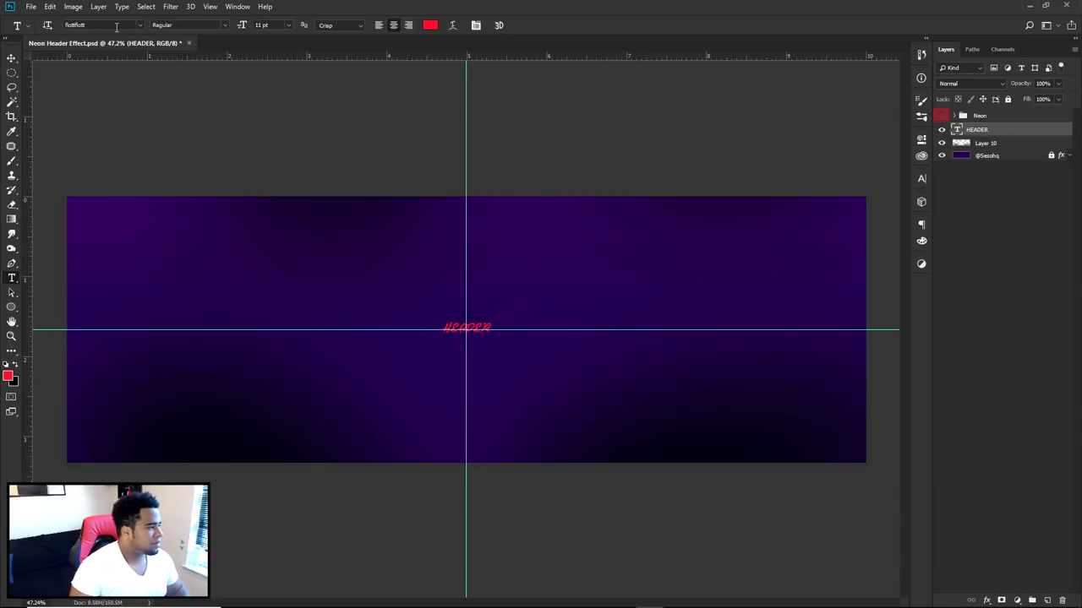
Scale the HEADER text up, check it against the finished Neon group, and shift it slightly down towards the canvas centre.
{"action": "key", "text": "ctrl+t"}
{"action": "left_click_drag", "start_coordinate": [491, 314], "coordinate": [604, 280]}
{"action": "key", "text": "Return"}
{"action": "left_click", "coordinate": [940, 116]}
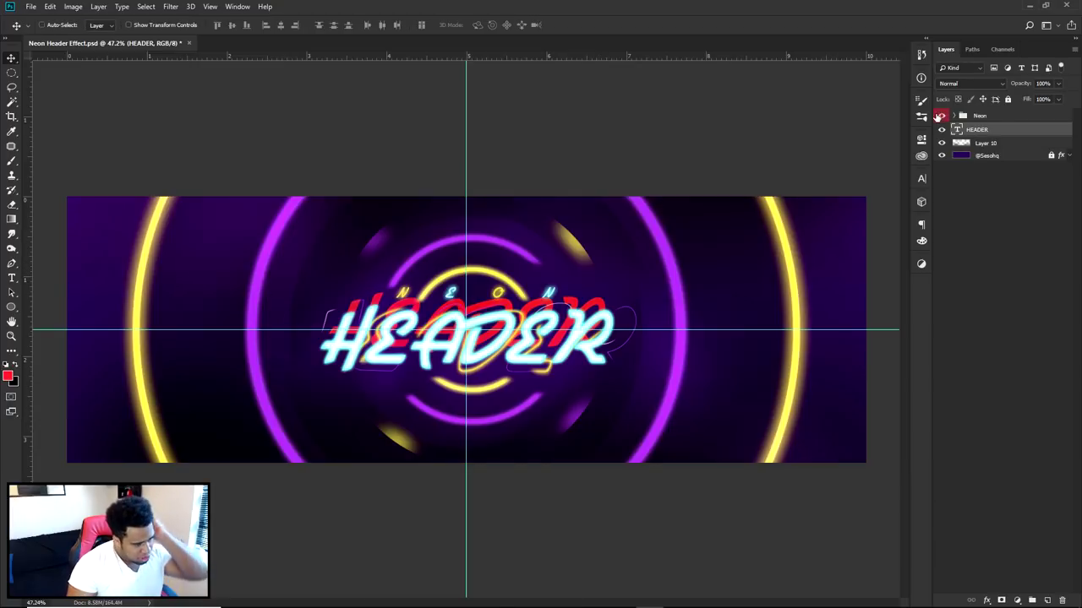
{"action": "left_click", "coordinate": [940, 116]}
{"action": "left_click_drag", "start_coordinate": [551, 300], "coordinate": [552, 309]}
Change the HEADER text colour to an off-white with a cyan hue of 186°.
{"action": "left_click", "coordinate": [921, 178]}
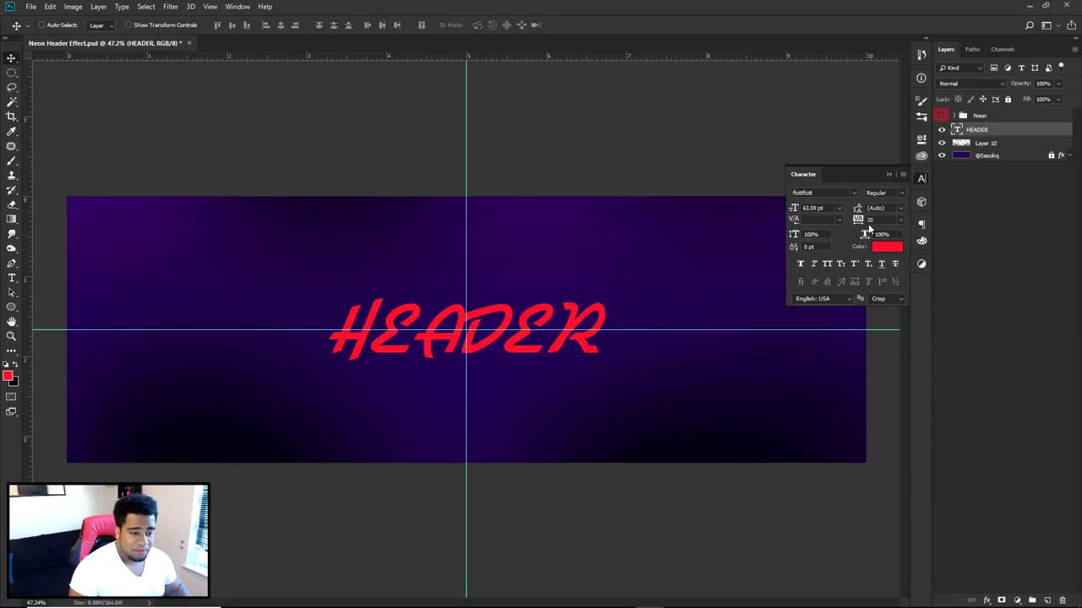
{"action": "left_click", "coordinate": [885, 247]}
{"action": "left_click", "coordinate": [660, 243]}
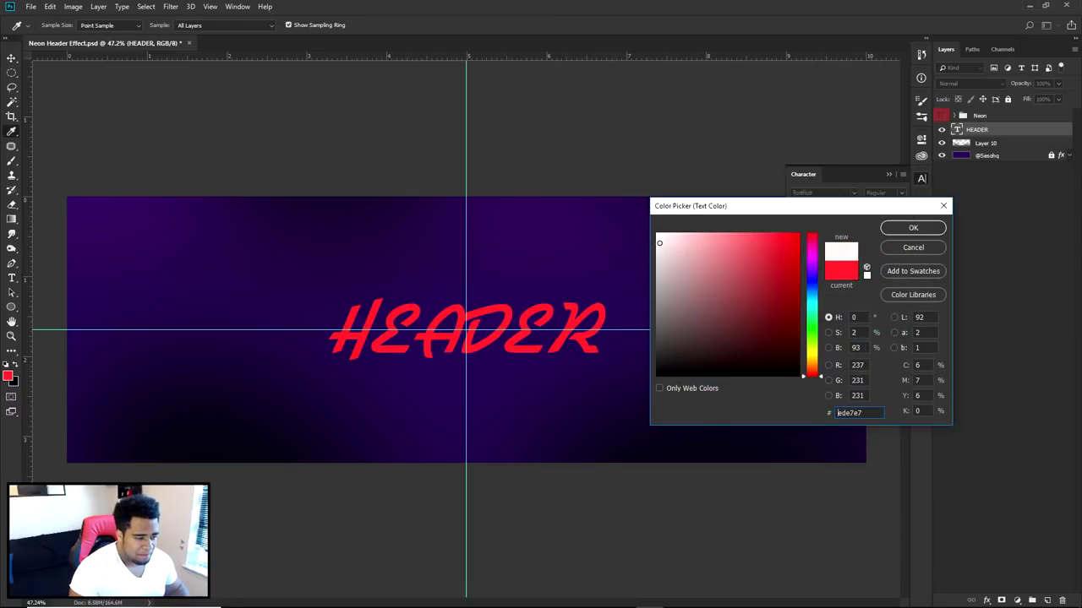
{"action": "left_click_drag", "start_coordinate": [812, 314], "coordinate": [811, 308]}
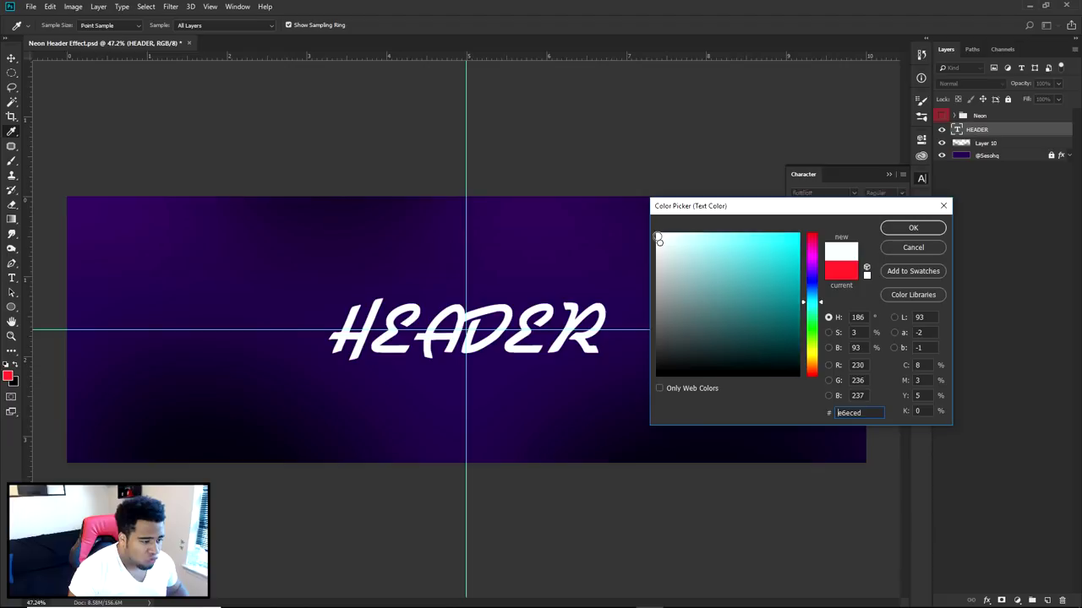
{"action": "left_click", "coordinate": [656, 244]}
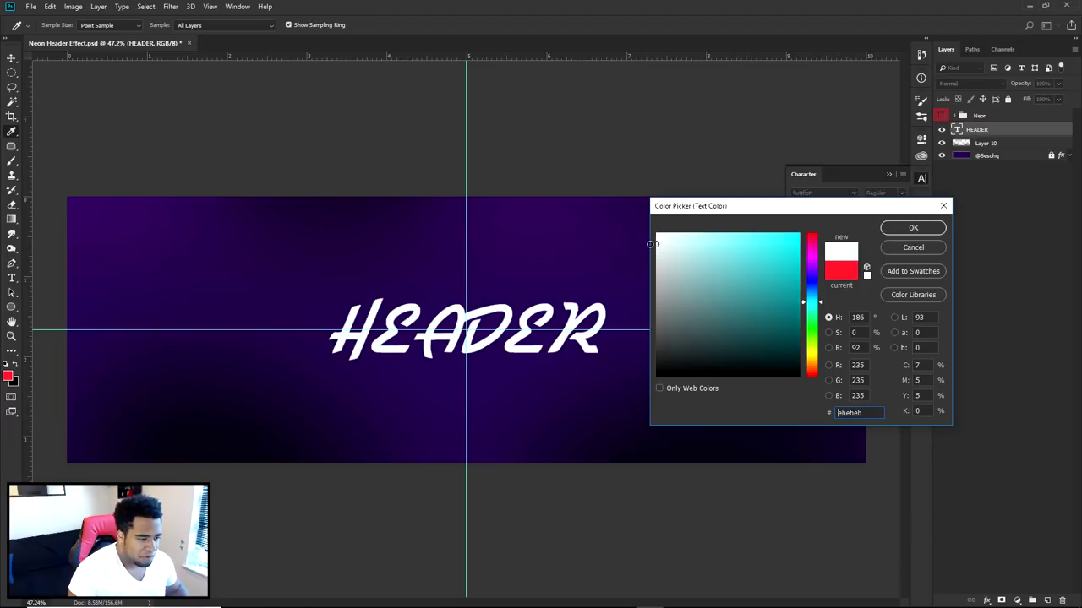
{"action": "left_click_drag", "start_coordinate": [655, 244], "coordinate": [660, 240]}
{"action": "left_click", "coordinate": [912, 227]}
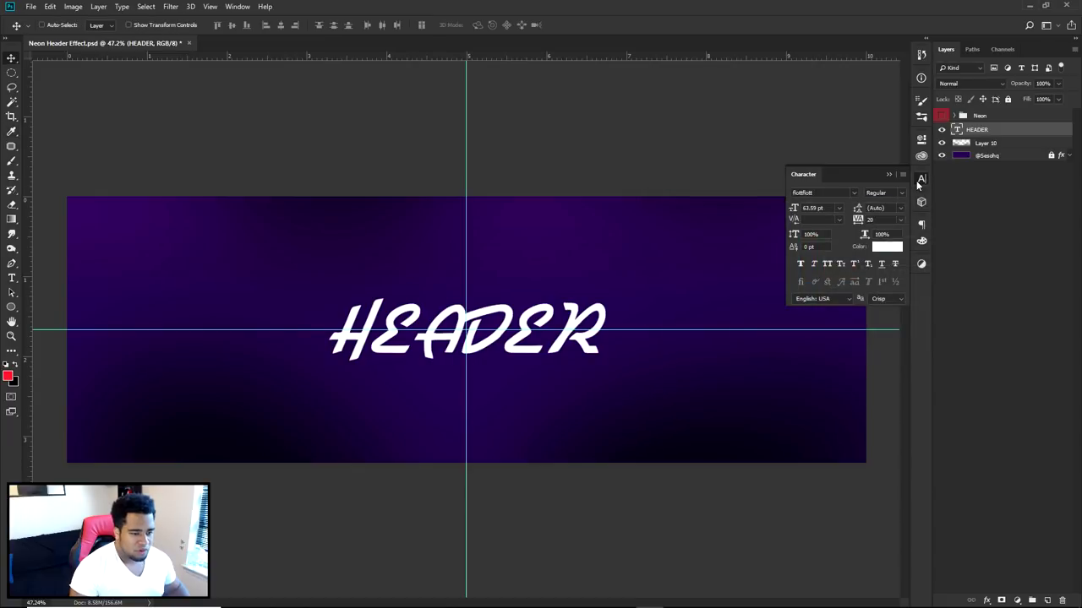
{"action": "left_click", "coordinate": [921, 178]}
Hide the guides, duplicate the HEADER text above the original, and change the copy's wording to NEON.
{"action": "key", "text": "ctrl+semicolon"}
{"action": "key", "text": "ctrl+plus"}
{"action": "key", "text": "ctrl+plus"}
{"action": "mouse_move", "coordinate": [570, 241]}
{"action": "left_mouse_down"}
{"action": "mouse_move", "coordinate": [570, 283]}
{"action": "mouse_move", "coordinate": [569, 245]}
{"action": "left_mouse_up"}
{"action": "key", "text": "t"}
{"action": "left_click", "coordinate": [567, 261]}
{"action": "key", "text": "ctrl+a"}
{"action": "type", "text": "NEN"}
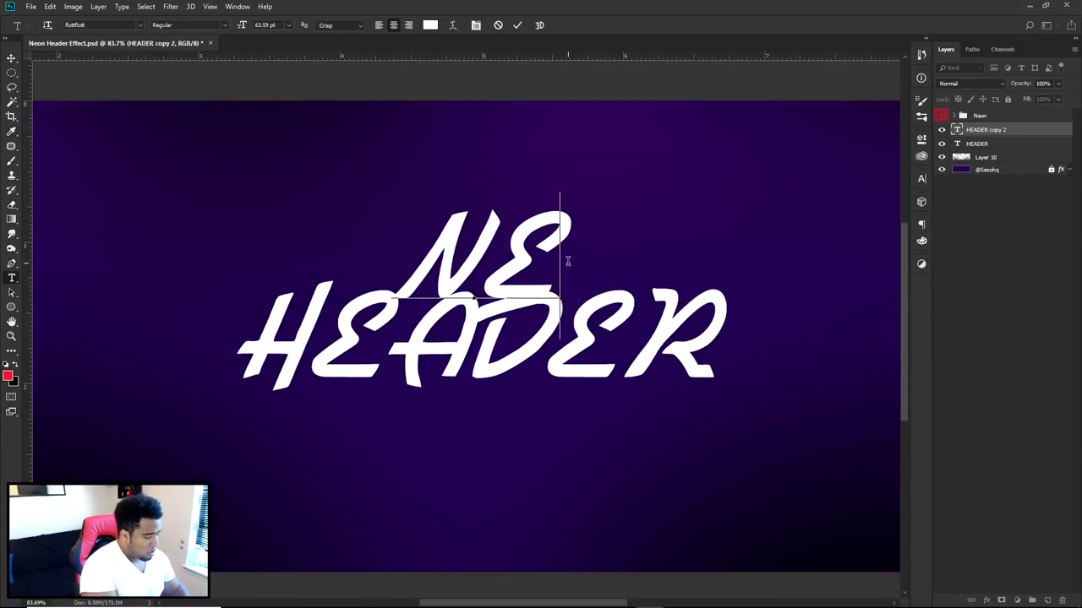
{"action": "key", "text": "BackSpace"}
{"action": "type", "text": "ON"}
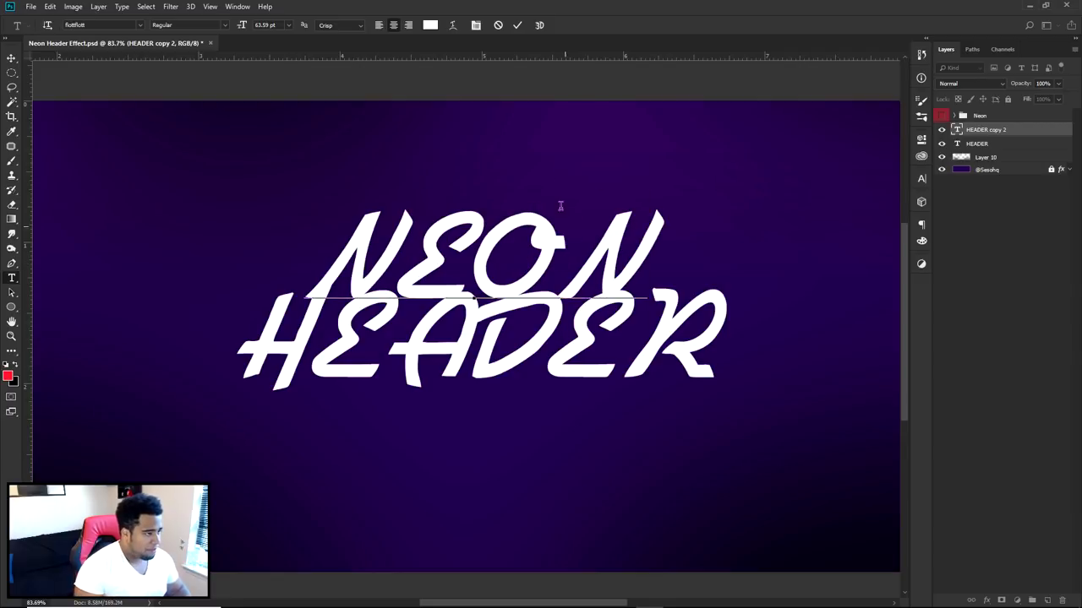
{"action": "left_click", "coordinate": [516, 25]}
Scale the NEON text down to about 23%, keeping it centred above HEADER.
{"action": "key", "text": "ctrl+t"}
{"action": "left_click_drag", "start_coordinate": [666, 192], "coordinate": [526, 249]}
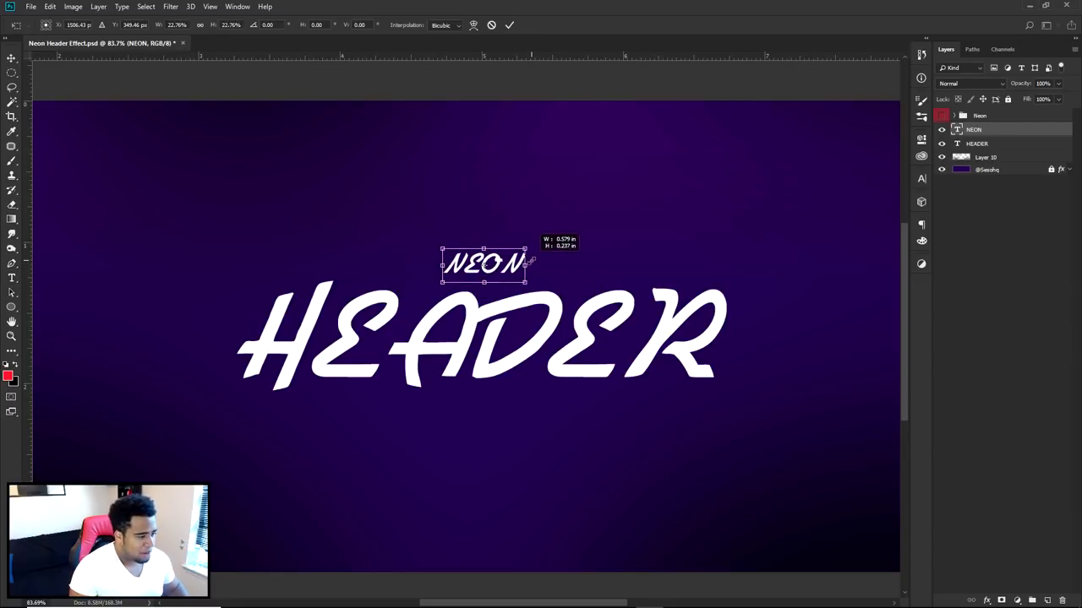
{"action": "key", "text": "Return"}
{"action": "key", "text": "v"}
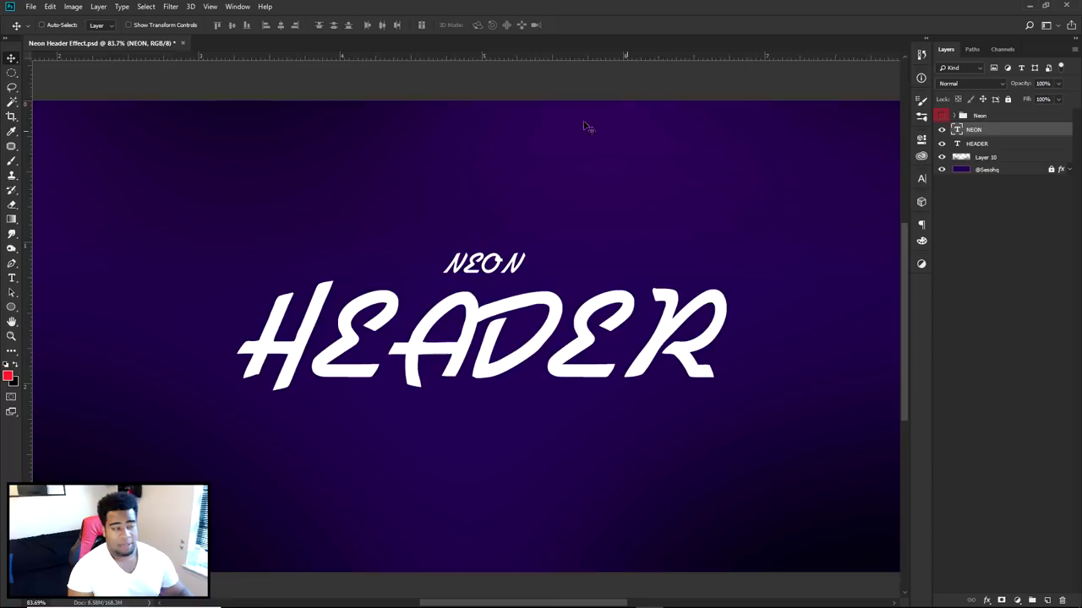
Set the NEON text's font size to 9 pt and its tracking to 3580.
{"action": "left_click", "coordinate": [240, 6]}
{"action": "left_click", "coordinate": [272, 149]}
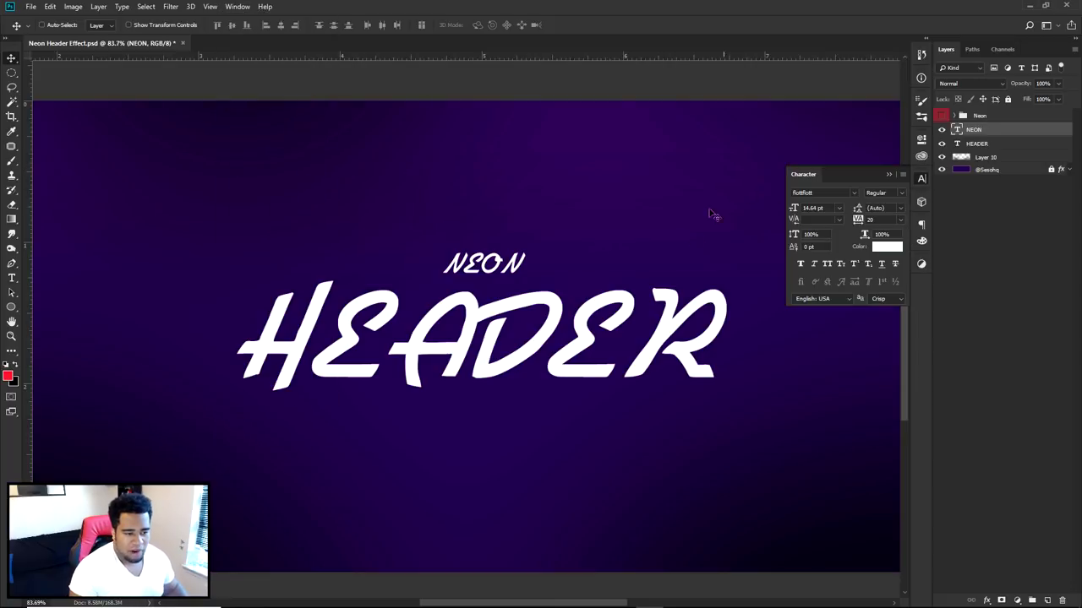
{"action": "left_click", "coordinate": [839, 208]}
{"action": "left_click", "coordinate": [827, 246]}
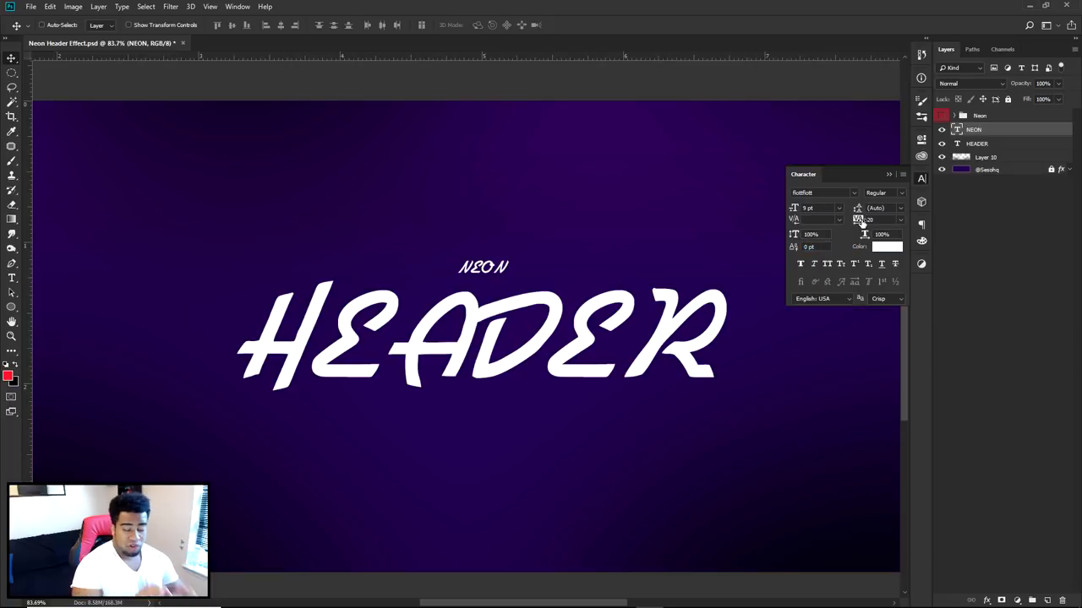
{"action": "left_click_drag", "start_coordinate": [860, 221], "coordinate": [925, 213]}
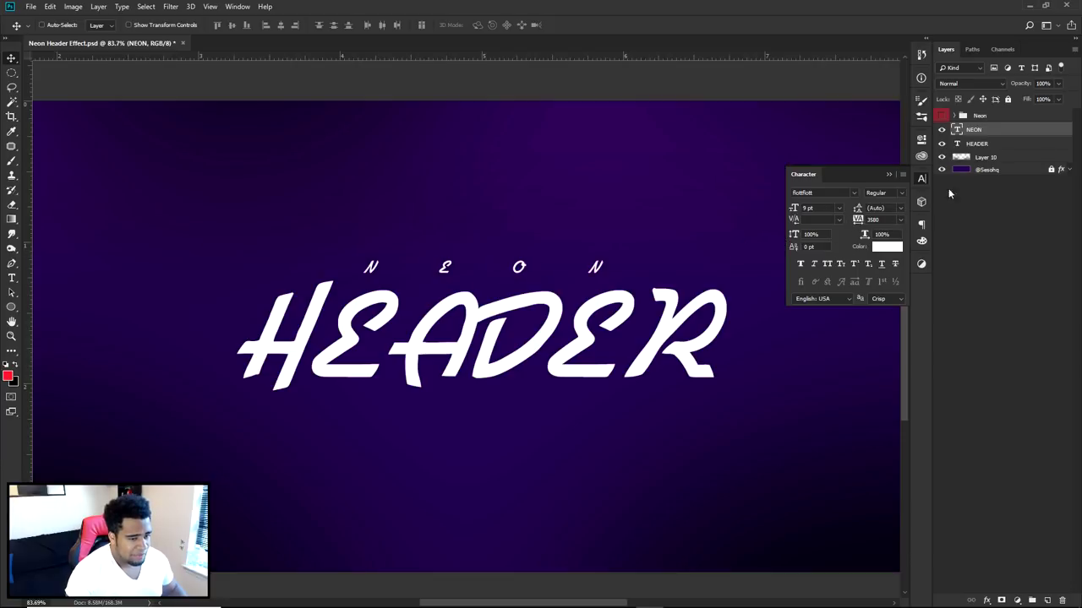
Try a tracking of 0 on the HEADER text and undo the change.
{"action": "left_click", "coordinate": [992, 146]}
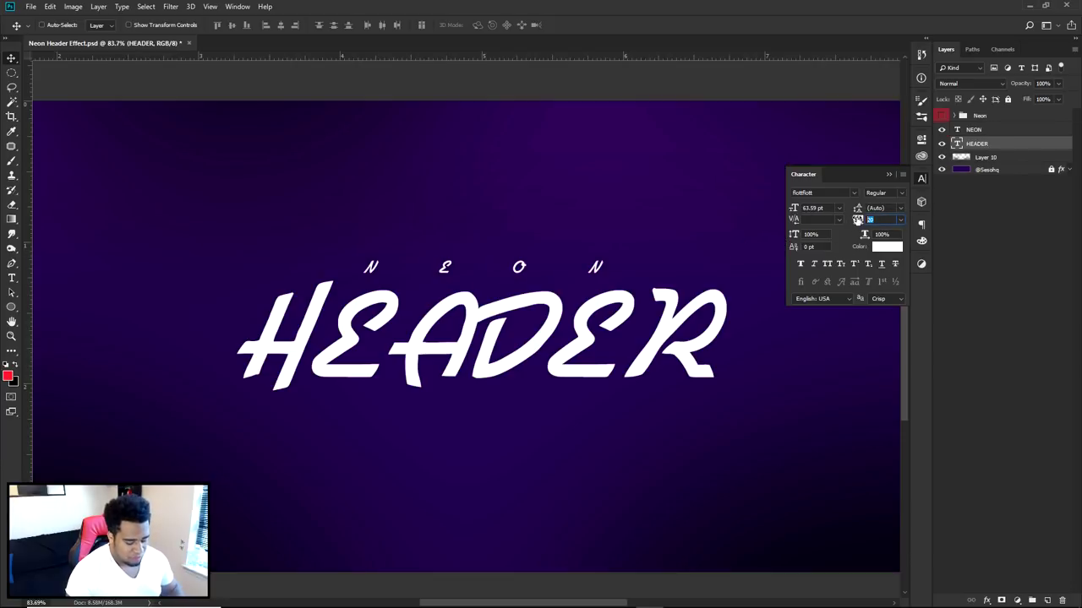
{"action": "type", "text": "0"}
{"action": "key", "text": "Return"}
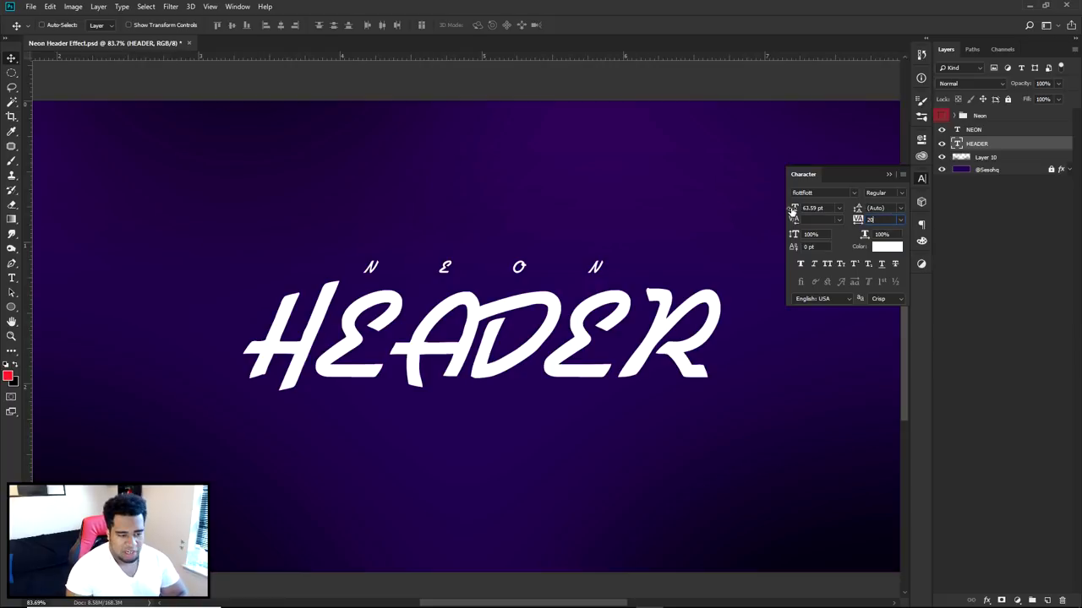
{"action": "key", "text": "ctrl+z"}
Move the NEON and HEADER texts down together towards the canvas middle, and nudge NEON slightly left and closer to HEADER.
{"action": "left_click", "coordinate": [983, 131]}
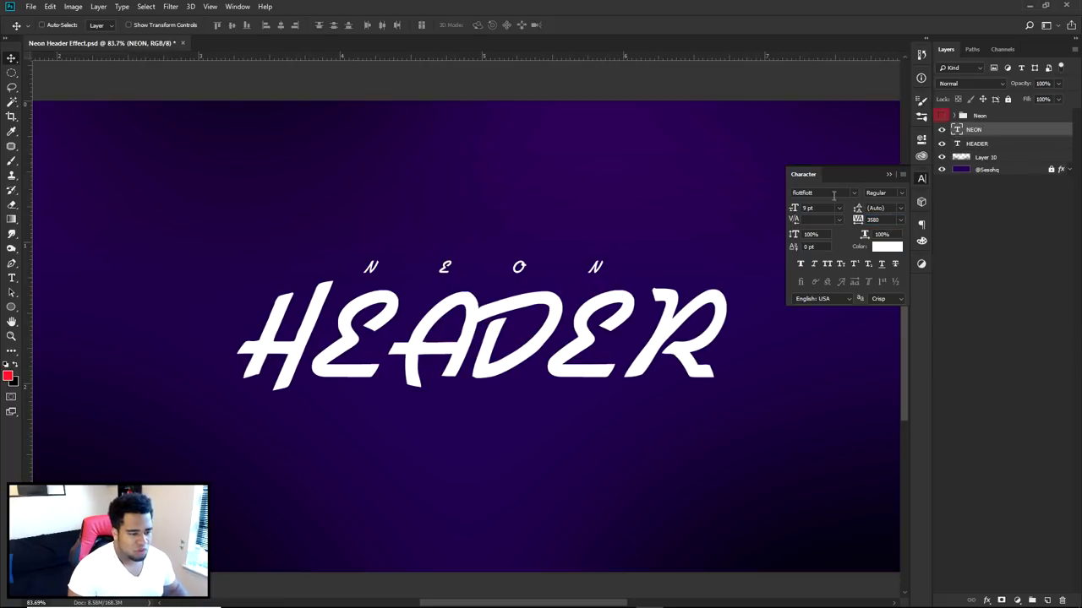
{"action": "left_click_drag", "start_coordinate": [598, 241], "coordinate": [609, 245]}
{"action": "scroll", "coordinate": [606, 245], "scroll_direction": "down", "scroll_amount": 3}
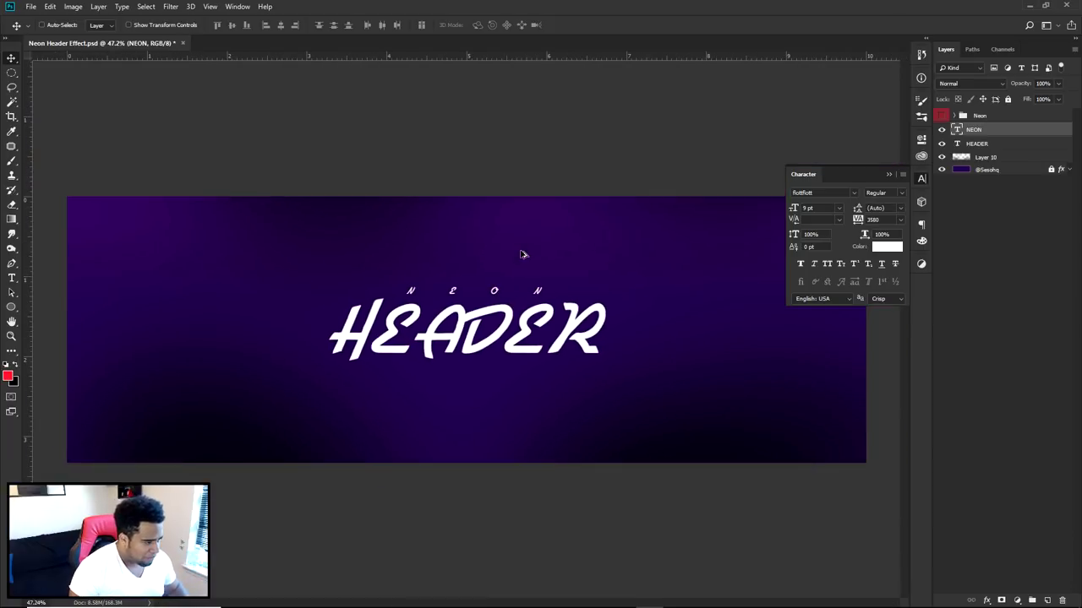
{"action": "left_click", "coordinate": [998, 144], "text": "shift"}
{"action": "left_click_drag", "start_coordinate": [596, 237], "coordinate": [595, 245]}
{"action": "scroll", "coordinate": [595, 245], "scroll_direction": "down", "scroll_amount": 1}
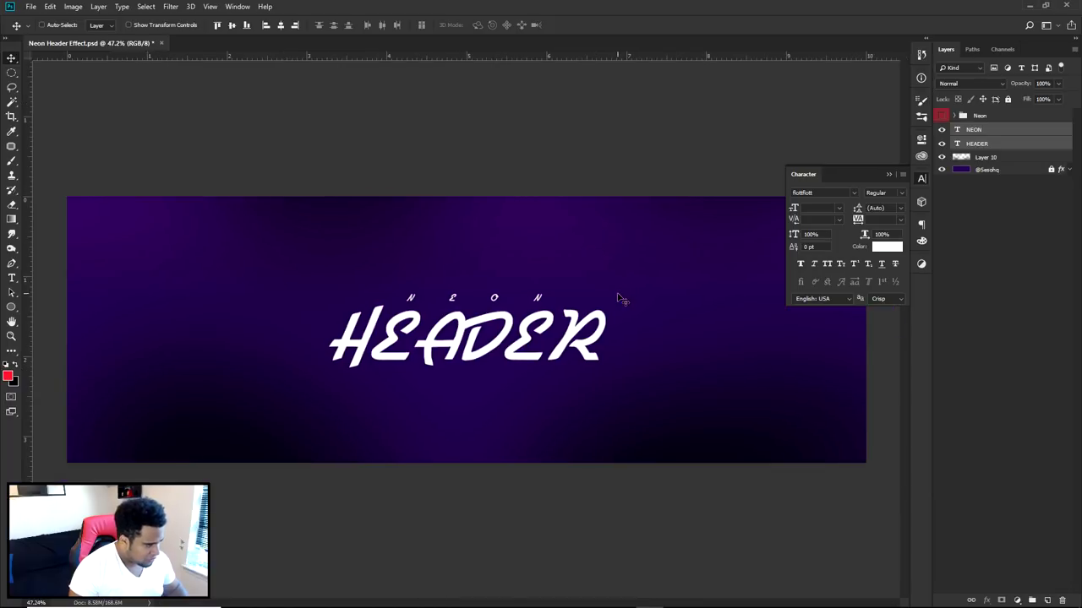
{"action": "left_click", "coordinate": [921, 178]}
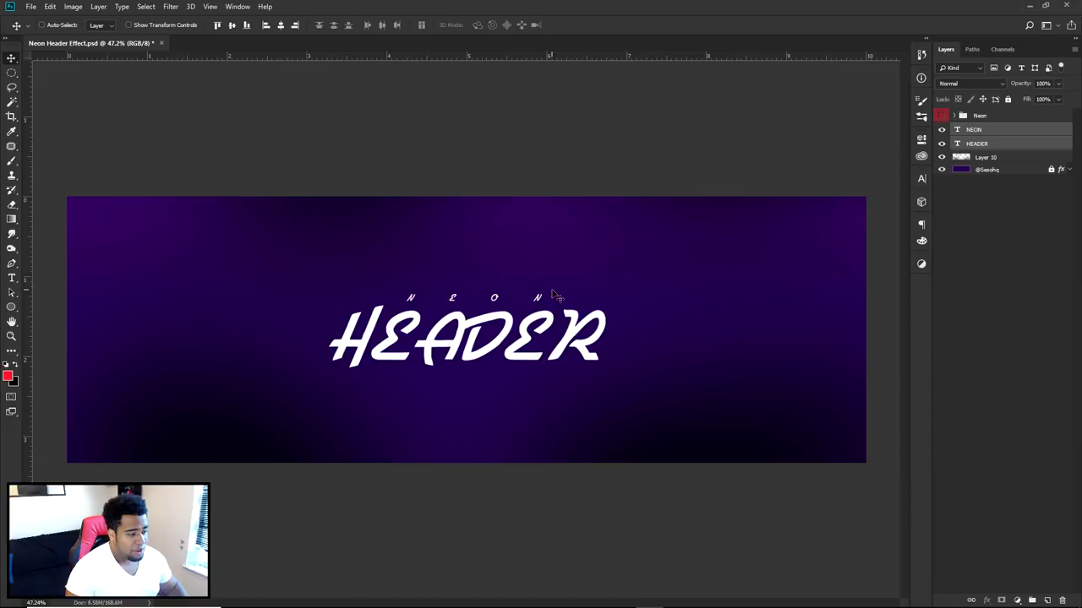
{"action": "left_click_drag", "start_coordinate": [572, 330], "coordinate": [573, 330]}
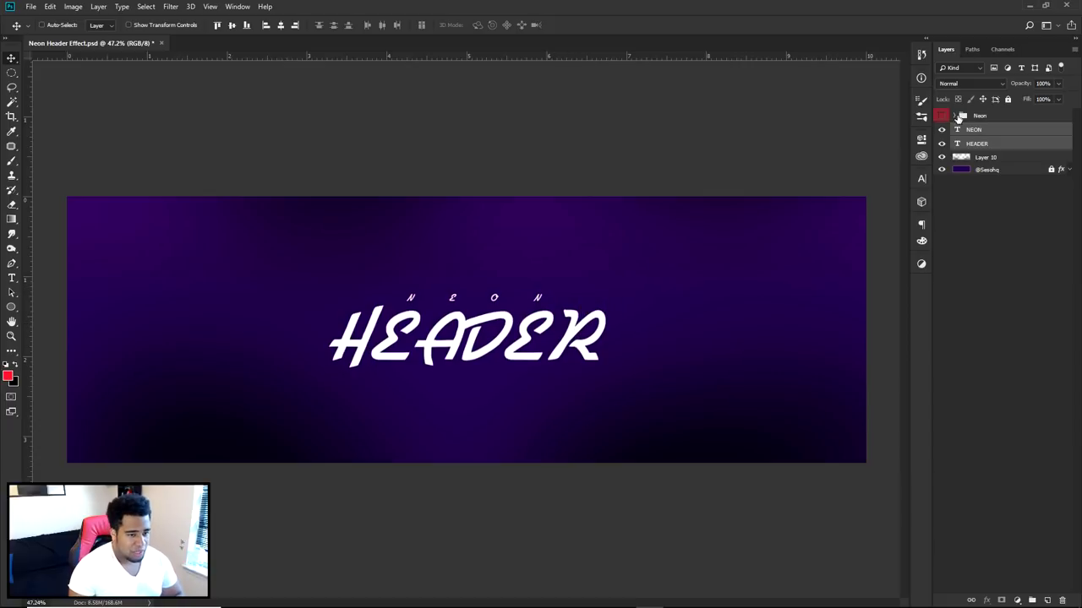
{"action": "left_click", "coordinate": [974, 130]}
{"action": "key", "text": "Left"}
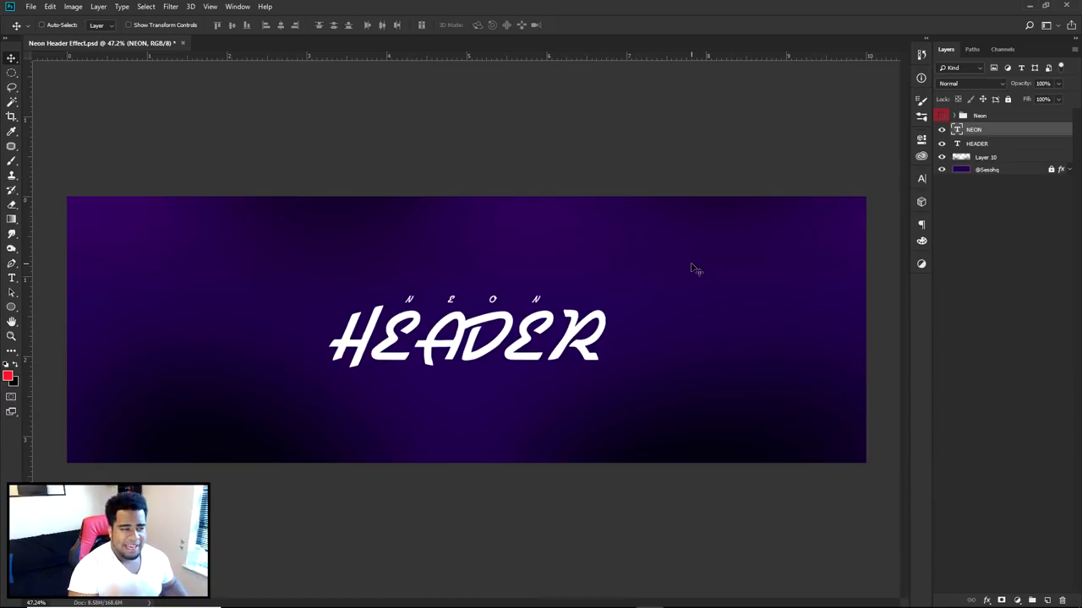
Apply the last saved style preset, with cyan inner and outer glow, to the HEADER text layer.
{"action": "double_click", "coordinate": [1018, 144]}
{"action": "left_click", "coordinate": [605, 222]}
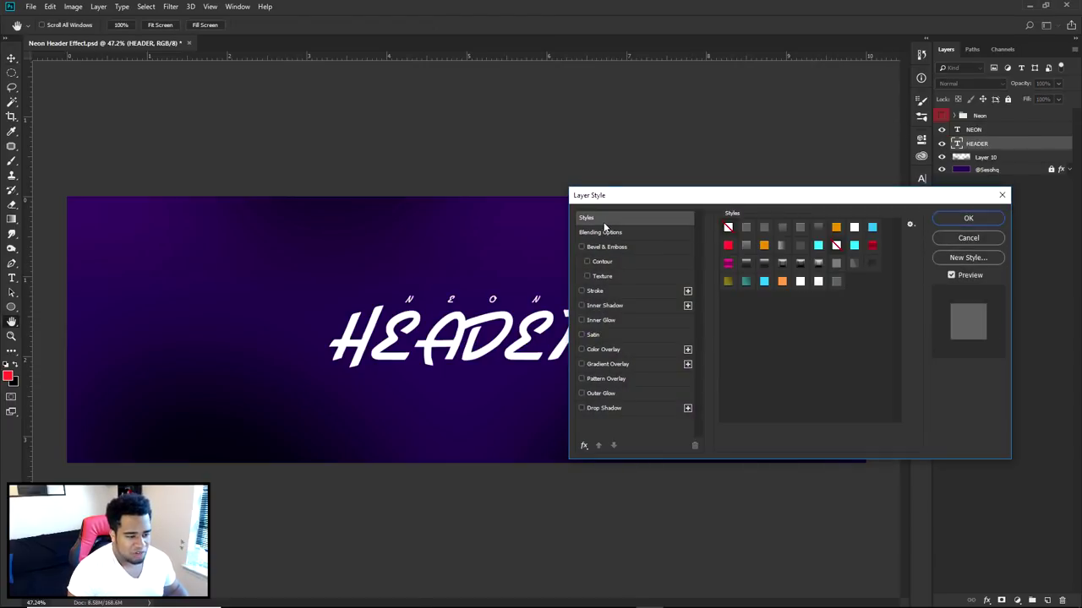
{"action": "left_click", "coordinate": [836, 282]}
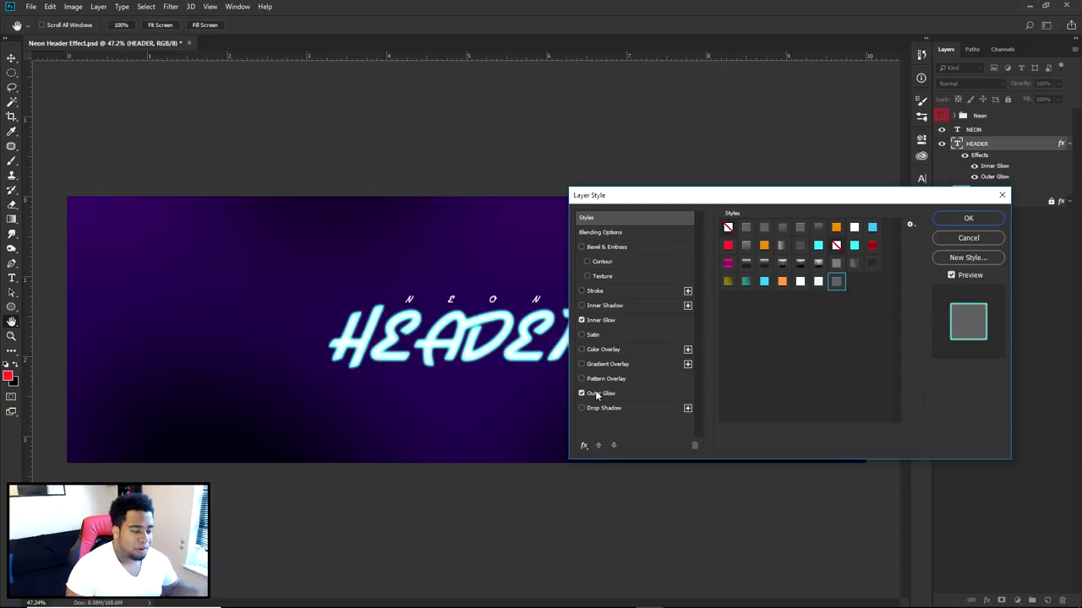
Try an Inner Glow size of 24 px on the HEADER text and return it to 17 px.
{"action": "left_click", "coordinate": [601, 322]}
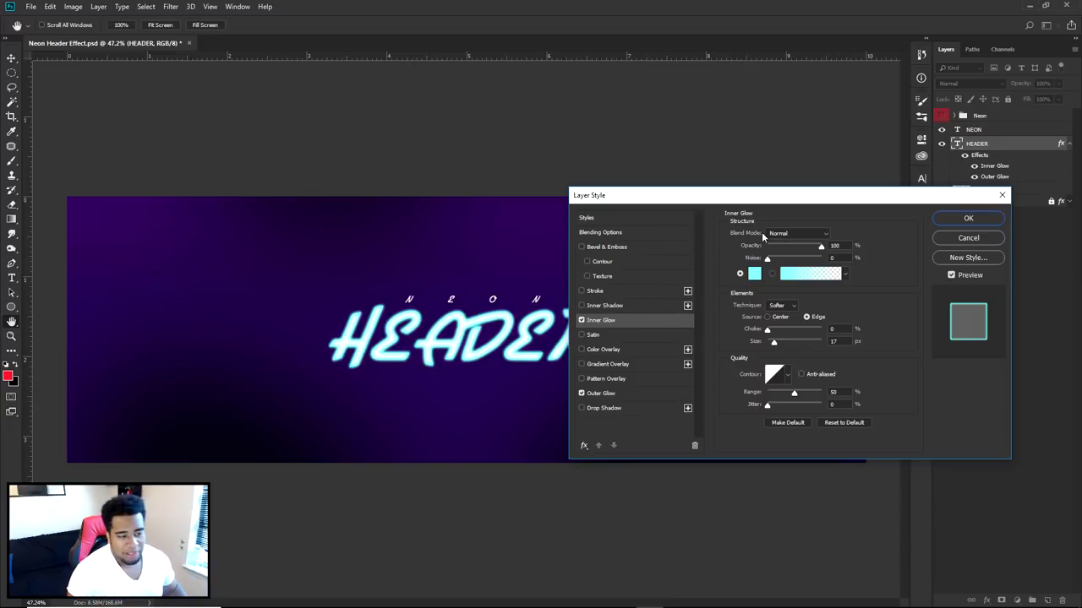
{"action": "double_click", "coordinate": [836, 245]}
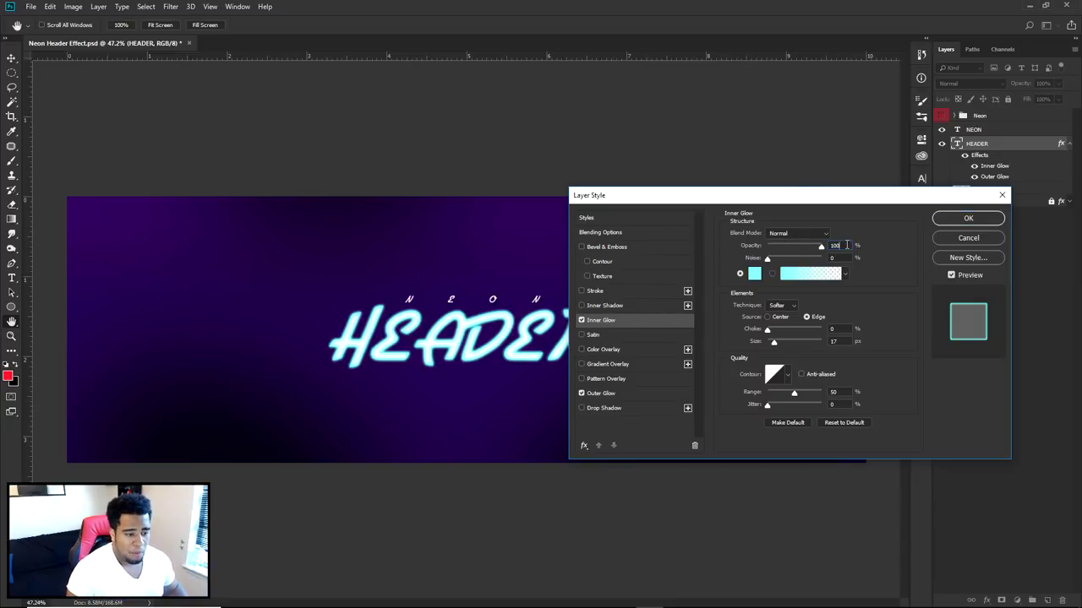
{"action": "double_click", "coordinate": [835, 328]}
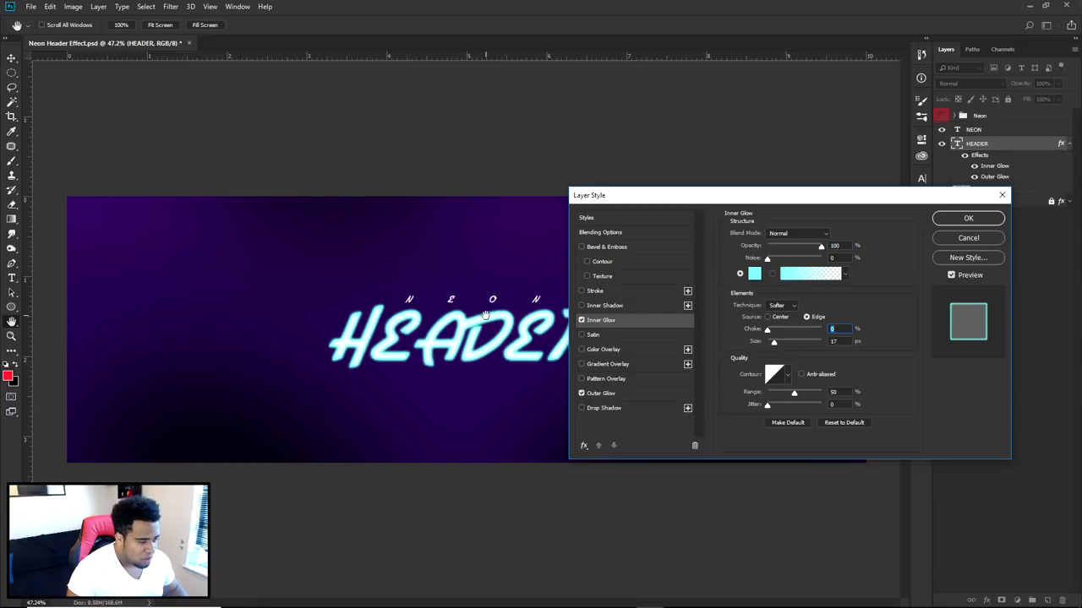
{"action": "left_click", "coordinate": [774, 341]}
{"action": "key", "text": "Up"}
{"action": "key", "text": "Up"}
{"action": "key", "text": "Up"}
{"action": "key", "text": "Up"}
{"action": "key", "text": "Up"}
{"action": "key", "text": "Up"}
{"action": "key", "text": "Up"}
{"action": "key", "text": "Up"}
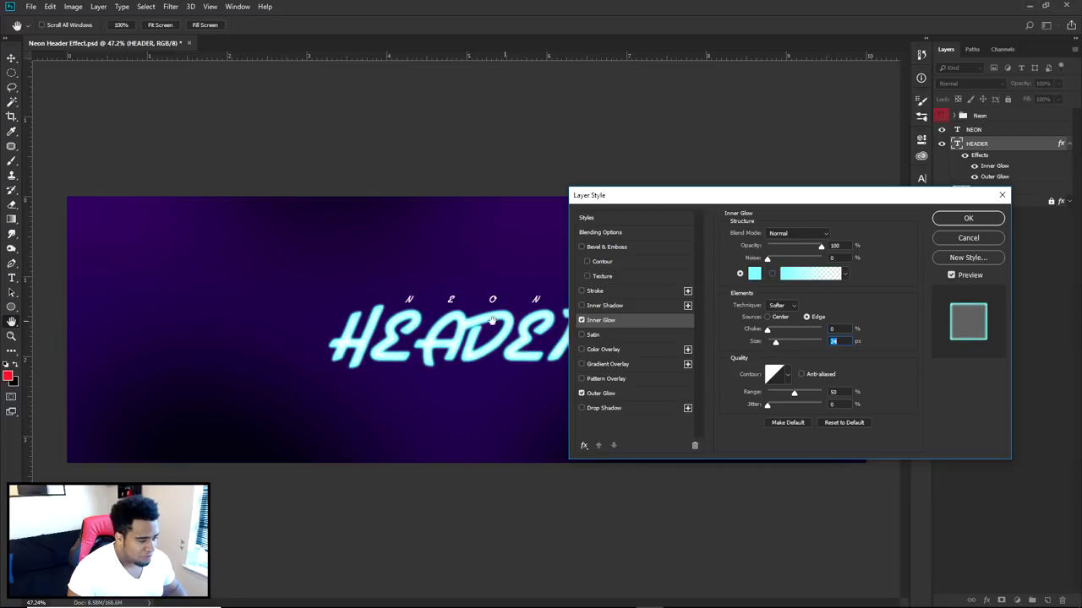
{"action": "type", "text": "17"}
Try smaller Inner Glow sizes, including 13 px, on HEADER and set the size back to 17 px.
{"action": "left_click_drag", "start_coordinate": [774, 341], "coordinate": [771, 344]}
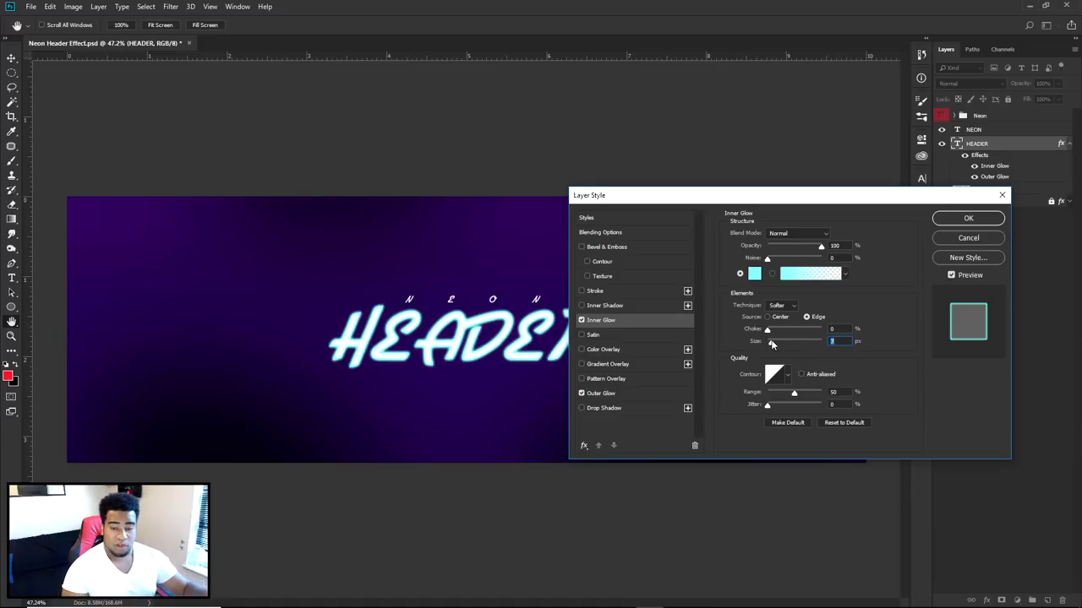
{"action": "left_click_drag", "start_coordinate": [772, 340], "coordinate": [773, 340]}
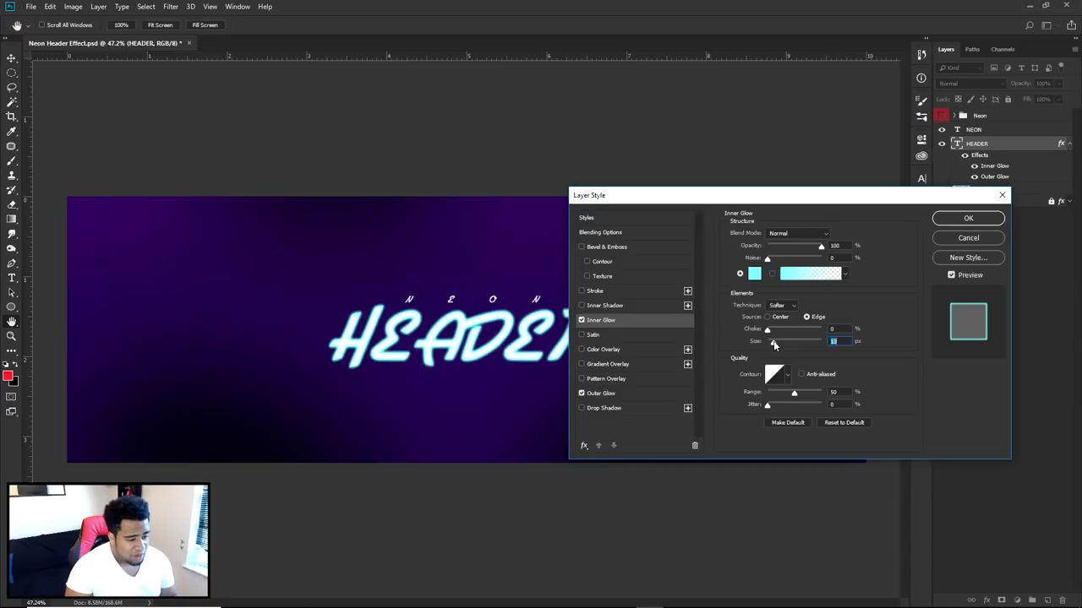
{"action": "type", "text": "17"}
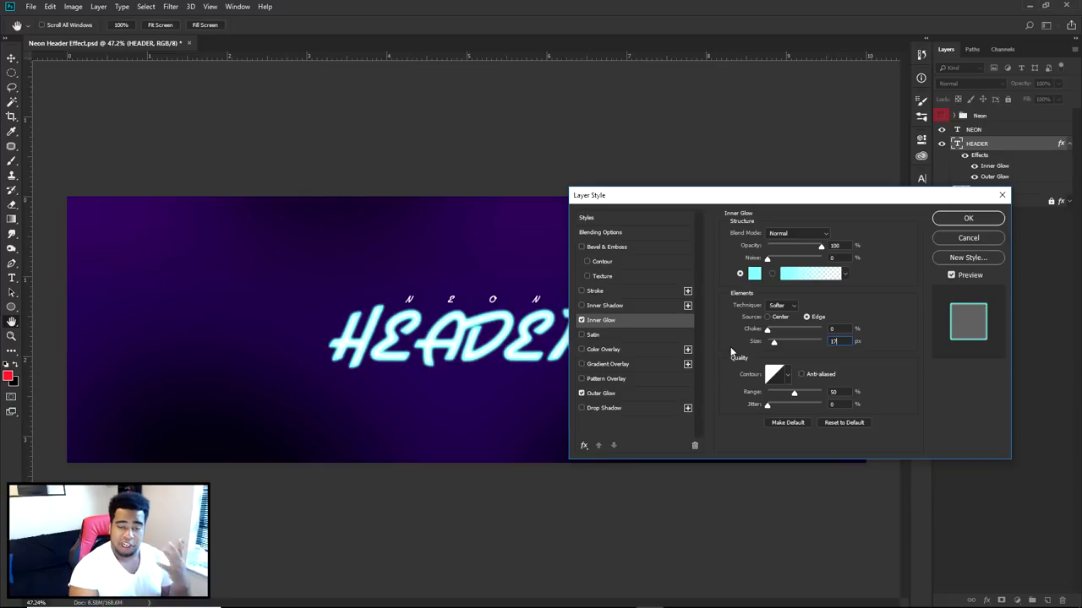
Set HEADER's Outer Glow to a size of 13 px and an opacity of 100%.
{"action": "left_click", "coordinate": [601, 391]}
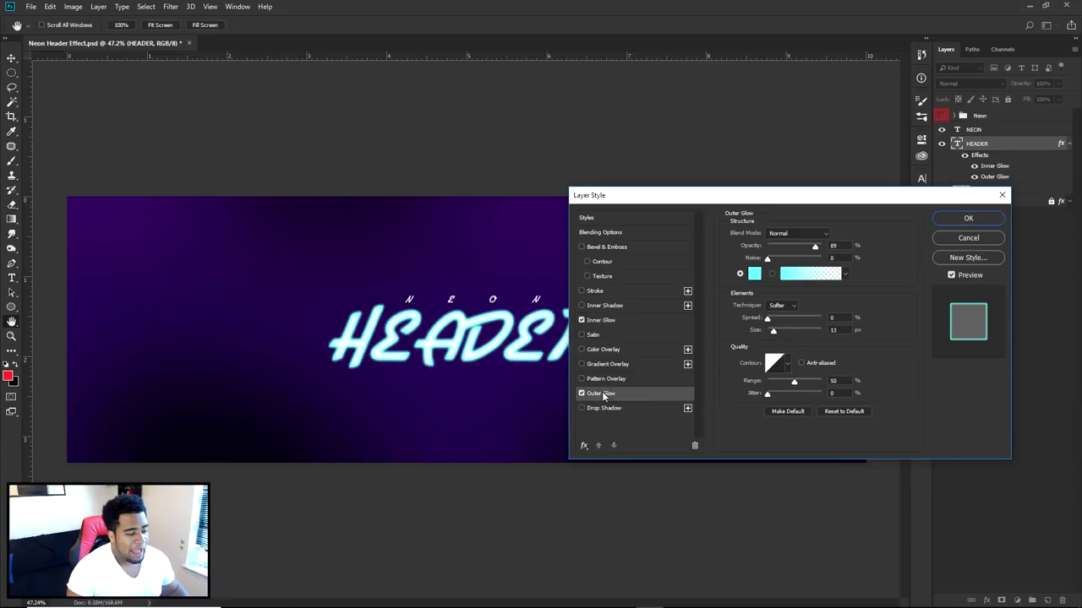
{"action": "double_click", "coordinate": [833, 330]}
{"action": "type", "text": "15"}
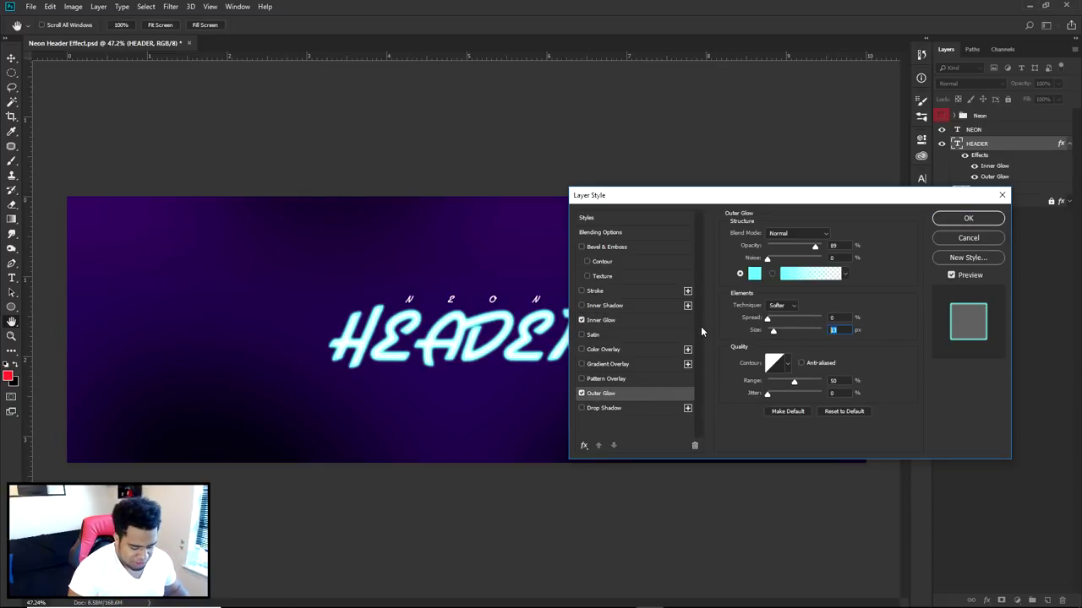
{"action": "type", "text": "13"}
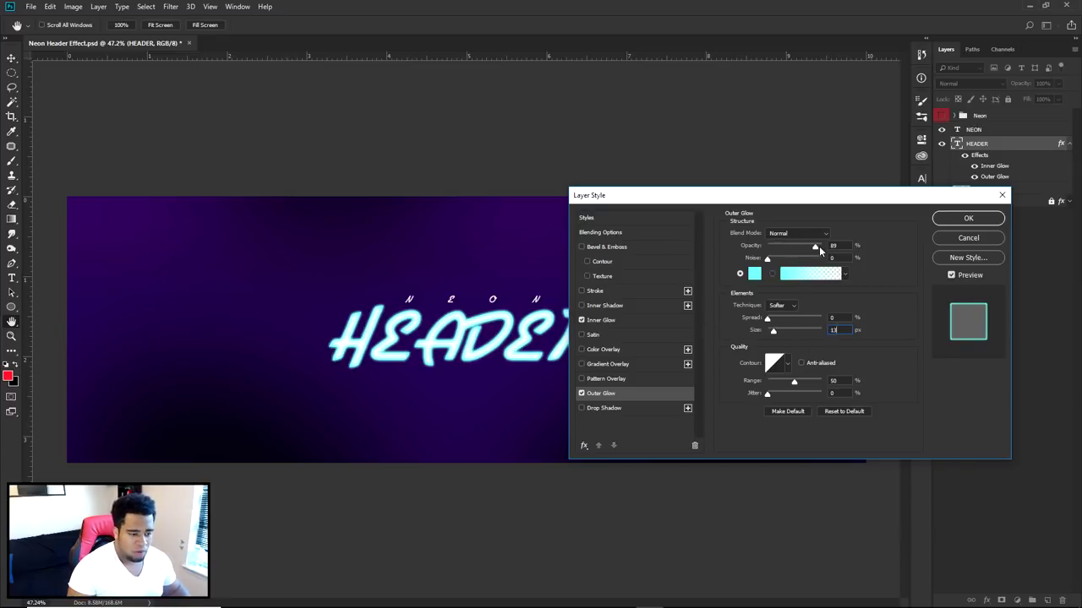
{"action": "left_click_drag", "start_coordinate": [815, 249], "coordinate": [835, 246]}
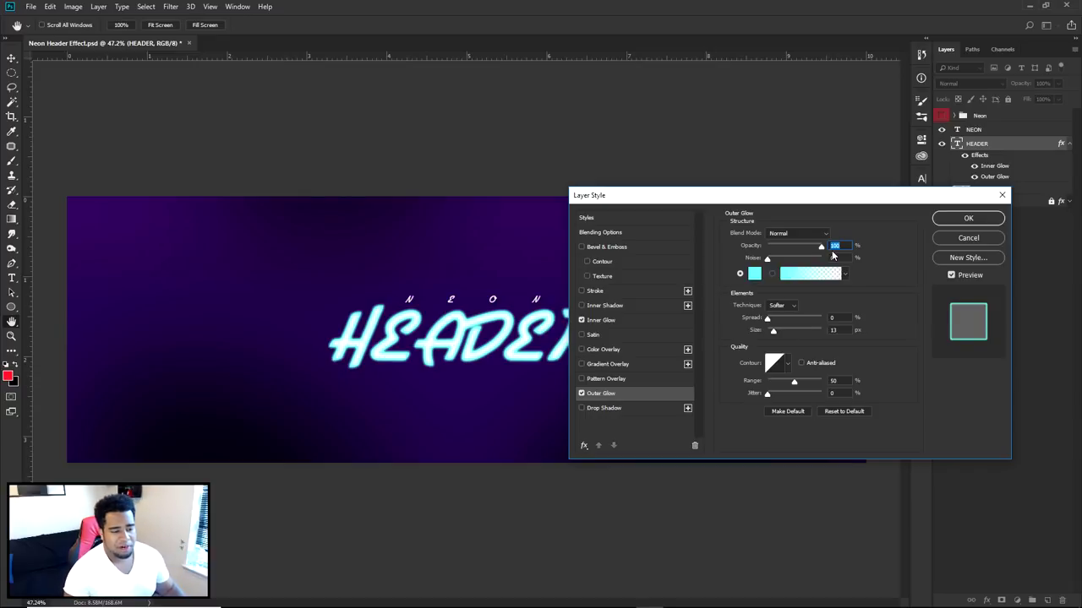
Try larger Outer Glow sizes on the HEADER text, including 15, 18 and 16 px.
{"action": "left_click", "coordinate": [835, 319]}
{"action": "left_click", "coordinate": [827, 331]}
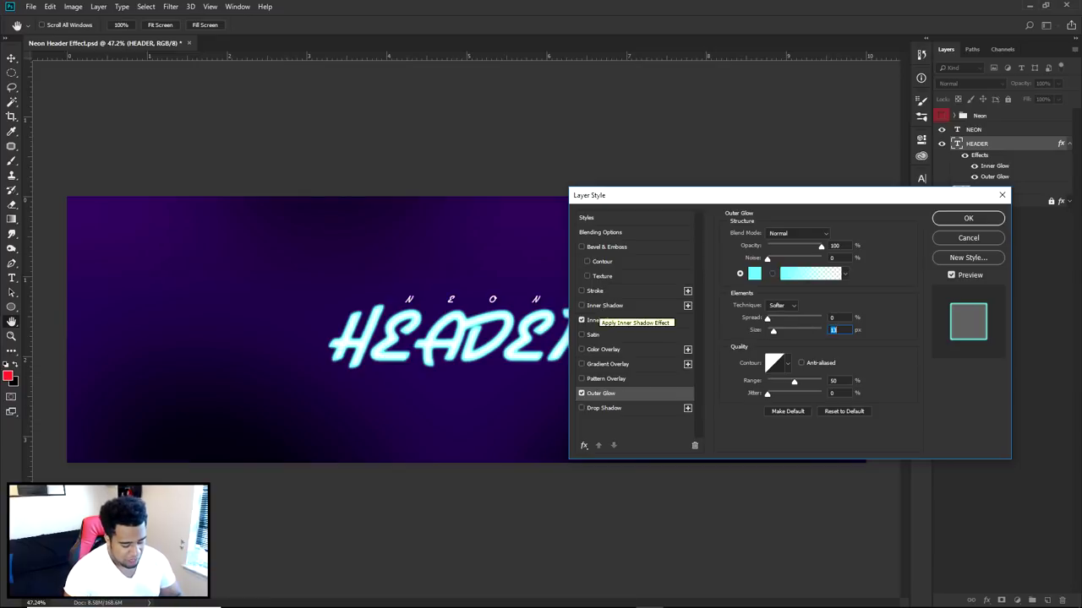
{"action": "type", "text": "15"}
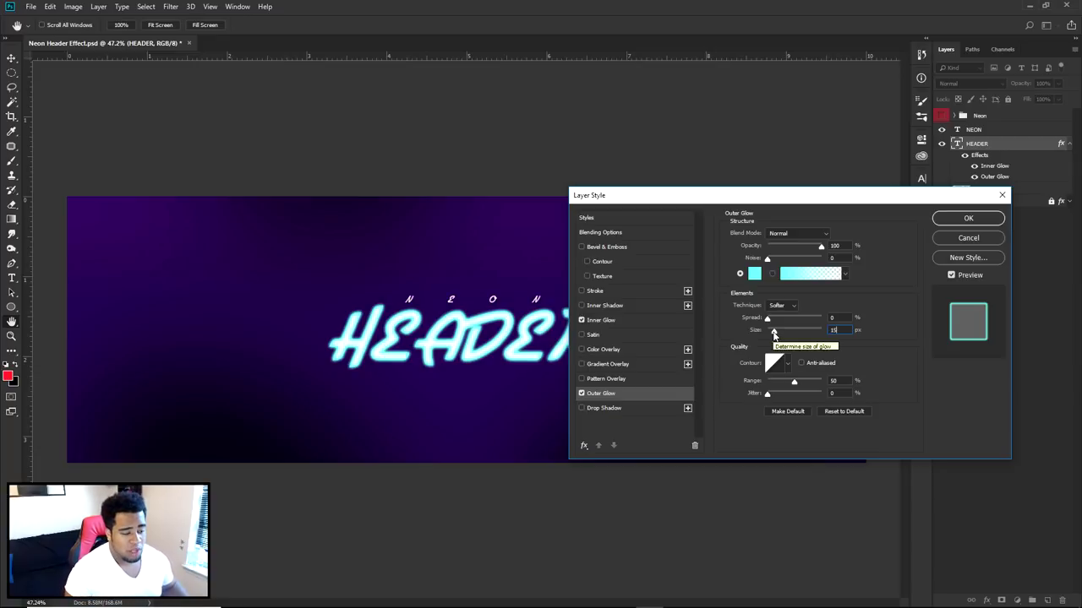
{"action": "left_click_drag", "start_coordinate": [773, 334], "coordinate": [774, 334]}
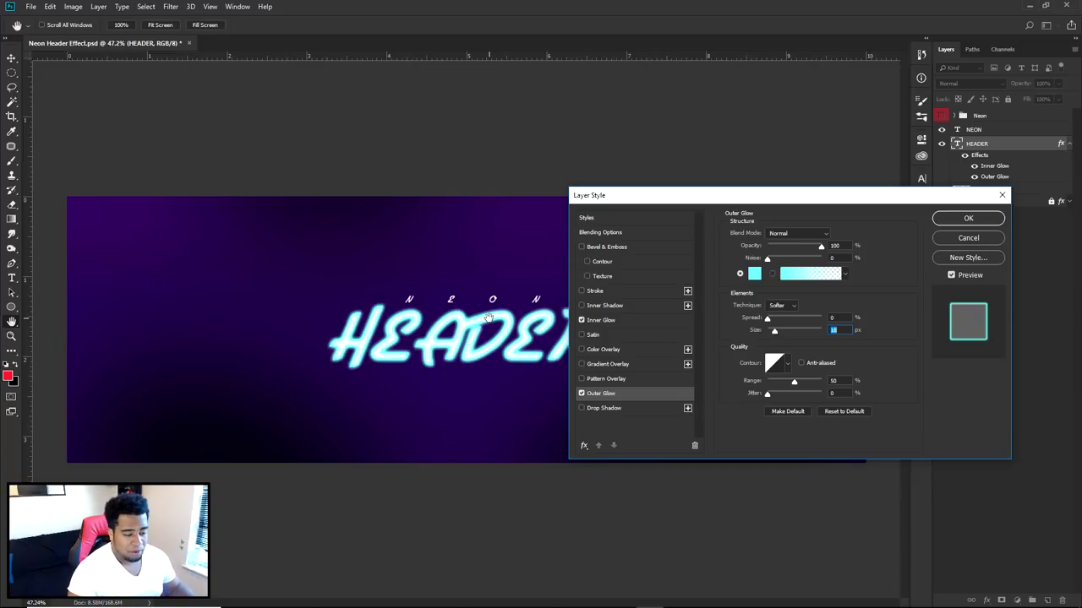
{"action": "left_click_drag", "start_coordinate": [775, 331], "coordinate": [778, 333]}
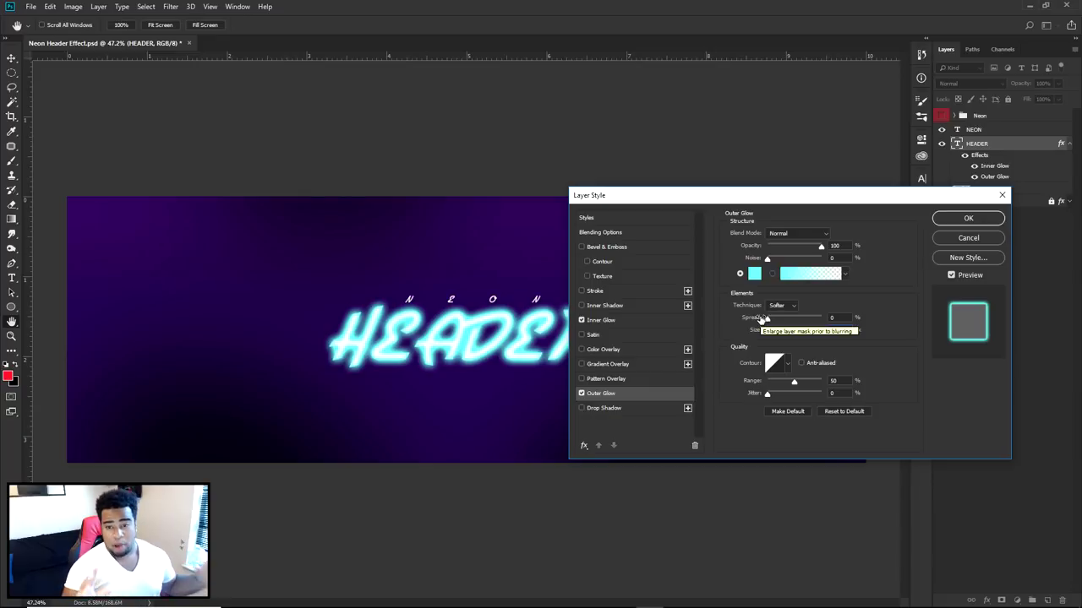
{"action": "left_click_drag", "start_coordinate": [776, 330], "coordinate": [774, 331]}
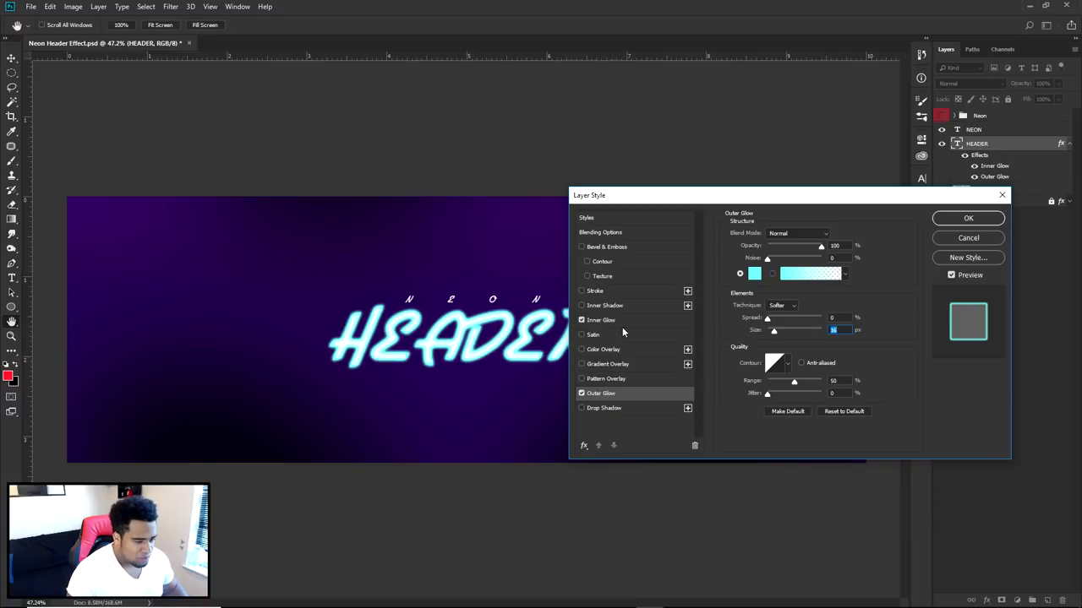
Set HEADER's Outer Glow size to 13 px and apply the layer style.
{"action": "left_click_drag", "start_coordinate": [774, 332], "coordinate": [774, 335]}
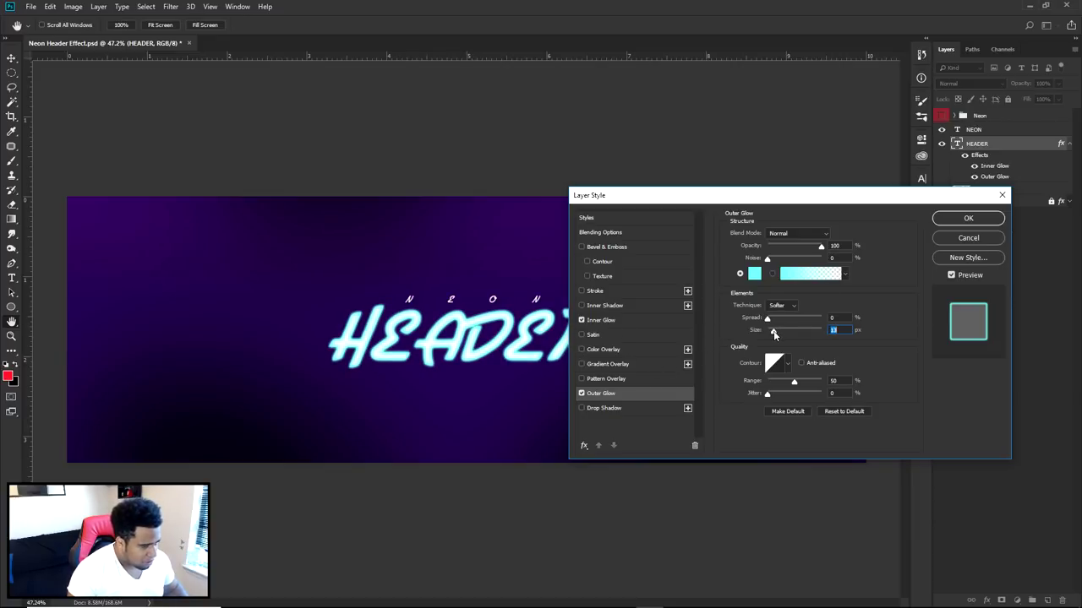
{"action": "left_click", "coordinate": [580, 320]}
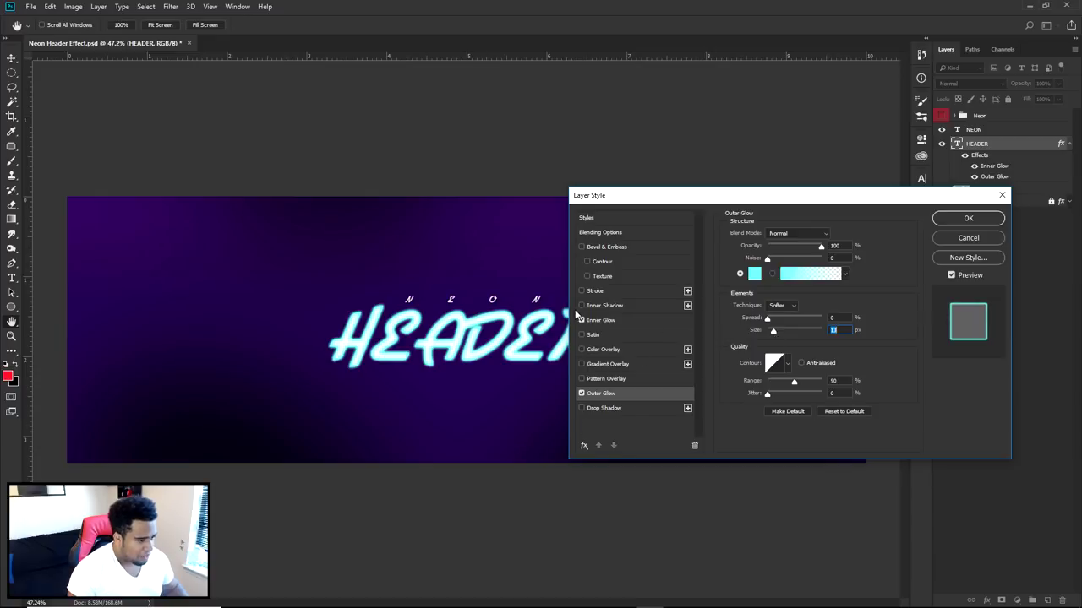
{"action": "left_click", "coordinate": [969, 218]}
{"action": "key", "text": "v"}
{"action": "scroll", "coordinate": [486, 332], "scroll_direction": "up", "scroll_amount": 3}
{"action": "scroll", "coordinate": [620, 306], "scroll_direction": "down", "scroll_amount": 2}
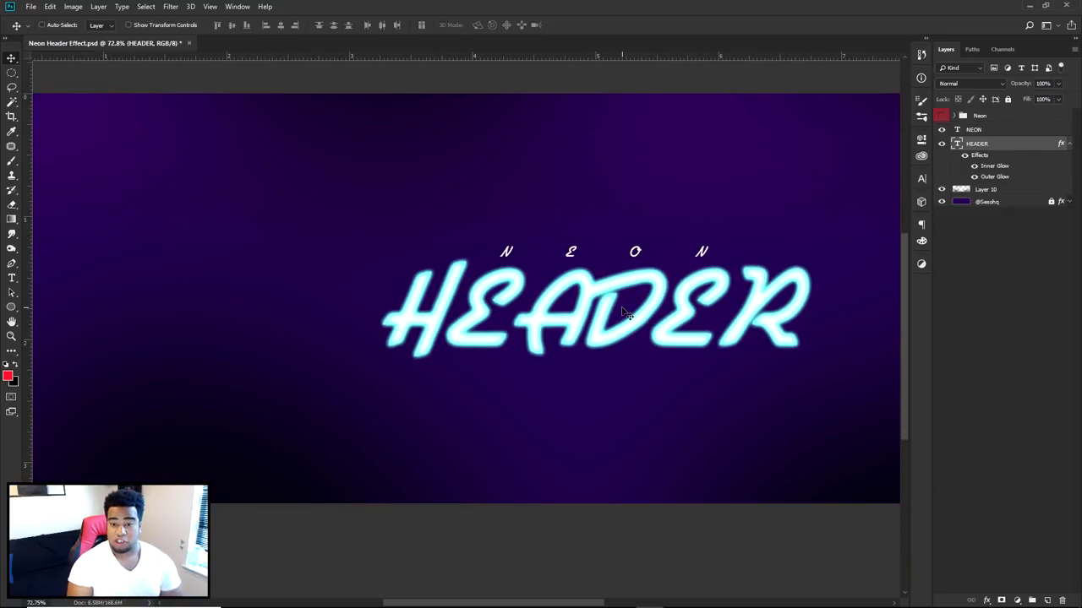
Try the Kungfont typeface on the HEADER text and switch it back to flottflott.
{"action": "left_click", "coordinate": [921, 179]}
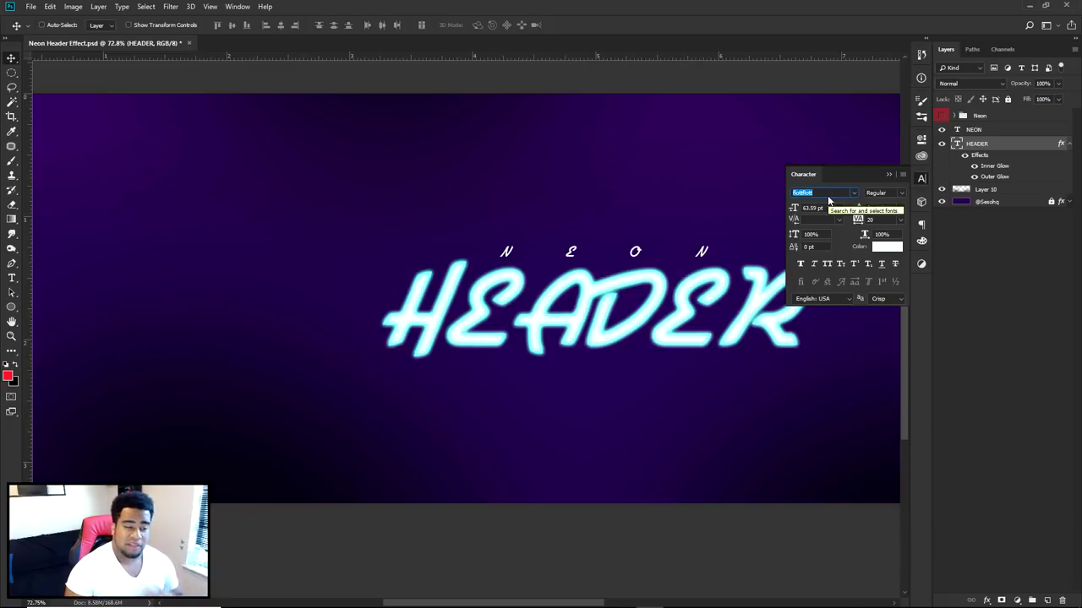
{"action": "left_click", "coordinate": [853, 194]}
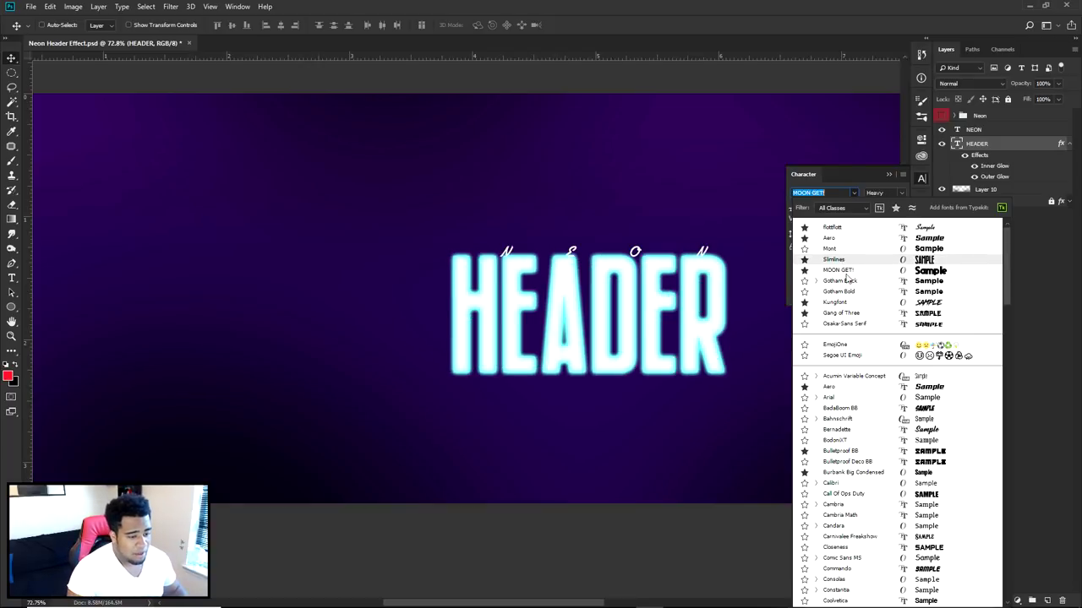
{"action": "left_click", "coordinate": [840, 310]}
{"action": "left_click_drag", "start_coordinate": [733, 321], "coordinate": [617, 287]}
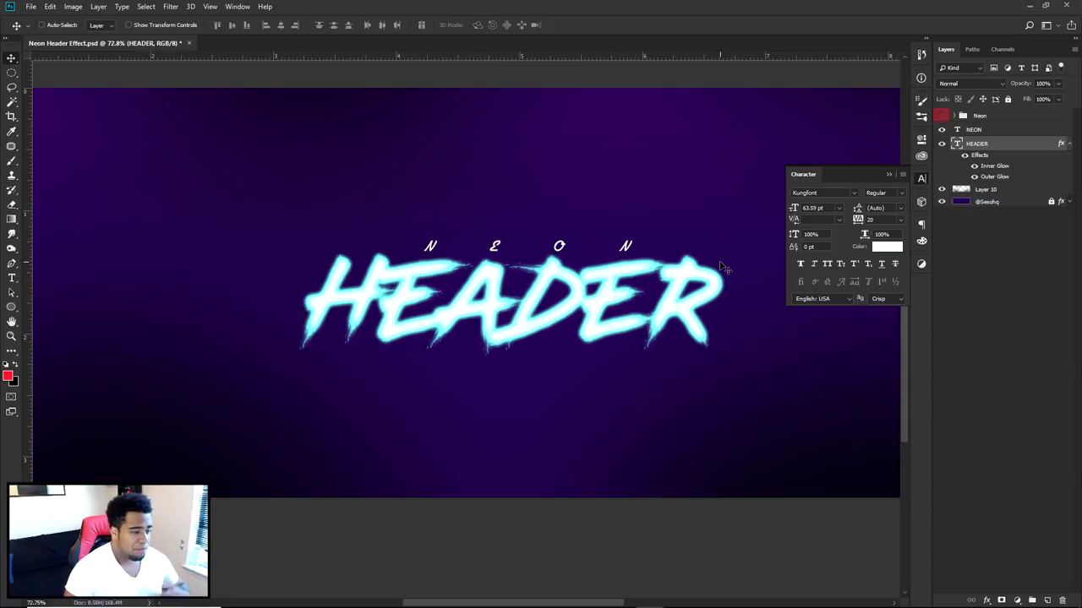
{"action": "left_click", "coordinate": [853, 193]}
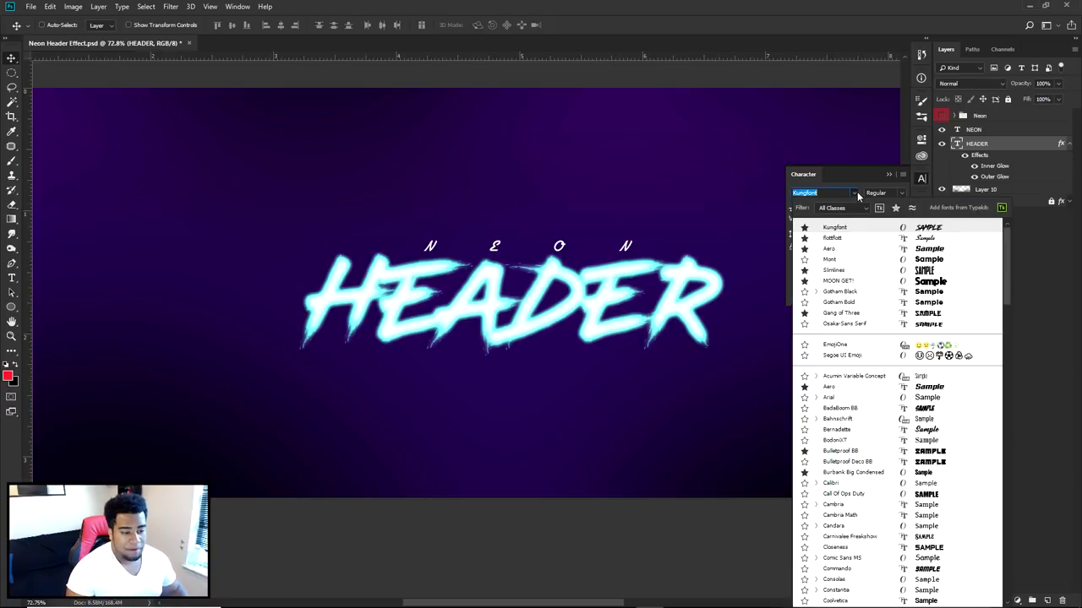
{"action": "left_click", "coordinate": [838, 242]}
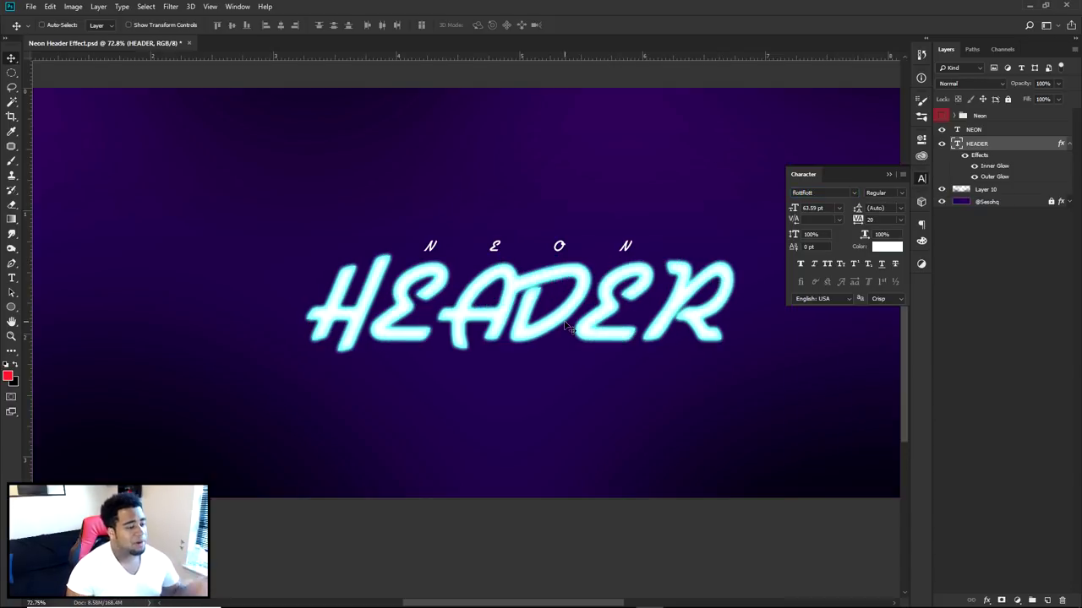
{"action": "left_click", "coordinate": [923, 178]}
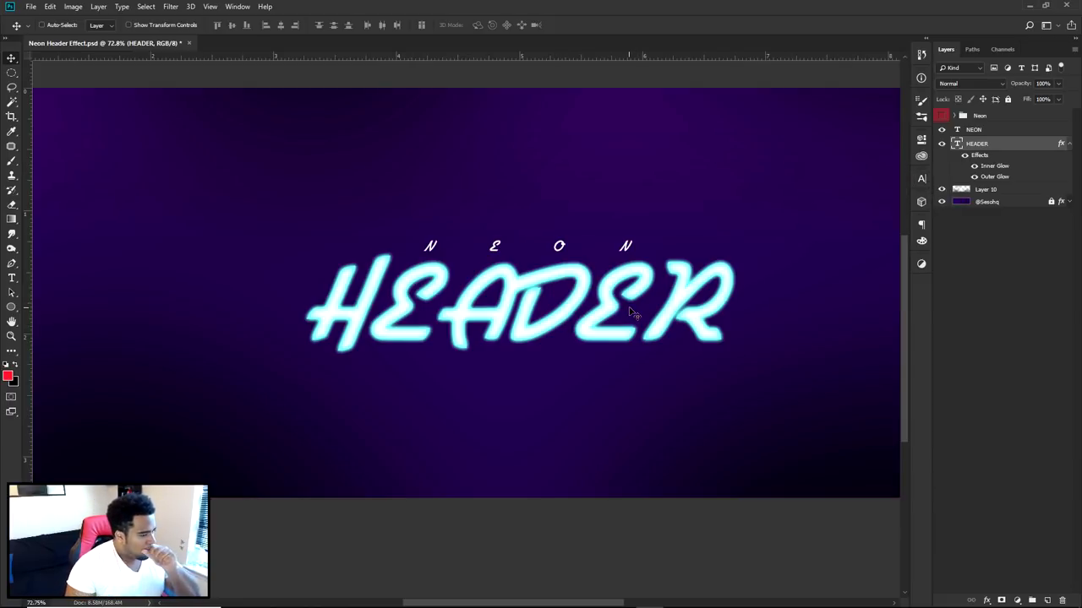
Copy the layer style from the HEADER layer and paste it onto the NEON layer.
{"action": "right_click", "coordinate": [1002, 148]}
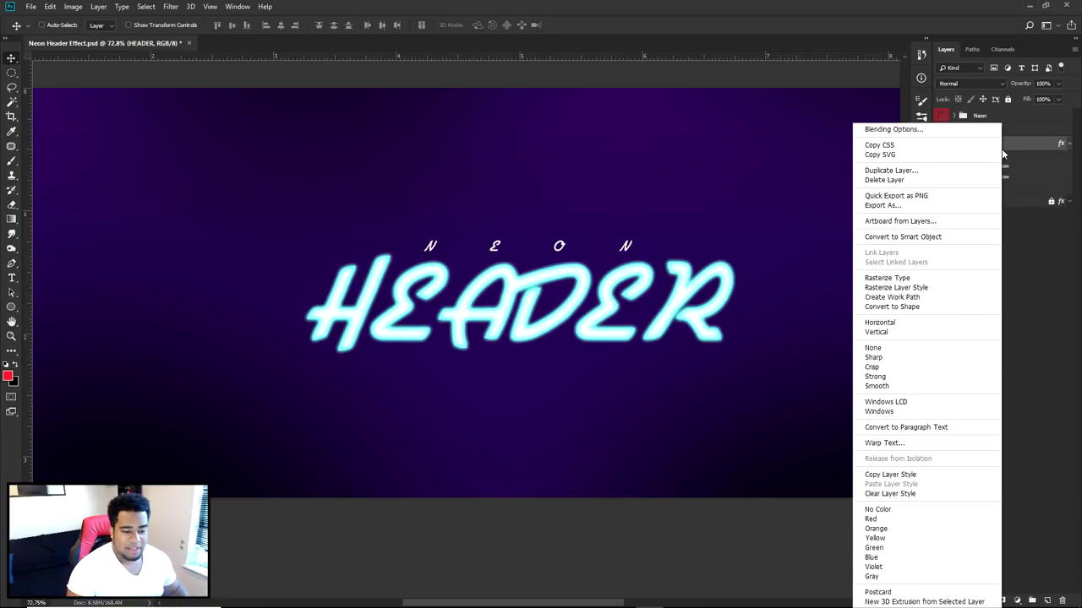
{"action": "left_click", "coordinate": [889, 474]}
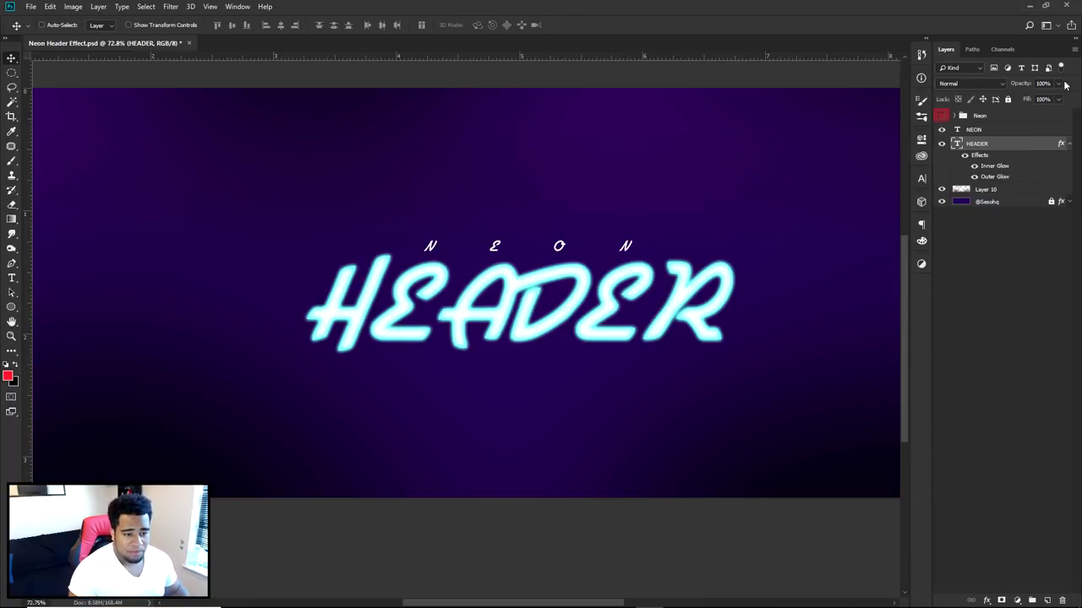
{"action": "left_click", "coordinate": [997, 129]}
{"action": "right_click", "coordinate": [997, 125]}
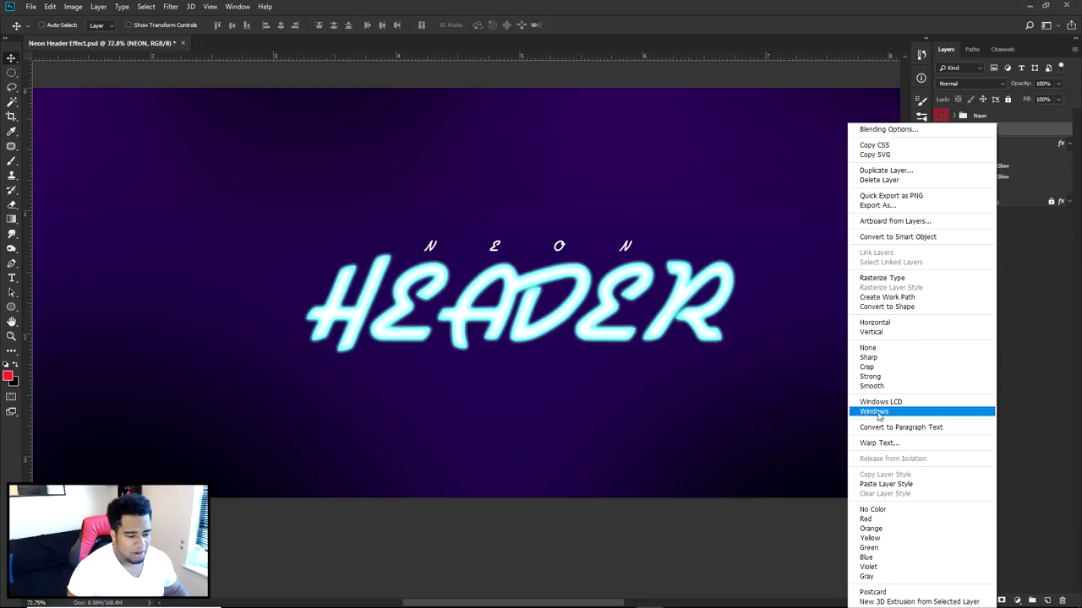
{"action": "left_click", "coordinate": [885, 484]}
Reduce the Inner Glow size of the NEON text to 1 px and apply the layer style.
{"action": "scroll", "coordinate": [508, 242], "scroll_direction": "up", "scroll_amount": 5}
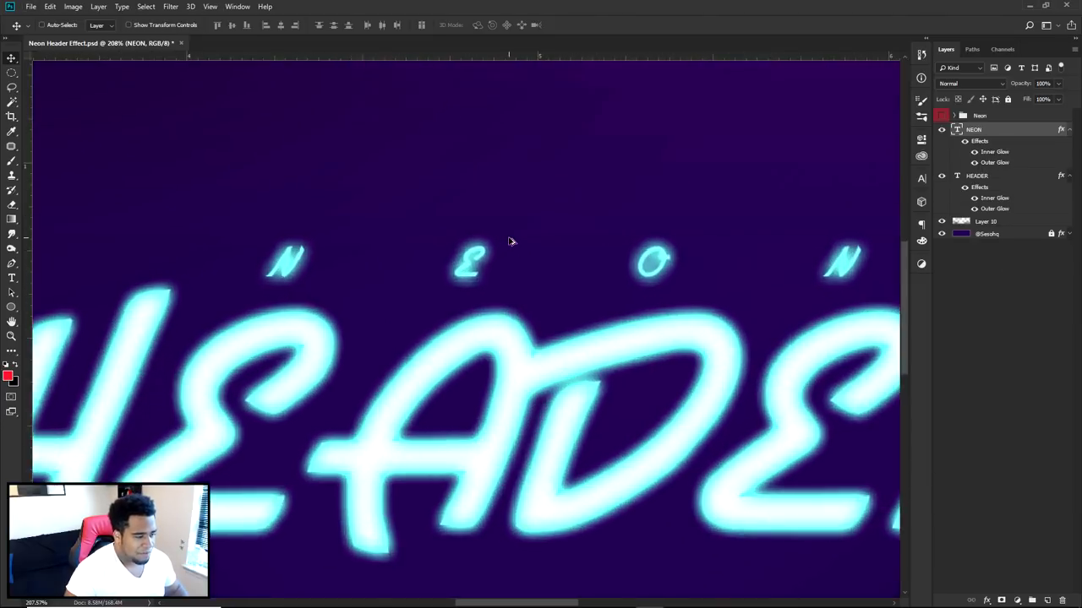
{"action": "scroll", "coordinate": [509, 242], "scroll_direction": "up", "scroll_amount": 2}
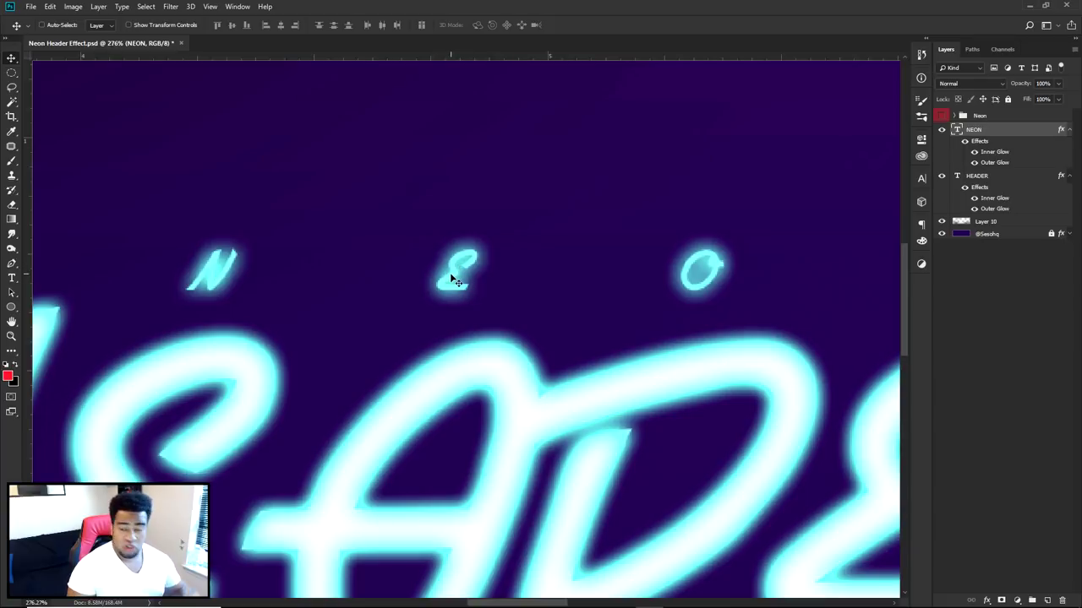
{"action": "double_click", "coordinate": [981, 155]}
{"action": "left_click", "coordinate": [836, 341]}
{"action": "key", "text": "shift+Down"}
{"action": "key", "text": "shift+Down"}
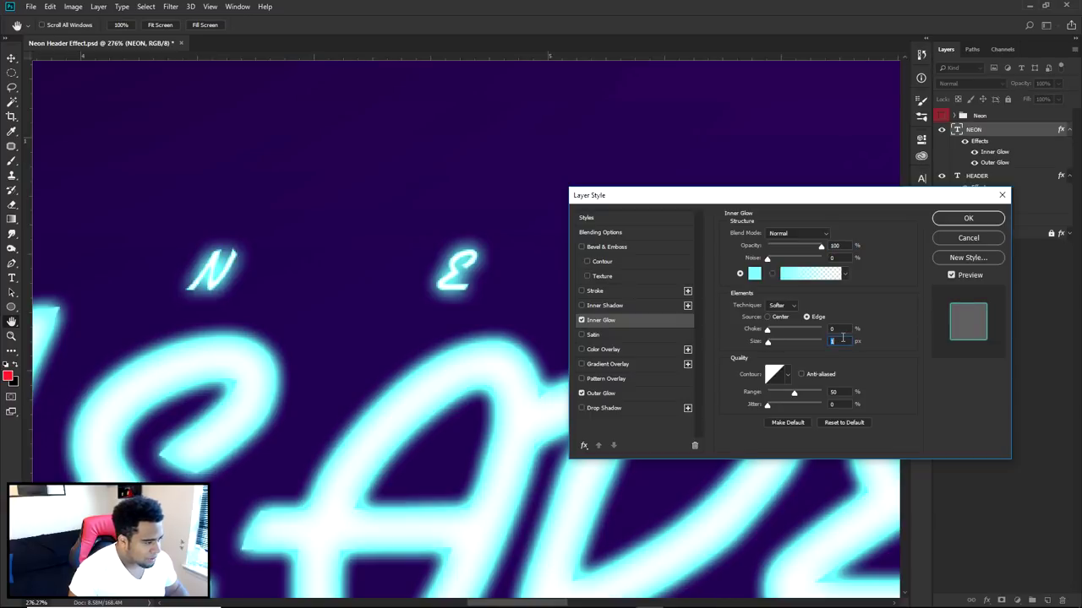
{"action": "left_click", "coordinate": [969, 218]}
{"action": "scroll", "coordinate": [707, 302], "scroll_direction": "down", "scroll_amount": 10}
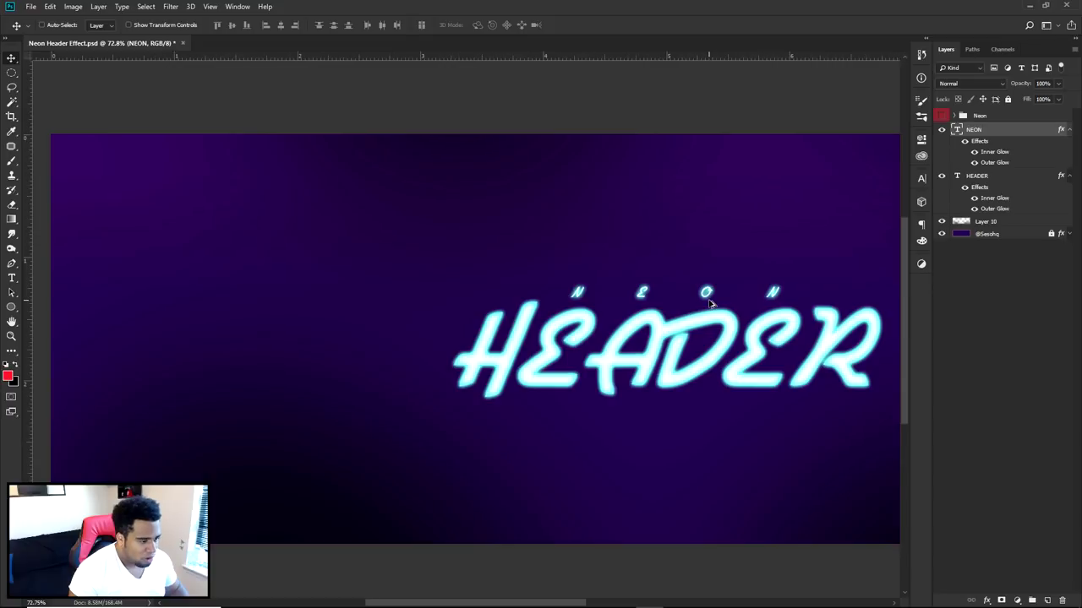
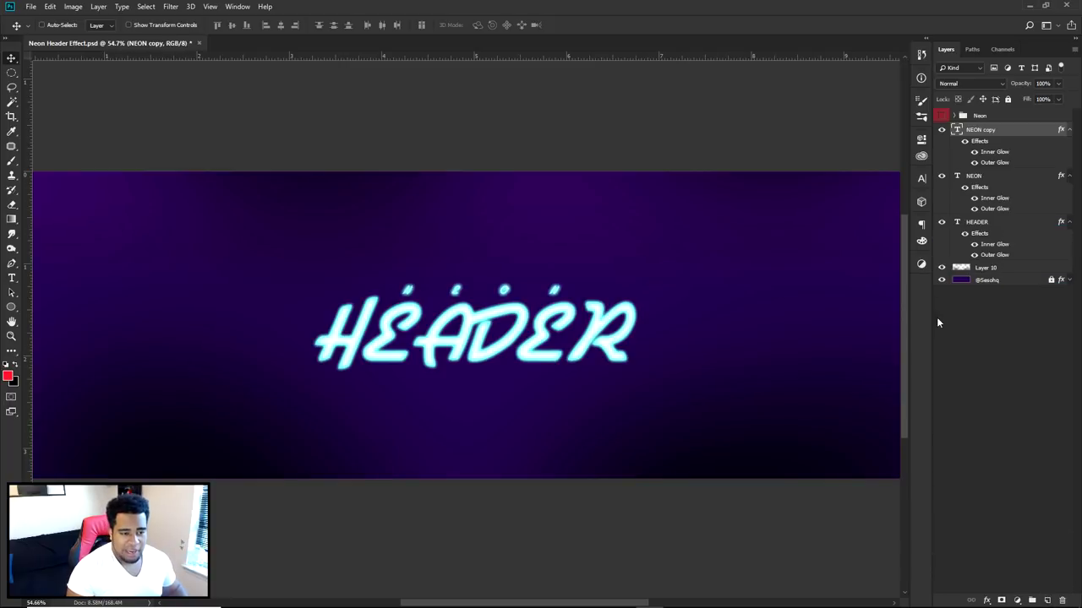
Hide the original NEON text layer and rasterize the layer style of the NEON copy layer.
{"action": "left_click", "coordinate": [941, 175]}
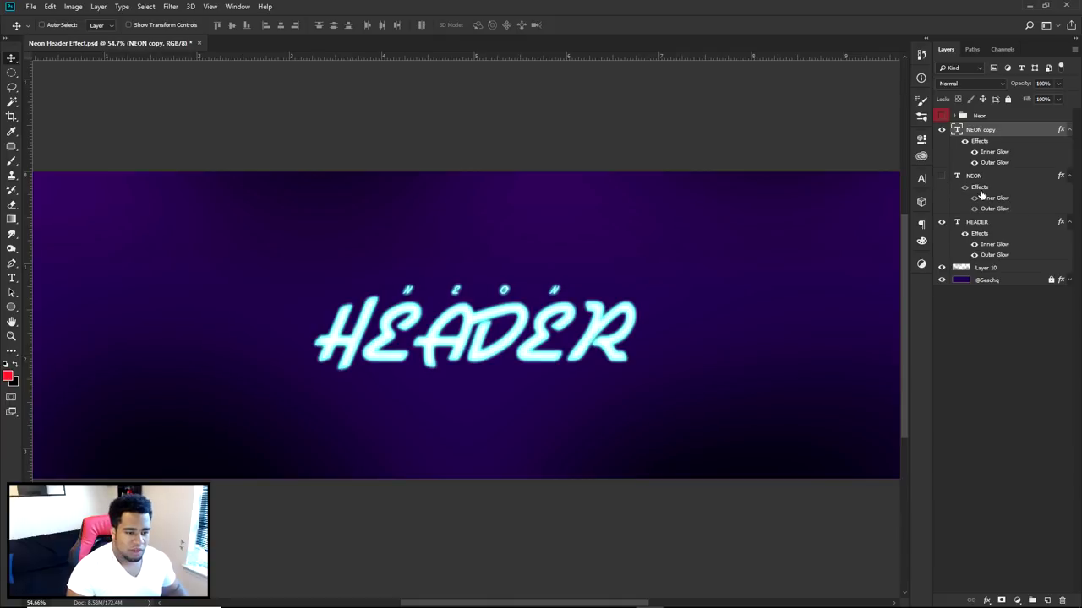
{"action": "left_click", "coordinate": [1069, 221]}
{"action": "left_click", "coordinate": [1069, 176]}
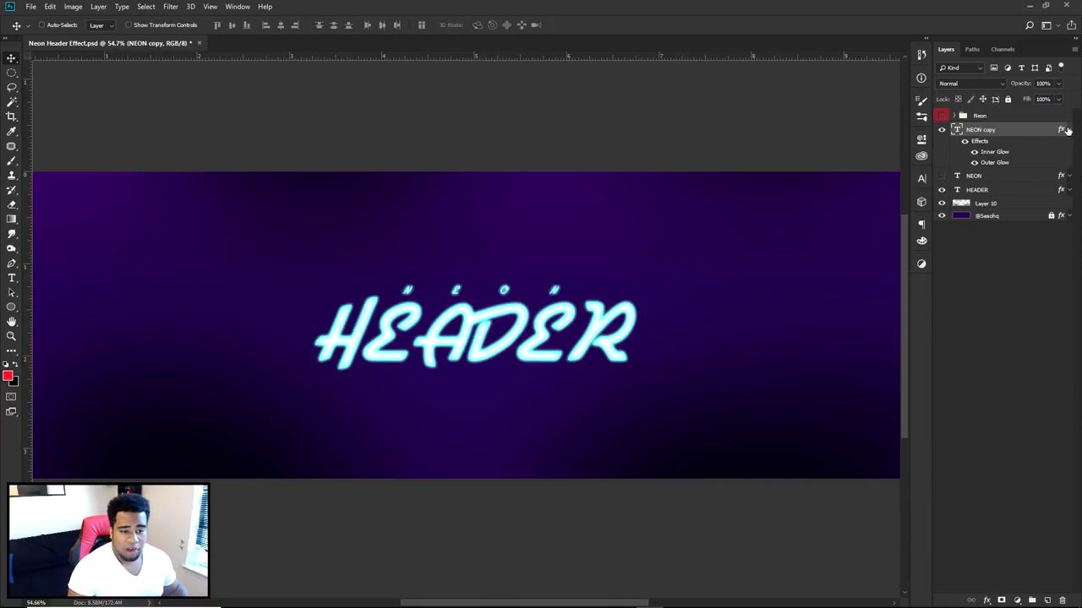
{"action": "left_click", "coordinate": [1068, 131]}
{"action": "left_click", "coordinate": [941, 129]}
{"action": "left_click", "coordinate": [941, 129]}
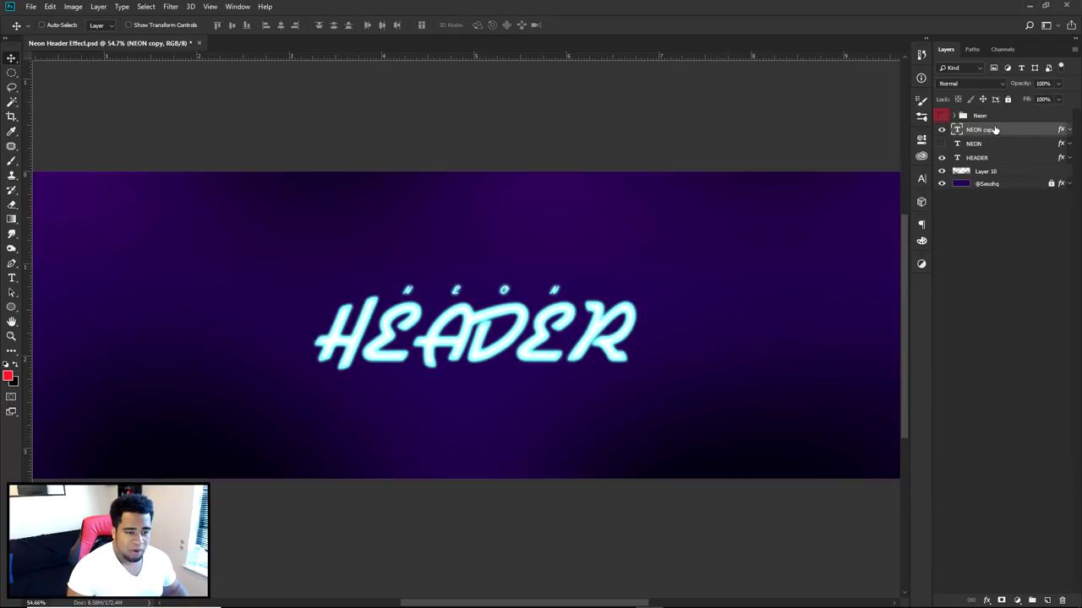
{"action": "right_click", "coordinate": [995, 129]}
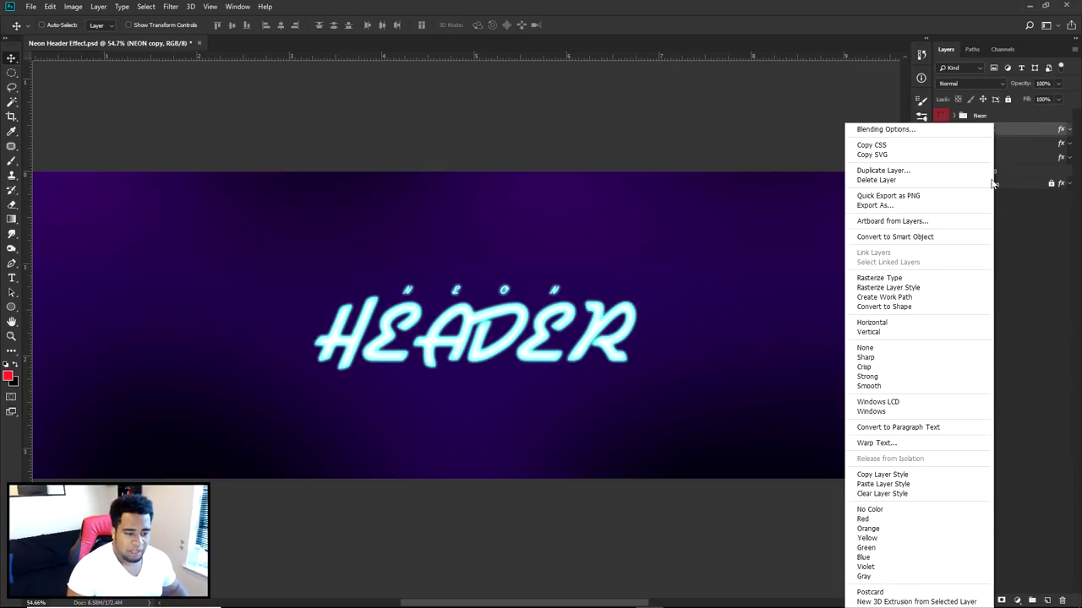
{"action": "left_click", "coordinate": [879, 290]}
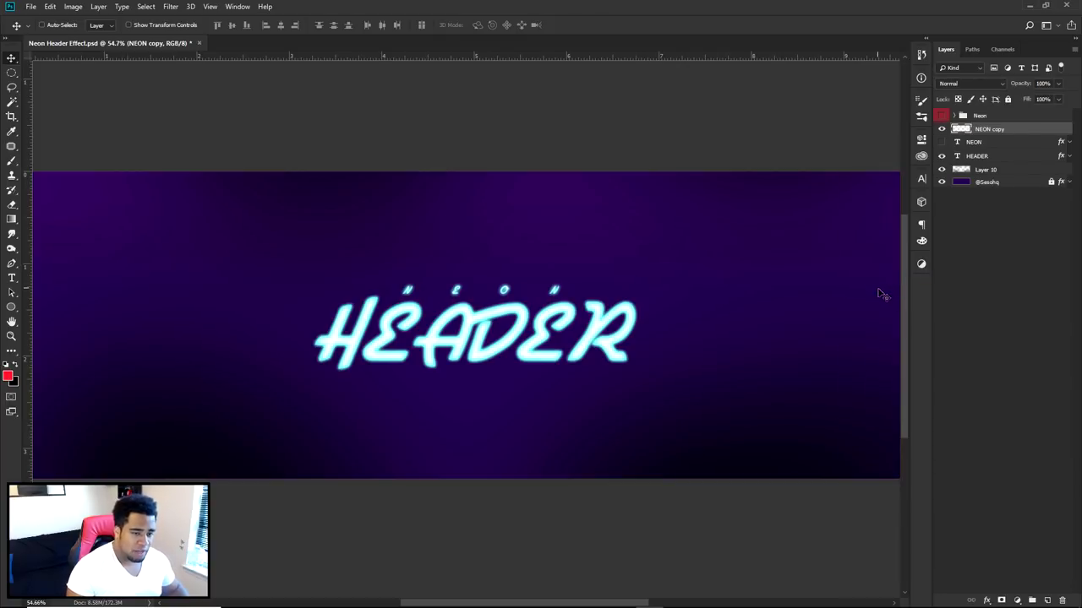
Add a new layer above NEON copy, make it a clipping mask, and name it EX.
{"action": "left_click", "coordinate": [1048, 600]}
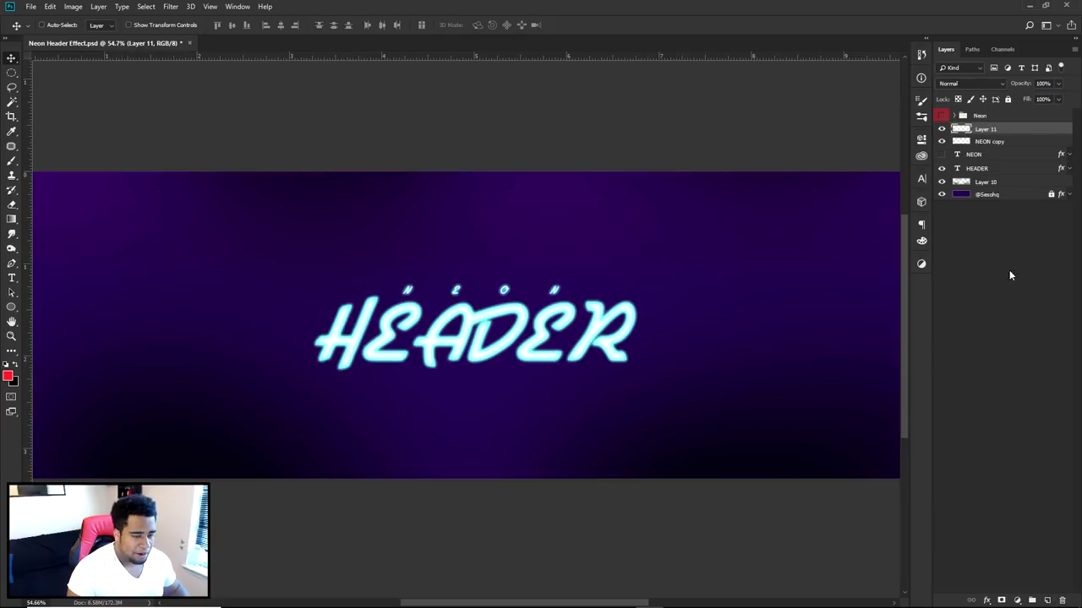
{"action": "right_click", "coordinate": [995, 132]}
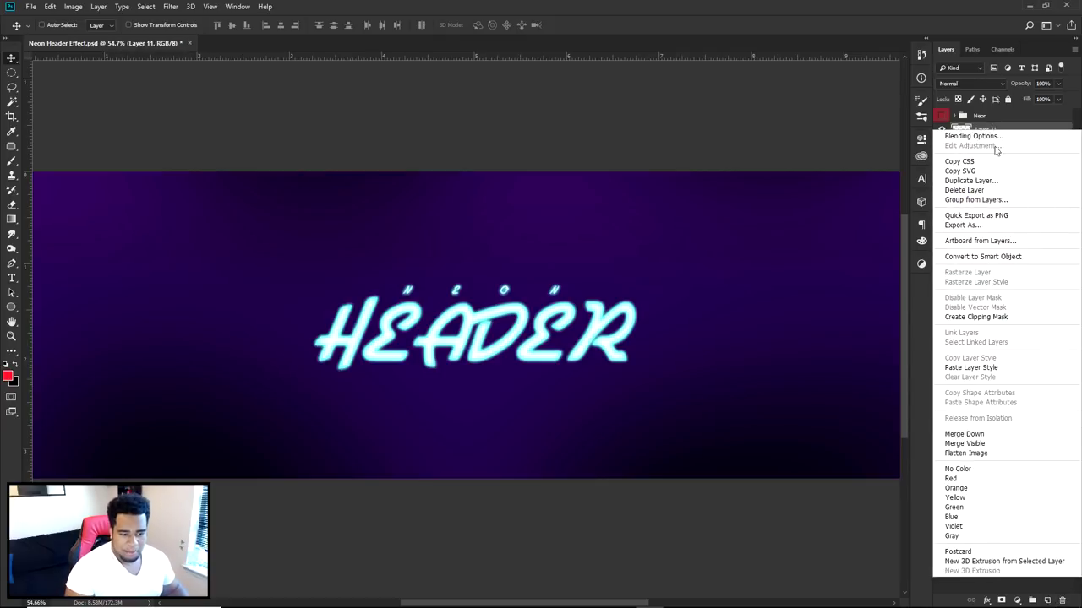
{"action": "left_click", "coordinate": [965, 319]}
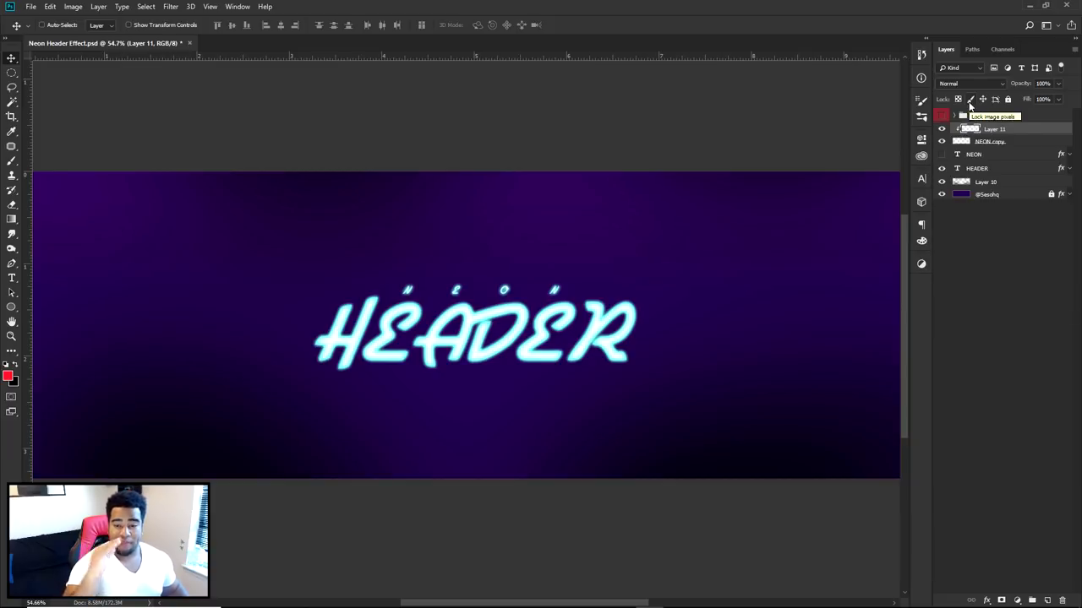
{"action": "double_click", "coordinate": [994, 129]}
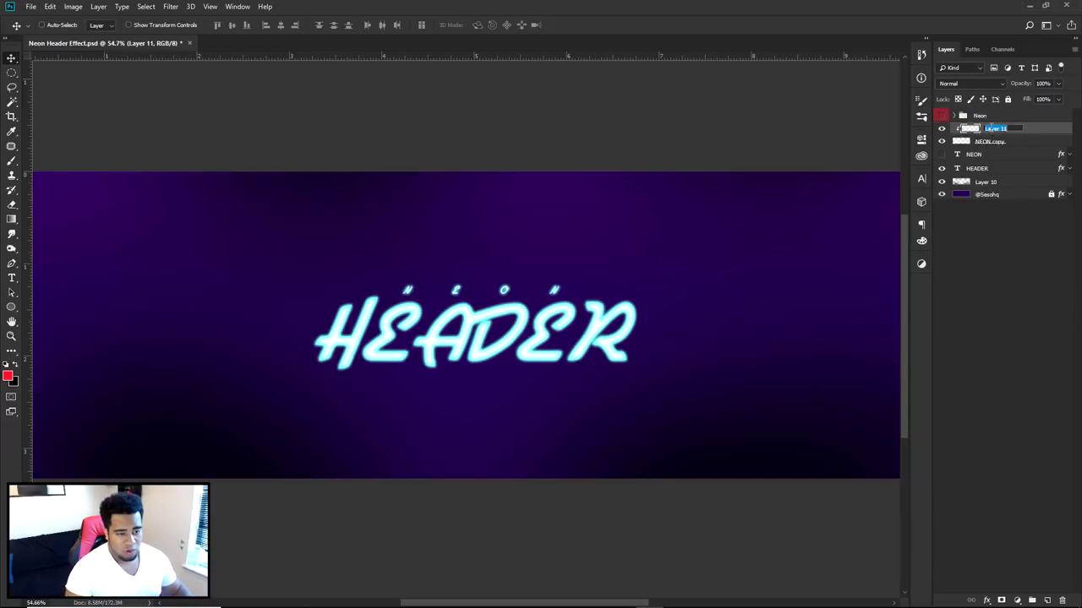
{"action": "type", "text": "EX"}
{"action": "key", "text": "Return"}
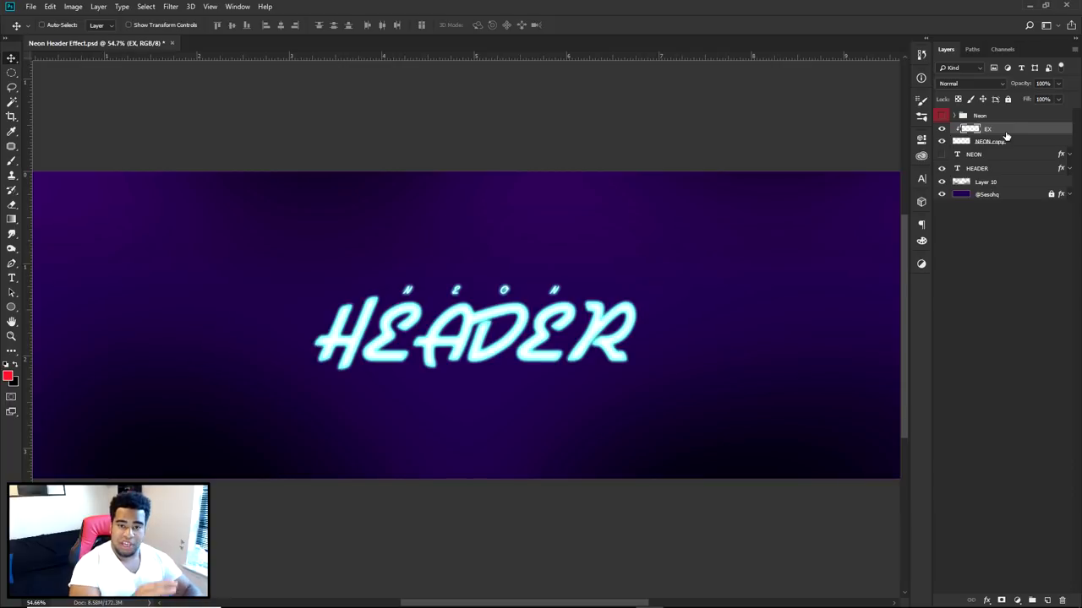
With the EX layer active, choose bright yellow as the foreground color for the Brush.
{"action": "left_click", "coordinate": [982, 142]}
{"action": "left_click", "coordinate": [942, 142]}
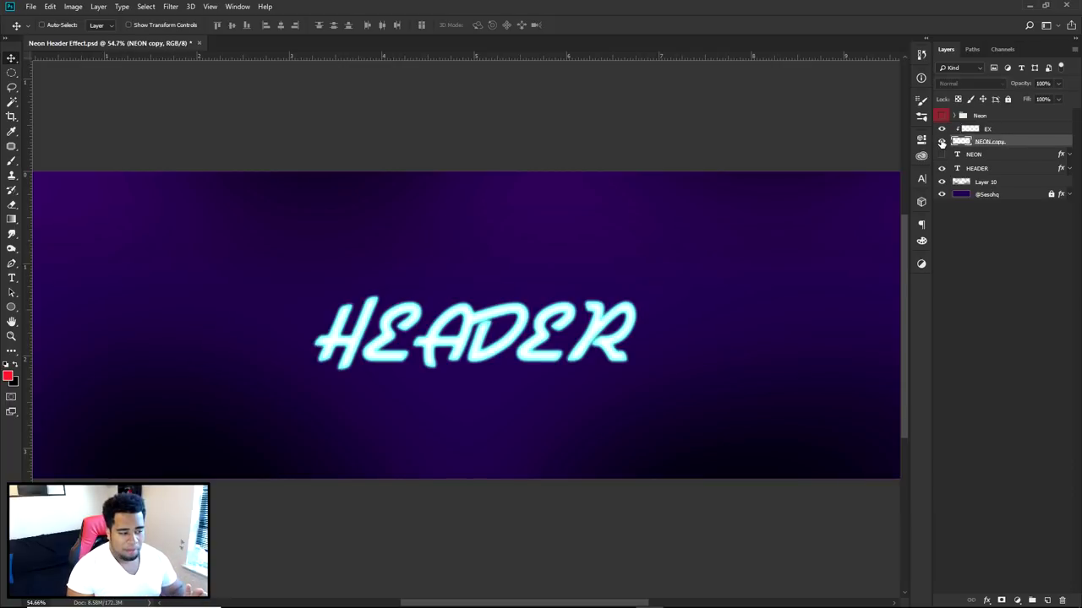
{"action": "left_click", "coordinate": [941, 142]}
{"action": "left_click", "coordinate": [1002, 129]}
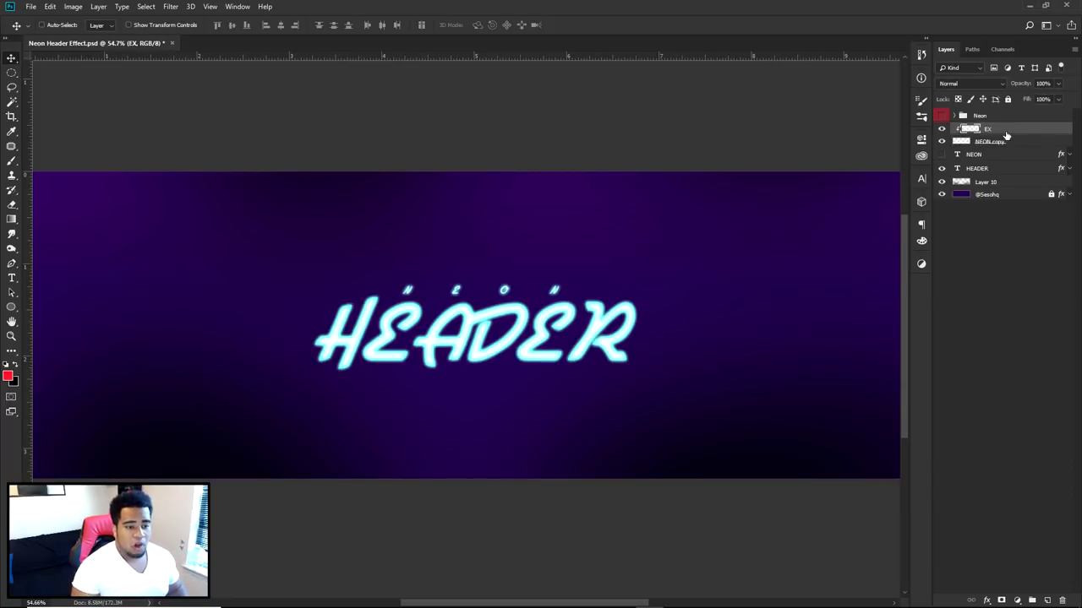
{"action": "key", "text": "b"}
{"action": "left_click", "coordinate": [8, 376]}
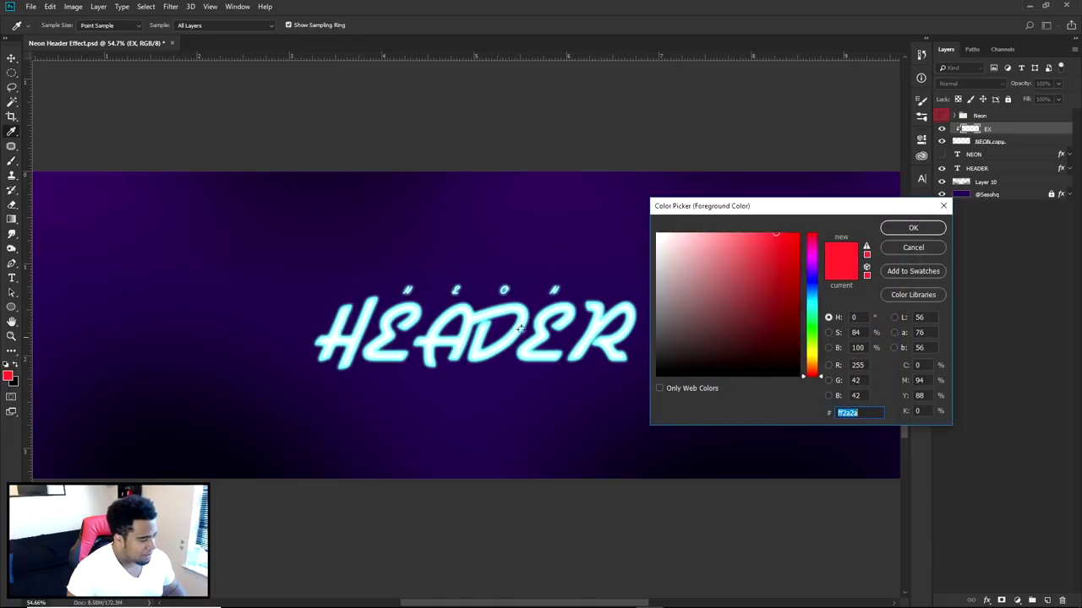
{"action": "left_click", "coordinate": [811, 358]}
{"action": "left_click_drag", "start_coordinate": [784, 241], "coordinate": [761, 223]}
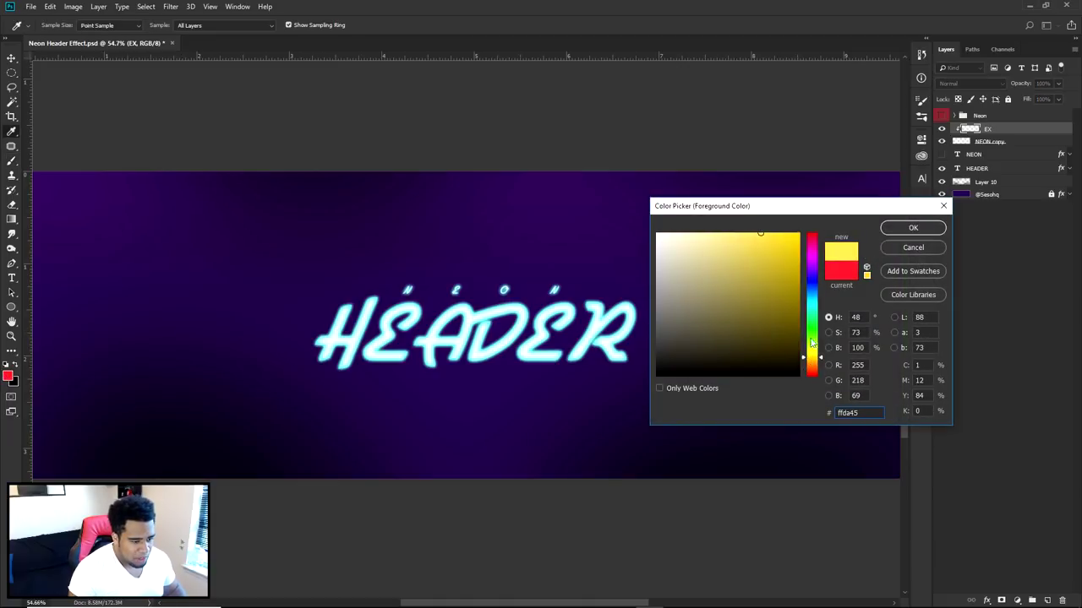
{"action": "left_click_drag", "start_coordinate": [811, 358], "coordinate": [811, 342]}
{"action": "left_click", "coordinate": [912, 227]}
Paint the first N and the O of NEON yellow on the EX layer with a smaller soft round brush.
{"action": "left_click_drag", "start_coordinate": [465, 292], "coordinate": [407, 284]}
{"action": "right_click", "coordinate": [407, 284]}
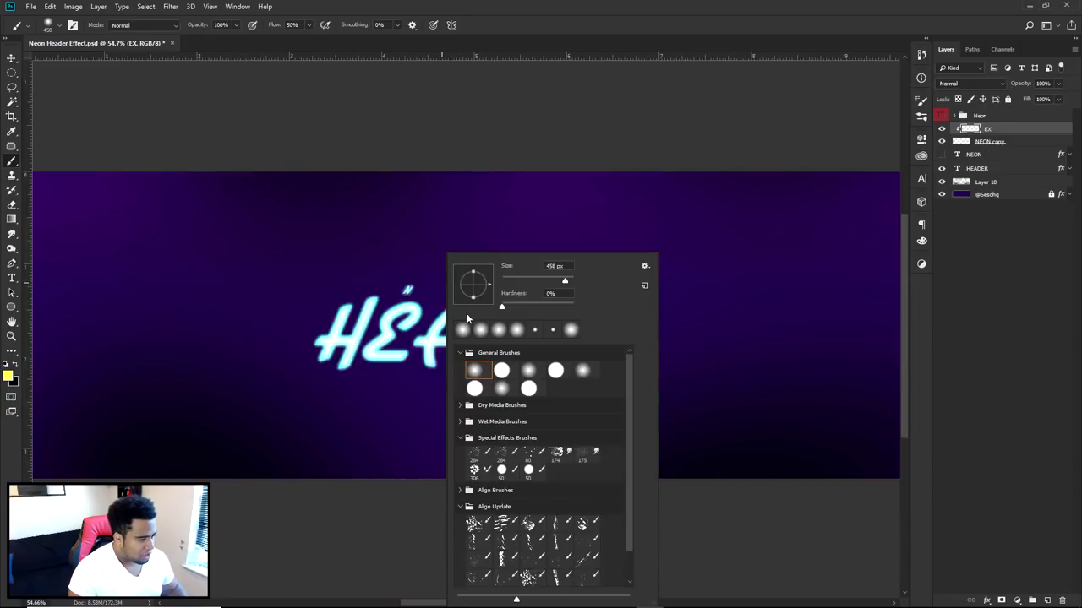
{"action": "key", "text": "Escape"}
{"action": "scroll", "coordinate": [405, 314], "scroll_direction": "up", "scroll_amount": 5}
{"action": "left_click_drag", "start_coordinate": [439, 215], "coordinate": [355, 355]}
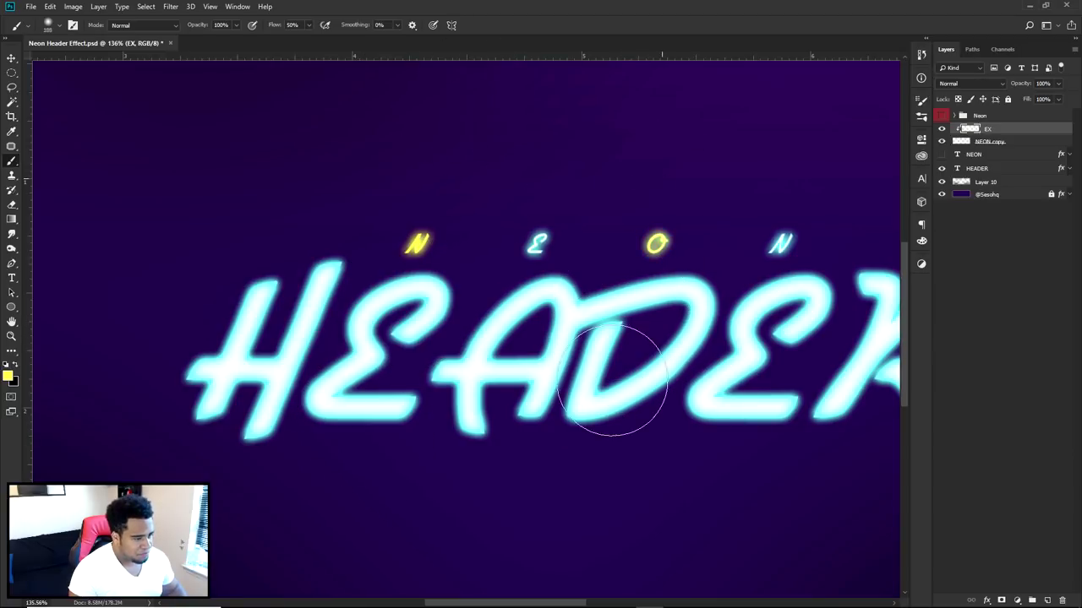
{"action": "left_click", "coordinate": [656, 245]}
{"action": "key", "text": "v"}
{"action": "scroll", "coordinate": [608, 367], "scroll_direction": "down", "scroll_amount": 2}
{"action": "scroll", "coordinate": [609, 368], "scroll_direction": "down", "scroll_amount": 3}
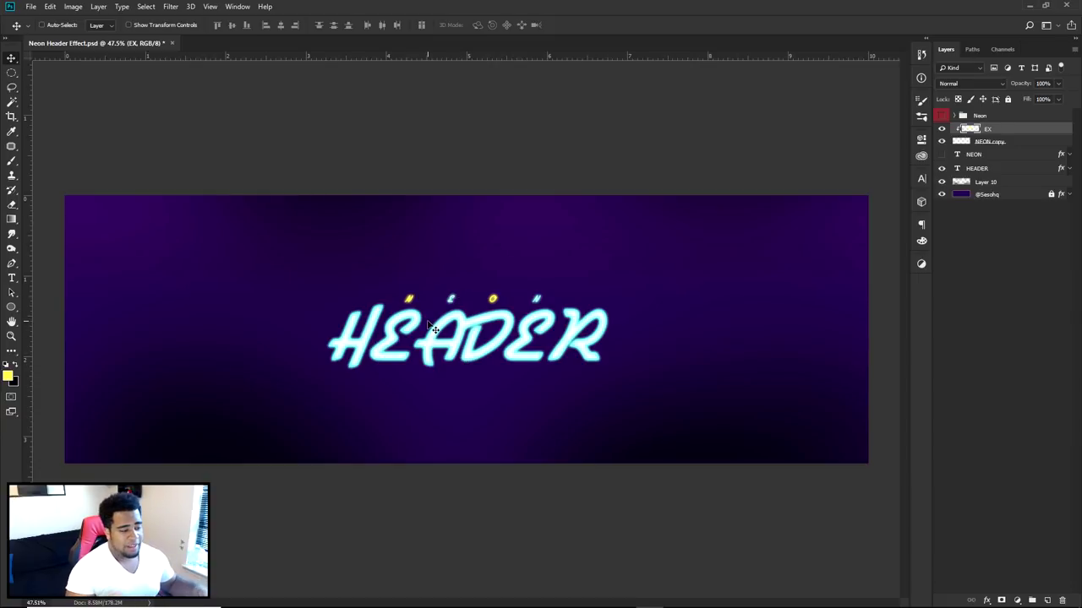
{"action": "scroll", "coordinate": [497, 367], "scroll_direction": "up", "scroll_amount": 2}
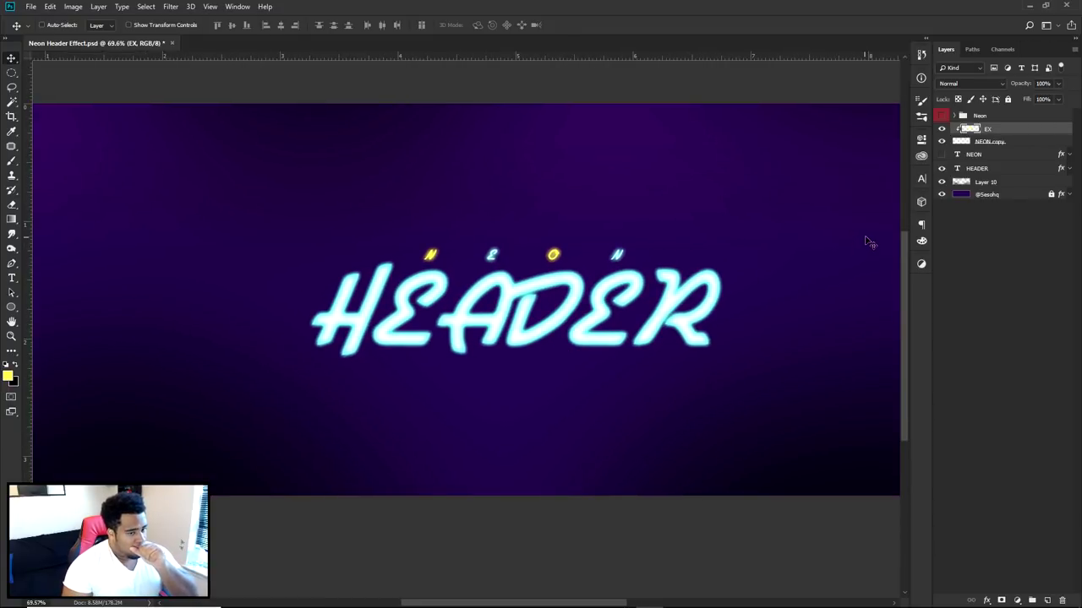
Duplicate the HEADER text layer, name the copy header dup, and place it below HEADER.
{"action": "left_click", "coordinate": [1011, 171]}
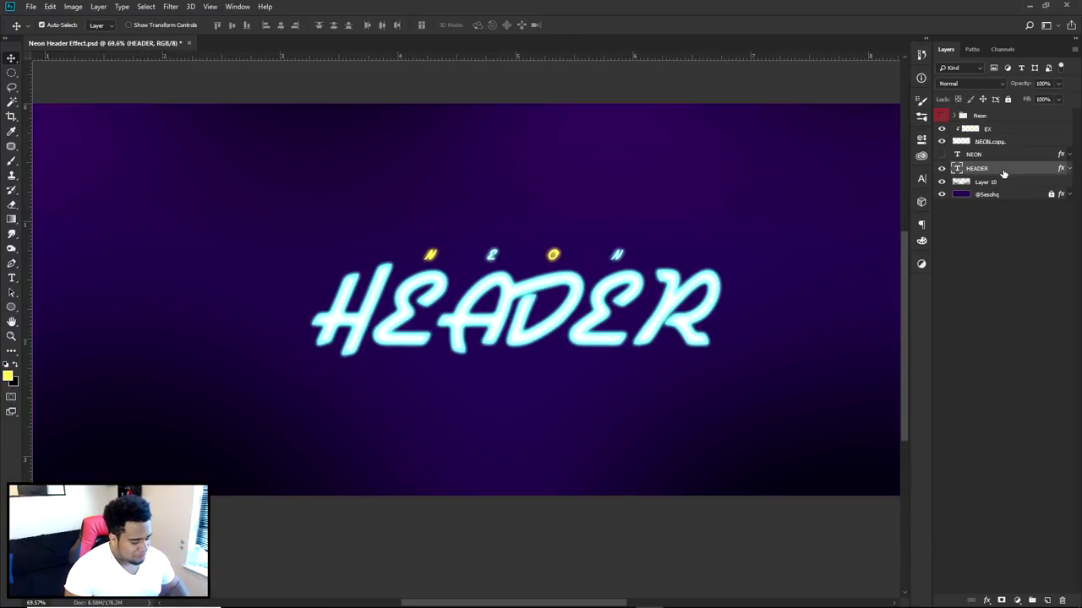
{"action": "key", "text": "ctrl+j"}
{"action": "double_click", "coordinate": [978, 169]}
{"action": "type", "text": "header dupl"}
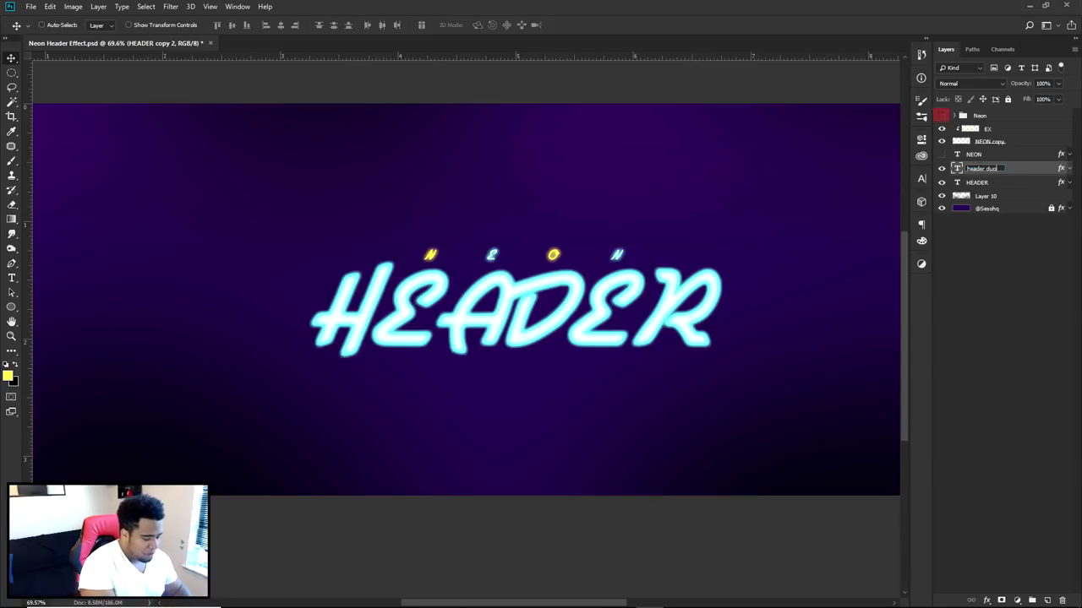
{"action": "key", "text": "Return"}
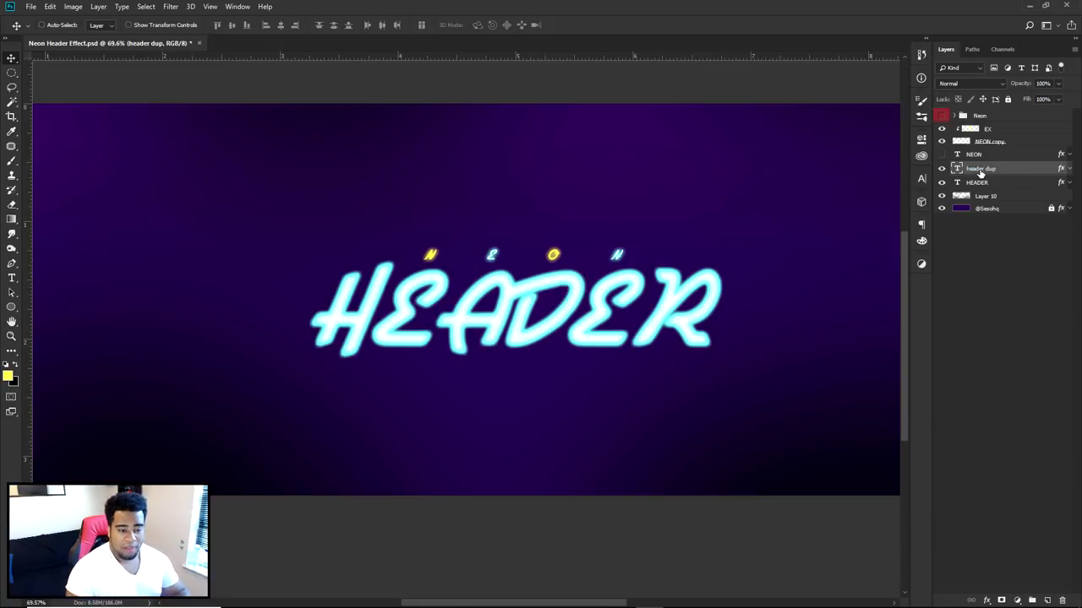
{"action": "left_click_drag", "start_coordinate": [987, 169], "coordinate": [991, 191]}
{"action": "left_click", "coordinate": [942, 168]}
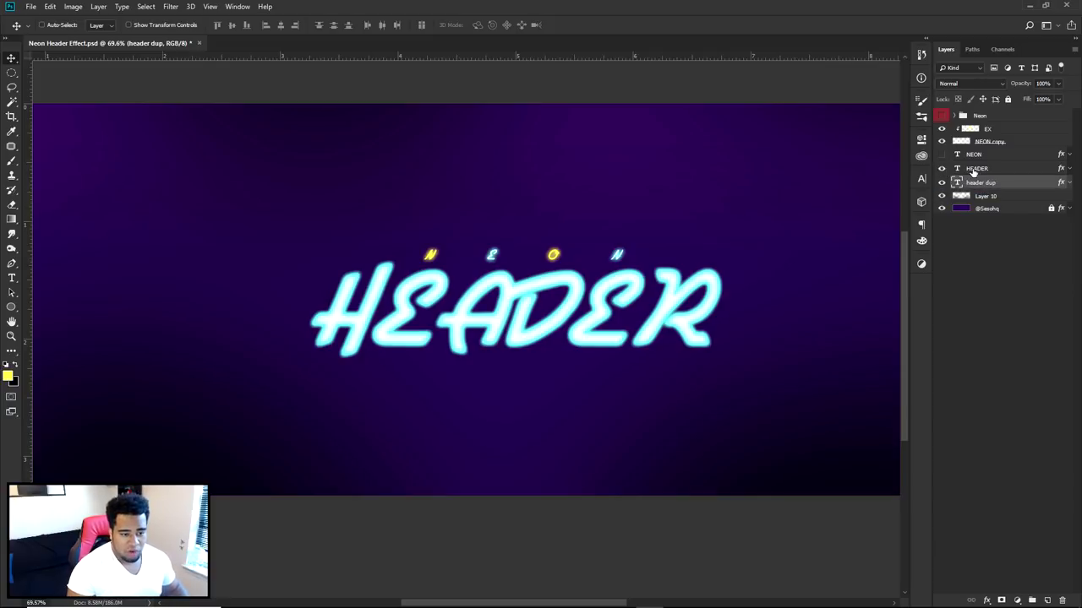
Rename the HEADER text layer HEADER OG.
{"action": "double_click", "coordinate": [995, 169]}
{"action": "type", "text": "OG"}
{"action": "key", "text": "Return"}
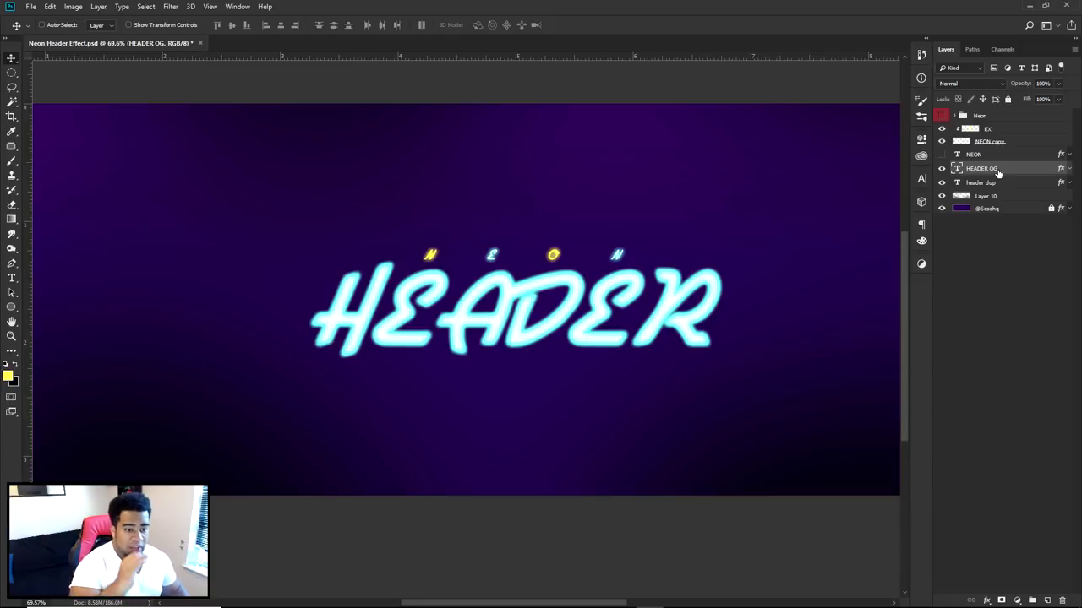
Try moving the HEADER OG text downward and switching header dup's Outer Glow off and on to compare the two.
{"action": "left_click", "coordinate": [1068, 184]}
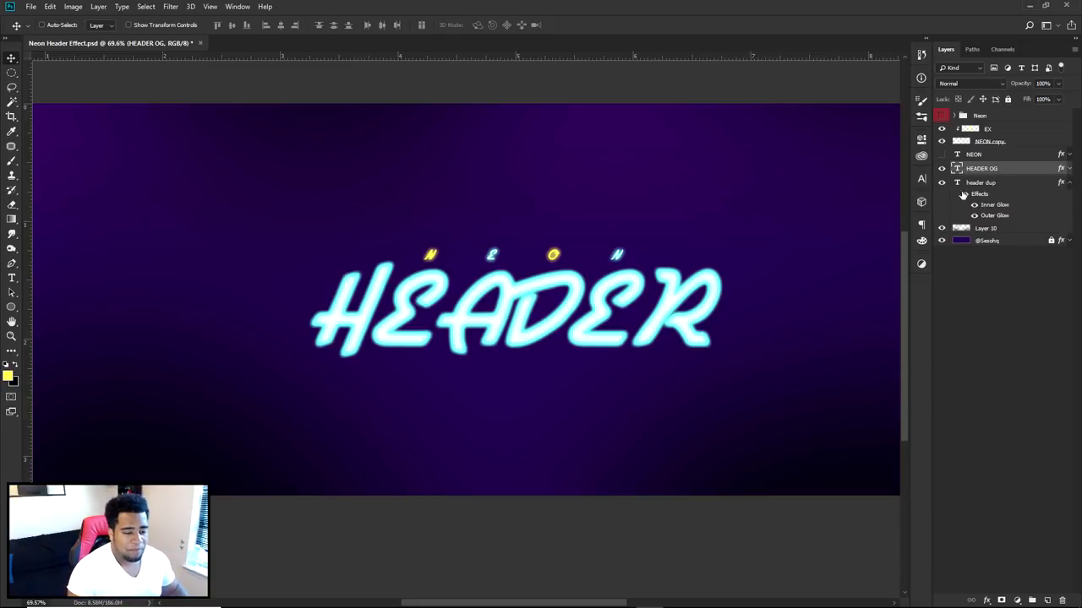
{"action": "left_click_drag", "start_coordinate": [743, 242], "coordinate": [738, 288]}
{"action": "left_click", "coordinate": [974, 216]}
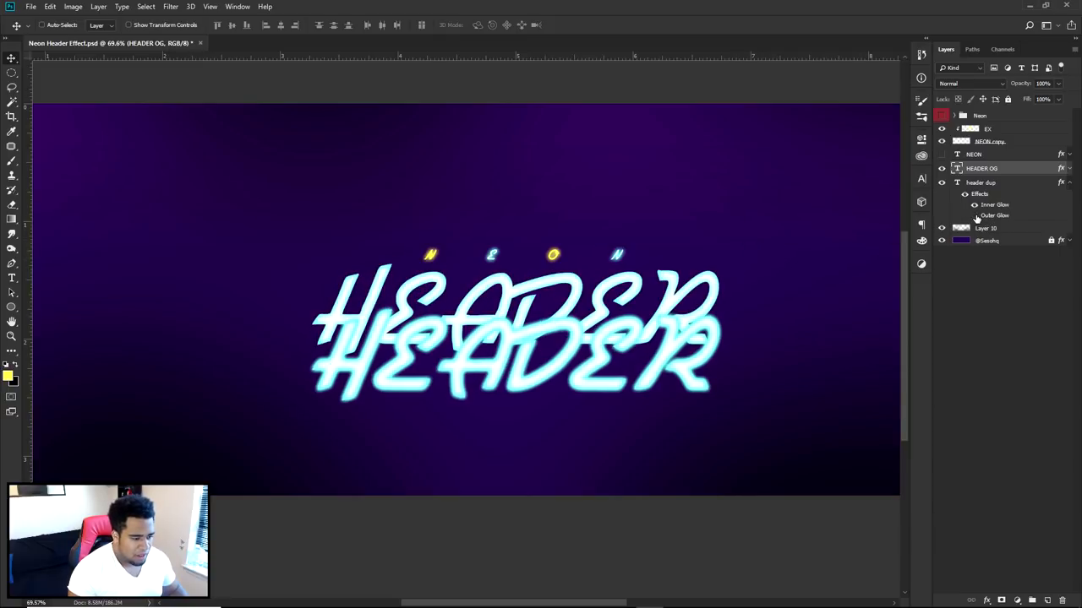
{"action": "left_click", "coordinate": [974, 216]}
{"action": "left_click", "coordinate": [974, 216]}
{"action": "left_click", "coordinate": [974, 215]}
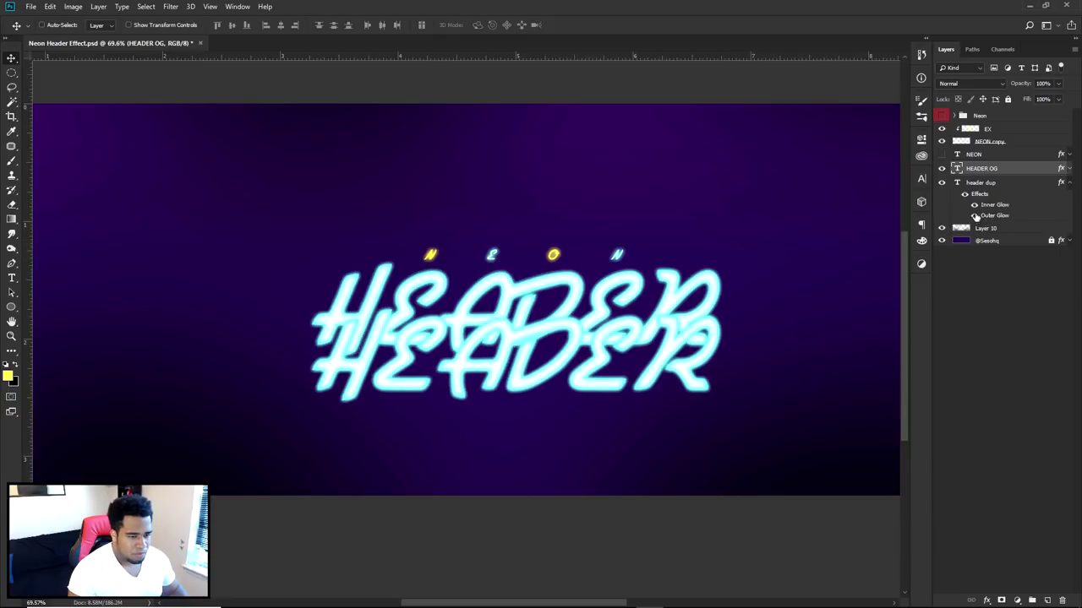
{"action": "left_click", "coordinate": [941, 182]}
{"action": "left_click", "coordinate": [940, 183]}
{"action": "left_click", "coordinate": [1014, 183]}
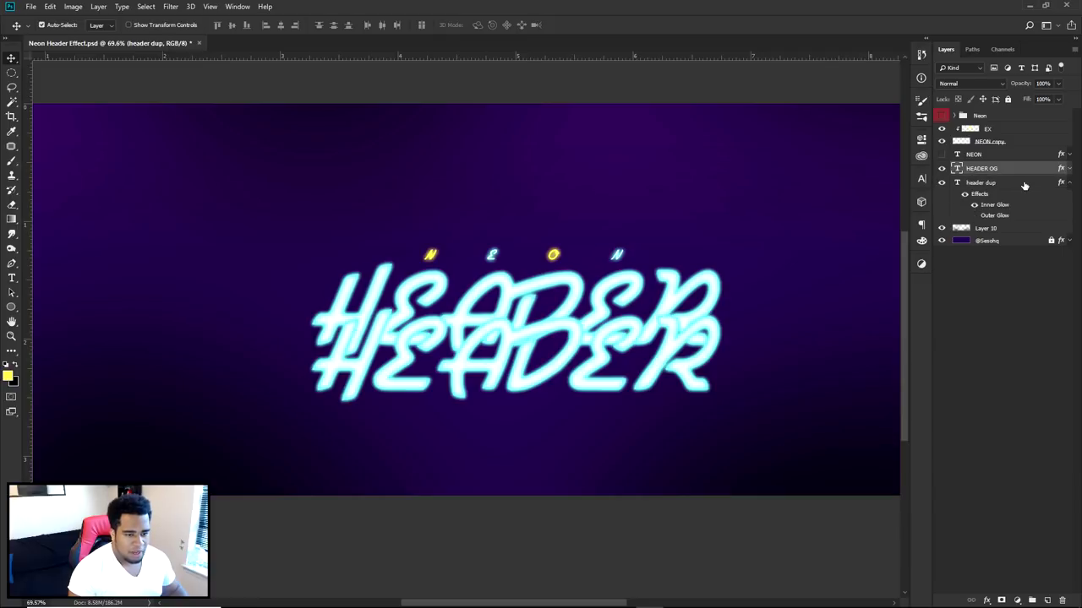
Undo the move and rename of the HEADER text layer, keeping it stacked above header dup.
{"action": "key", "text": "ctrl+alt+z"}
{"action": "key", "text": "ctrl+alt+z"}
{"action": "left_click", "coordinate": [940, 183]}
{"action": "left_click", "coordinate": [940, 183]}
{"action": "left_click_drag", "start_coordinate": [993, 204], "coordinate": [980, 208]}
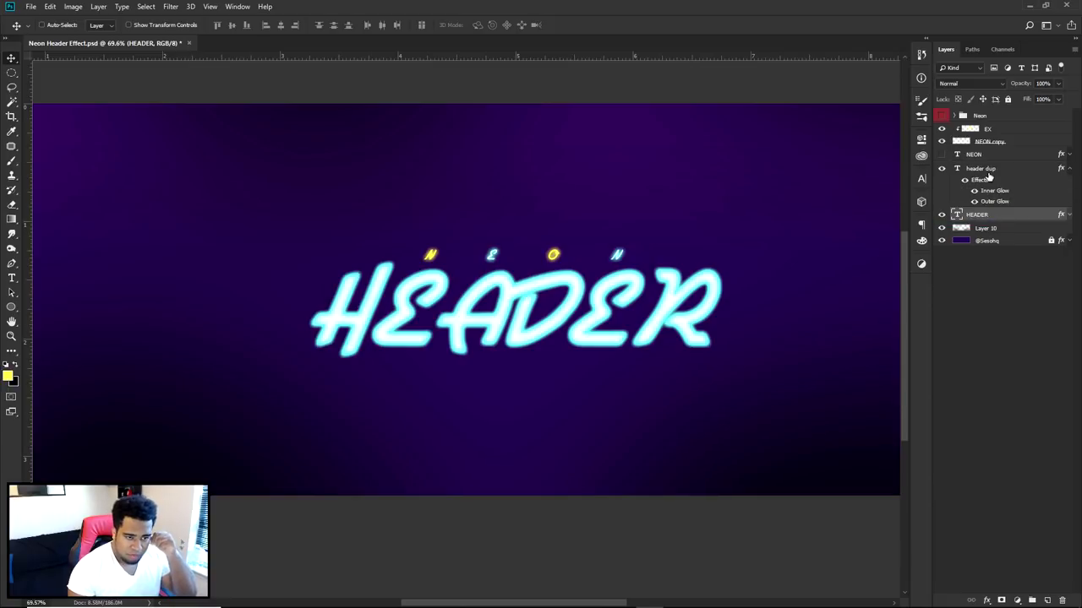
{"action": "double_click", "coordinate": [987, 169]}
{"action": "key", "text": "Return"}
{"action": "key", "text": "ctrl+alt+z"}
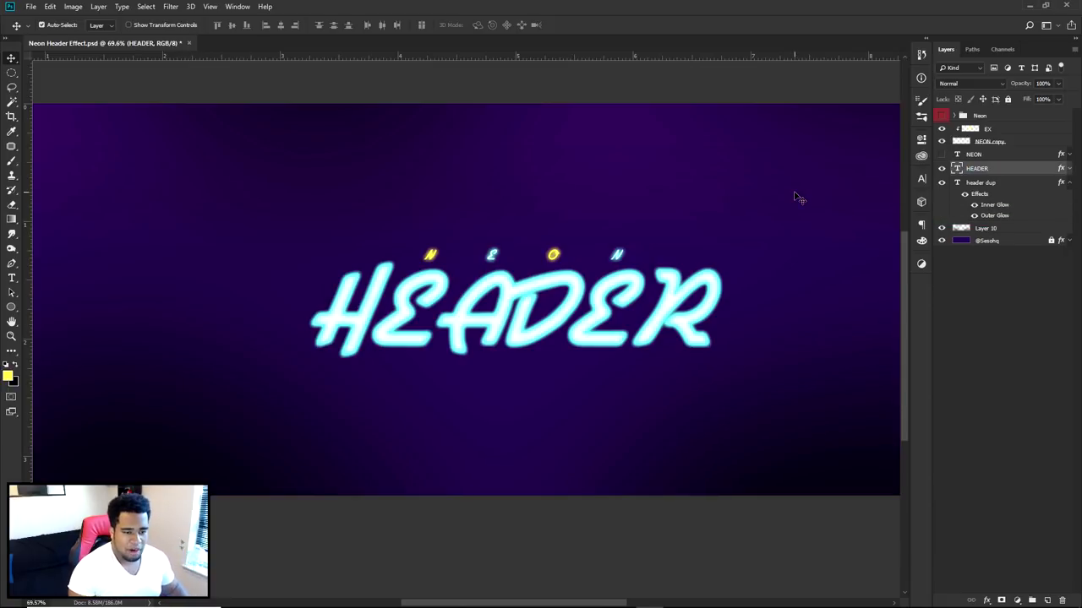
{"action": "key", "text": "ctrl+alt+z"}
Check which text layer is the duplicate by toggling visibility, and rename the upper HEADER layer HEADER OG.
{"action": "left_click", "coordinate": [946, 169]}
{"action": "left_click", "coordinate": [941, 182]}
{"action": "left_click", "coordinate": [941, 183]}
{"action": "left_click", "coordinate": [941, 183]}
{"action": "double_click", "coordinate": [996, 168]}
{"action": "type", "text": "OG"}
{"action": "left_click", "coordinate": [941, 183]}
Offset the header dup text slightly below the HEADER OG text on the canvas.
{"action": "left_click", "coordinate": [980, 182]}
{"action": "left_click_drag", "start_coordinate": [776, 214], "coordinate": [739, 266]}
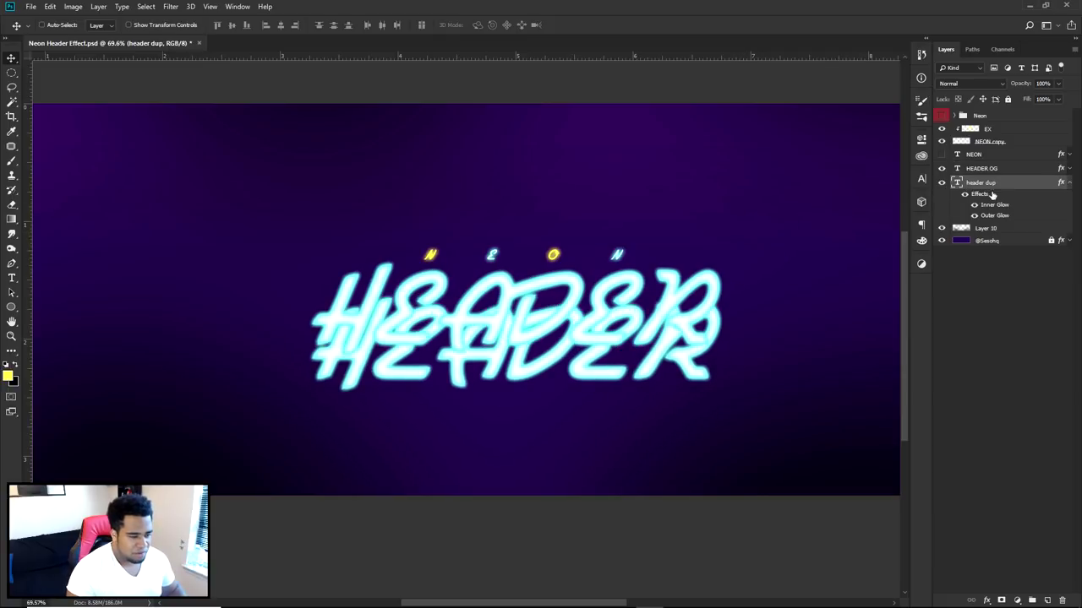
{"action": "double_click", "coordinate": [983, 182]}
{"action": "key", "text": "Return"}
{"action": "left_click_drag", "start_coordinate": [713, 301], "coordinate": [710, 285]}
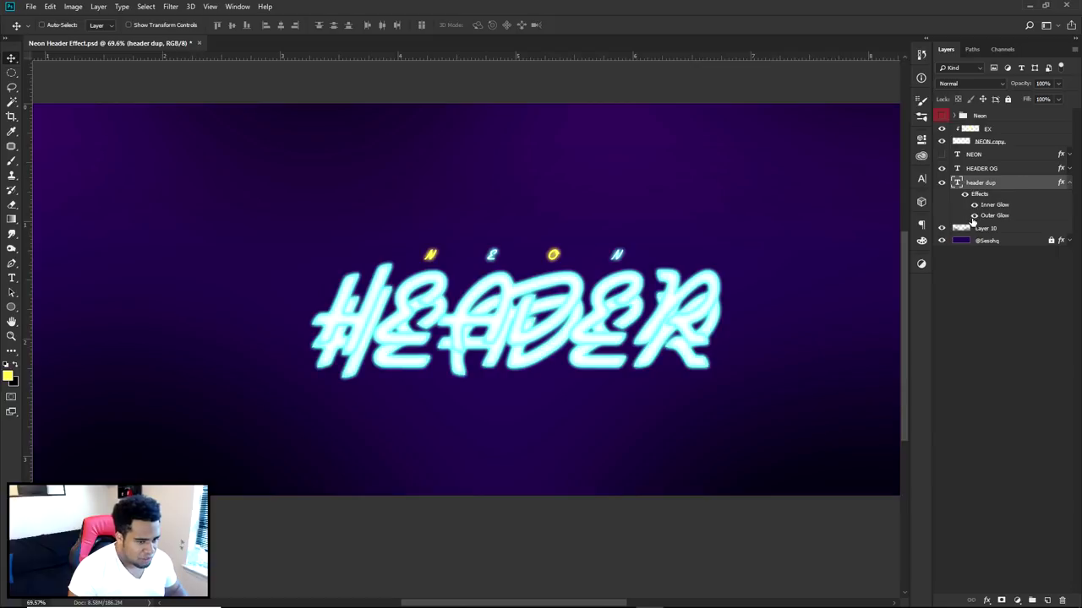
Set header dup's fill to 0% and reposition its outline lower, partly overlapping the HEADER OG text.
{"action": "left_click", "coordinate": [1058, 99]}
{"action": "left_click_drag", "start_coordinate": [1061, 113], "coordinate": [1006, 113]}
{"action": "left_click_drag", "start_coordinate": [605, 271], "coordinate": [607, 327]}
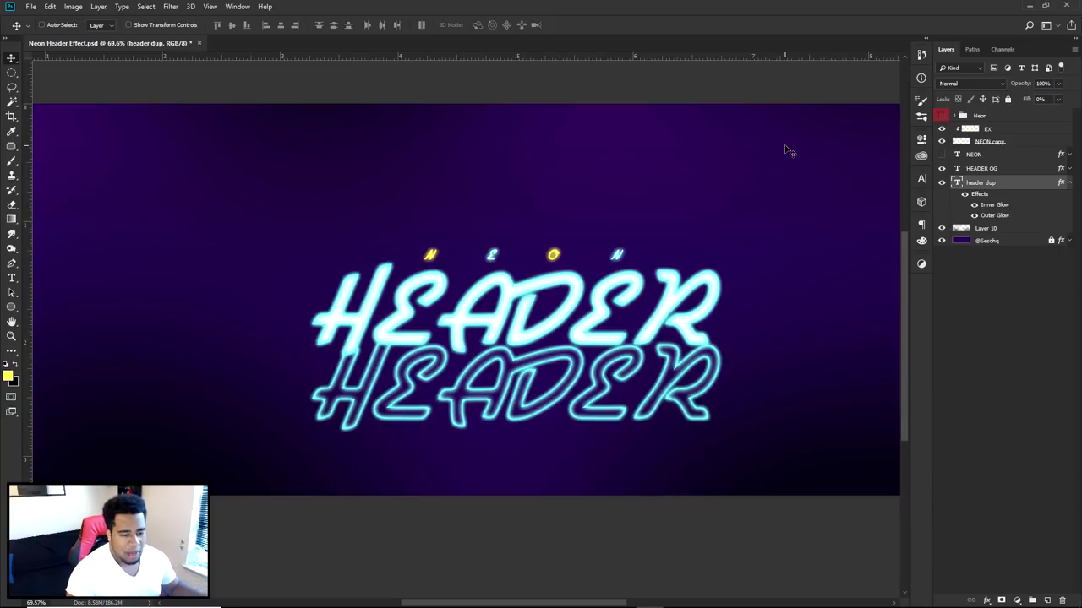
{"action": "left_click_drag", "start_coordinate": [801, 237], "coordinate": [728, 266]}
Compare header dup's outline with its Inner Glow and Outer Glow effects individually hidden and shown.
{"action": "scroll", "coordinate": [599, 378], "scroll_direction": "up", "scroll_amount": 5}
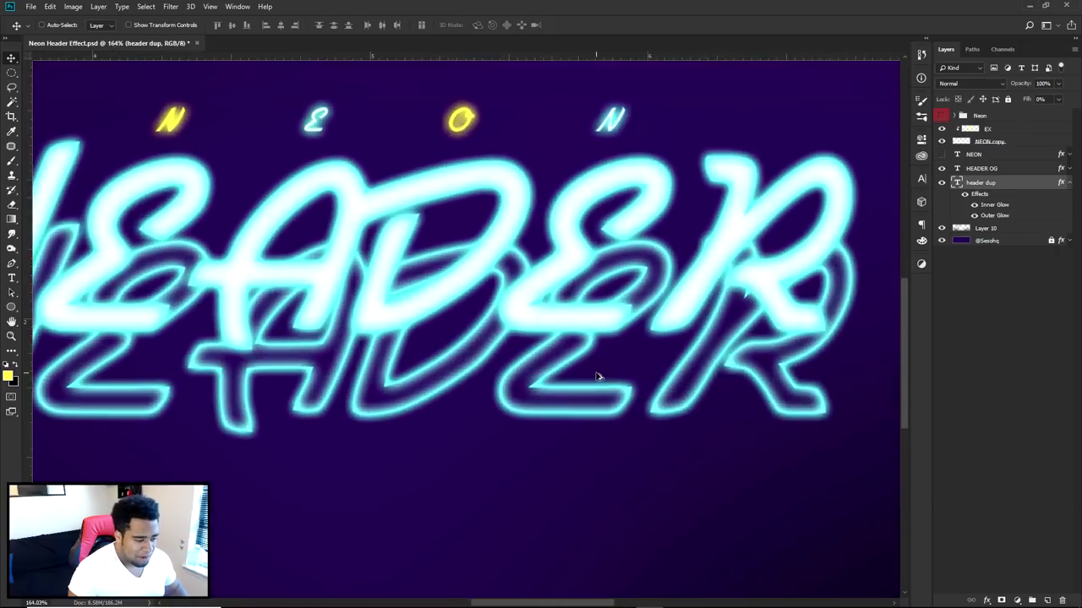
{"action": "left_click", "coordinate": [974, 204]}
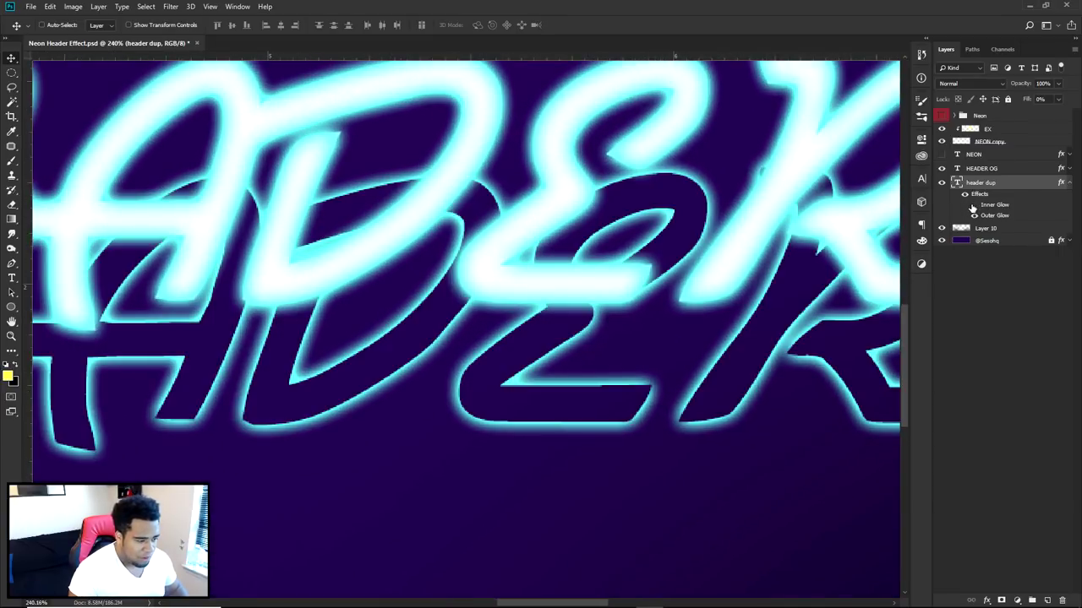
{"action": "left_click", "coordinate": [973, 205]}
{"action": "left_click", "coordinate": [974, 216]}
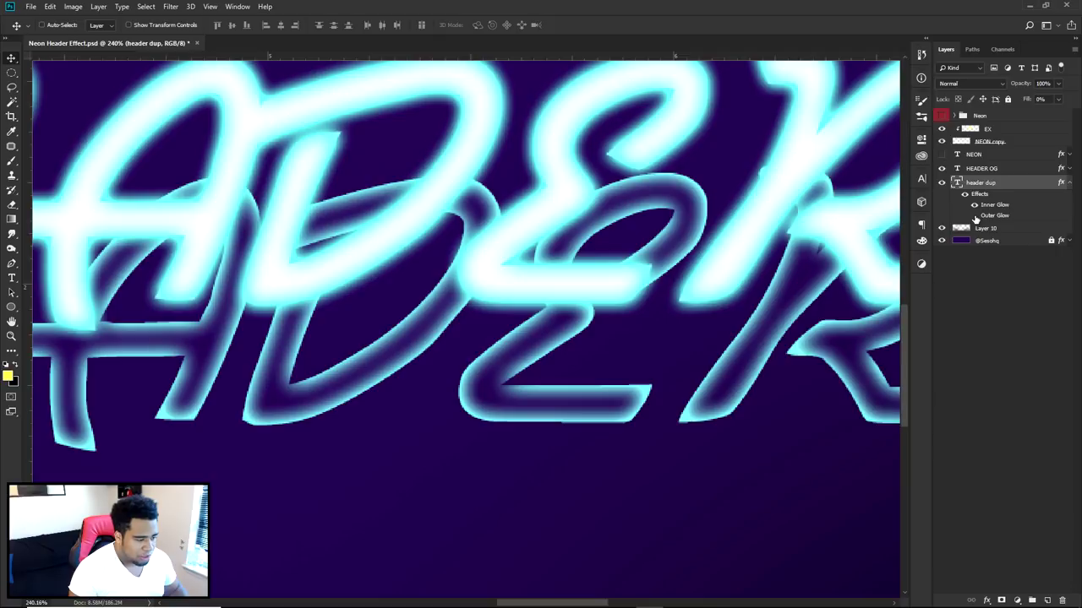
{"action": "left_click", "coordinate": [974, 216]}
{"action": "left_click", "coordinate": [973, 205]}
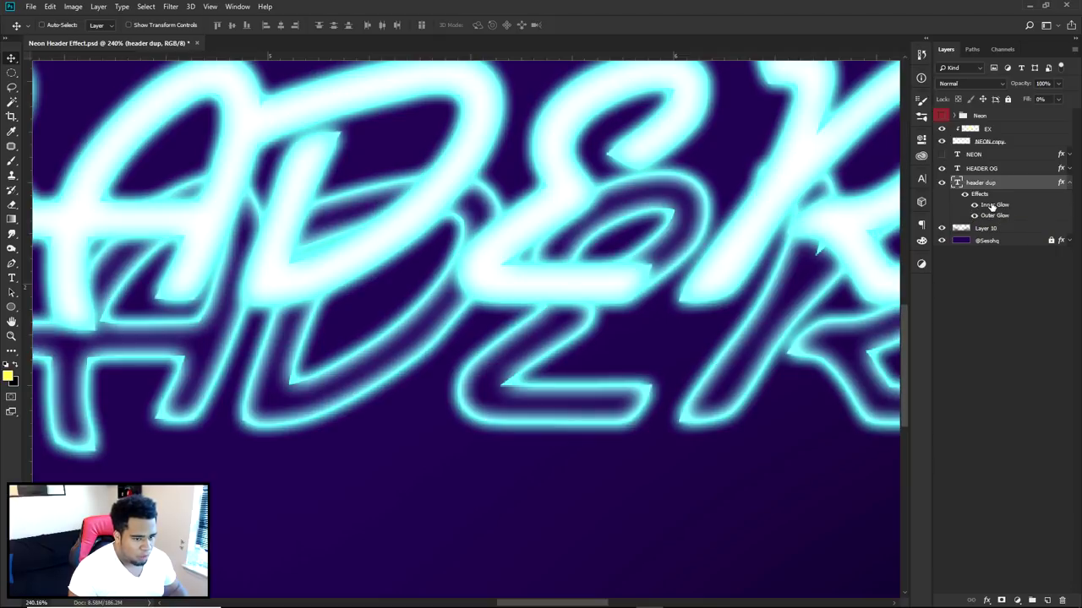
Set the Inner Glow size of the header dup layer to 10 px.
{"action": "double_click", "coordinate": [988, 206]}
{"action": "left_click_drag", "start_coordinate": [786, 206], "coordinate": [874, 196]}
{"action": "double_click", "coordinate": [934, 333]}
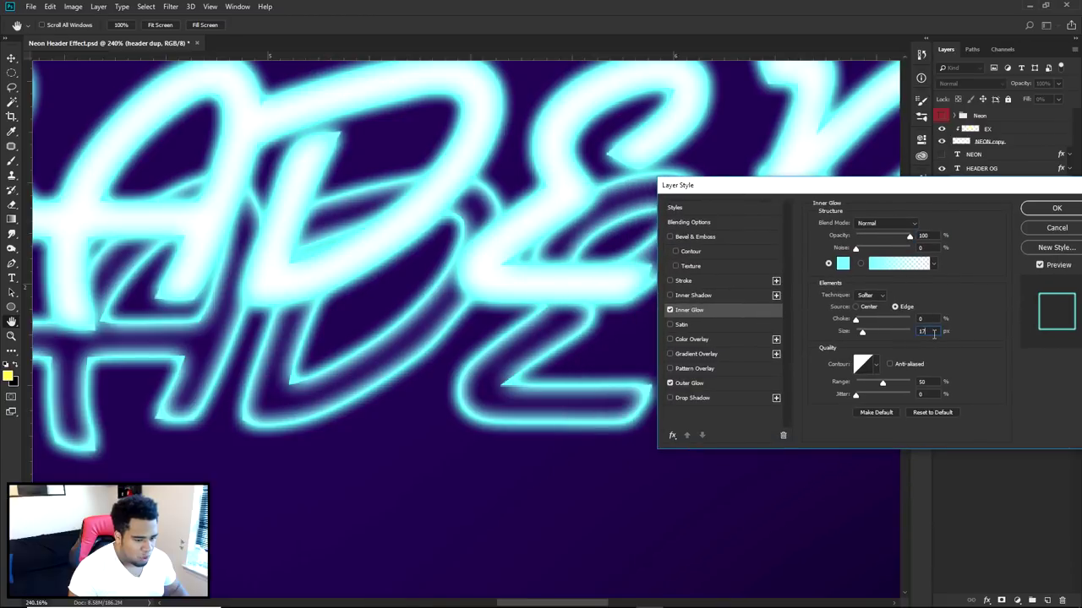
{"action": "key", "text": "Up"}
{"action": "key", "text": "Up"}
{"action": "key", "text": "Up"}
{"action": "key", "text": "Up"}
{"action": "key", "text": "Up"}
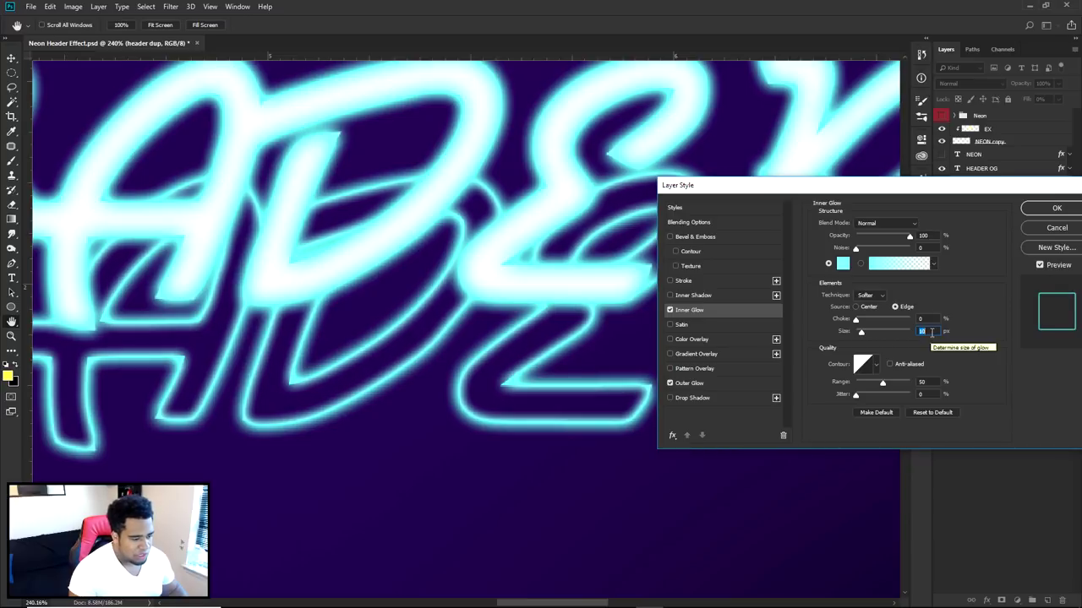
{"action": "left_click", "coordinate": [1054, 209]}
Compare the HEADER text with and without the header dup outline by toggling that layer's visibility.
{"action": "left_click", "coordinate": [980, 168]}
{"action": "scroll", "coordinate": [722, 205], "scroll_direction": "down", "scroll_amount": 2}
{"action": "left_click", "coordinate": [942, 182]}
{"action": "scroll", "coordinate": [689, 281], "scroll_direction": "down", "scroll_amount": 1}
{"action": "scroll", "coordinate": [799, 379], "scroll_direction": "down", "scroll_amount": 1}
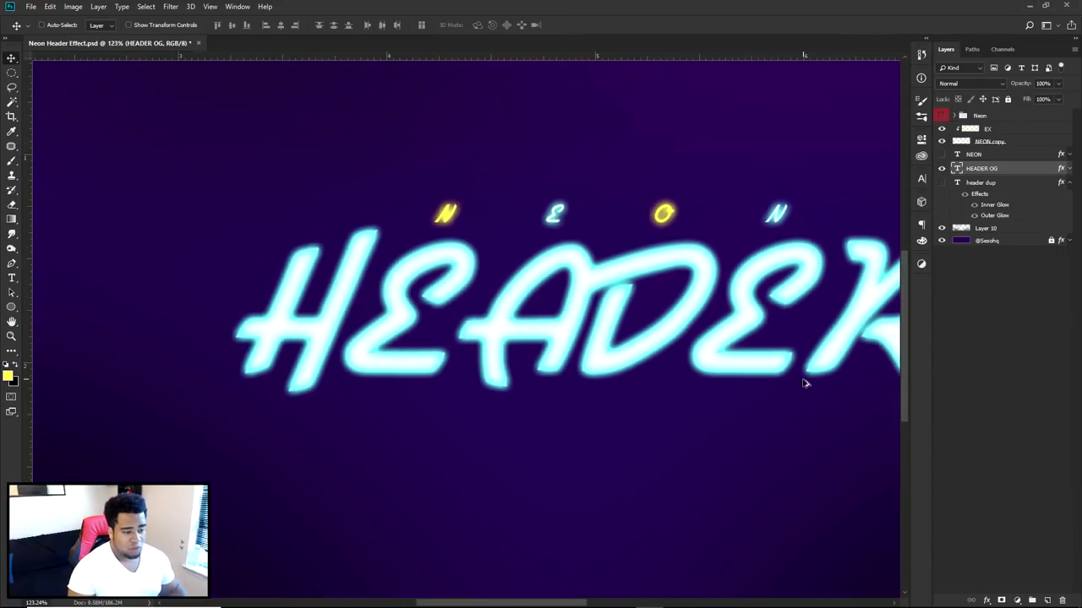
{"action": "left_click", "coordinate": [942, 183]}
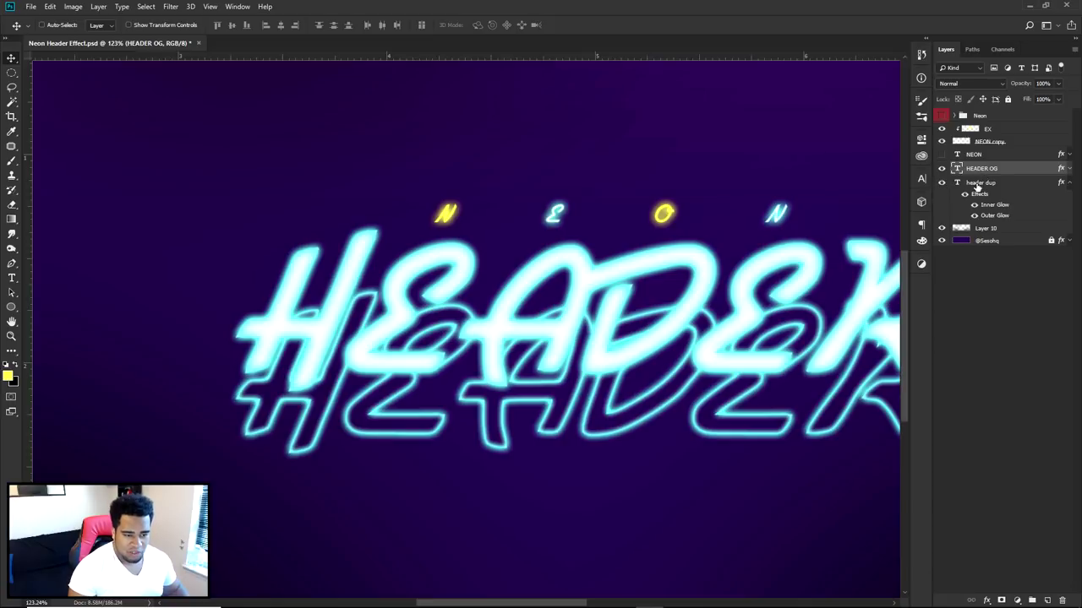
Move the header dup outline farther down beneath the HEADER OG text.
{"action": "left_click", "coordinate": [980, 182]}
{"action": "scroll", "coordinate": [1055, 134], "scroll_direction": "right", "scroll_amount": 2}
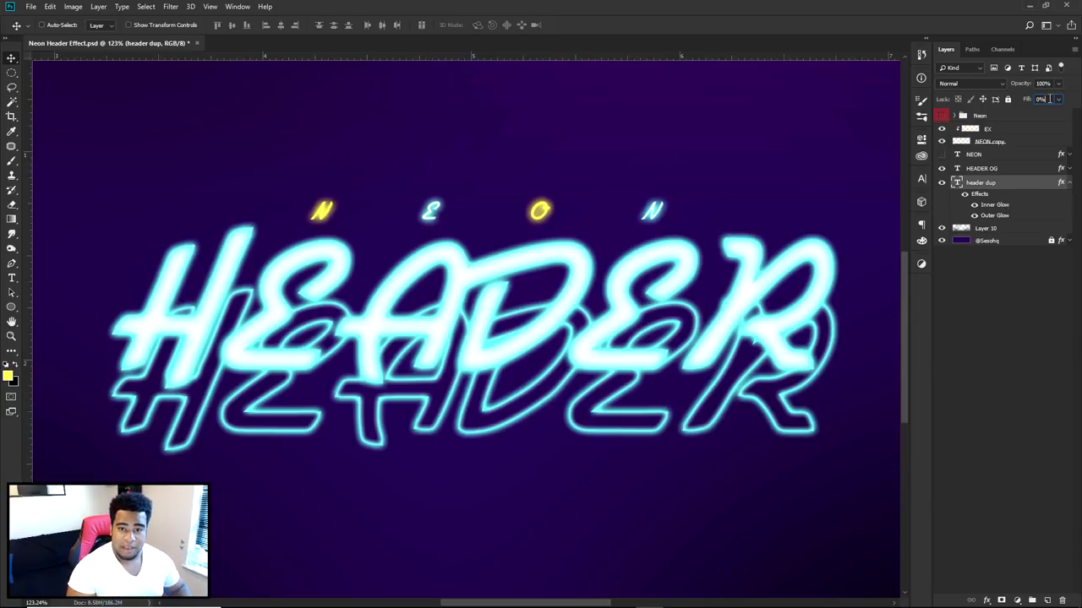
{"action": "double_click", "coordinate": [1005, 191]}
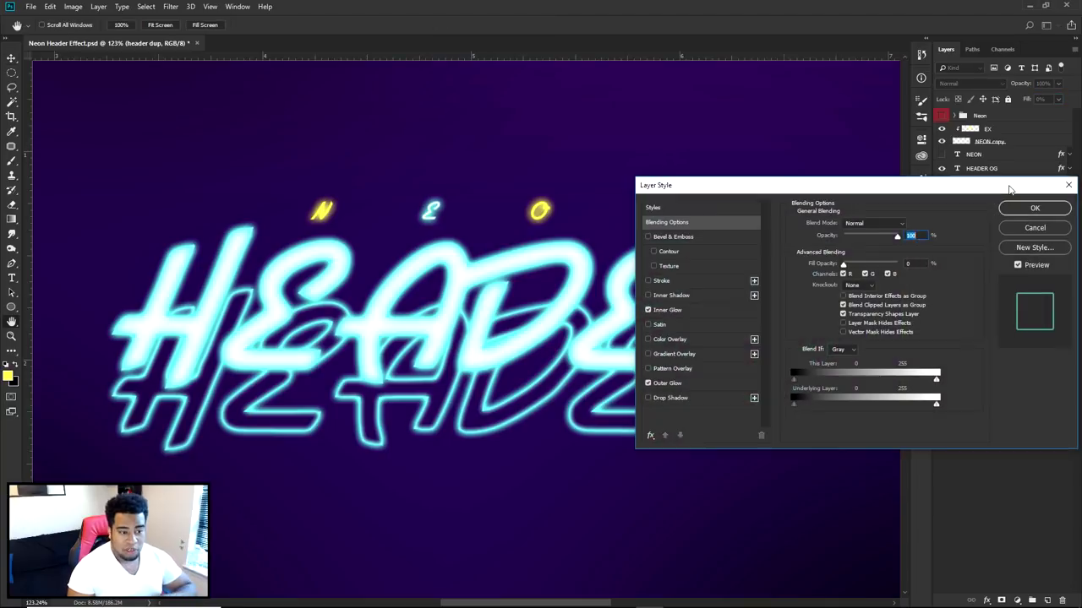
{"action": "left_click", "coordinate": [1032, 228]}
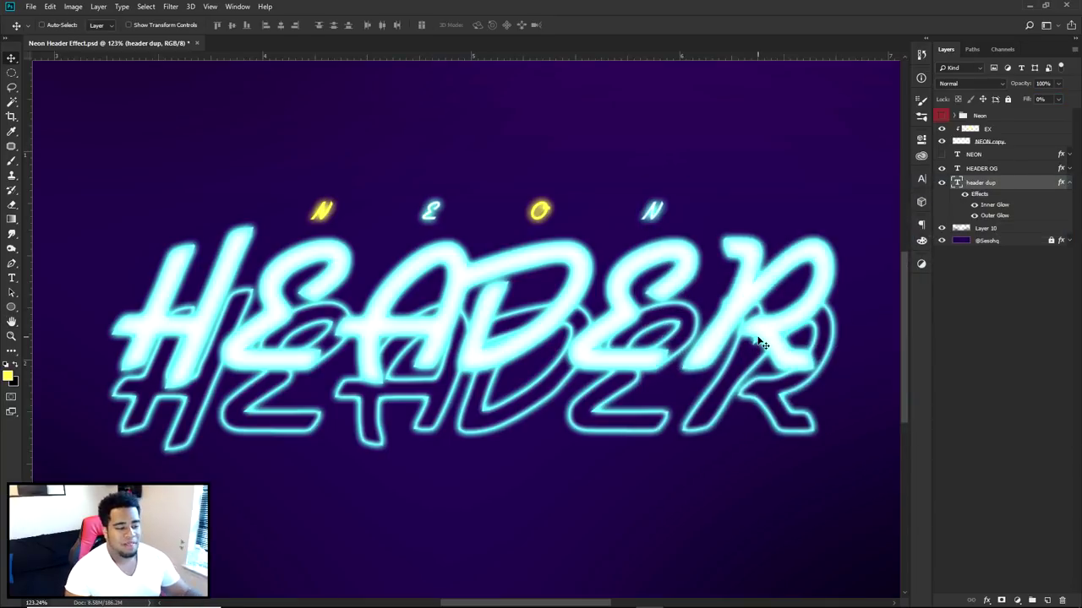
{"action": "left_click_drag", "start_coordinate": [751, 338], "coordinate": [787, 374]}
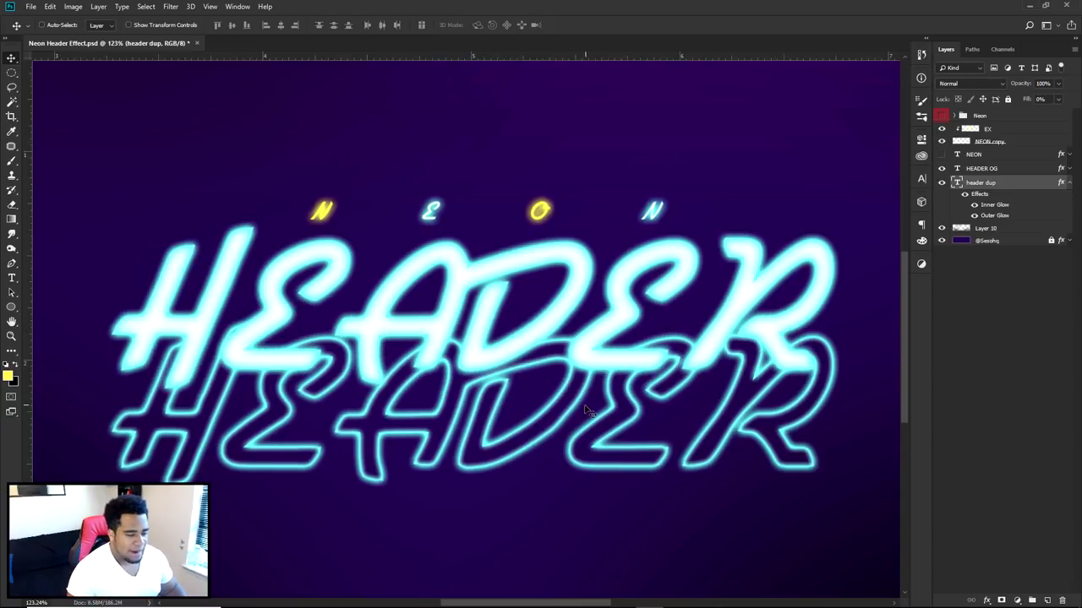
{"action": "left_click_drag", "start_coordinate": [566, 342], "coordinate": [699, 342]}
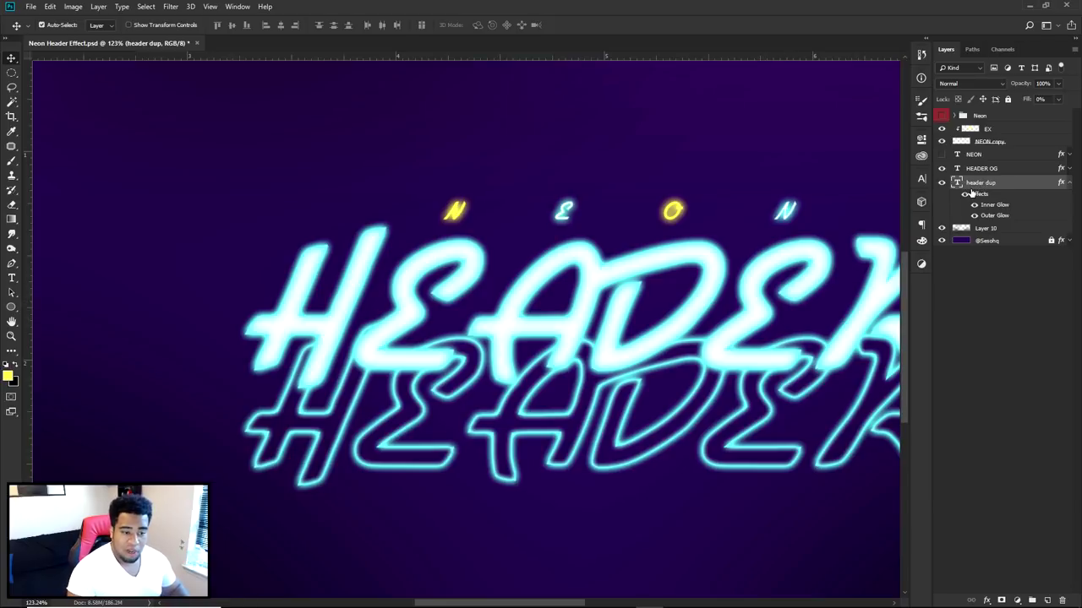
Duplicate the header dup layer, hide the original, rename it header dup backup, and collapse both layers' effects lists.
{"action": "key", "text": "ctrl+j"}
{"action": "left_click", "coordinate": [941, 229]}
{"action": "double_click", "coordinate": [981, 229]}
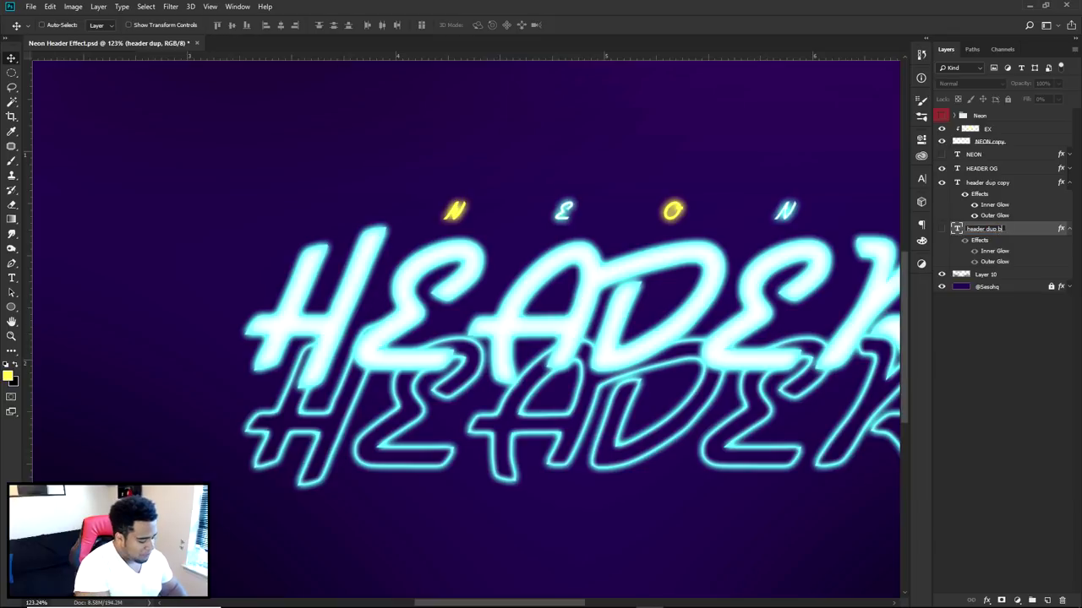
{"action": "type", "text": "backup"}
{"action": "key", "text": "Return"}
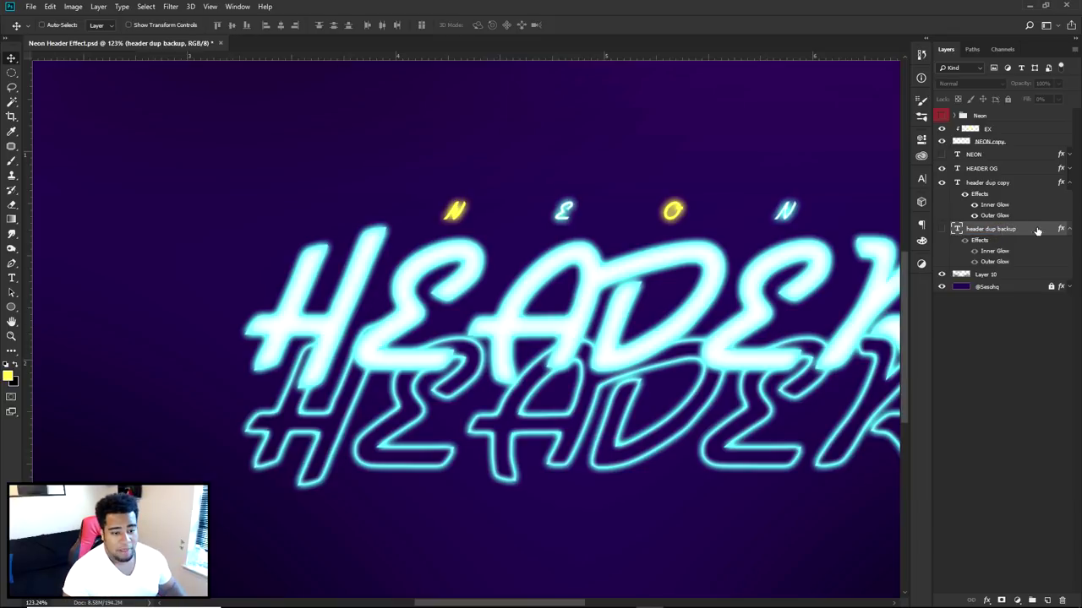
{"action": "left_click", "coordinate": [1067, 229]}
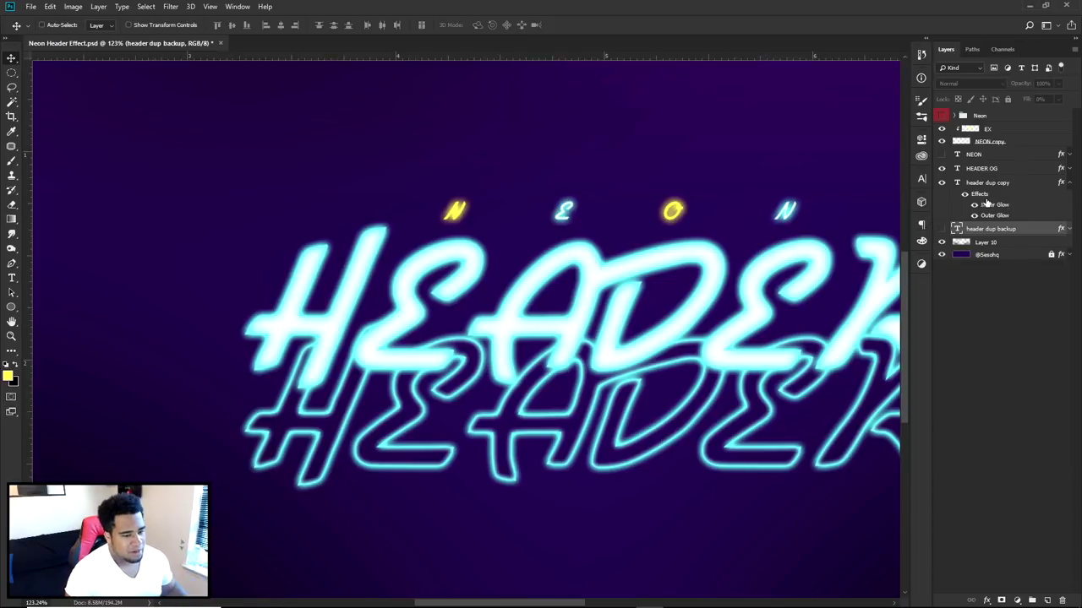
{"action": "left_click", "coordinate": [1068, 183]}
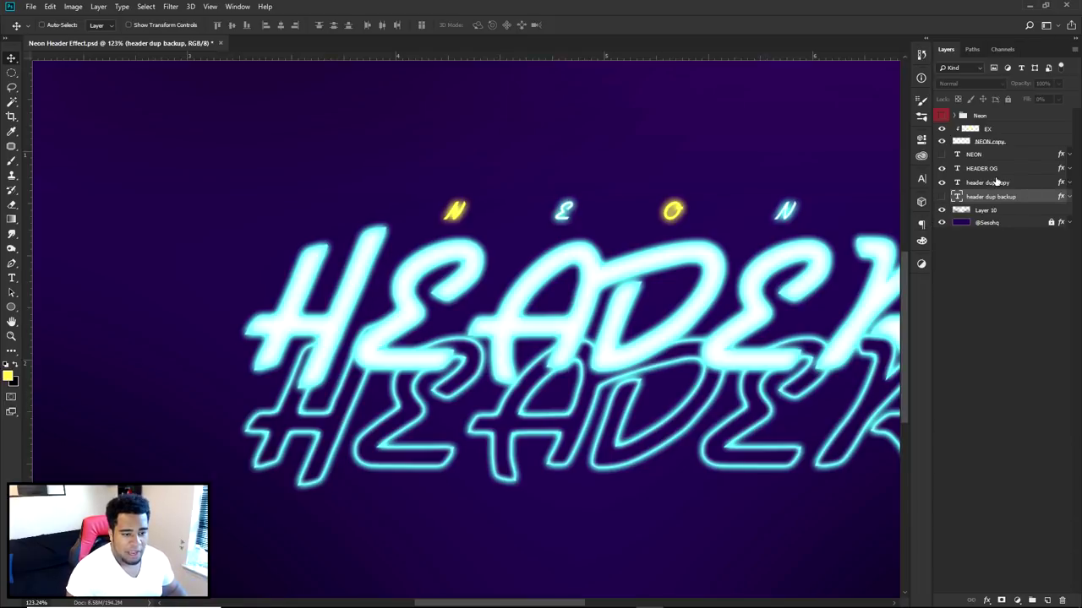
Rasterize the layer style of header dup copy and move its outline up so it sits just behind the HEADER OG text.
{"action": "left_click", "coordinate": [941, 182]}
{"action": "left_click", "coordinate": [941, 182]}
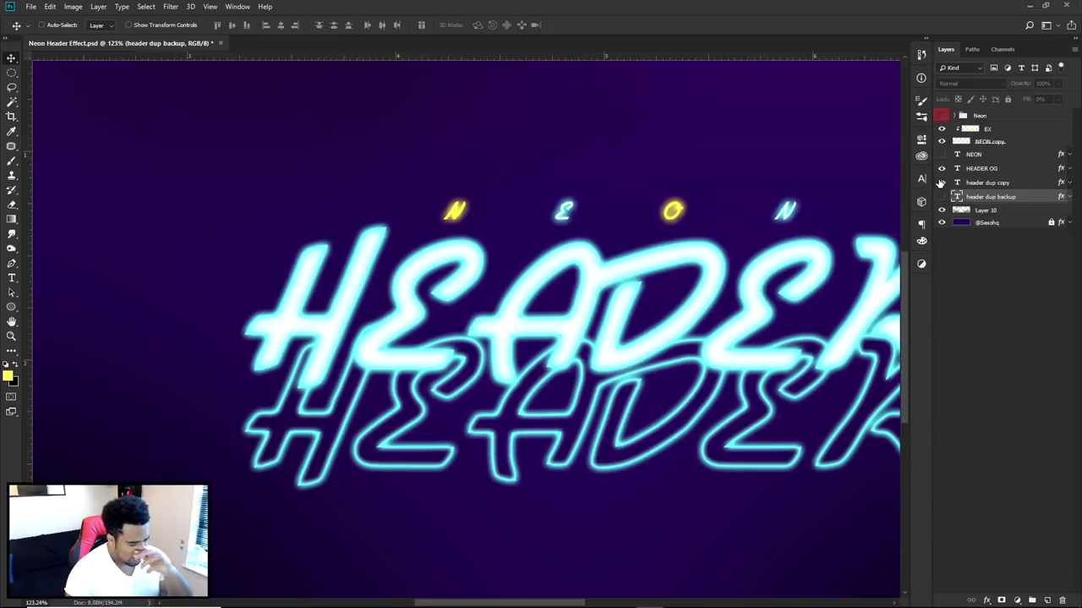
{"action": "right_click", "coordinate": [994, 187]}
{"action": "left_click", "coordinate": [887, 288]}
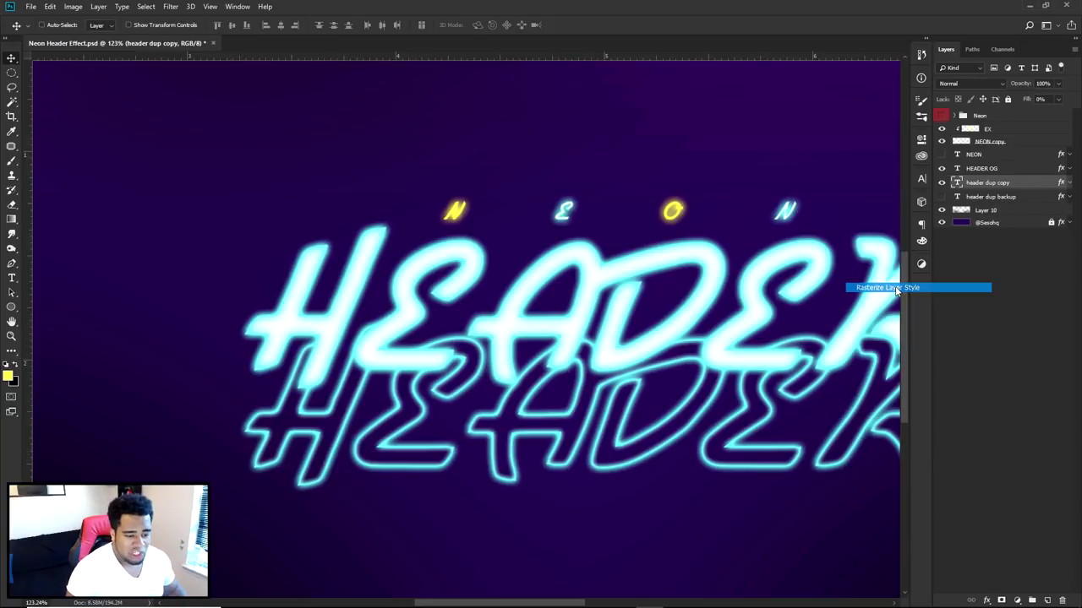
{"action": "left_click_drag", "start_coordinate": [765, 410], "coordinate": [696, 332]}
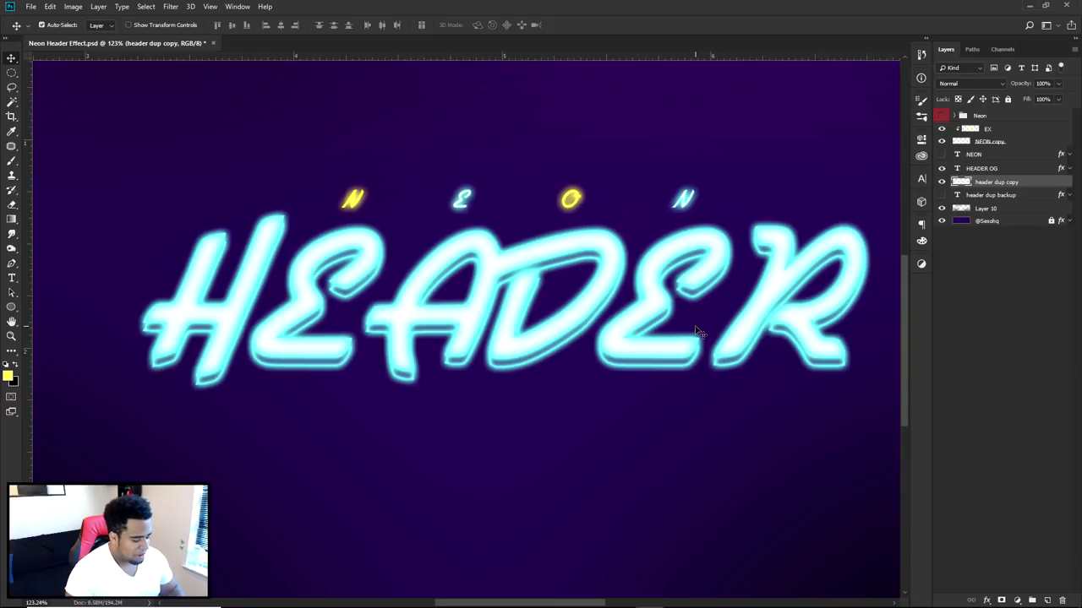
Scale the header dup copy outline up to about 107% around its center and shift it slightly upward.
{"action": "key", "text": "ctrl+t"}
{"action": "scroll", "coordinate": [698, 330], "scroll_direction": "down", "scroll_amount": 2}
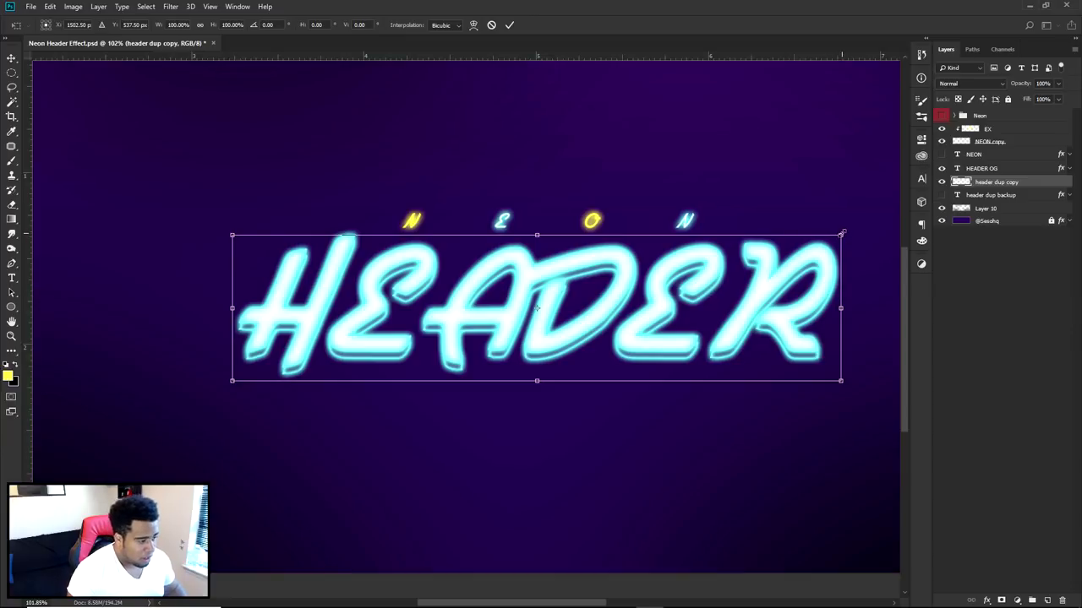
{"action": "left_click_drag", "start_coordinate": [842, 232], "coordinate": [857, 228]}
{"action": "key", "text": "ctrl+z"}
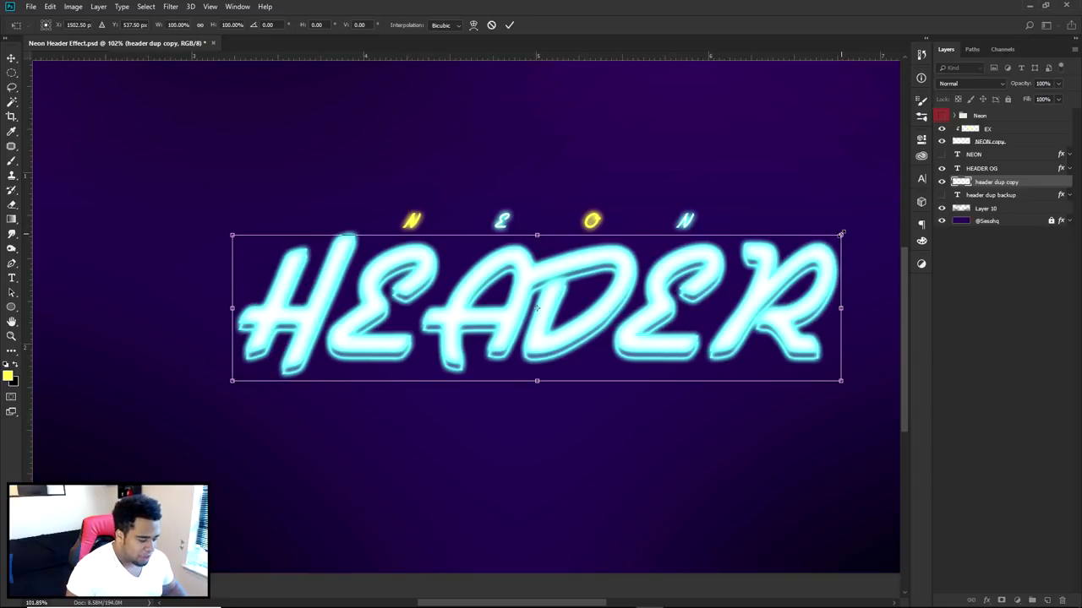
{"action": "left_click_drag", "start_coordinate": [842, 232], "coordinate": [862, 226]}
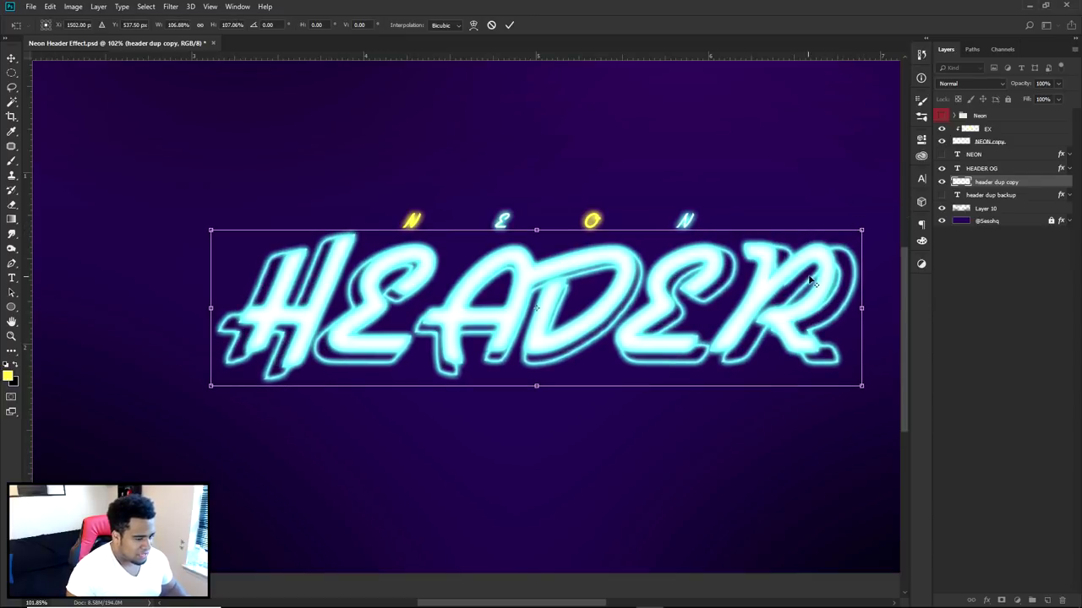
{"action": "key", "text": "Return"}
{"action": "left_click_drag", "start_coordinate": [656, 368], "coordinate": [652, 358]}
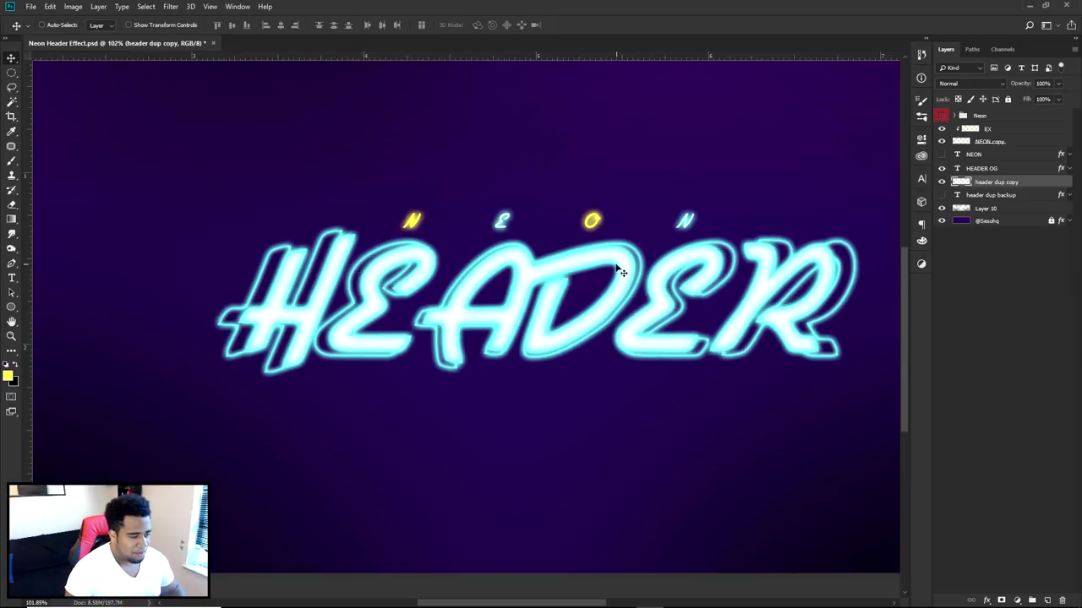
Warp the header dup copy outline so its middle letters shift unevenly away from the HEADER OG text.
{"action": "key", "text": "ctrl+t"}
{"action": "right_click", "coordinate": [602, 288]}
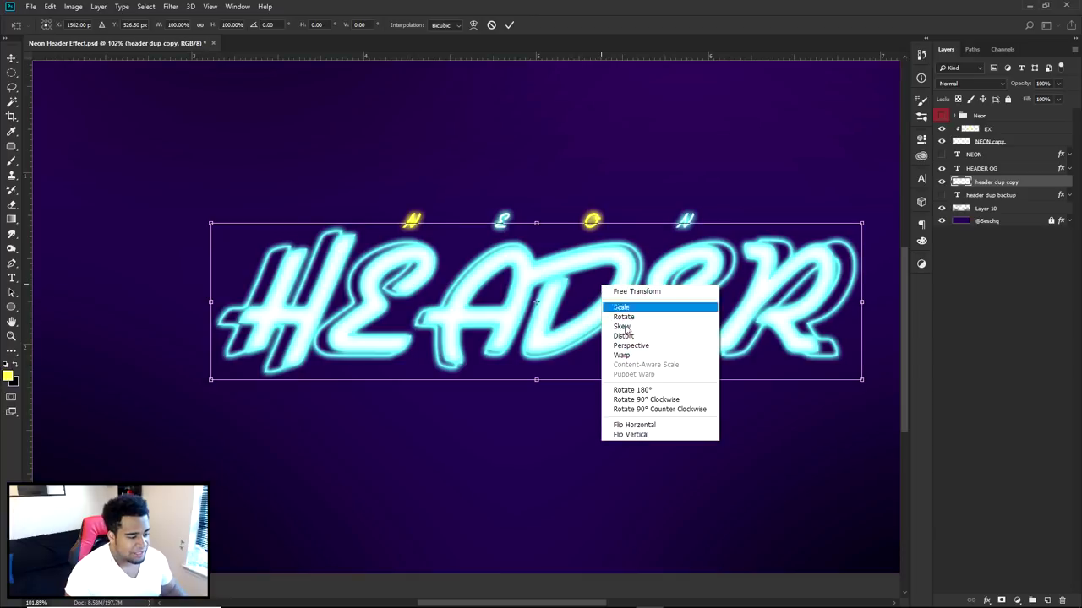
{"action": "left_click", "coordinate": [625, 356]}
{"action": "scroll", "coordinate": [517, 347], "scroll_direction": "up", "scroll_amount": 3}
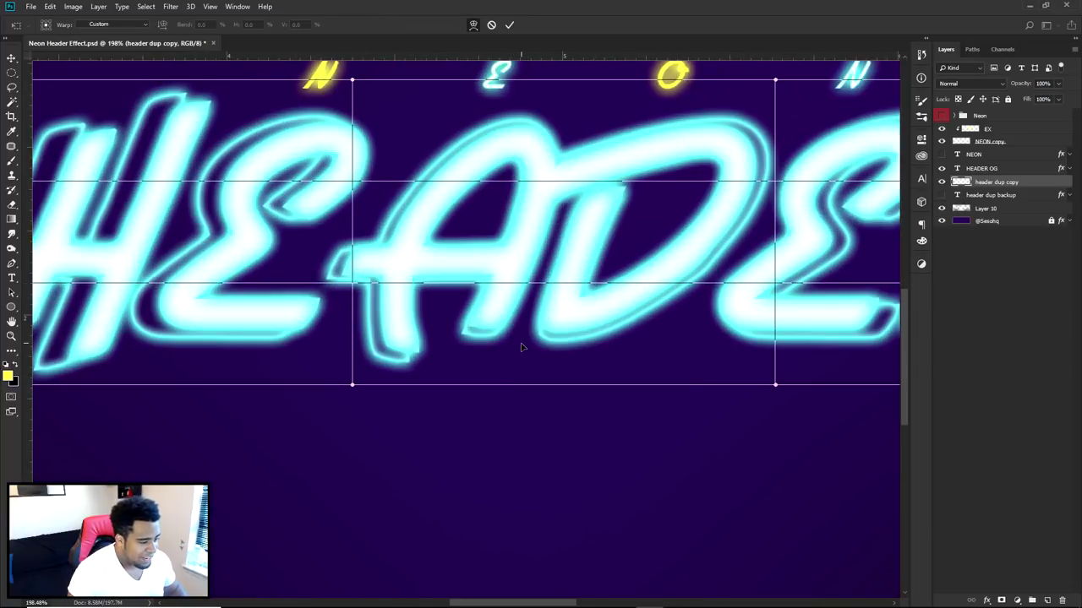
{"action": "left_click_drag", "start_coordinate": [490, 297], "coordinate": [449, 242]}
{"action": "left_click_drag", "start_coordinate": [234, 155], "coordinate": [663, 297]}
{"action": "left_click_drag", "start_coordinate": [375, 374], "coordinate": [485, 349]}
{"action": "left_click_drag", "start_coordinate": [492, 218], "coordinate": [471, 206]}
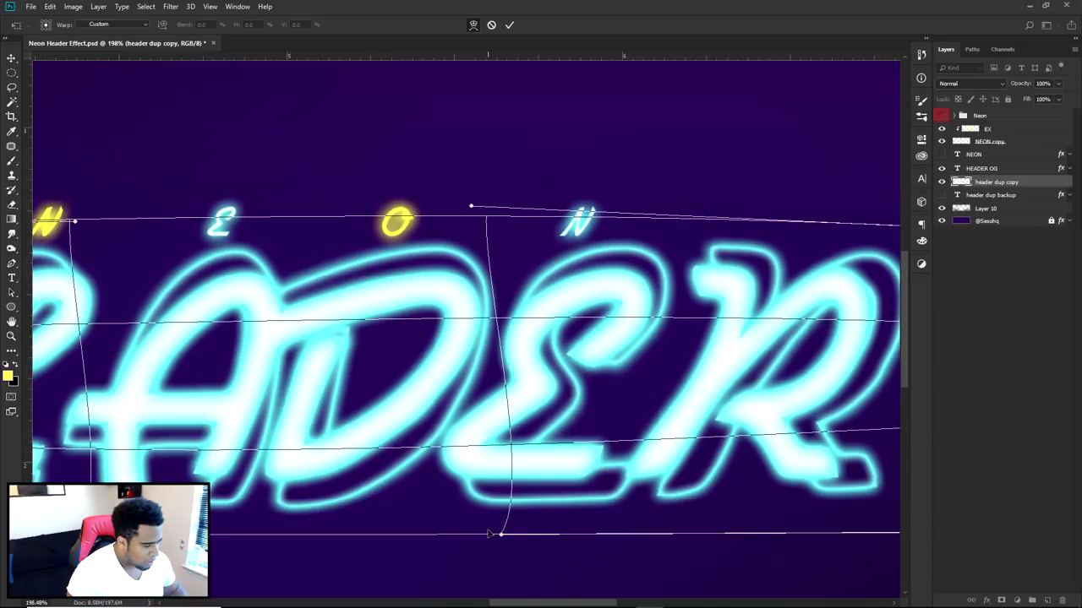
{"action": "mouse_move", "coordinate": [499, 536]}
{"action": "left_mouse_down"}
{"action": "mouse_move", "coordinate": [467, 515]}
{"action": "mouse_move", "coordinate": [490, 518]}
{"action": "left_mouse_up"}
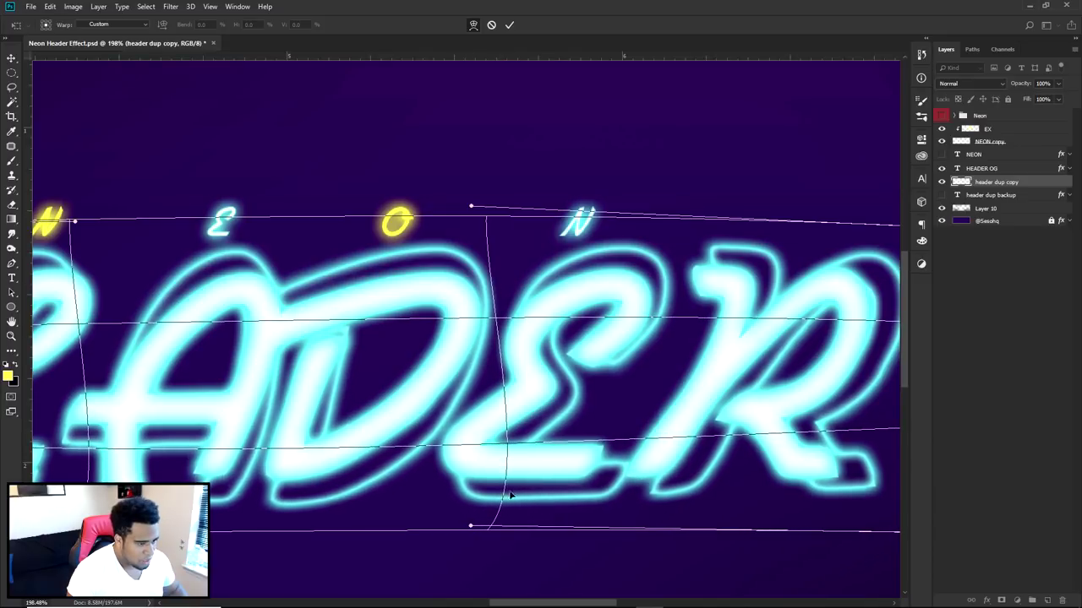
{"action": "scroll", "coordinate": [564, 454], "scroll_direction": "down", "scroll_amount": 3}
{"action": "scroll", "coordinate": [564, 454], "scroll_direction": "down", "scroll_amount": 2}
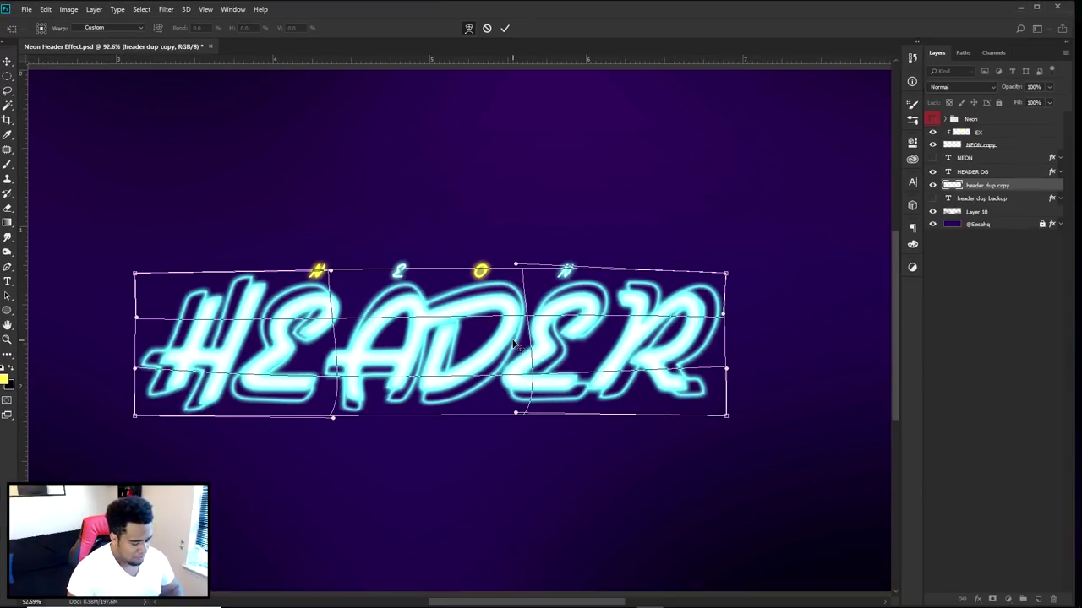
{"action": "key", "text": "Return"}
Add a layer mask to header dup copy and brush black over the outline at the lower end of the R.
{"action": "scroll", "coordinate": [513, 345], "scroll_direction": "down", "scroll_amount": 3}
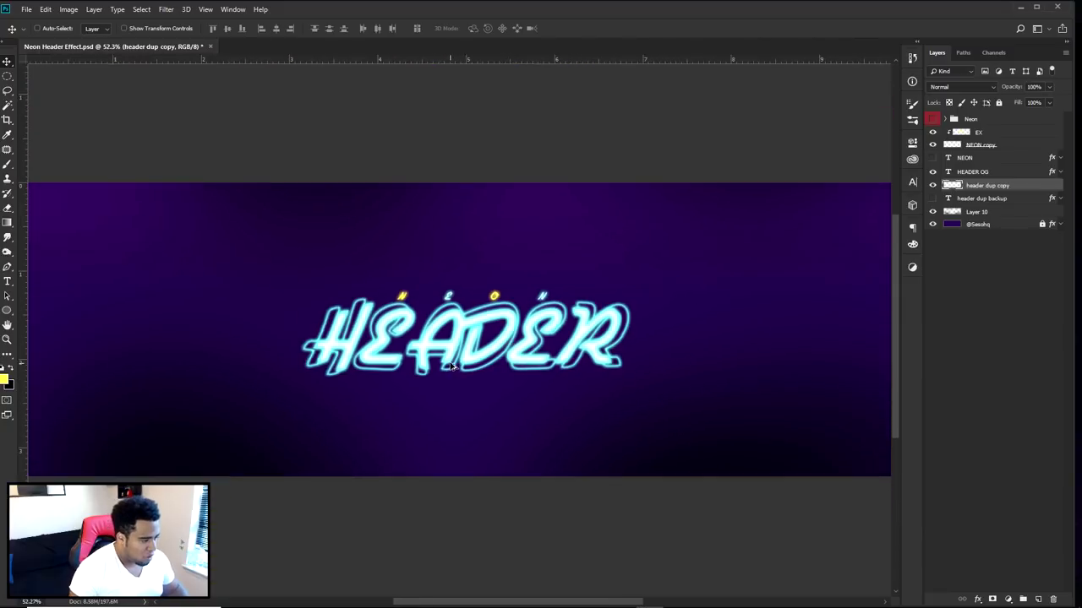
{"action": "scroll", "coordinate": [452, 366], "scroll_direction": "up", "scroll_amount": 3}
{"action": "left_click_drag", "start_coordinate": [507, 386], "coordinate": [569, 386]}
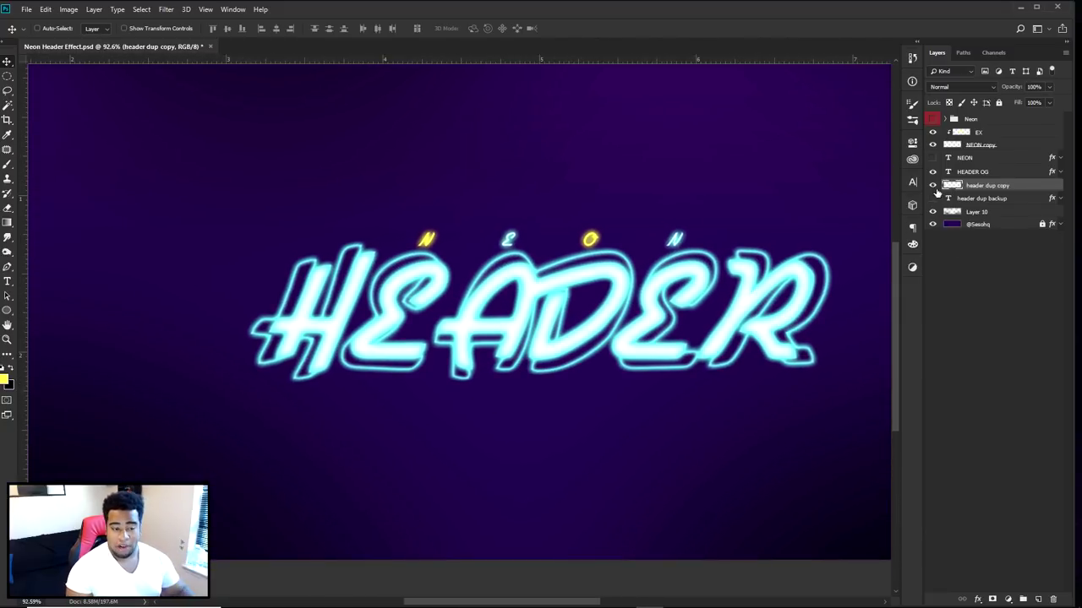
{"action": "key", "text": "e"}
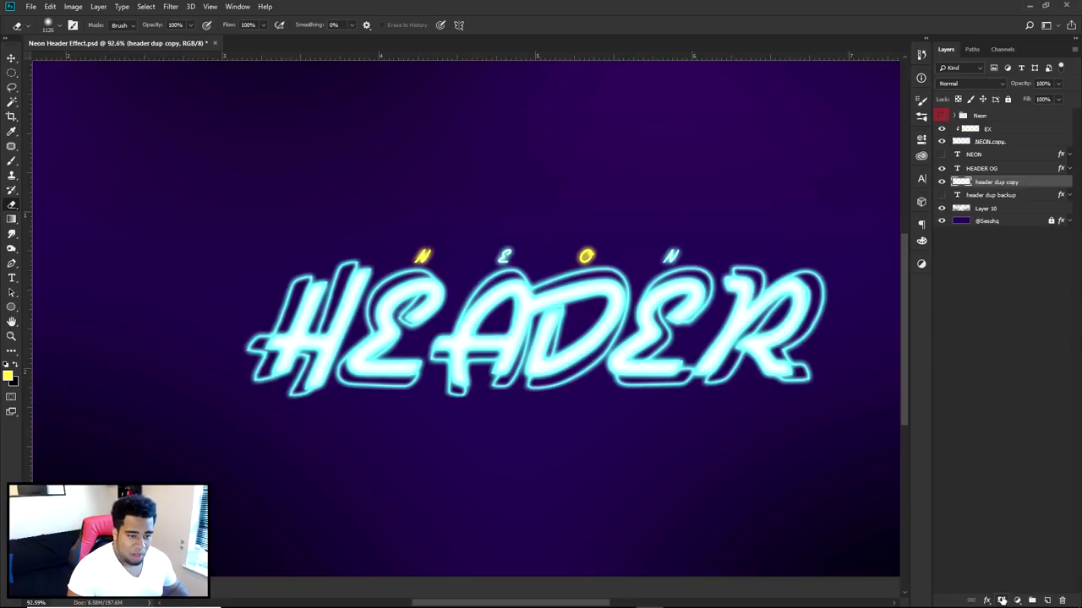
{"action": "left_click", "coordinate": [1002, 599]}
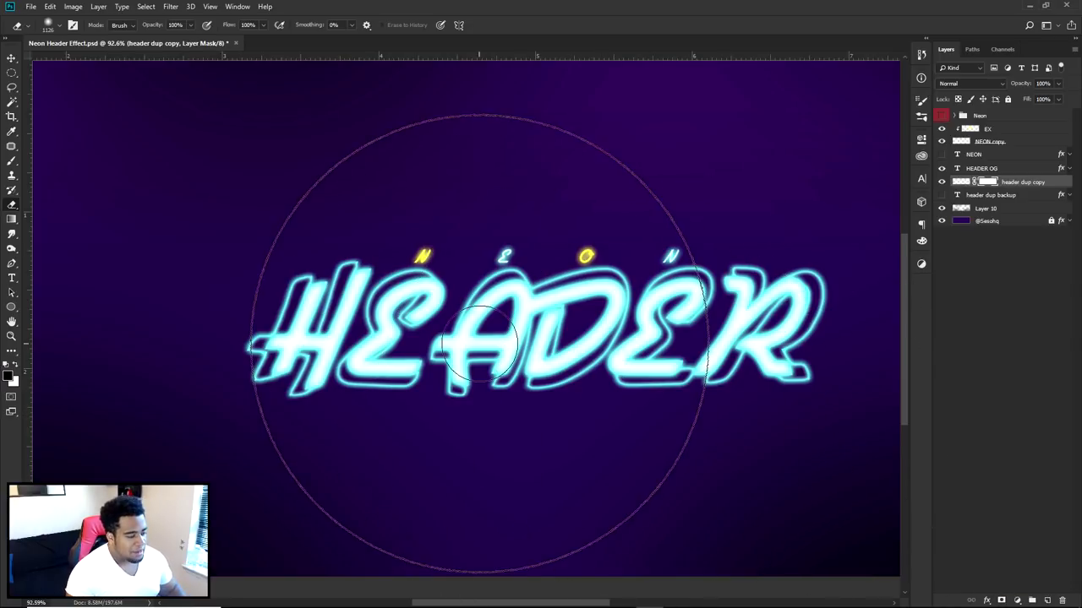
{"action": "key", "text": "b"}
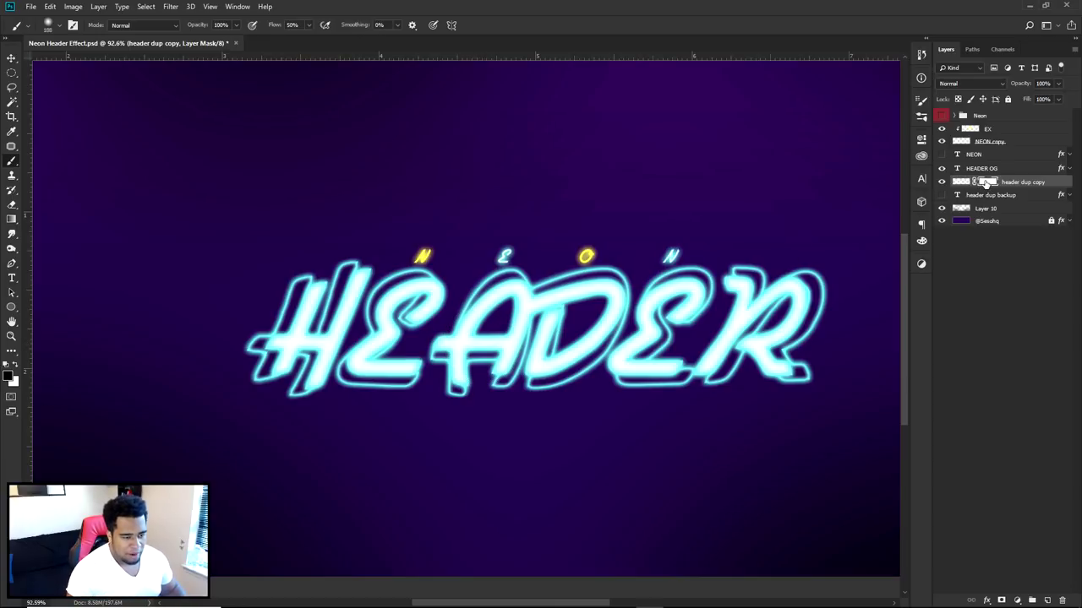
{"action": "left_click_drag", "start_coordinate": [857, 366], "coordinate": [807, 368]}
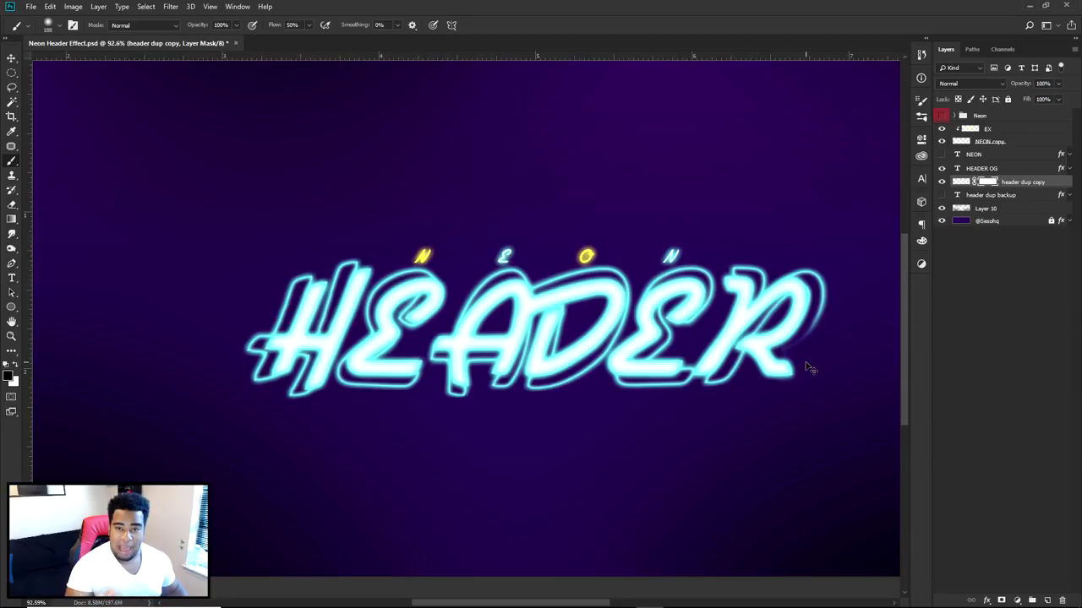
Undo the last brush stroke on the header dup copy layer mask and make that mask active for painting.
{"action": "key", "text": "ctrl+z"}
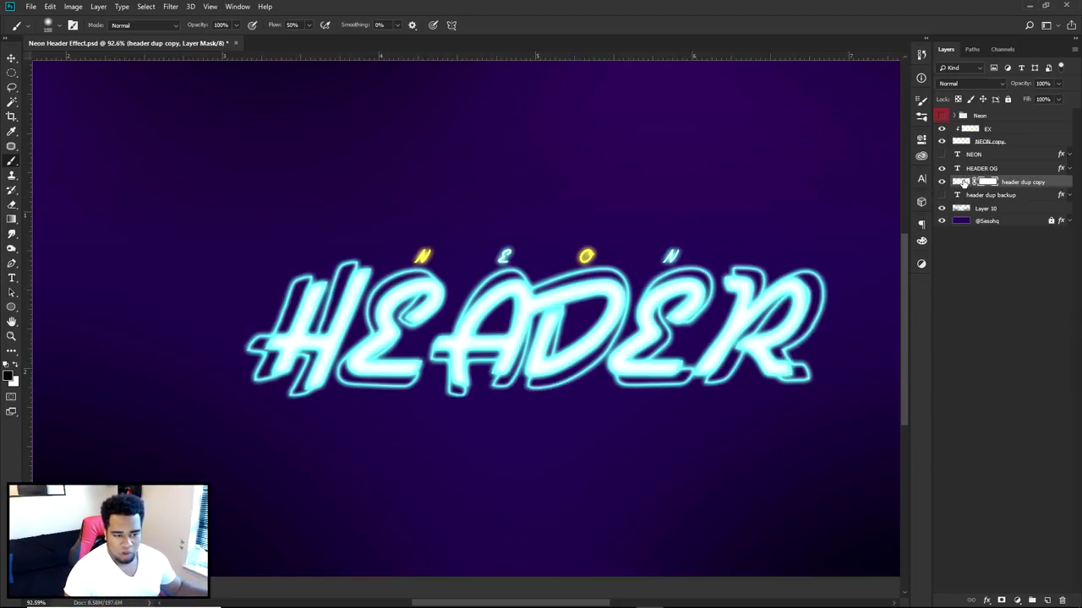
{"action": "left_click", "coordinate": [959, 183]}
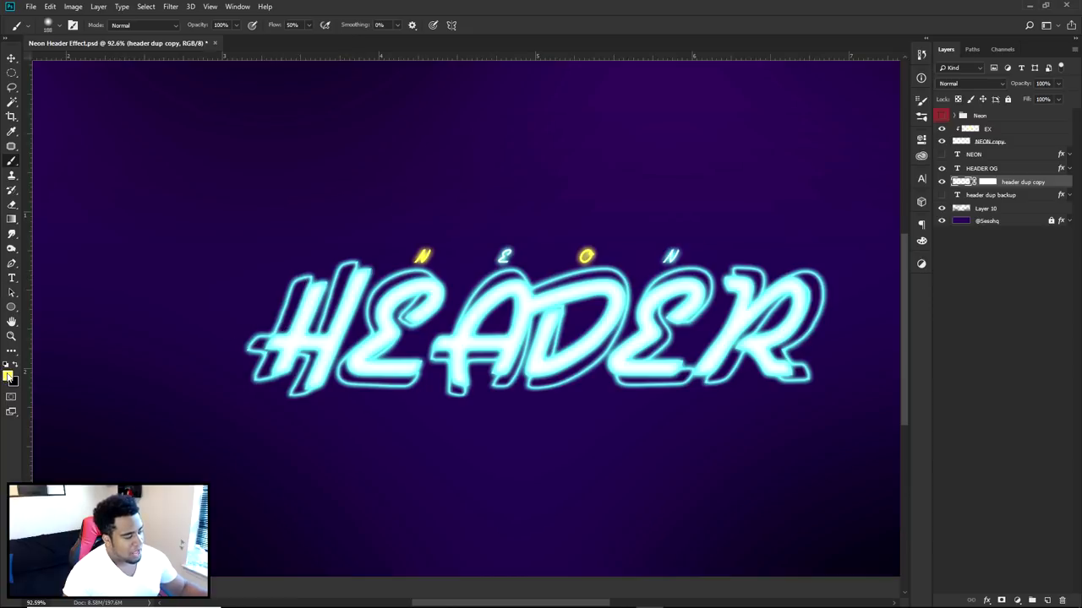
{"action": "left_click", "coordinate": [988, 183]}
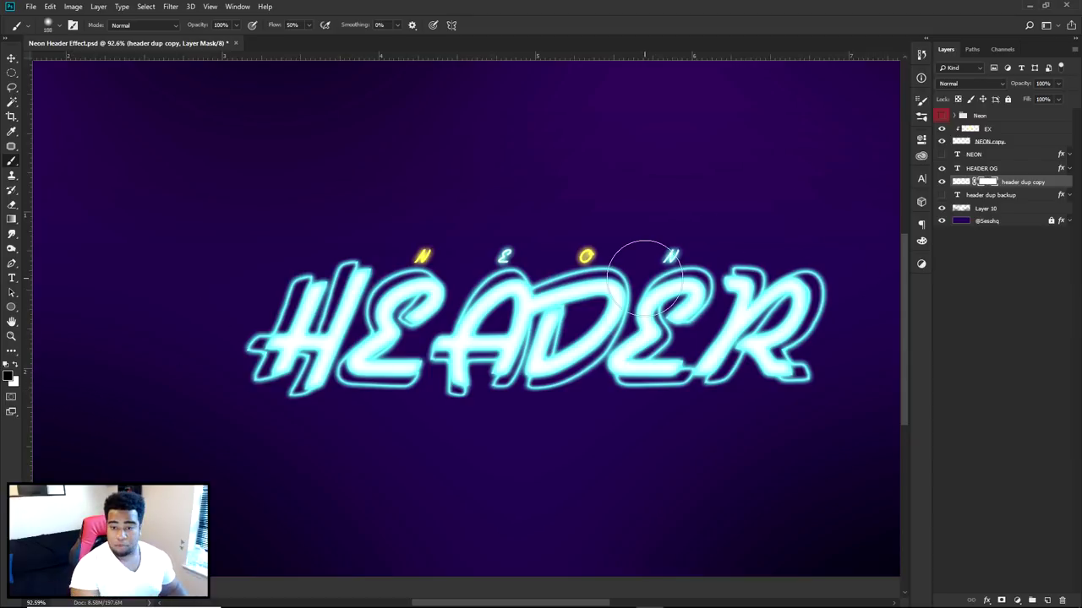
Brush black on the header dup copy mask over the outline inside both Es and along the lower parts of the H.
{"action": "scroll", "coordinate": [668, 320], "scroll_direction": "up", "scroll_amount": 5}
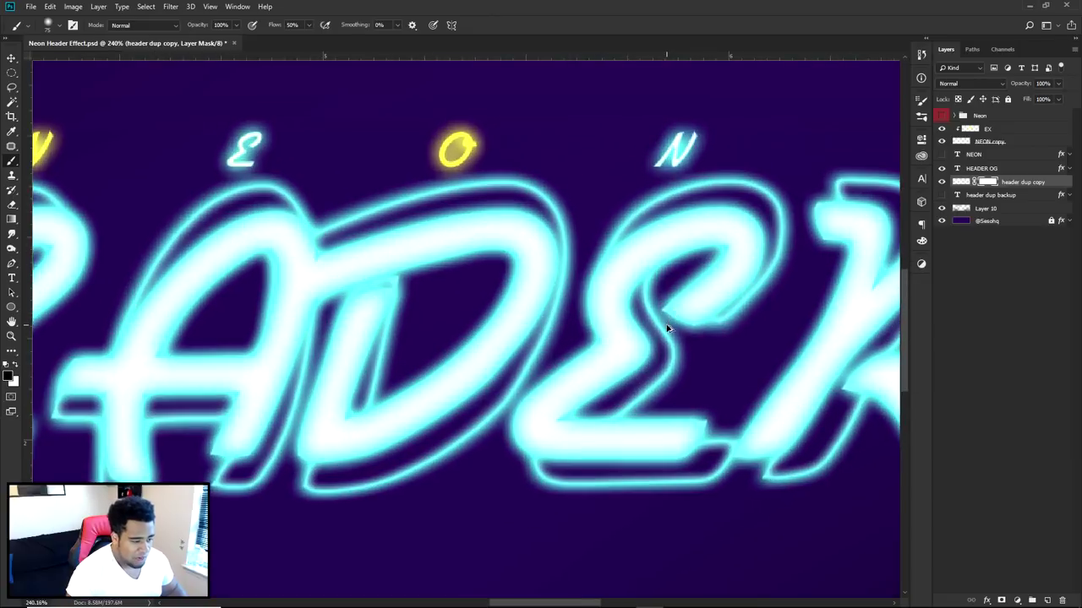
{"action": "mouse_move", "coordinate": [651, 288]}
{"action": "left_mouse_down"}
{"action": "mouse_move", "coordinate": [666, 343]}
{"action": "mouse_move", "coordinate": [626, 395]}
{"action": "mouse_move", "coordinate": [634, 406]}
{"action": "mouse_move", "coordinate": [594, 406]}
{"action": "left_mouse_up"}
{"action": "mouse_move", "coordinate": [371, 338]}
{"action": "left_mouse_down"}
{"action": "mouse_move", "coordinate": [376, 276]}
{"action": "mouse_move", "coordinate": [367, 315]}
{"action": "left_mouse_up"}
{"action": "left_click_drag", "start_coordinate": [302, 378], "coordinate": [678, 383]}
{"action": "mouse_move", "coordinate": [499, 398]}
{"action": "left_mouse_down"}
{"action": "mouse_move", "coordinate": [496, 505]}
{"action": "mouse_move", "coordinate": [533, 523]}
{"action": "mouse_move", "coordinate": [503, 515]}
{"action": "left_mouse_up"}
{"action": "left_click_drag", "start_coordinate": [454, 442], "coordinate": [693, 459]}
{"action": "mouse_move", "coordinate": [592, 329]}
{"action": "left_mouse_down"}
{"action": "mouse_move", "coordinate": [658, 291]}
{"action": "mouse_move", "coordinate": [630, 310]}
{"action": "mouse_move", "coordinate": [609, 365]}
{"action": "mouse_move", "coordinate": [645, 460]}
{"action": "mouse_move", "coordinate": [561, 415]}
{"action": "mouse_move", "coordinate": [534, 442]}
{"action": "mouse_move", "coordinate": [558, 414]}
{"action": "mouse_move", "coordinate": [550, 425]}
{"action": "mouse_move", "coordinate": [580, 432]}
{"action": "mouse_move", "coordinate": [631, 474]}
{"action": "mouse_move", "coordinate": [587, 505]}
{"action": "mouse_move", "coordinate": [587, 536]}
{"action": "left_mouse_up"}
{"action": "left_click_drag", "start_coordinate": [566, 473], "coordinate": [742, 447]}
{"action": "mouse_move", "coordinate": [411, 375]}
{"action": "left_mouse_down"}
{"action": "mouse_move", "coordinate": [350, 391]}
{"action": "mouse_move", "coordinate": [399, 404]}
{"action": "mouse_move", "coordinate": [354, 442]}
{"action": "mouse_move", "coordinate": [437, 321]}
{"action": "mouse_move", "coordinate": [389, 330]}
{"action": "mouse_move", "coordinate": [405, 351]}
{"action": "left_mouse_up"}
{"action": "mouse_move", "coordinate": [536, 454]}
{"action": "left_mouse_down"}
{"action": "mouse_move", "coordinate": [475, 524]}
{"action": "mouse_move", "coordinate": [500, 493]}
{"action": "mouse_move", "coordinate": [485, 496]}
{"action": "mouse_move", "coordinate": [476, 525]}
{"action": "left_mouse_up"}
{"action": "scroll", "coordinate": [580, 387], "scroll_direction": "down", "scroll_amount": 3}
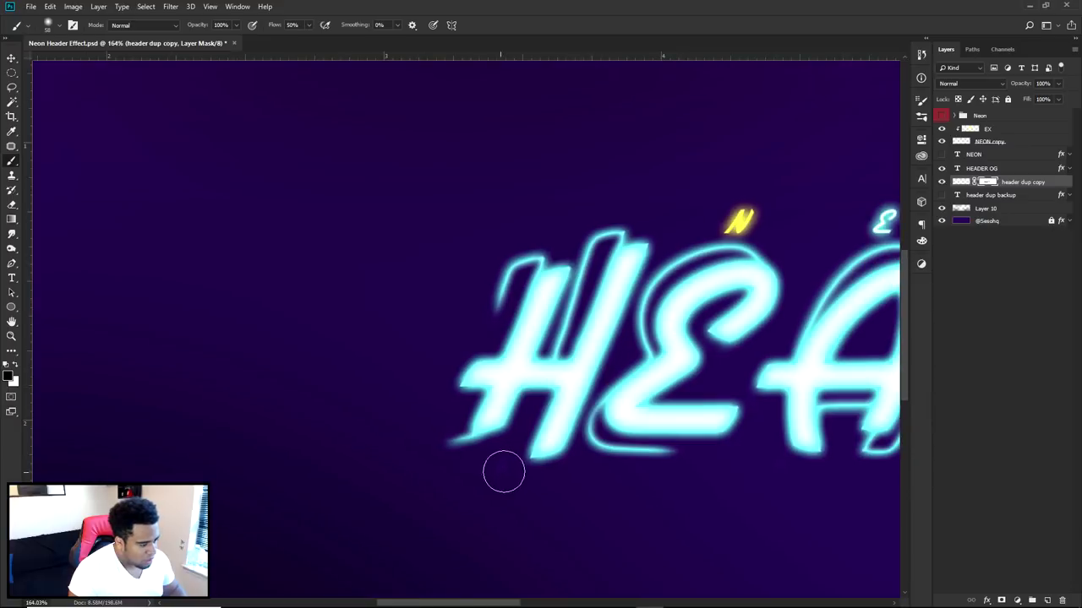
{"action": "left_click_drag", "start_coordinate": [323, 461], "coordinate": [393, 448]}
Brush black on the mask over the outline at the R's upper-left end and the foot of its left leg.
{"action": "scroll", "coordinate": [251, 469], "scroll_direction": "right", "scroll_amount": 5}
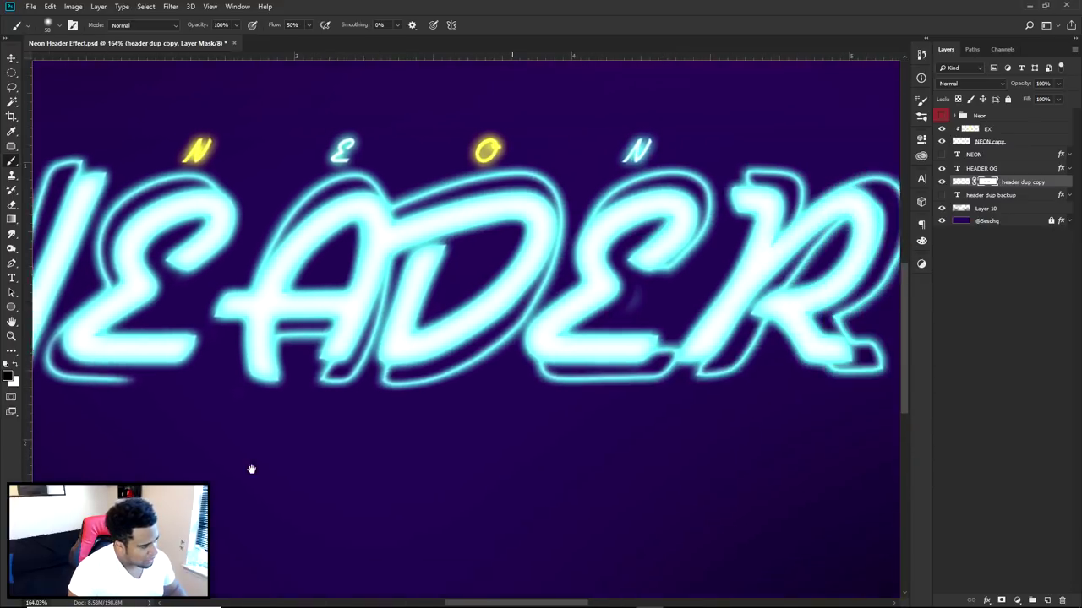
{"action": "scroll", "coordinate": [502, 374], "scroll_direction": "up", "scroll_amount": 2}
{"action": "scroll", "coordinate": [677, 321], "scroll_direction": "down", "scroll_amount": 1}
{"action": "left_click_drag", "start_coordinate": [668, 292], "coordinate": [651, 262]}
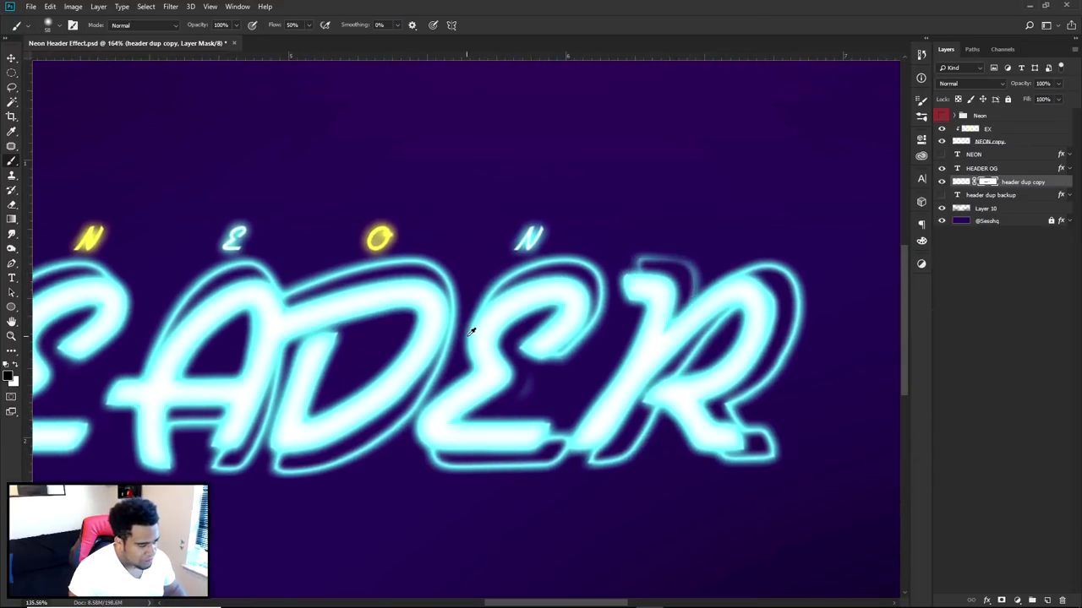
{"action": "scroll", "coordinate": [471, 333], "scroll_direction": "down", "scroll_amount": 2}
{"action": "left_click_drag", "start_coordinate": [862, 286], "coordinate": [770, 320]}
{"action": "scroll", "coordinate": [721, 338], "scroll_direction": "up", "scroll_amount": 2}
{"action": "mouse_move", "coordinate": [603, 278]}
{"action": "left_mouse_down"}
{"action": "mouse_move", "coordinate": [607, 318]}
{"action": "mouse_move", "coordinate": [599, 300]}
{"action": "mouse_move", "coordinate": [629, 317]}
{"action": "mouse_move", "coordinate": [671, 254]}
{"action": "mouse_move", "coordinate": [587, 510]}
{"action": "mouse_move", "coordinate": [573, 476]}
{"action": "mouse_move", "coordinate": [559, 483]}
{"action": "mouse_move", "coordinate": [518, 563]}
{"action": "mouse_move", "coordinate": [650, 388]}
{"action": "mouse_move", "coordinate": [663, 395]}
{"action": "mouse_move", "coordinate": [668, 365]}
{"action": "mouse_move", "coordinate": [730, 331]}
{"action": "mouse_move", "coordinate": [702, 373]}
{"action": "left_mouse_up"}
{"action": "scroll", "coordinate": [753, 527], "scroll_direction": "down", "scroll_amount": 4}
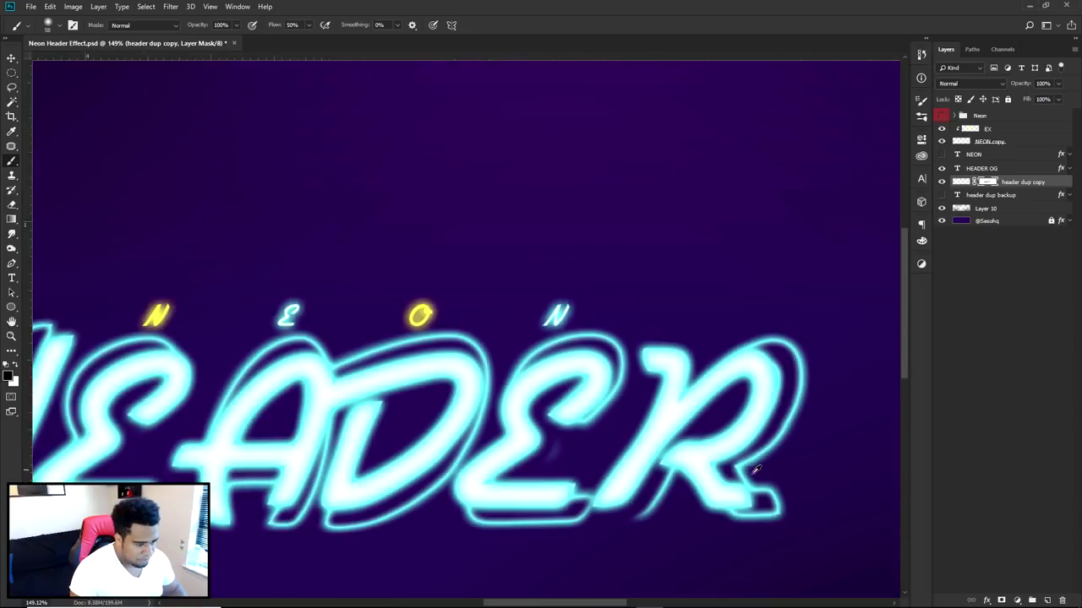
Mask out the outline around the foot of the R's right leg with the black brush.
{"action": "scroll", "coordinate": [767, 482], "scroll_direction": "up", "scroll_amount": 3}
{"action": "scroll", "coordinate": [767, 482], "scroll_direction": "up", "scroll_amount": 2}
{"action": "mouse_move", "coordinate": [743, 519]}
{"action": "left_mouse_down"}
{"action": "mouse_move", "coordinate": [681, 509]}
{"action": "mouse_move", "coordinate": [831, 468]}
{"action": "mouse_move", "coordinate": [753, 483]}
{"action": "left_mouse_up"}
{"action": "scroll", "coordinate": [753, 483], "scroll_direction": "down", "scroll_amount": 2}
{"action": "key", "text": "v"}
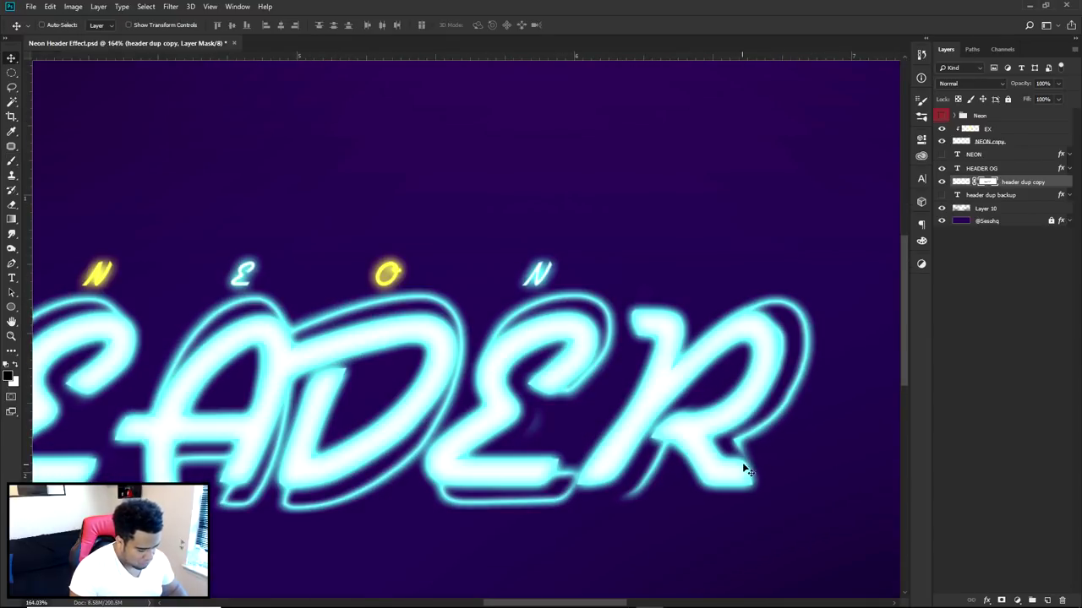
{"action": "key", "text": "b"}
{"action": "scroll", "coordinate": [736, 463], "scroll_direction": "up", "scroll_amount": 3}
{"action": "left_click", "coordinate": [758, 473]}
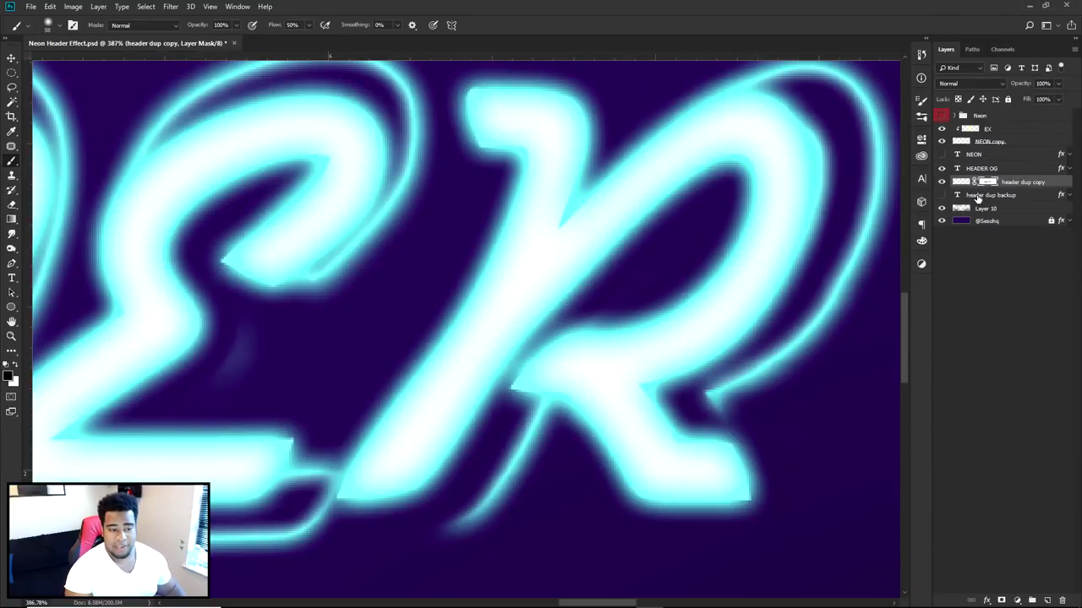
Restore the outline inside the last E by painting white on the mask, and hide it again with black.
{"action": "scroll", "coordinate": [723, 428], "scroll_direction": "down", "scroll_amount": 4}
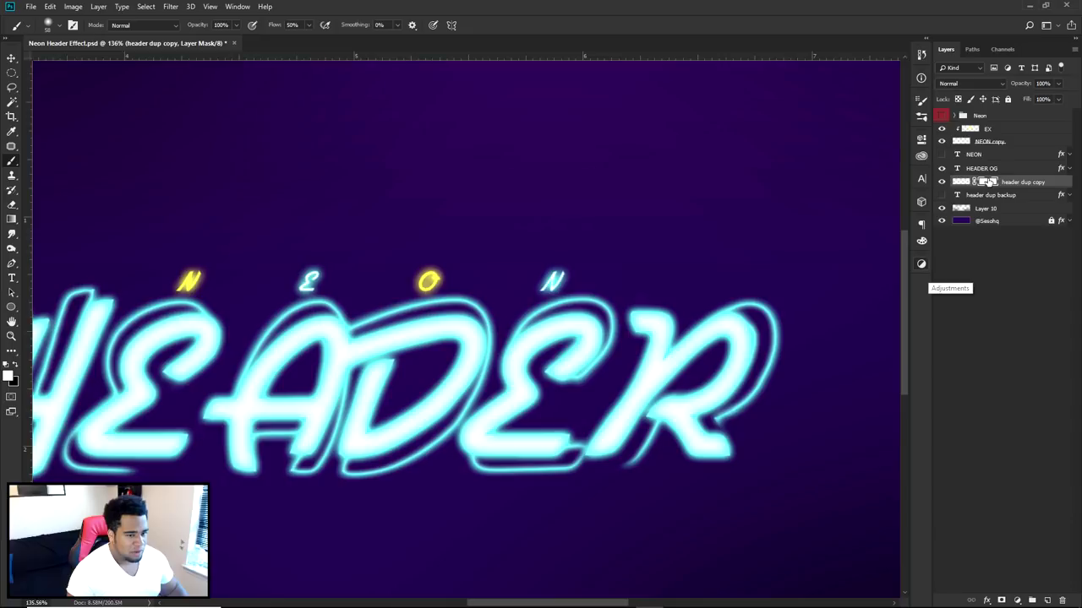
{"action": "mouse_move", "coordinate": [550, 380]}
{"action": "left_mouse_down"}
{"action": "mouse_move", "coordinate": [522, 431]}
{"action": "mouse_move", "coordinate": [543, 345]}
{"action": "left_mouse_up"}
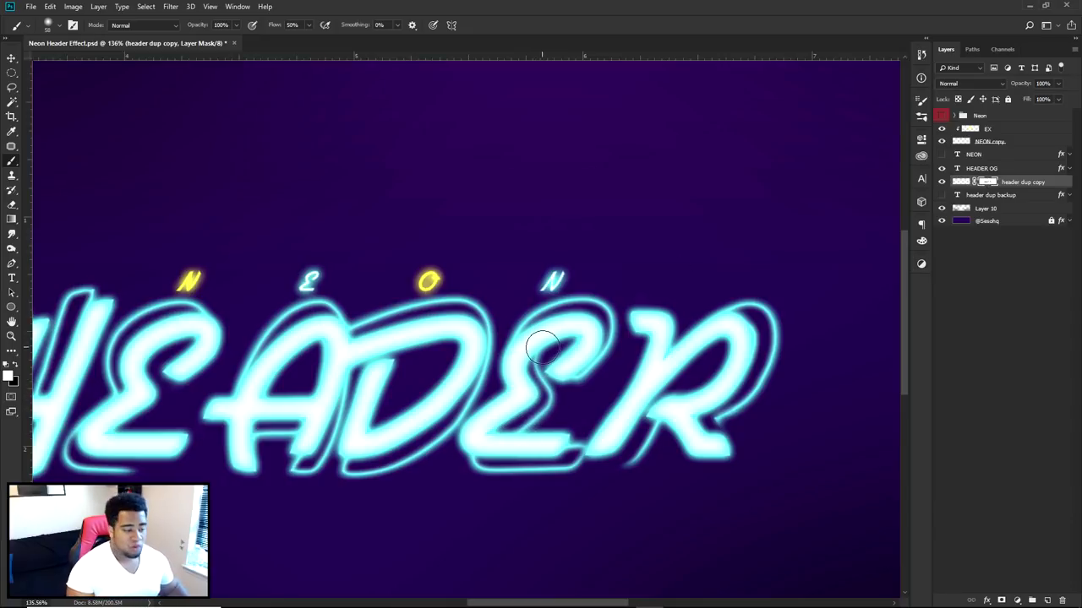
{"action": "mouse_move", "coordinate": [545, 359]}
{"action": "left_mouse_down"}
{"action": "mouse_move", "coordinate": [555, 394]}
{"action": "mouse_move", "coordinate": [543, 369]}
{"action": "mouse_move", "coordinate": [536, 414]}
{"action": "left_mouse_up"}
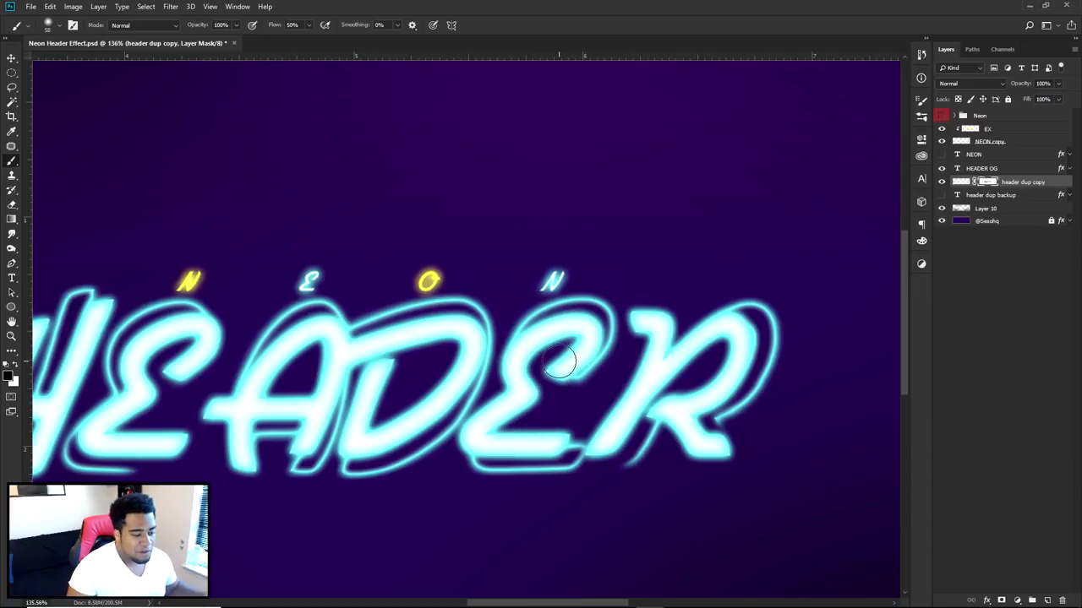
Examine the whole banner and compare it with the header dup copy outline hidden and shown.
{"action": "key", "text": "v"}
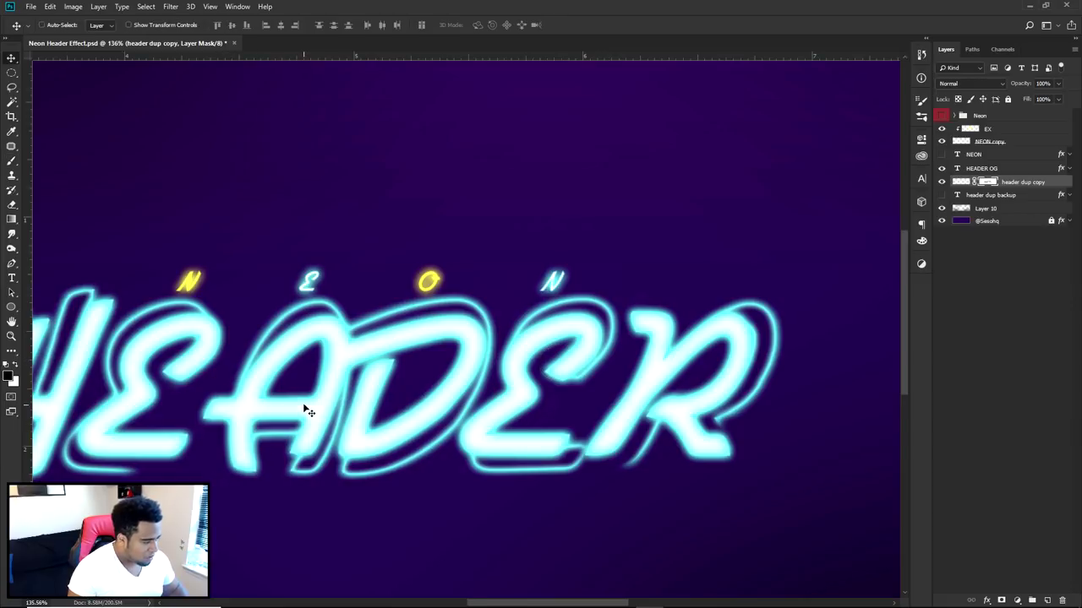
{"action": "scroll", "coordinate": [302, 403], "scroll_direction": "down", "scroll_amount": 3}
{"action": "scroll", "coordinate": [302, 409], "scroll_direction": "down", "scroll_amount": 2}
{"action": "key", "text": "ctrl+0"}
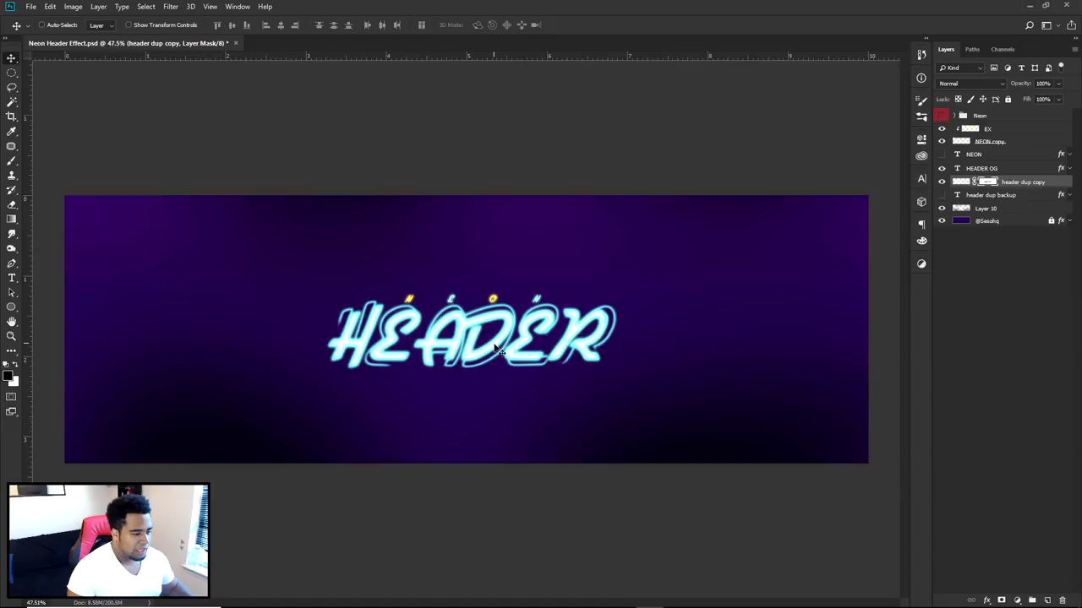
{"action": "scroll", "coordinate": [497, 348], "scroll_direction": "up", "scroll_amount": 2}
{"action": "left_click", "coordinate": [1008, 142]}
{"action": "left_click", "coordinate": [1001, 128], "text": "shift"}
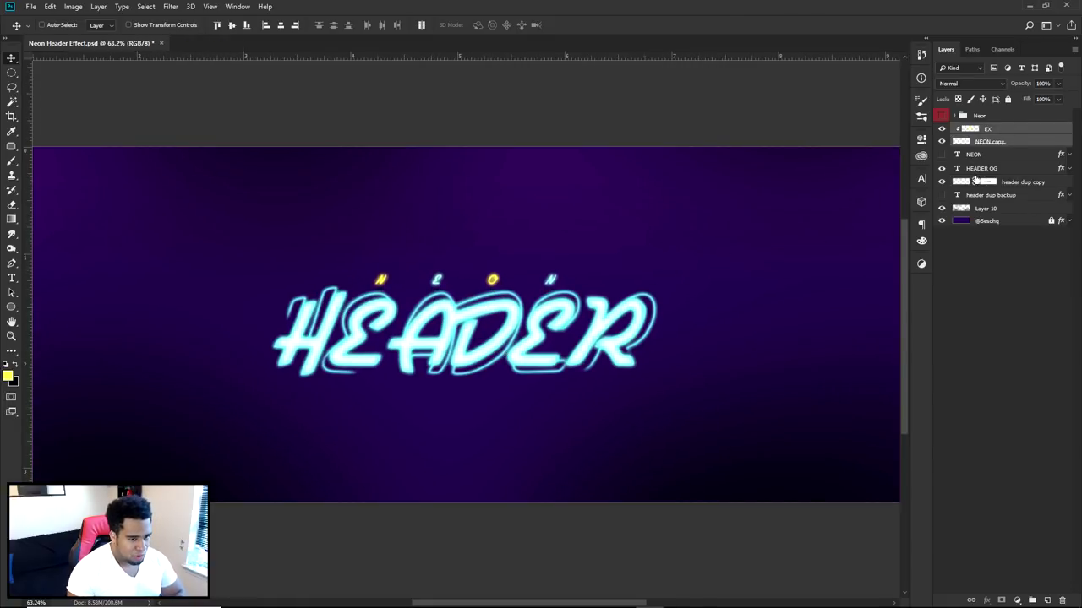
{"action": "left_click", "coordinate": [941, 181]}
{"action": "left_click", "coordinate": [941, 181]}
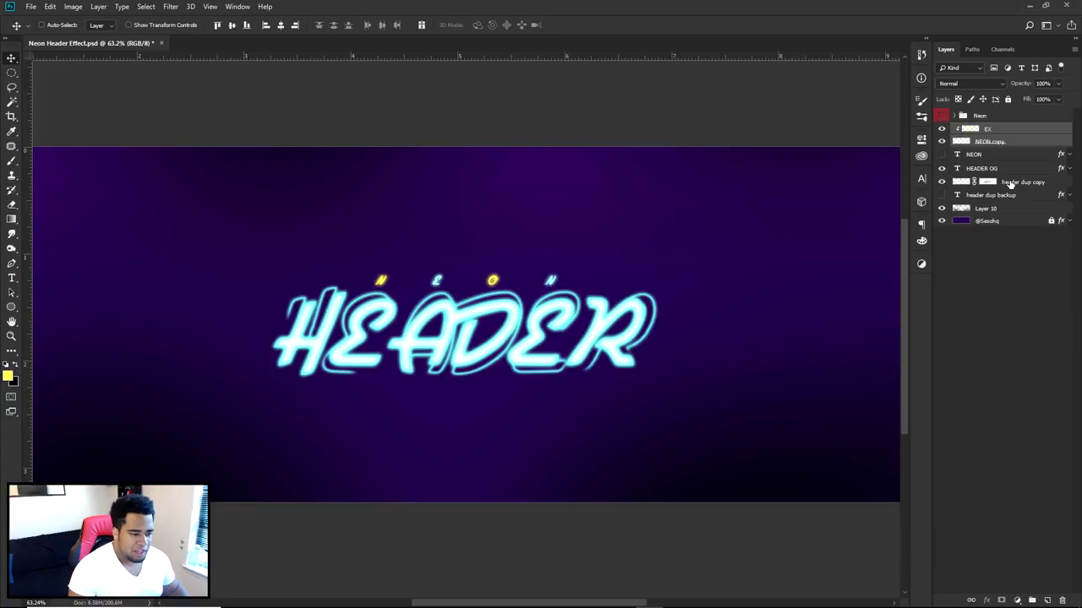
{"action": "left_click", "coordinate": [961, 182]}
{"action": "left_click", "coordinate": [941, 182]}
{"action": "left_click", "coordinate": [941, 182]}
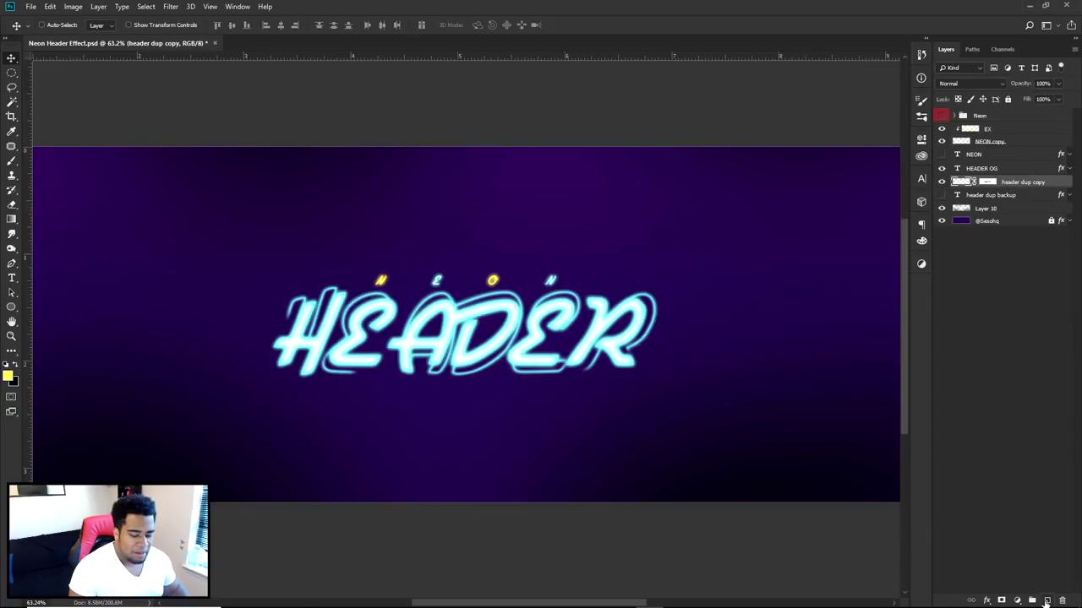
Create a new layer above header dup copy and clip it to that outline layer.
{"action": "left_click", "coordinate": [1019, 194]}
{"action": "left_click", "coordinate": [1022, 182]}
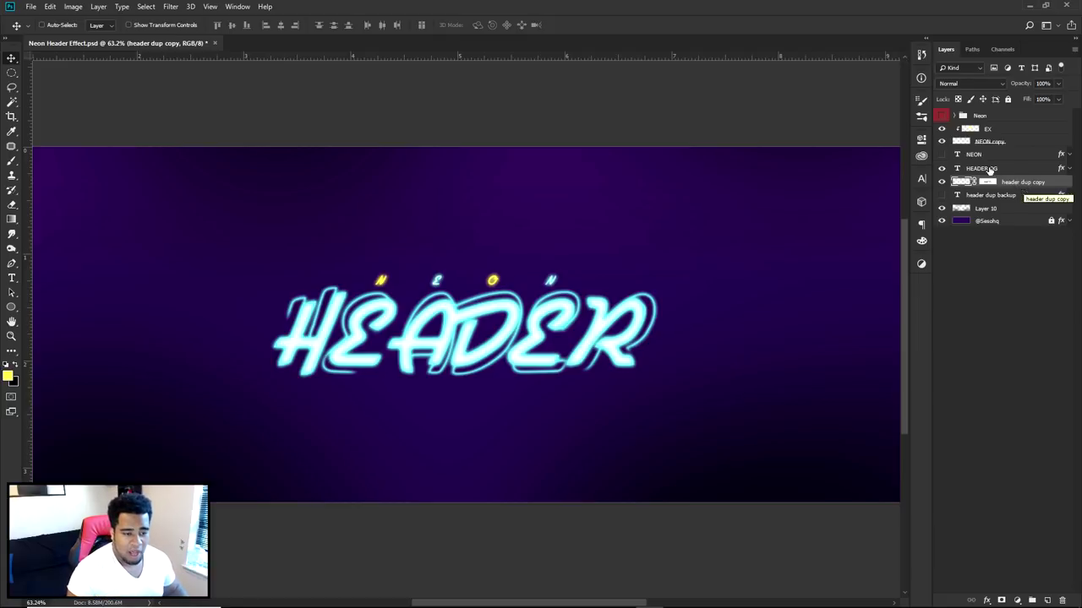
{"action": "left_click", "coordinate": [1047, 599]}
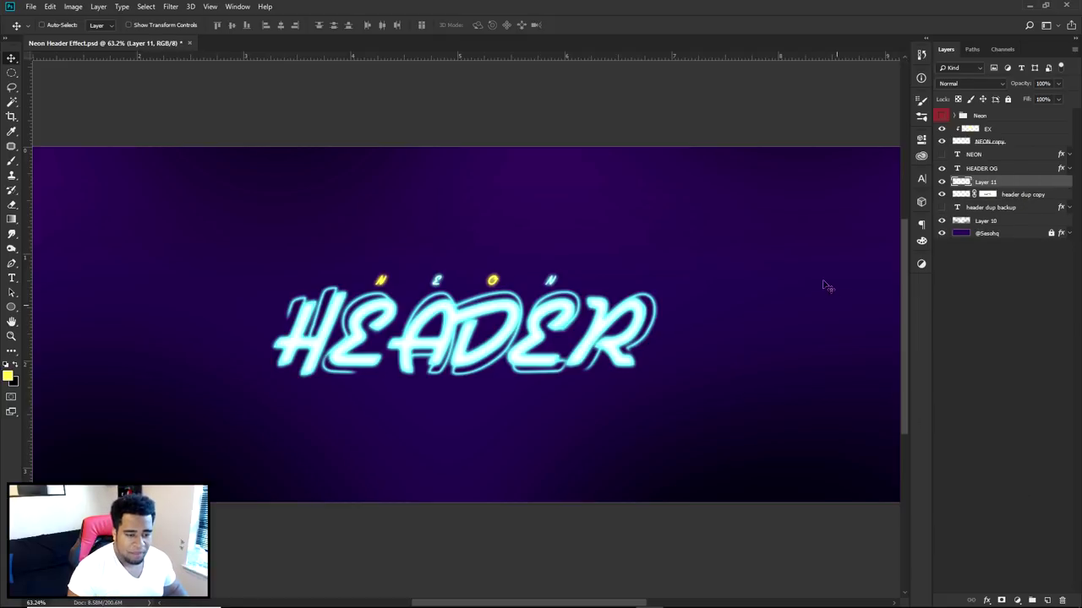
{"action": "right_click", "coordinate": [1014, 186]}
{"action": "left_click", "coordinate": [947, 345]}
Rename the header dup copy layer as Header Stroke.
{"action": "left_click", "coordinate": [942, 194]}
{"action": "left_click", "coordinate": [942, 194]}
{"action": "left_click", "coordinate": [942, 194]}
{"action": "left_click", "coordinate": [942, 194]}
{"action": "double_click", "coordinate": [1024, 193]}
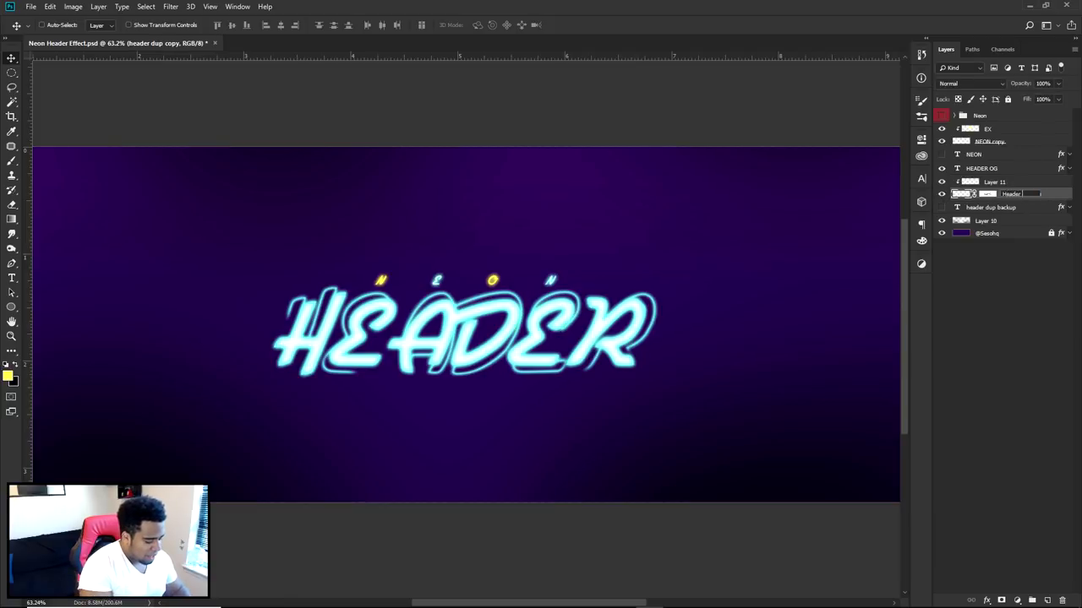
{"action": "key", "text": "Return"}
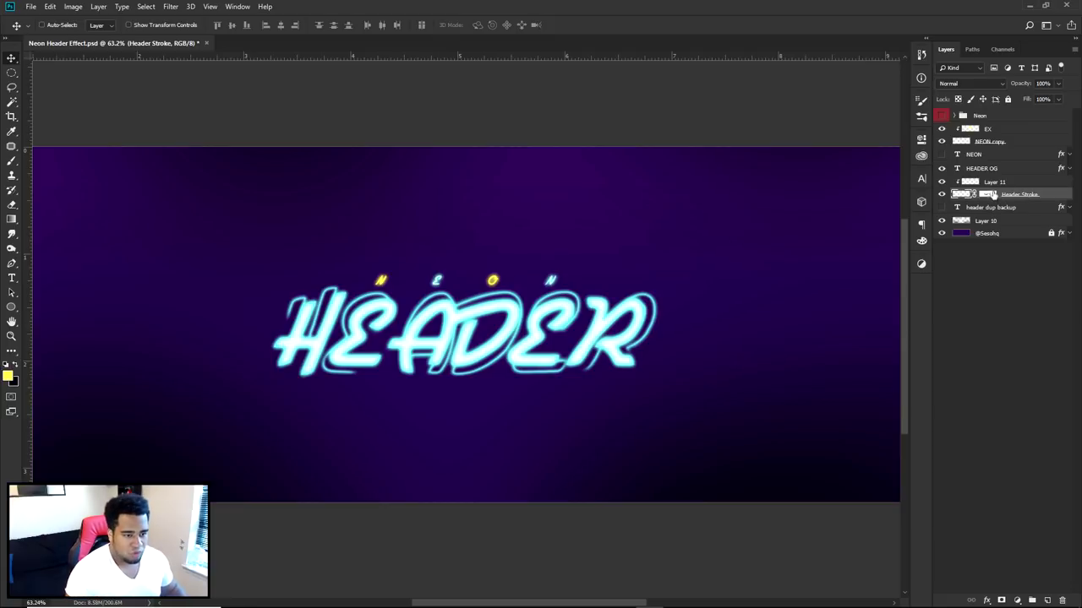
Brush yellow on the clipped Layer 11 over the outline around the first E.
{"action": "left_click", "coordinate": [999, 183]}
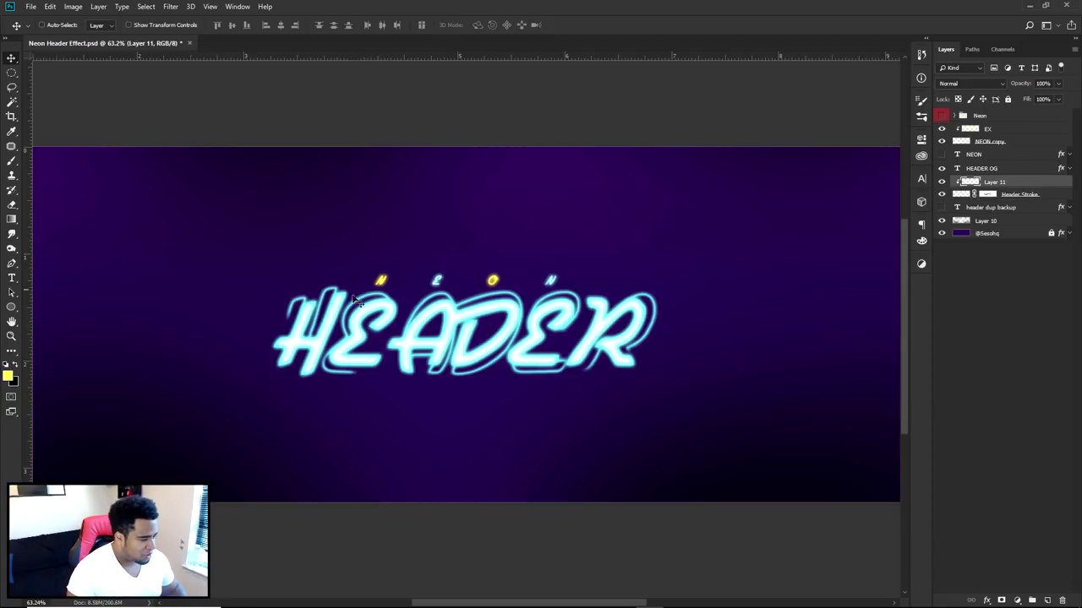
{"action": "scroll", "coordinate": [357, 328], "scroll_direction": "up", "scroll_amount": 5}
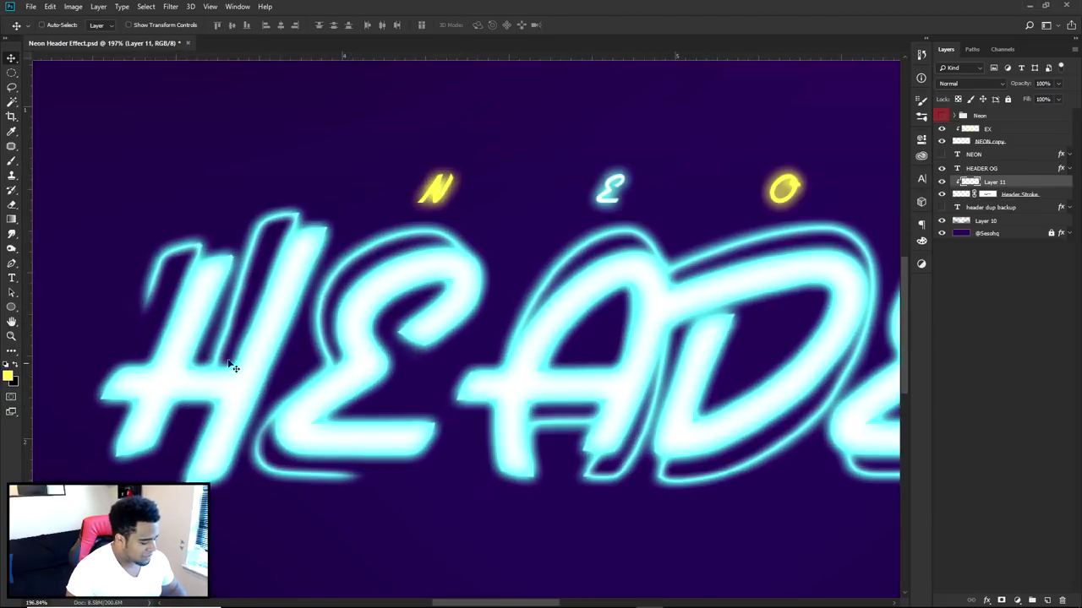
{"action": "key", "text": "b"}
{"action": "mouse_move", "coordinate": [458, 241]}
{"action": "left_mouse_down"}
{"action": "mouse_move", "coordinate": [364, 260]}
{"action": "mouse_move", "coordinate": [323, 330]}
{"action": "mouse_move", "coordinate": [448, 232]}
{"action": "mouse_move", "coordinate": [355, 338]}
{"action": "mouse_move", "coordinate": [286, 385]}
{"action": "mouse_move", "coordinate": [295, 482]}
{"action": "left_mouse_up"}
{"action": "left_click_drag", "start_coordinate": [423, 242], "coordinate": [333, 327]}
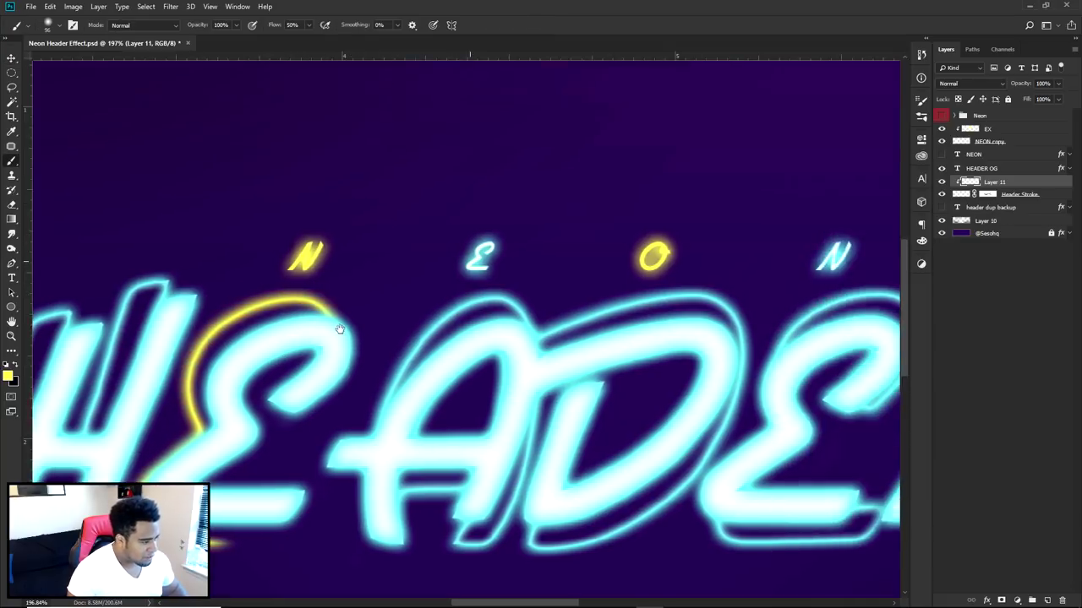
Brush yellow on Layer 11 over the outlines of the A, D and last E and the R's right curve.
{"action": "mouse_move", "coordinate": [386, 440]}
{"action": "left_mouse_down"}
{"action": "mouse_move", "coordinate": [449, 311]}
{"action": "mouse_move", "coordinate": [417, 372]}
{"action": "mouse_move", "coordinate": [535, 322]}
{"action": "mouse_move", "coordinate": [576, 321]}
{"action": "mouse_move", "coordinate": [627, 328]}
{"action": "mouse_move", "coordinate": [721, 383]}
{"action": "mouse_move", "coordinate": [724, 339]}
{"action": "mouse_move", "coordinate": [652, 520]}
{"action": "mouse_move", "coordinate": [722, 416]}
{"action": "mouse_move", "coordinate": [560, 548]}
{"action": "mouse_move", "coordinate": [582, 456]}
{"action": "mouse_move", "coordinate": [580, 427]}
{"action": "mouse_move", "coordinate": [571, 520]}
{"action": "mouse_move", "coordinate": [531, 522]}
{"action": "mouse_move", "coordinate": [550, 429]}
{"action": "left_mouse_up"}
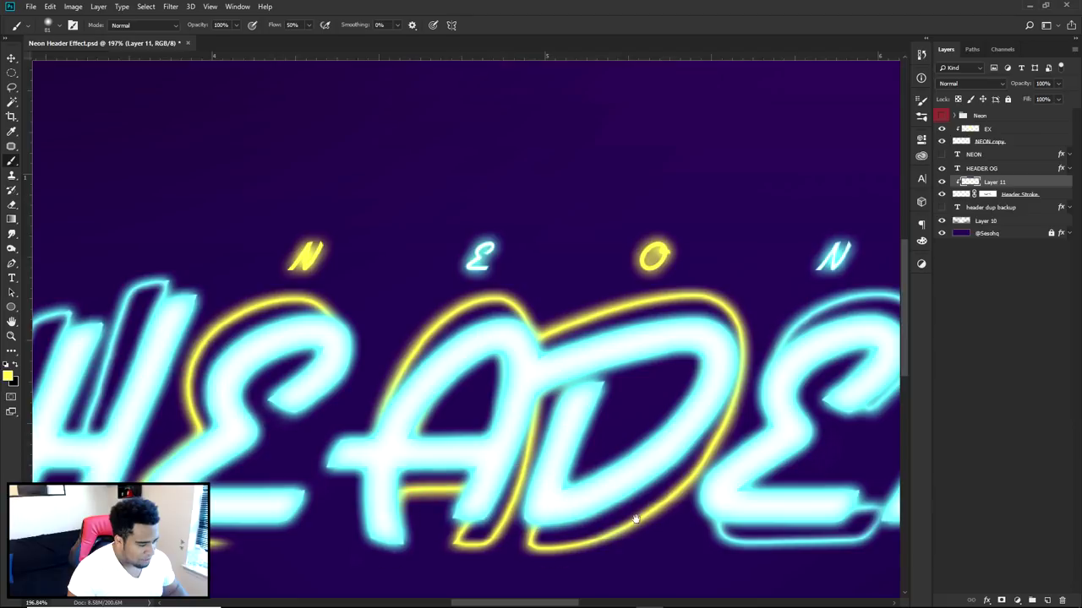
{"action": "left_click_drag", "start_coordinate": [461, 507], "coordinate": [362, 496]}
{"action": "mouse_move", "coordinate": [433, 493]}
{"action": "left_mouse_down"}
{"action": "mouse_move", "coordinate": [514, 516]}
{"action": "mouse_move", "coordinate": [495, 516]}
{"action": "mouse_move", "coordinate": [534, 484]}
{"action": "mouse_move", "coordinate": [583, 493]}
{"action": "left_mouse_up"}
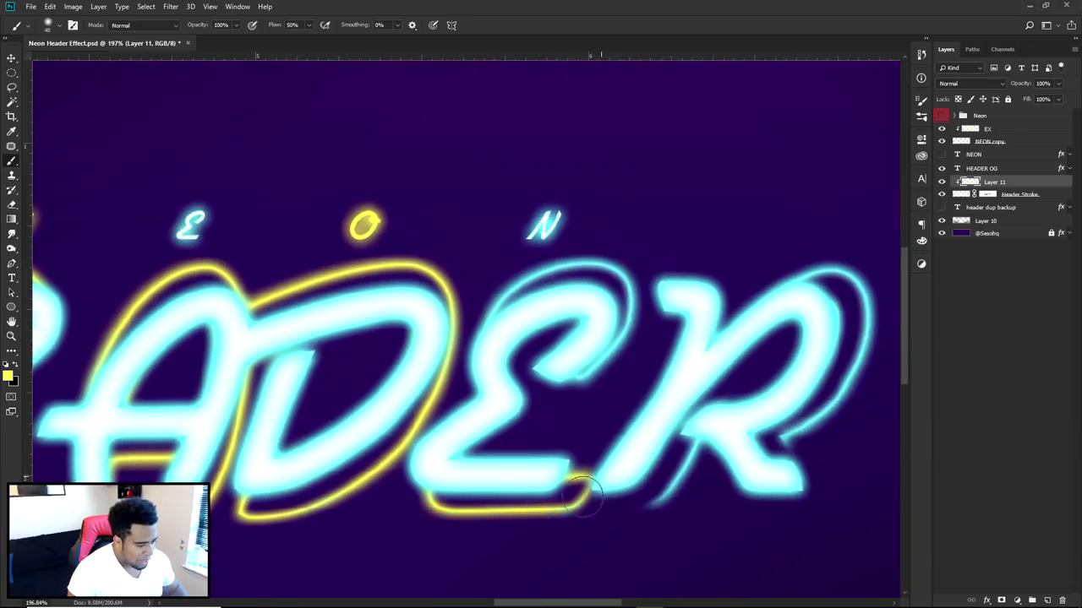
{"action": "mouse_move", "coordinate": [484, 325]}
{"action": "left_mouse_down"}
{"action": "mouse_move", "coordinate": [564, 254]}
{"action": "mouse_move", "coordinate": [633, 303]}
{"action": "left_mouse_up"}
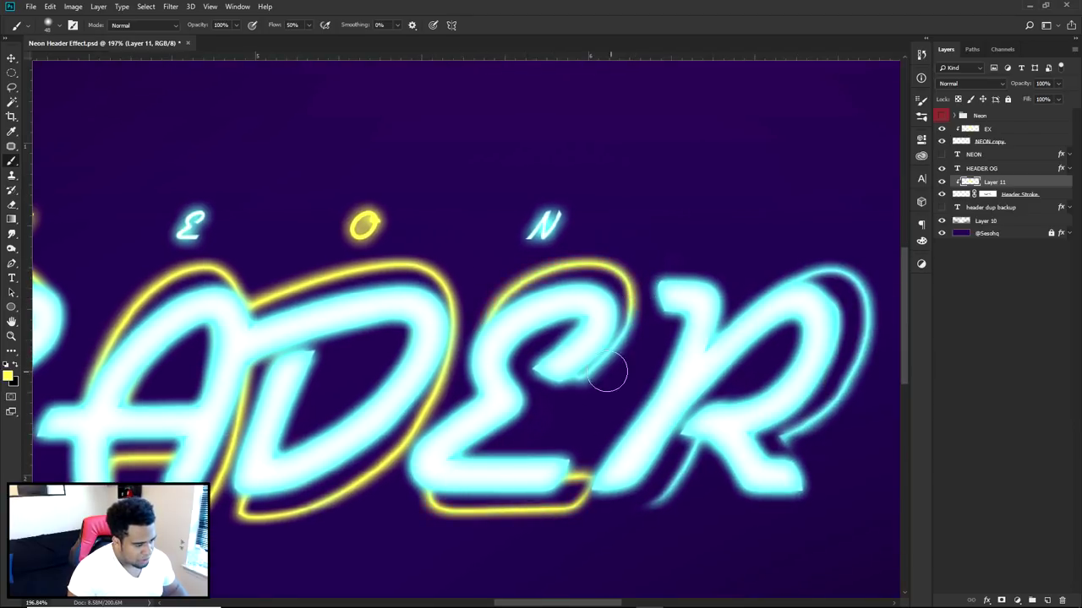
{"action": "scroll", "coordinate": [517, 405], "scroll_direction": "right", "scroll_amount": 5}
{"action": "mouse_move", "coordinate": [532, 277]}
{"action": "left_mouse_down"}
{"action": "mouse_move", "coordinate": [609, 290]}
{"action": "mouse_move", "coordinate": [528, 433]}
{"action": "left_mouse_up"}
{"action": "scroll", "coordinate": [505, 452], "scroll_direction": "down", "scroll_amount": 3}
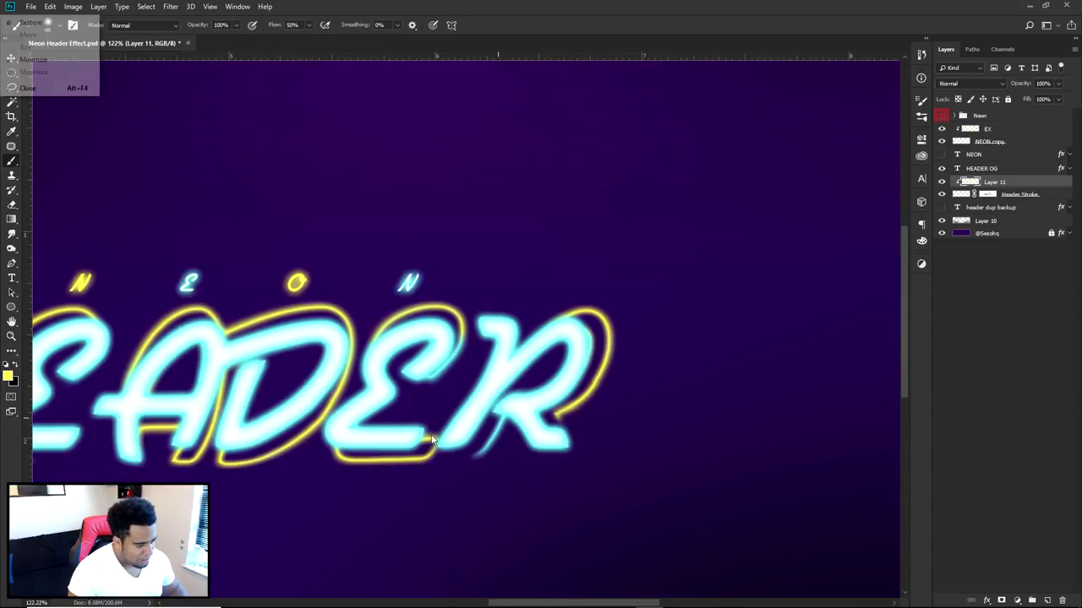
Brush yellow over the outline beside the H's right upright on Layer 11.
{"action": "scroll", "coordinate": [536, 379], "scroll_direction": "up", "scroll_amount": 1}
{"action": "scroll", "coordinate": [655, 331], "scroll_direction": "down", "scroll_amount": 1}
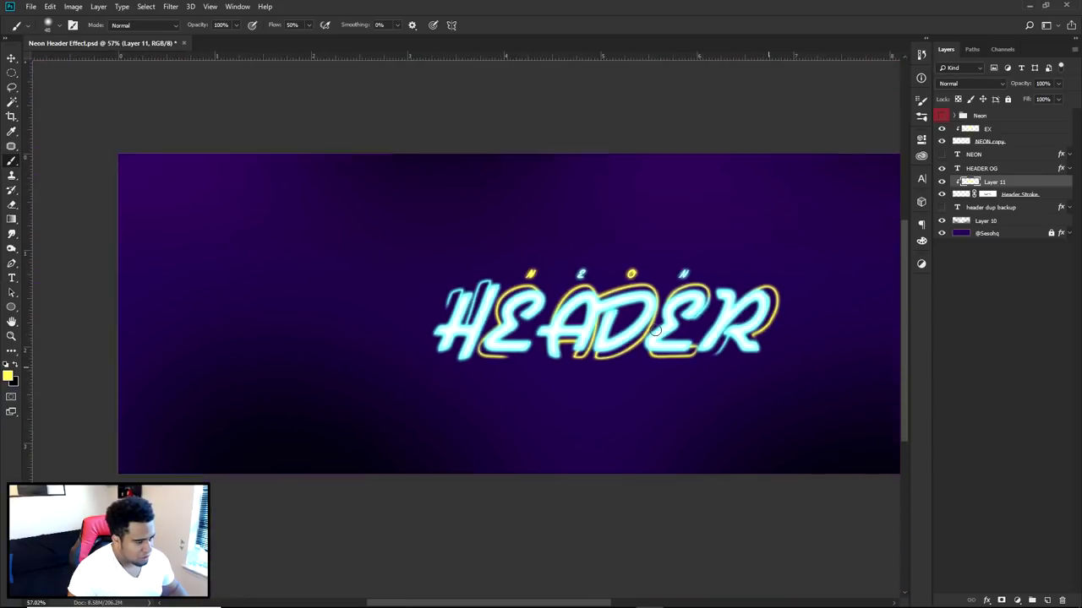
{"action": "scroll", "coordinate": [403, 188], "scroll_direction": "up", "scroll_amount": 3}
{"action": "left_click_drag", "start_coordinate": [403, 187], "coordinate": [382, 314]}
{"action": "scroll", "coordinate": [589, 289], "scroll_direction": "down", "scroll_amount": 5}
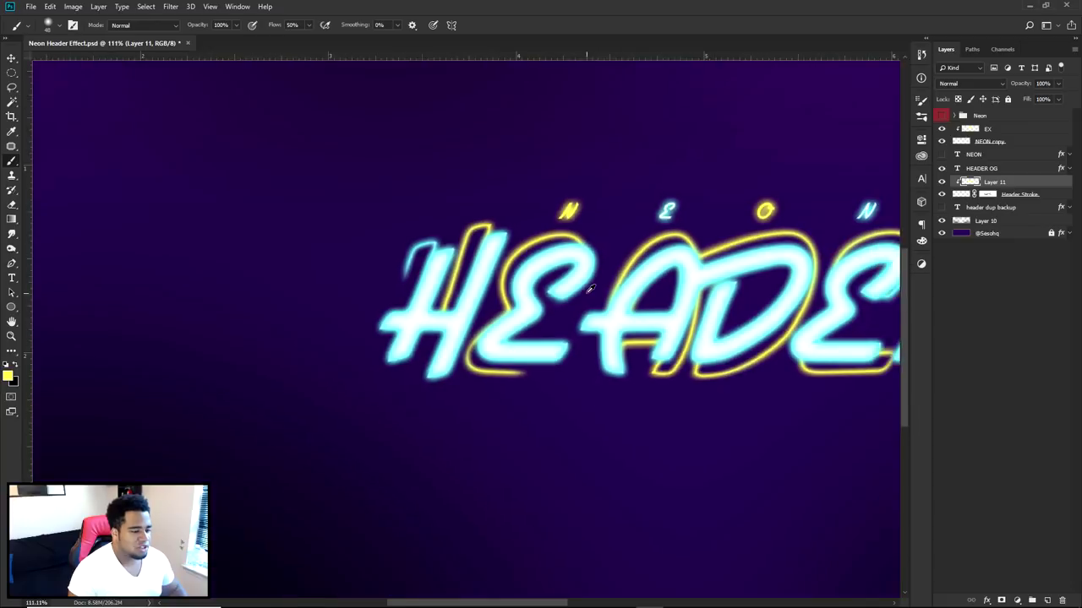
Erase the yellow on Layer 11 where the A's top meets the D's upper outline to bring back cyan.
{"action": "scroll", "coordinate": [507, 338], "scroll_direction": "up", "scroll_amount": 4}
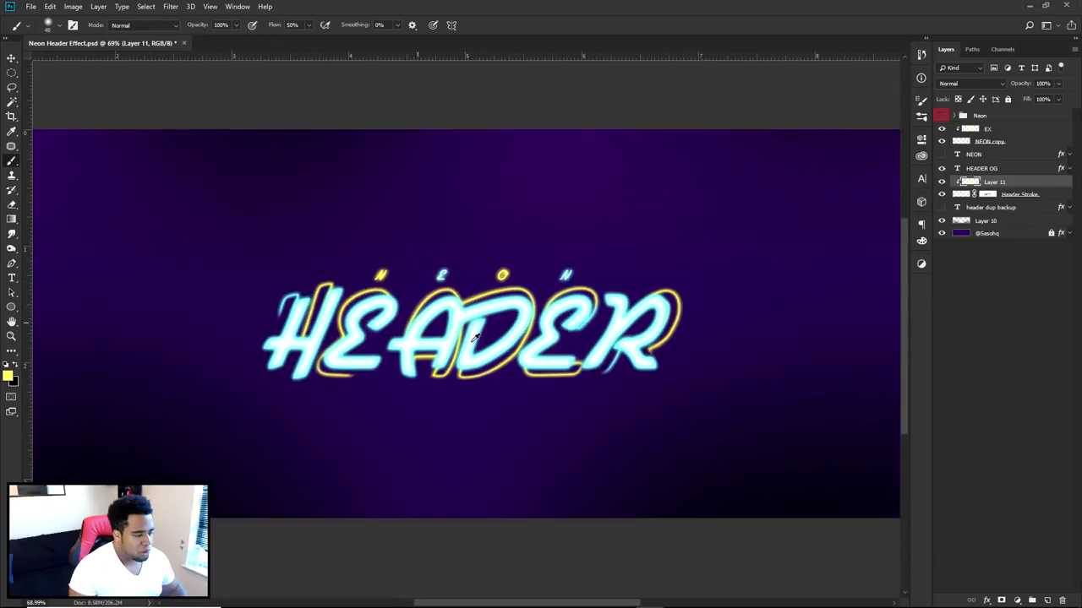
{"action": "key", "text": "e"}
{"action": "mouse_move", "coordinate": [465, 282]}
{"action": "left_mouse_down"}
{"action": "mouse_move", "coordinate": [574, 292]}
{"action": "mouse_move", "coordinate": [459, 291]}
{"action": "left_mouse_up"}
{"action": "key", "text": "v"}
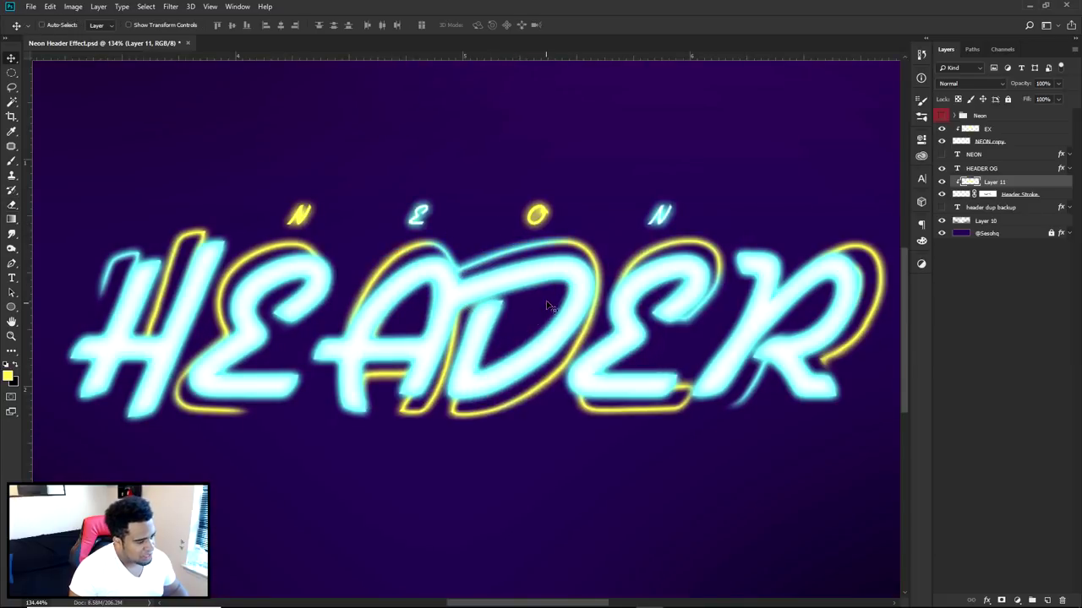
{"action": "scroll", "coordinate": [556, 306], "scroll_direction": "down", "scroll_amount": 4}
{"action": "scroll", "coordinate": [555, 306], "scroll_direction": "down", "scroll_amount": 1}
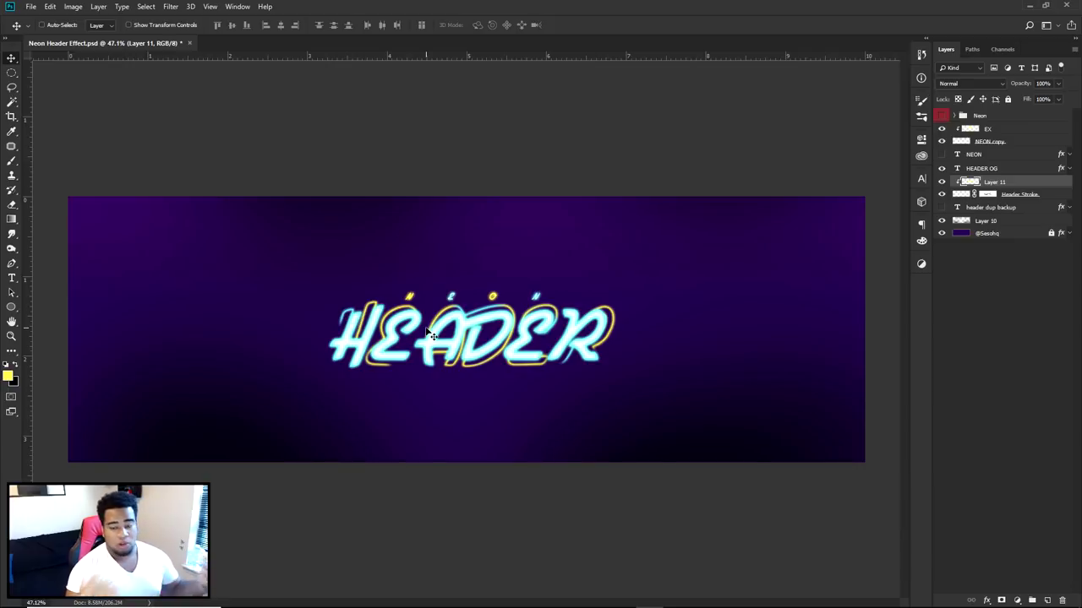
{"action": "scroll", "coordinate": [433, 336], "scroll_direction": "up", "scroll_amount": 3}
{"action": "scroll", "coordinate": [432, 336], "scroll_direction": "down", "scroll_amount": 1}
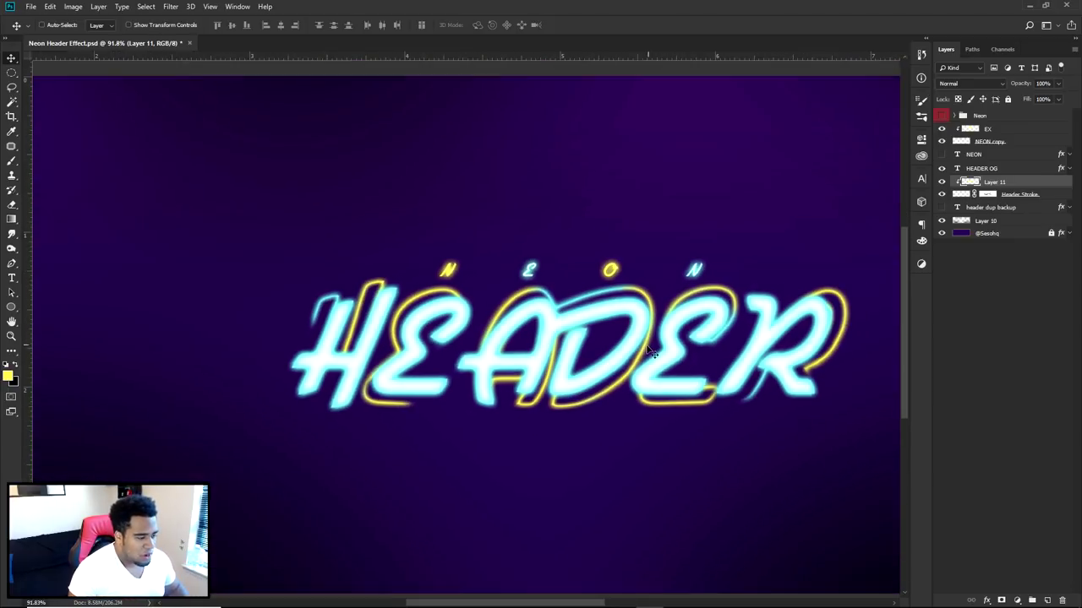
Duplicate the HEADER OG layer beneath Header Stroke and place the copy just below the original word.
{"action": "left_click", "coordinate": [976, 169]}
{"action": "left_click", "coordinate": [942, 168]}
{"action": "left_click", "coordinate": [941, 169]}
{"action": "left_click", "coordinate": [941, 168]}
{"action": "left_click", "coordinate": [941, 168]}
{"action": "left_click", "coordinate": [942, 168]}
{"action": "left_click", "coordinate": [942, 168]}
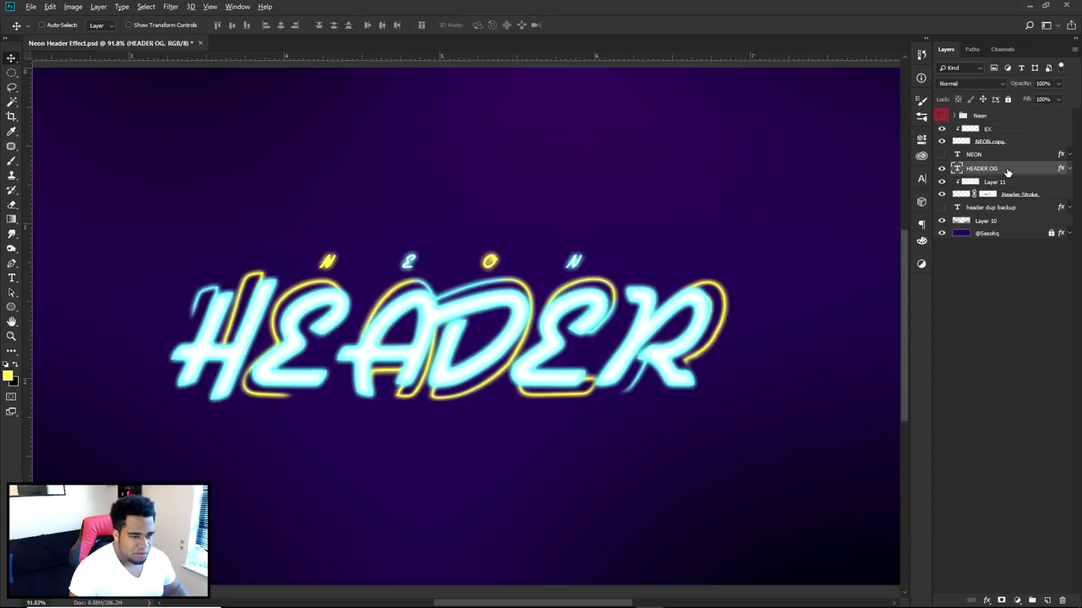
{"action": "left_click_drag", "start_coordinate": [1008, 172], "coordinate": [1004, 201]}
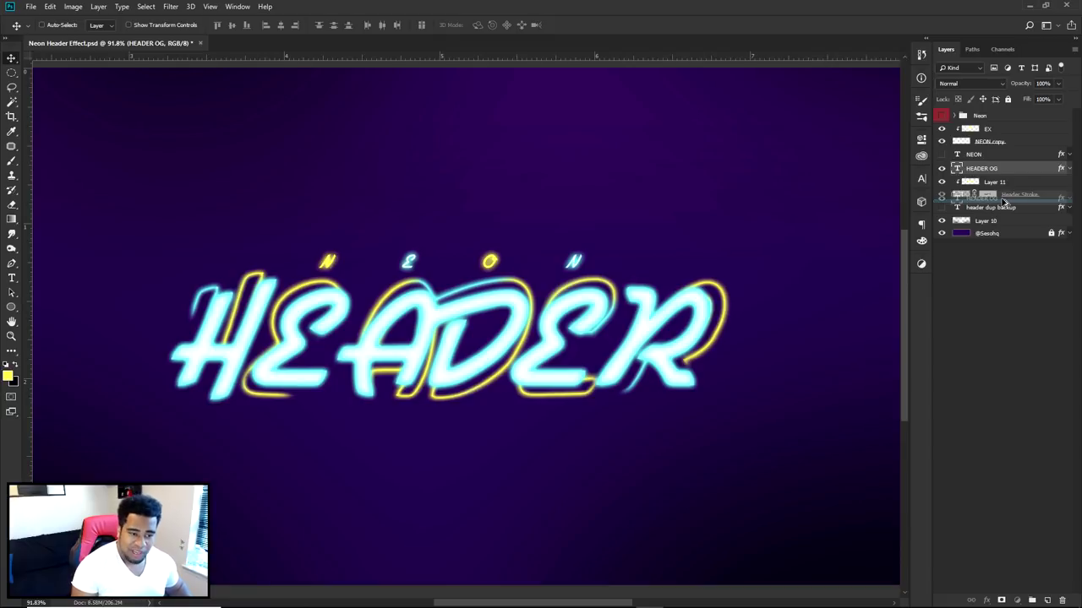
{"action": "left_click_drag", "start_coordinate": [1004, 203], "coordinate": [969, 206]}
{"action": "left_click_drag", "start_coordinate": [708, 311], "coordinate": [669, 415]}
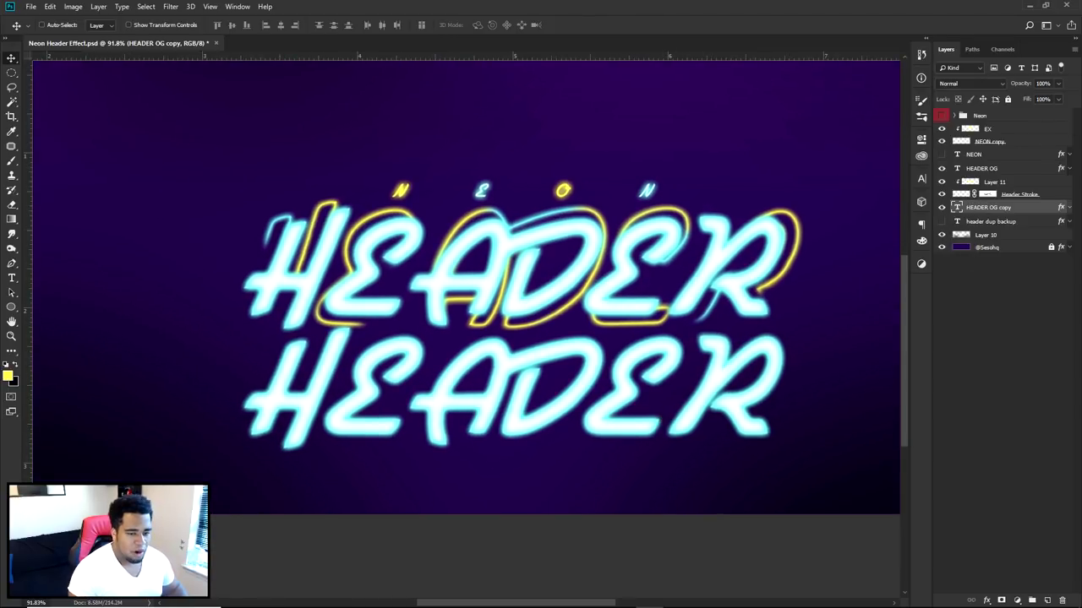
Set the HEADER OG copy layer's fill to 0% and hide its Inner Glow and Outer Glow effects.
{"action": "left_click", "coordinate": [1058, 100]}
{"action": "left_click_drag", "start_coordinate": [1038, 113], "coordinate": [1005, 113]}
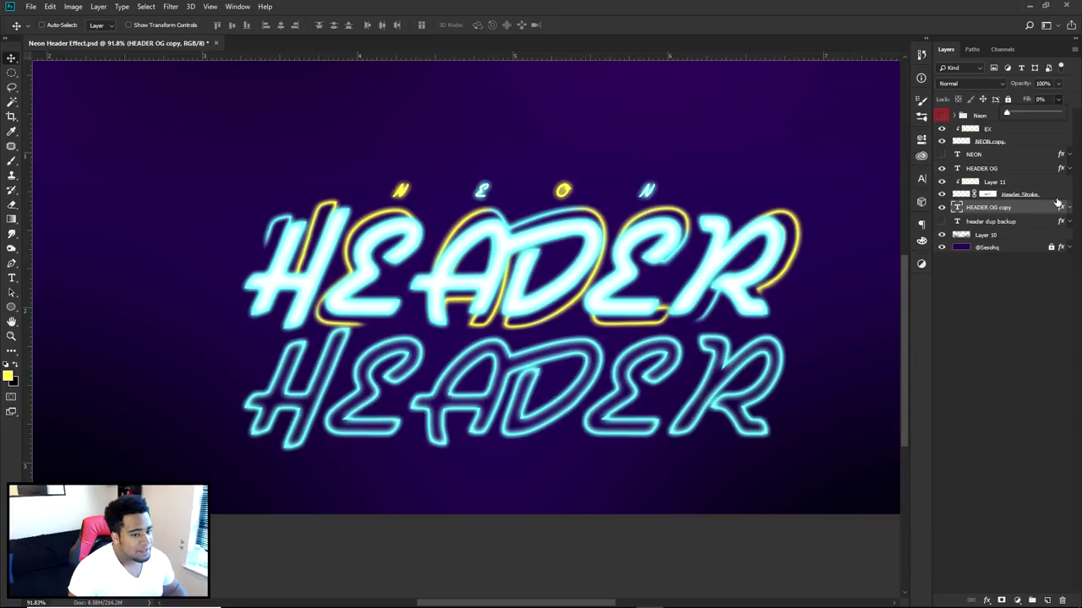
{"action": "left_click", "coordinate": [1070, 208]}
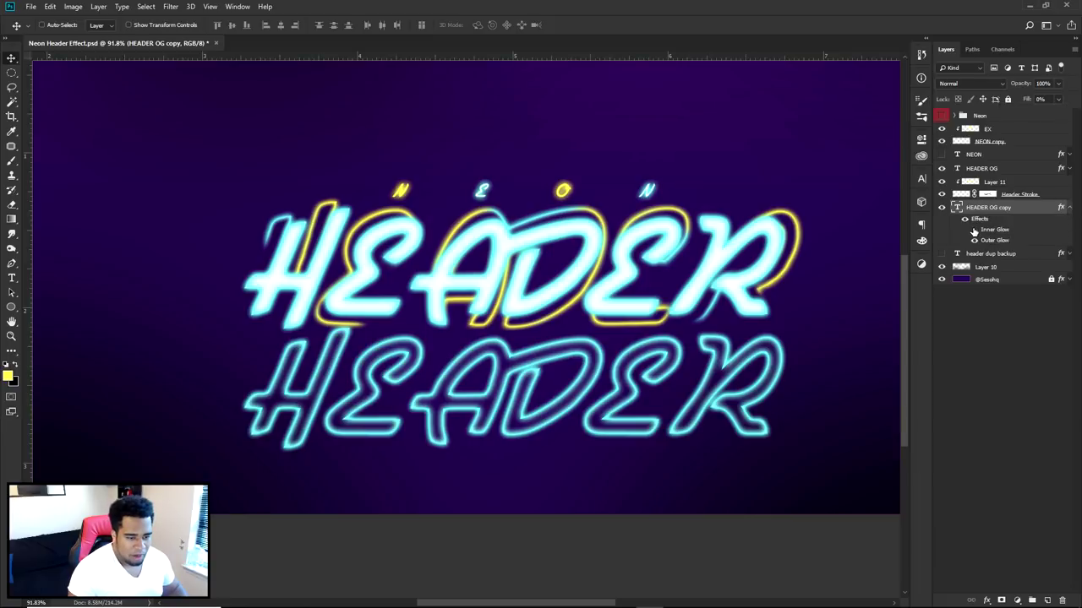
{"action": "left_click", "coordinate": [973, 229]}
{"action": "left_click", "coordinate": [974, 241]}
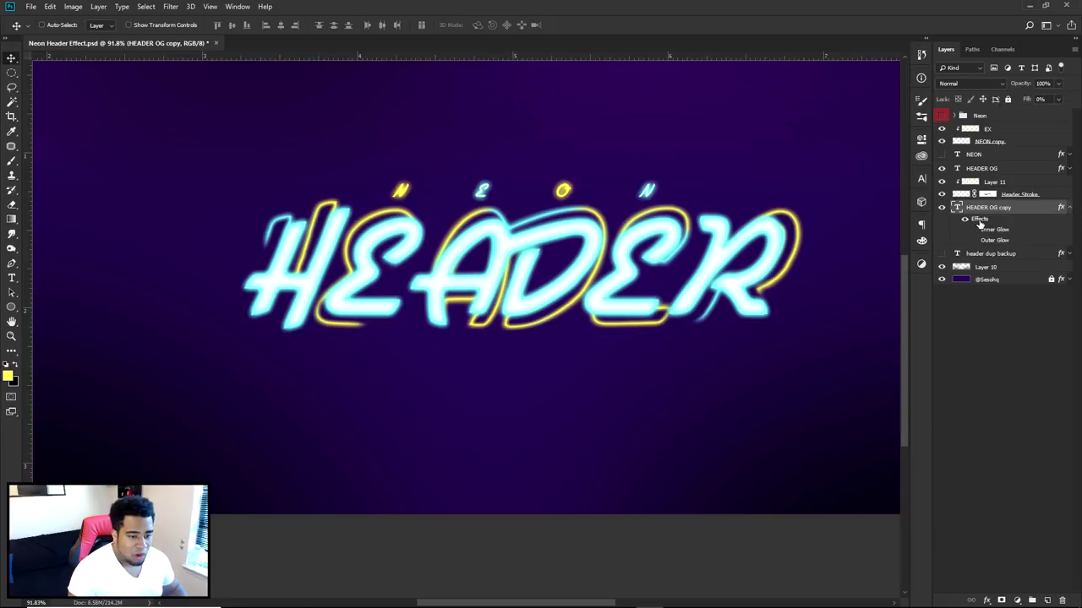
Add a purple 2 px centered Stroke to HEADER OG copy with Normal blend mode and 100% opacity.
{"action": "double_click", "coordinate": [978, 219]}
{"action": "left_click", "coordinate": [649, 280]}
{"action": "left_click", "coordinate": [659, 281]}
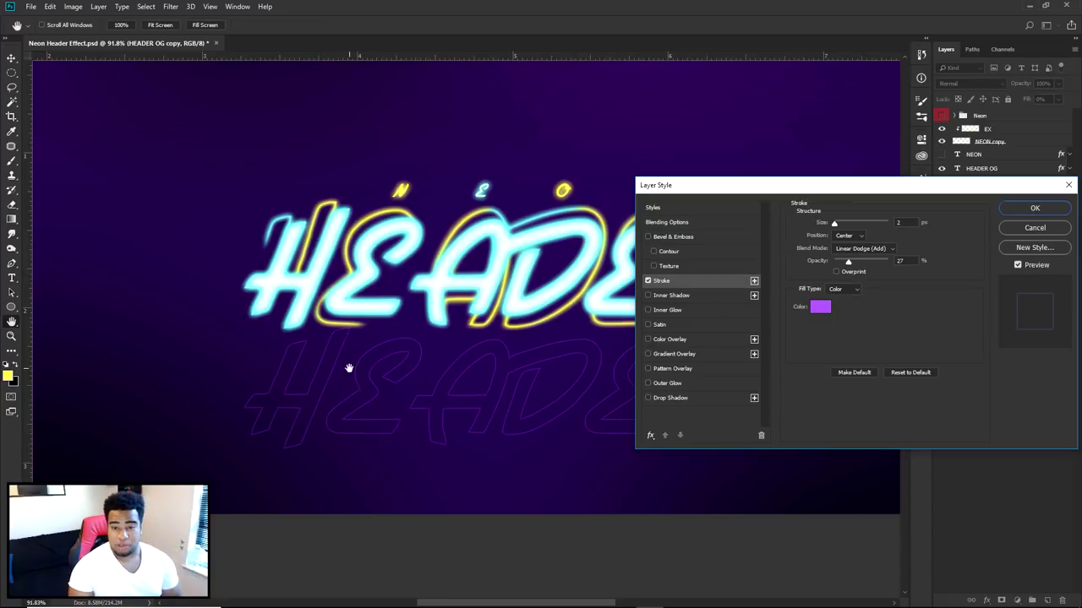
{"action": "left_click", "coordinate": [819, 310]}
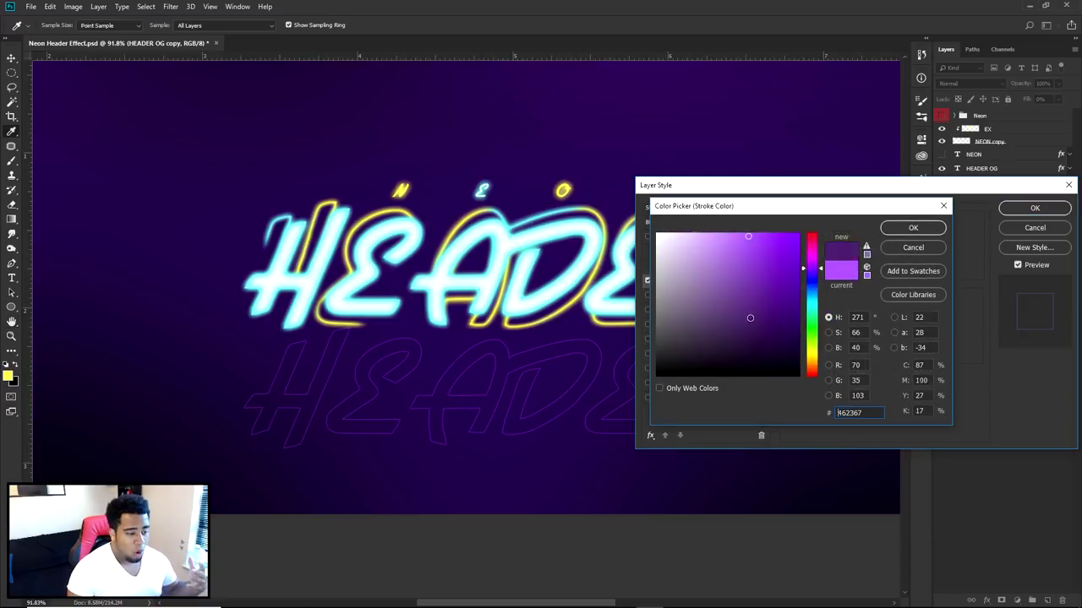
{"action": "left_click", "coordinate": [913, 246]}
{"action": "left_click_drag", "start_coordinate": [855, 260], "coordinate": [915, 260]}
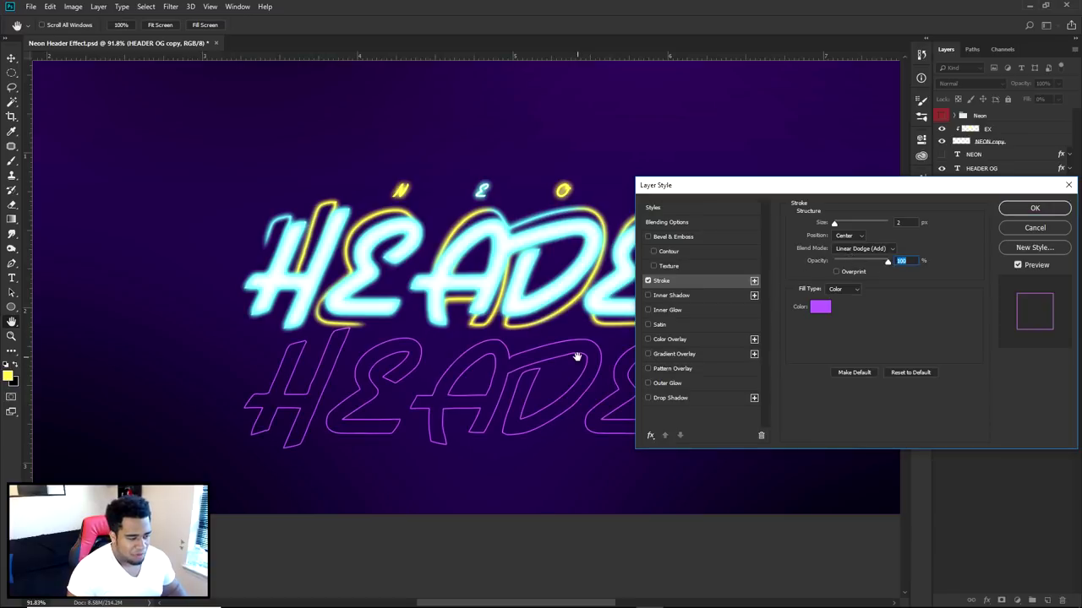
{"action": "left_click", "coordinate": [862, 249]}
{"action": "left_click", "coordinate": [845, 251]}
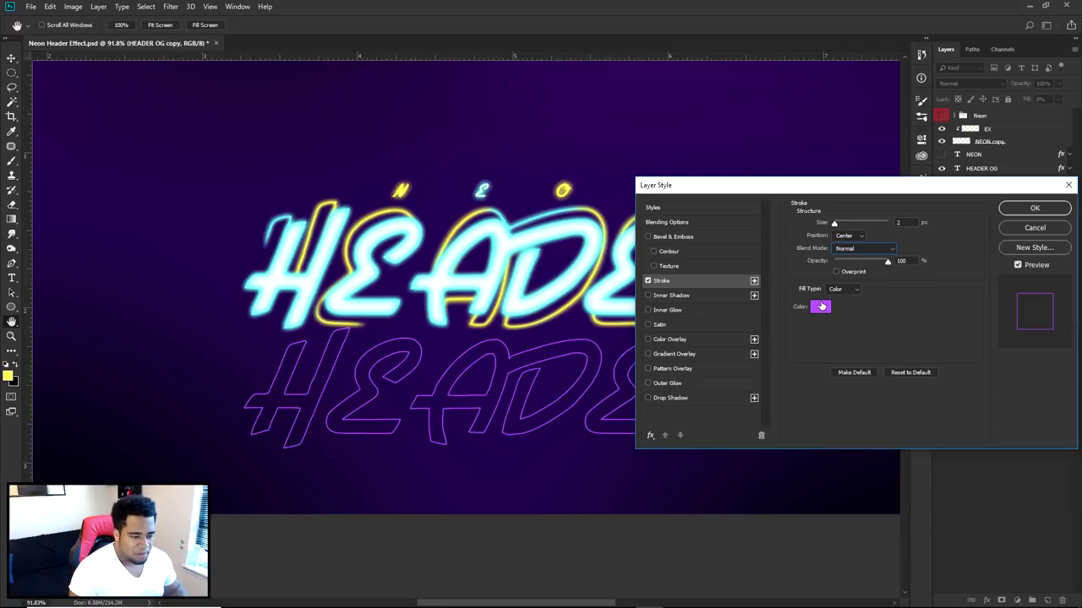
{"action": "left_click", "coordinate": [819, 308]}
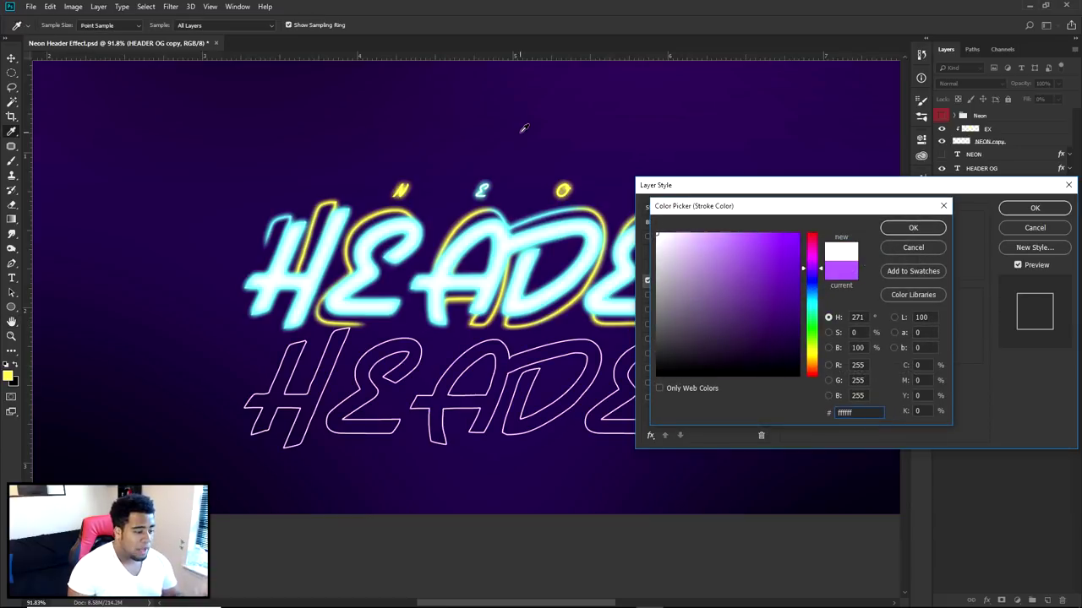
{"action": "left_click", "coordinate": [909, 250]}
{"action": "left_click", "coordinate": [1034, 208]}
Move the purple outline up behind the glowing HEADER text and scale it to 112.88%.
{"action": "key", "text": "v"}
{"action": "left_click_drag", "start_coordinate": [756, 416], "coordinate": [756, 290]}
{"action": "key", "text": "ctrl+t"}
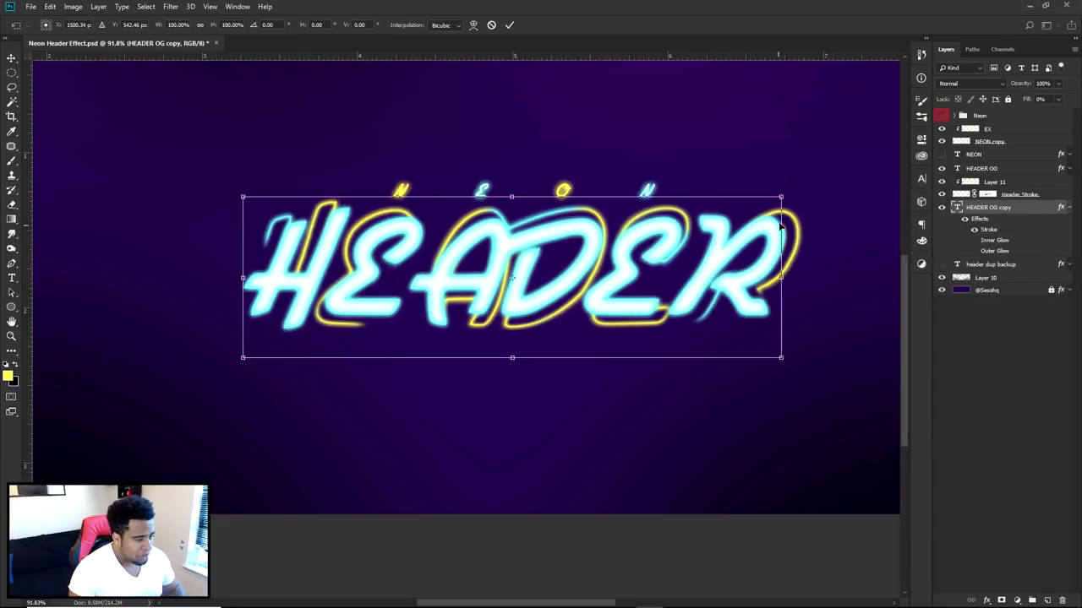
{"action": "left_click_drag", "start_coordinate": [783, 196], "coordinate": [820, 186]}
{"action": "key", "text": "Return"}
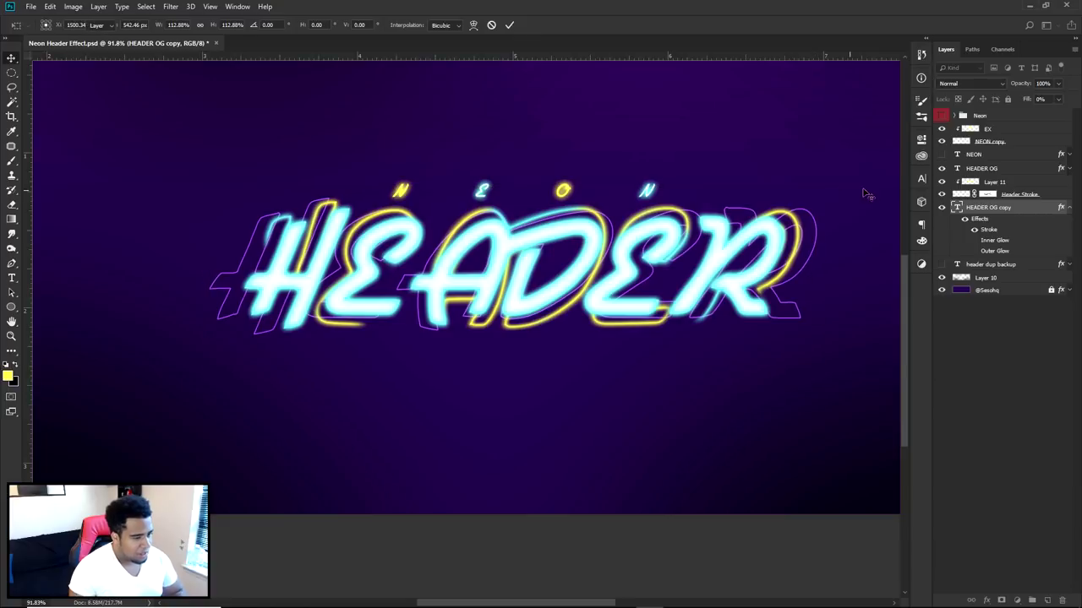
Add a layer mask to HEADER OG copy and try brushing away the outline beside the H.
{"action": "left_click", "coordinate": [1001, 600]}
{"action": "key", "text": "b"}
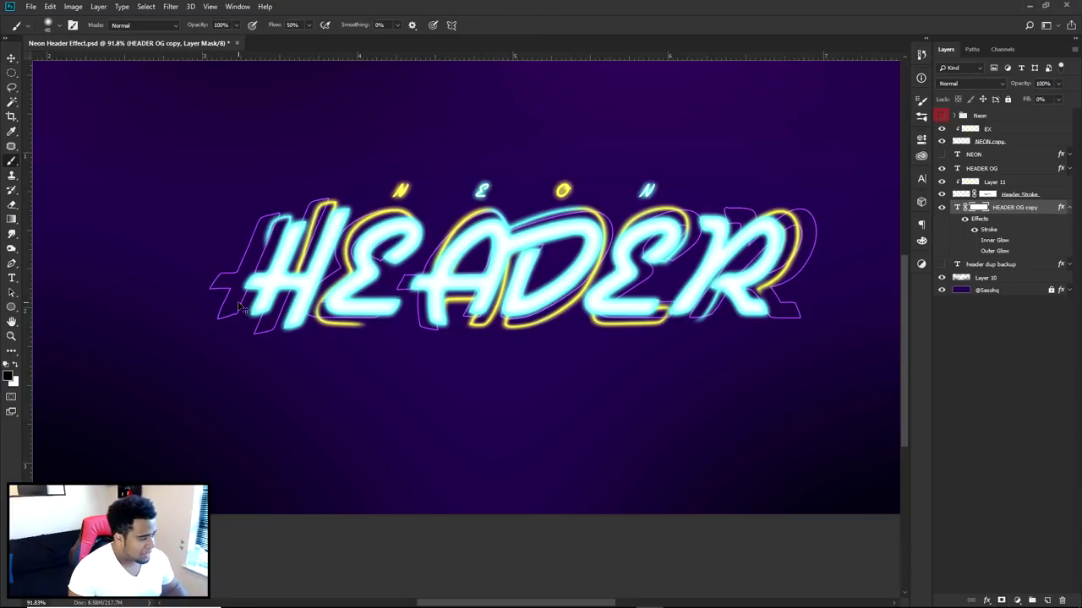
{"action": "left_click_drag", "start_coordinate": [249, 296], "coordinate": [257, 241]}
{"action": "key", "text": "ctrl+z"}
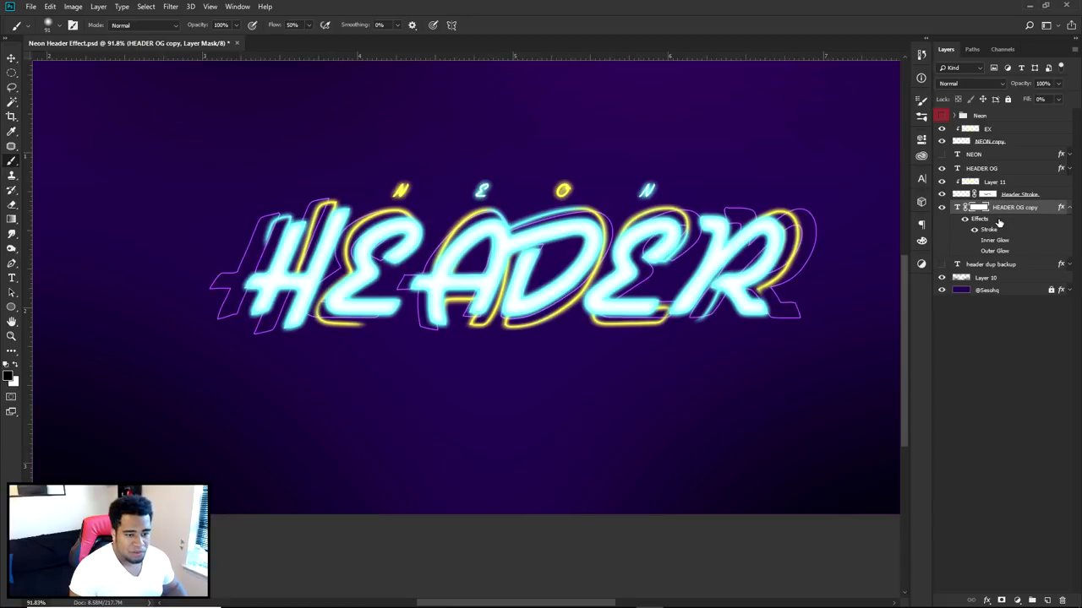
Try to rasterize the layer style of HEADER OG copy, and undo the rasterizing along with the layer mask.
{"action": "right_click", "coordinate": [993, 208]}
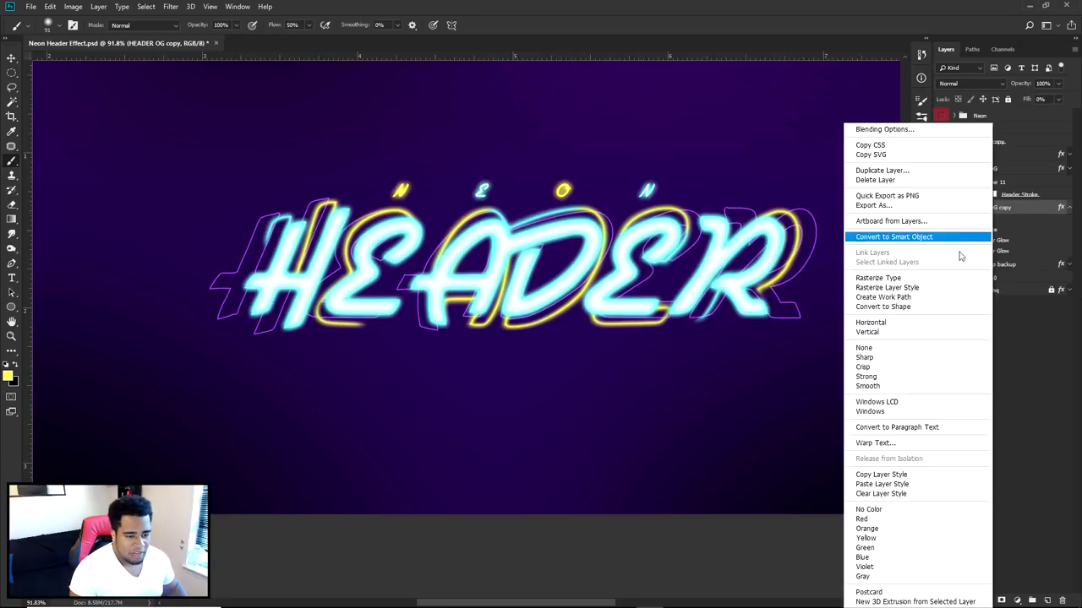
{"action": "left_click", "coordinate": [907, 287]}
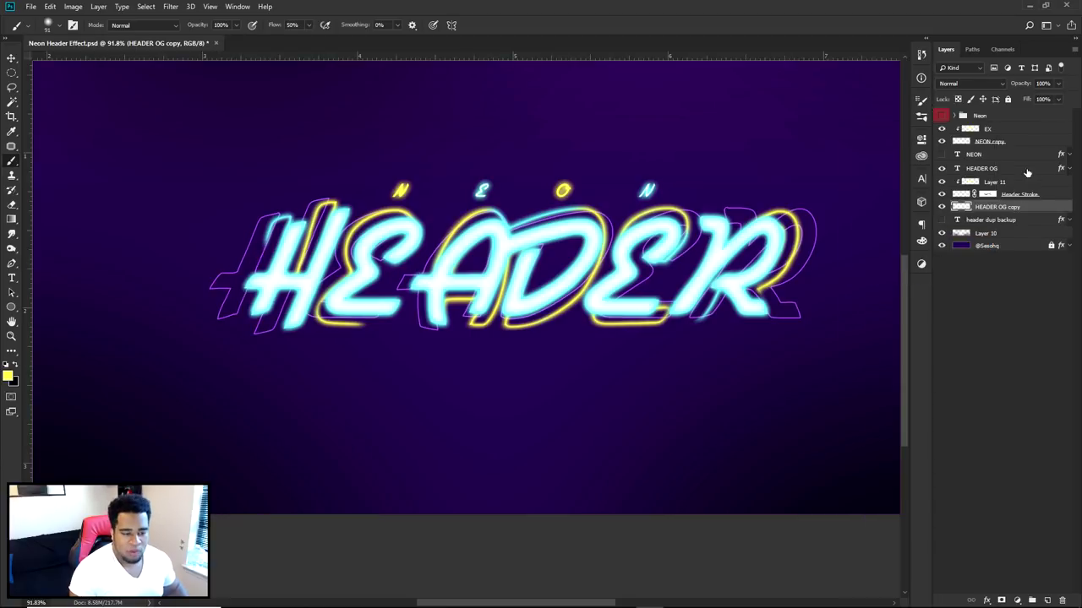
{"action": "left_click", "coordinate": [942, 207]}
{"action": "left_click", "coordinate": [942, 207]}
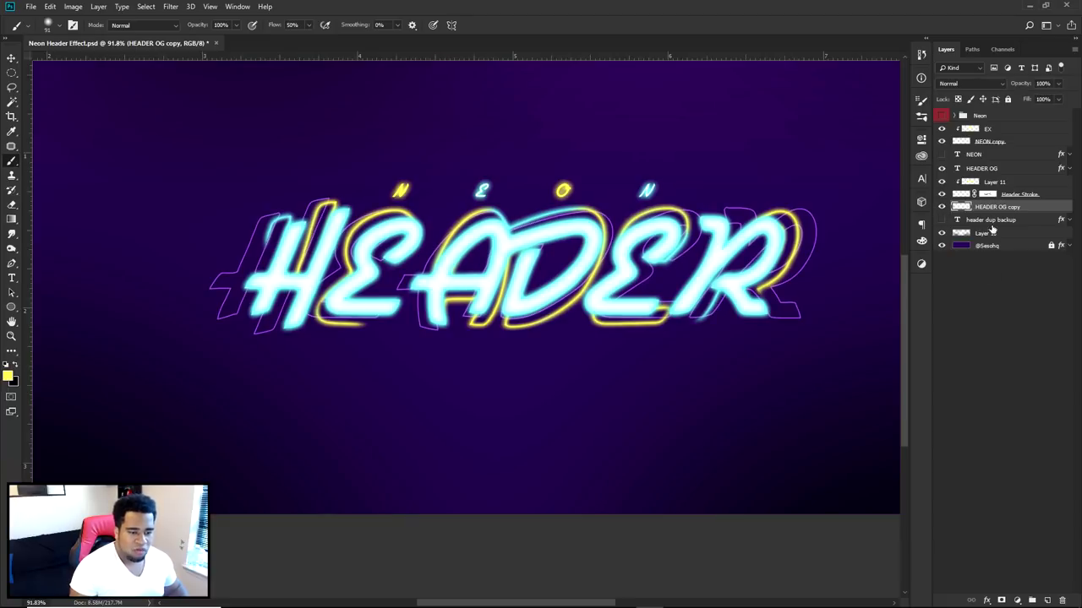
{"action": "key", "text": "ctrl+z"}
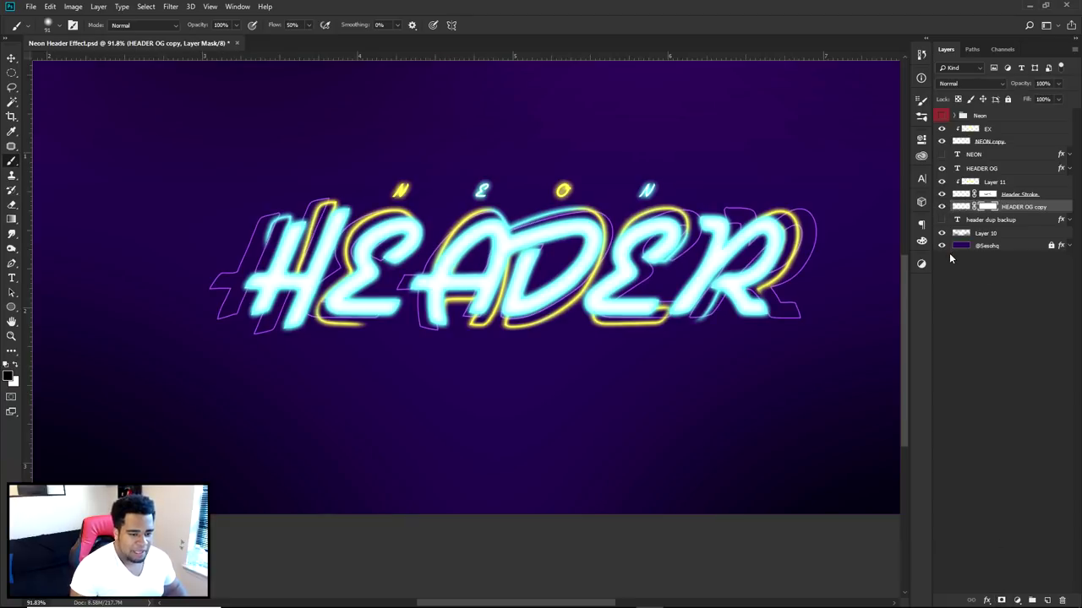
{"action": "key", "text": "ctrl+z"}
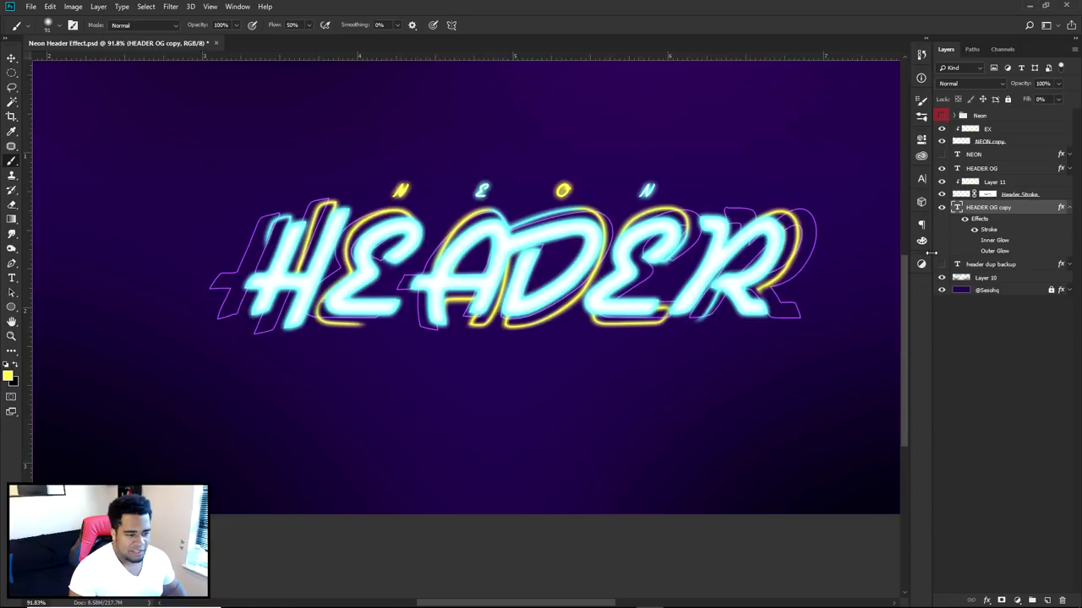
Enlarge the purple outline proportionally and center it behind HEADER so it extends past the glowing word on both sides.
{"action": "key", "text": "v"}
{"action": "left_click_drag", "start_coordinate": [783, 269], "coordinate": [788, 394]}
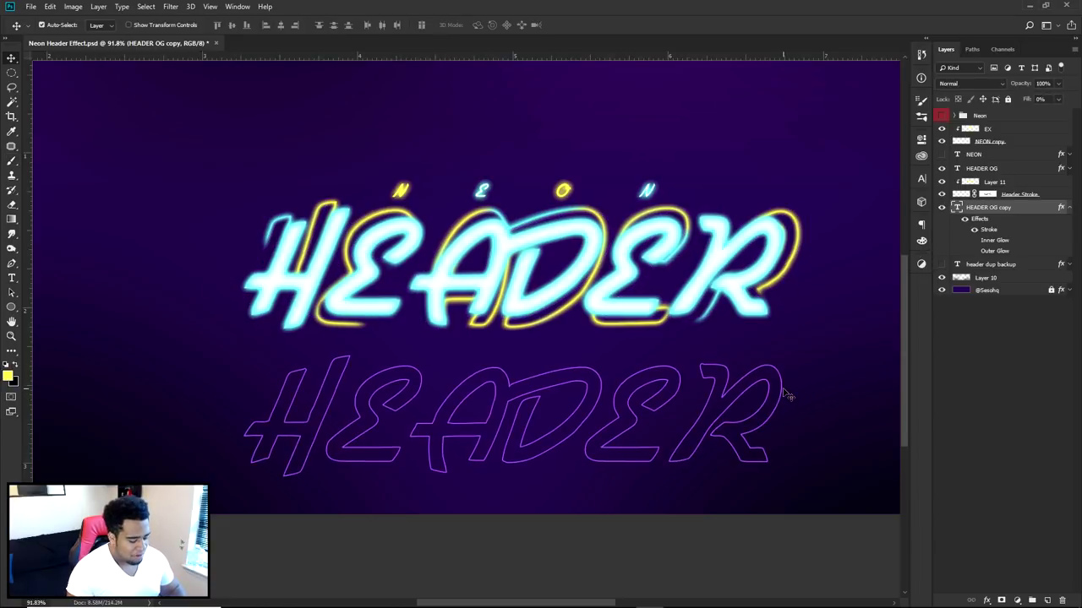
{"action": "key", "text": "ctrl+t"}
{"action": "left_click_drag", "start_coordinate": [781, 347], "coordinate": [855, 322]}
{"action": "key", "text": "Return"}
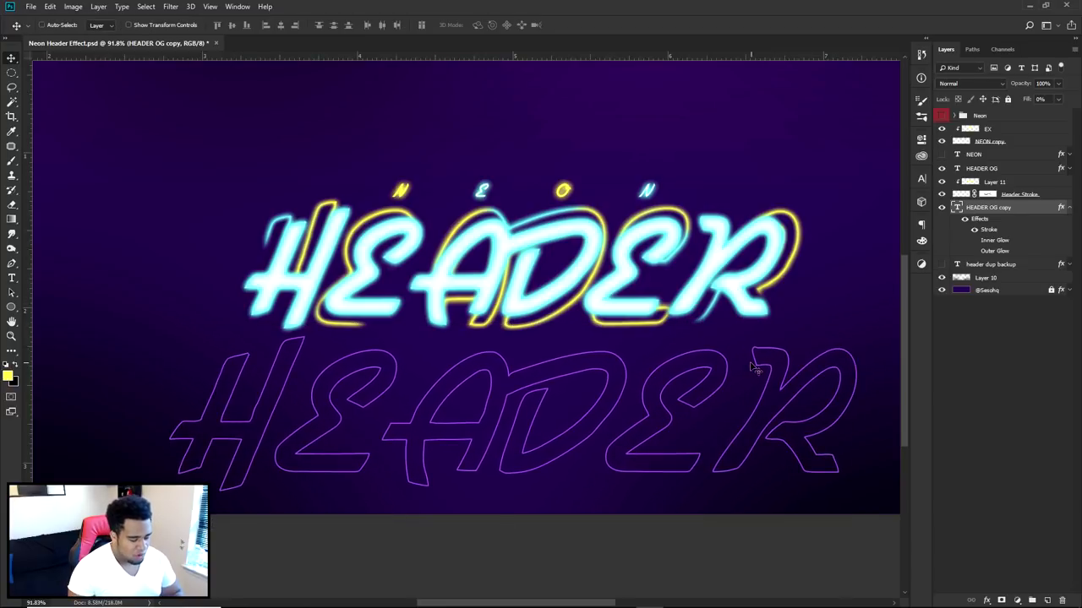
{"action": "left_click_drag", "start_coordinate": [731, 430], "coordinate": [745, 283]}
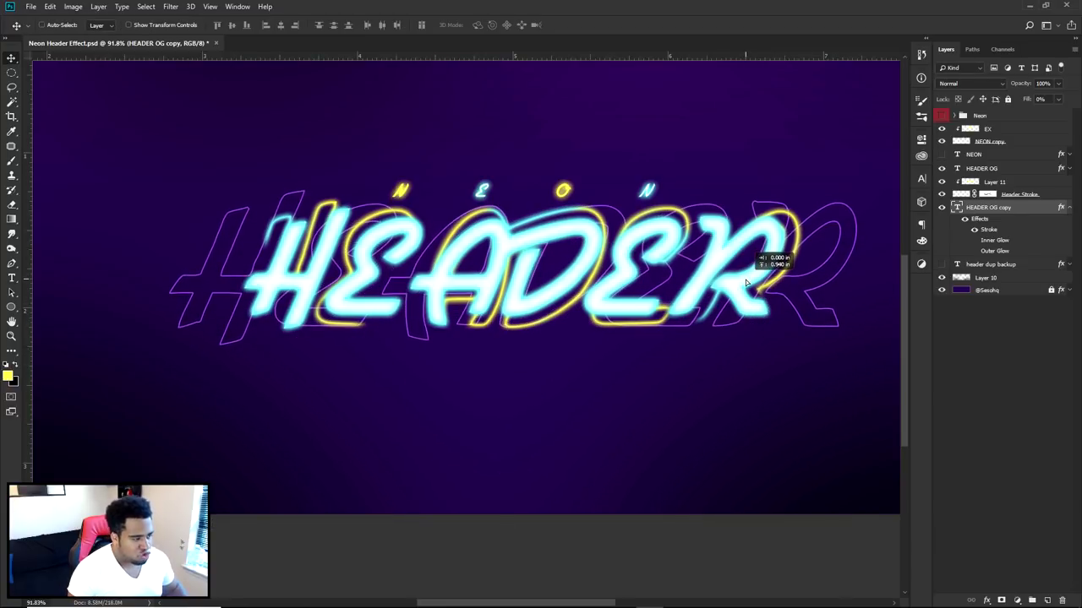
{"action": "key", "text": "ctrl+t"}
{"action": "left_click_drag", "start_coordinate": [856, 176], "coordinate": [818, 188]}
{"action": "left_click_drag", "start_coordinate": [744, 288], "coordinate": [740, 284]}
{"action": "key", "text": "Return"}
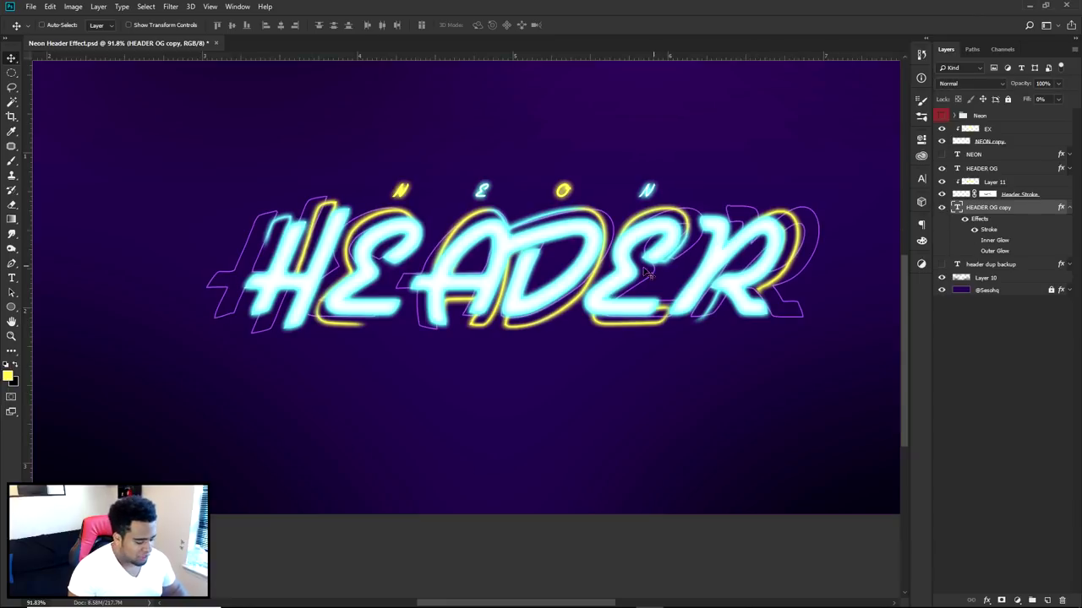
Rasterize the layer style of the HEADER OG copy layer.
{"action": "double_click", "coordinate": [957, 168]}
{"action": "left_click", "coordinate": [498, 25]}
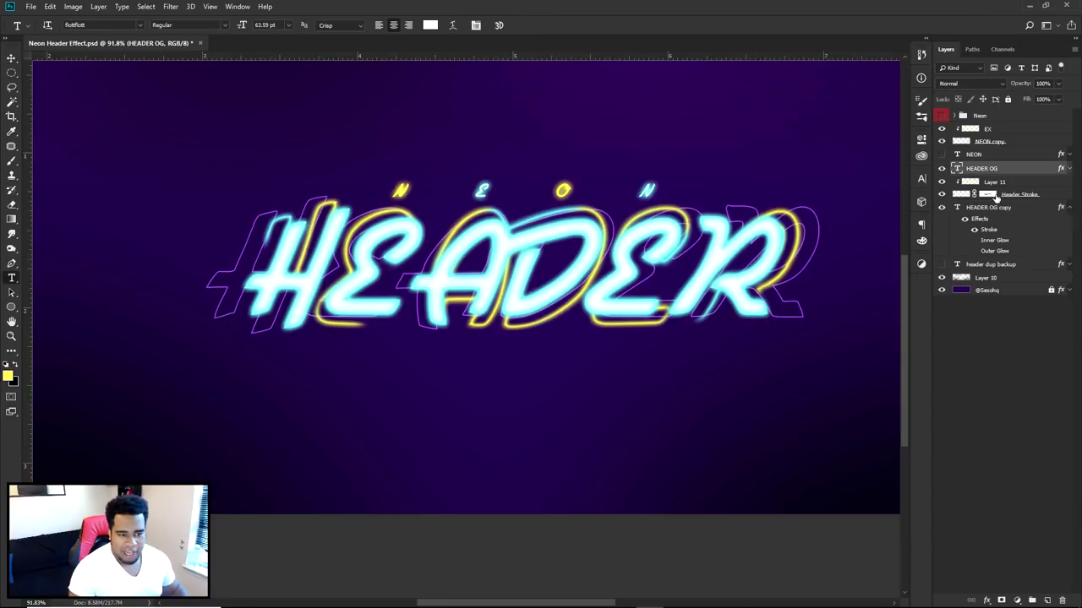
{"action": "right_click", "coordinate": [993, 209]}
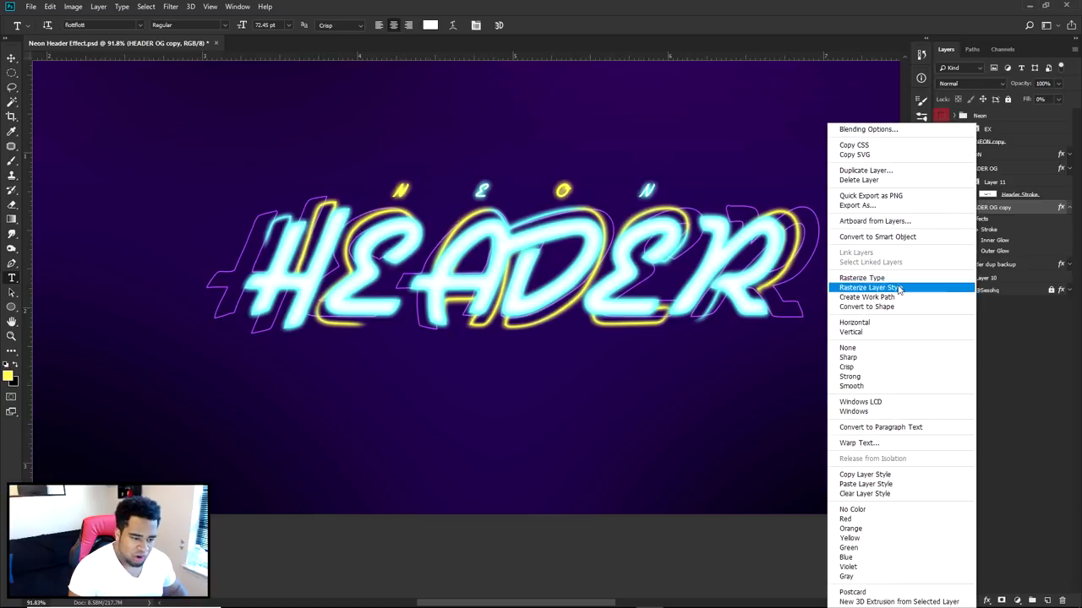
Rasterize the layer style of the HEADER OG copy layer and check its purple outline by toggling its visibility.
{"action": "left_click", "coordinate": [897, 287]}
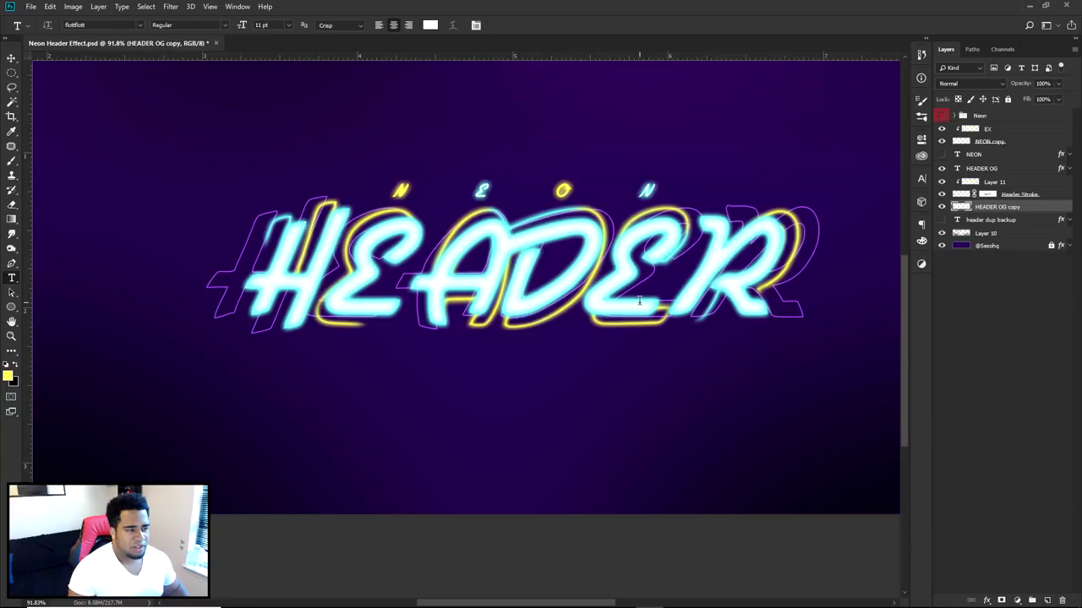
{"action": "key", "text": "v"}
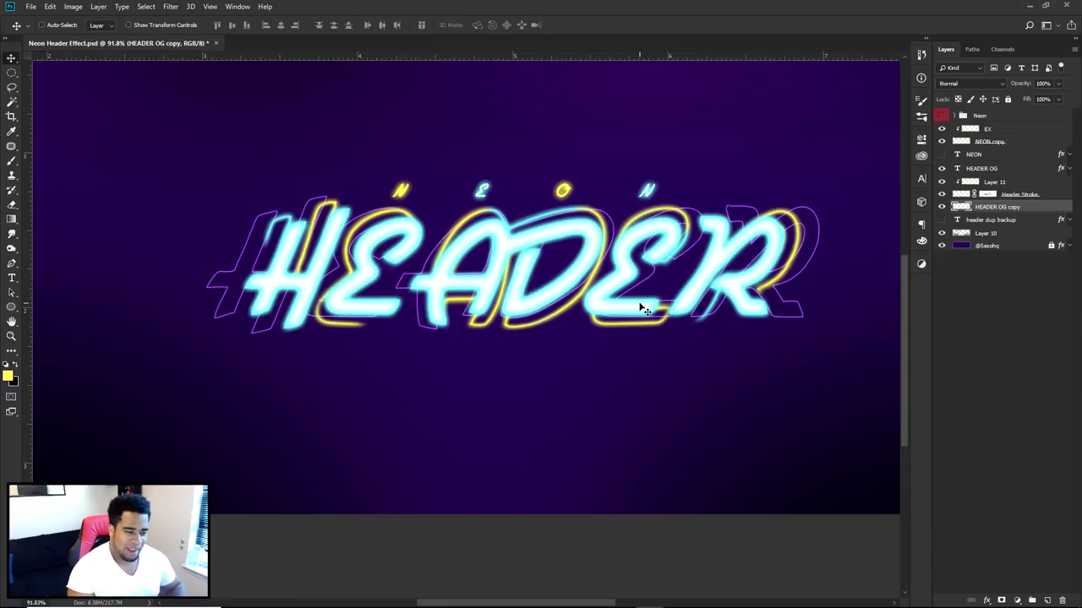
{"action": "left_click", "coordinate": [941, 207]}
{"action": "left_click", "coordinate": [941, 207]}
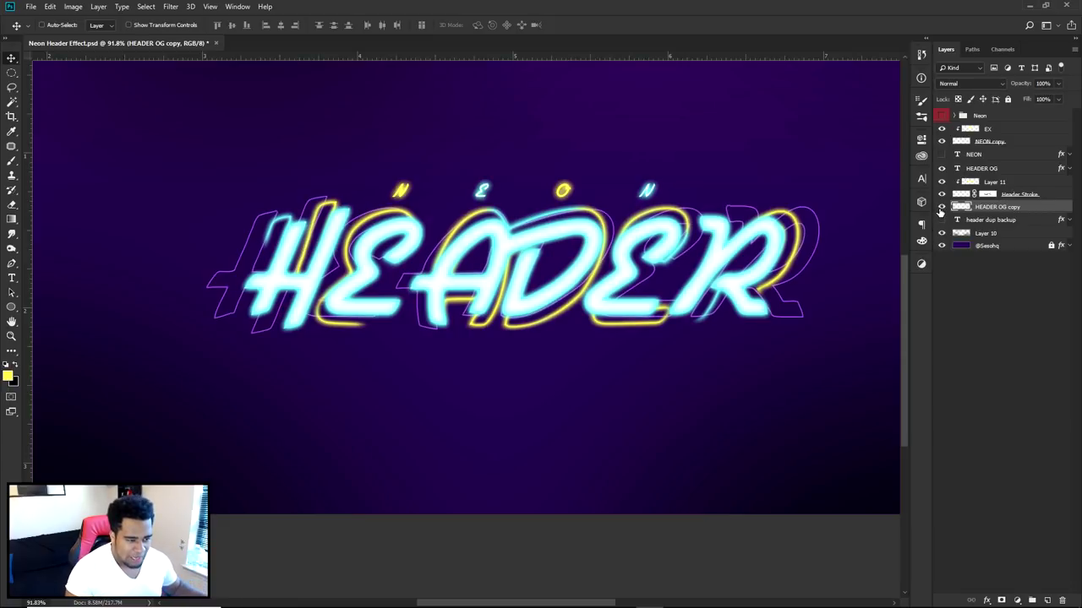
Add a layer mask to HEADER OG copy and brush black over parts of the purple outline to hide them.
{"action": "left_click", "coordinate": [998, 601]}
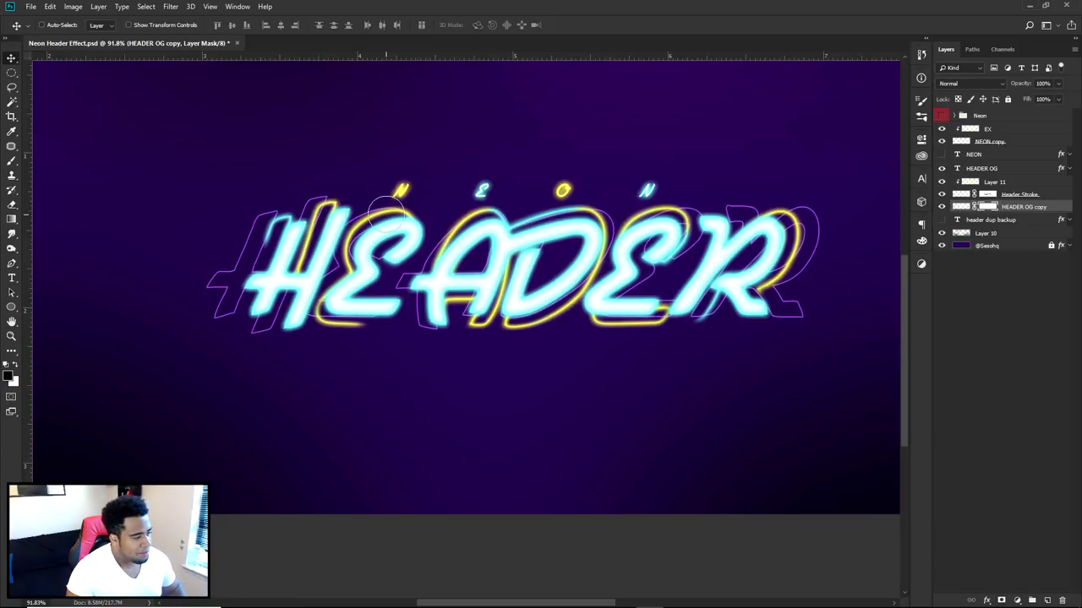
{"action": "key", "text": "b"}
{"action": "left_click_drag", "start_coordinate": [240, 313], "coordinate": [218, 291]}
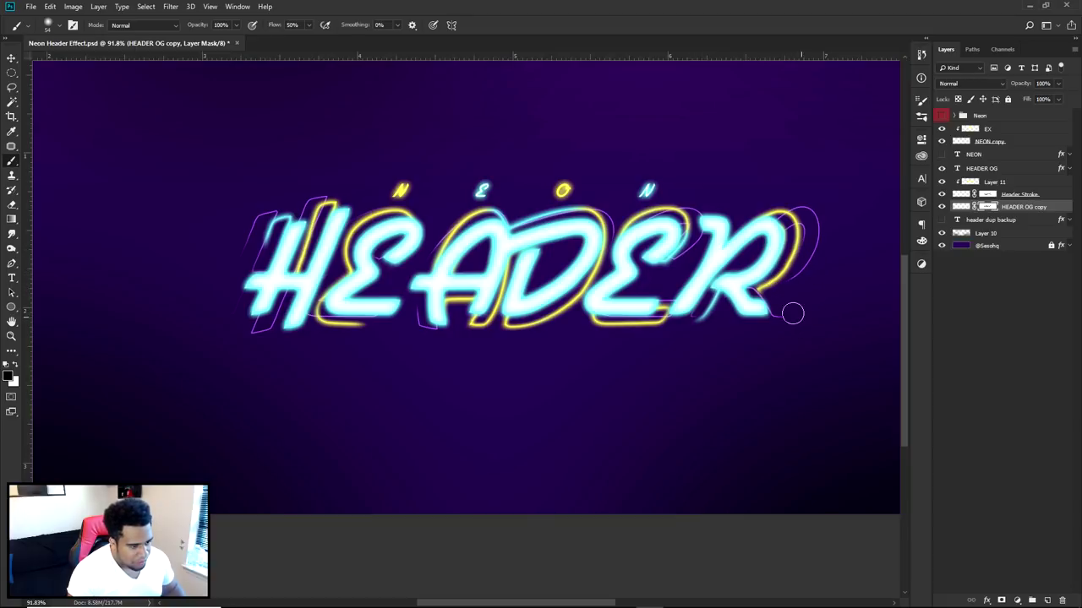
{"action": "key", "text": "v"}
{"action": "scroll", "coordinate": [775, 321], "scroll_direction": "down", "scroll_amount": 4}
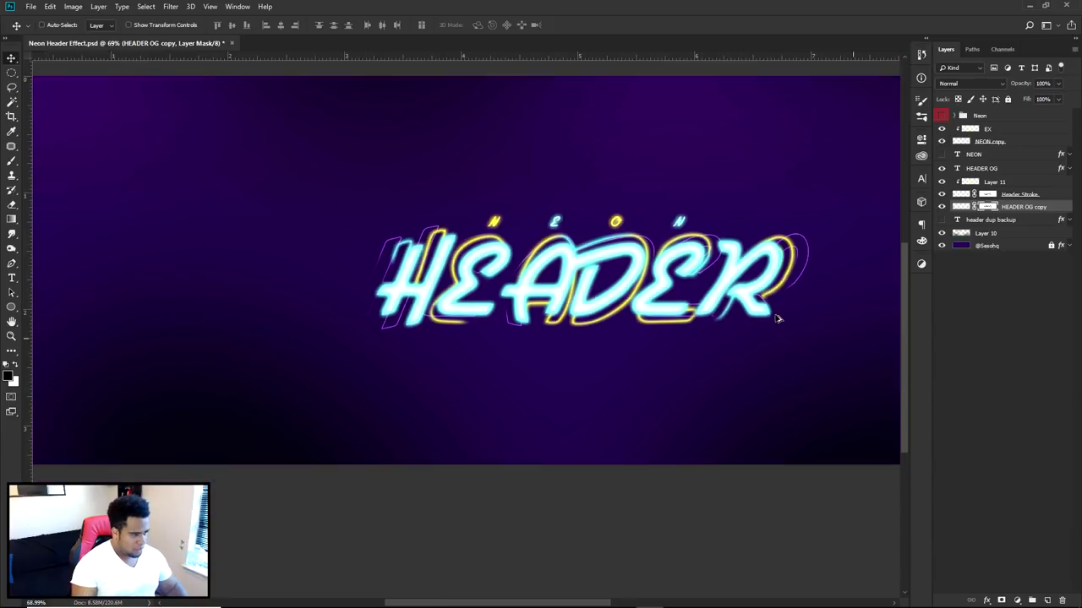
{"action": "scroll", "coordinate": [775, 321], "scroll_direction": "down", "scroll_amount": 1}
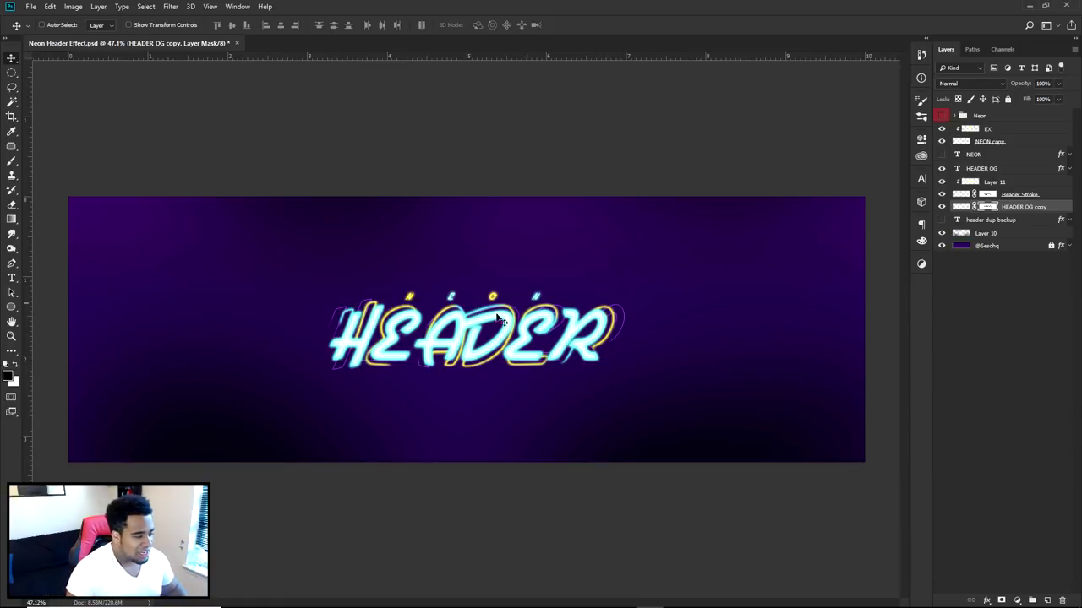
Try moving the masked HEADER OG copy layer above the HEADER OG text layer.
{"action": "scroll", "coordinate": [459, 343], "scroll_direction": "up", "scroll_amount": 7}
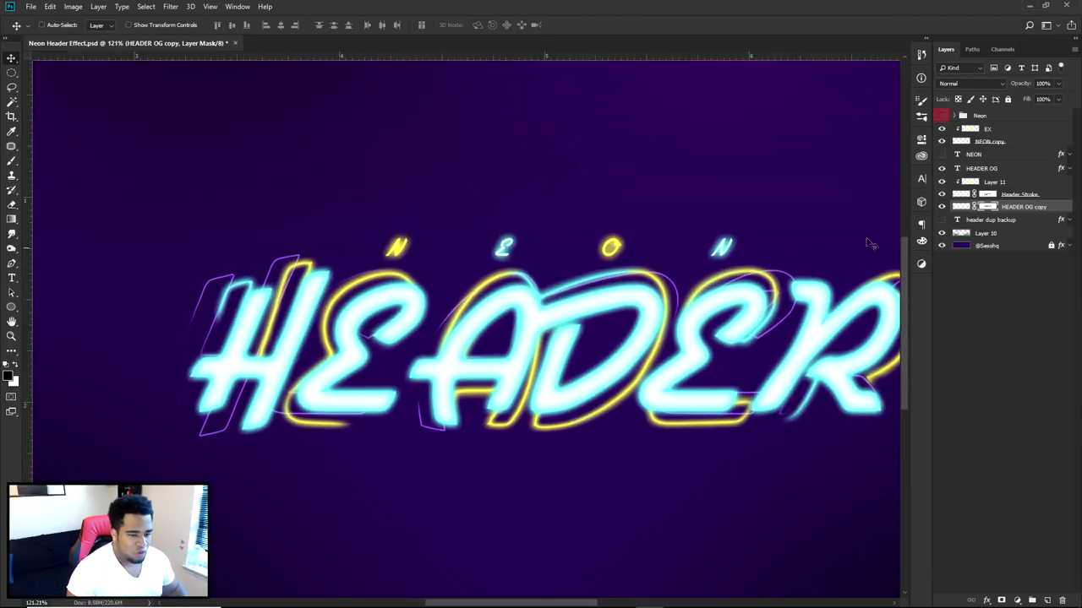
{"action": "left_click_drag", "start_coordinate": [982, 159], "coordinate": [982, 164]}
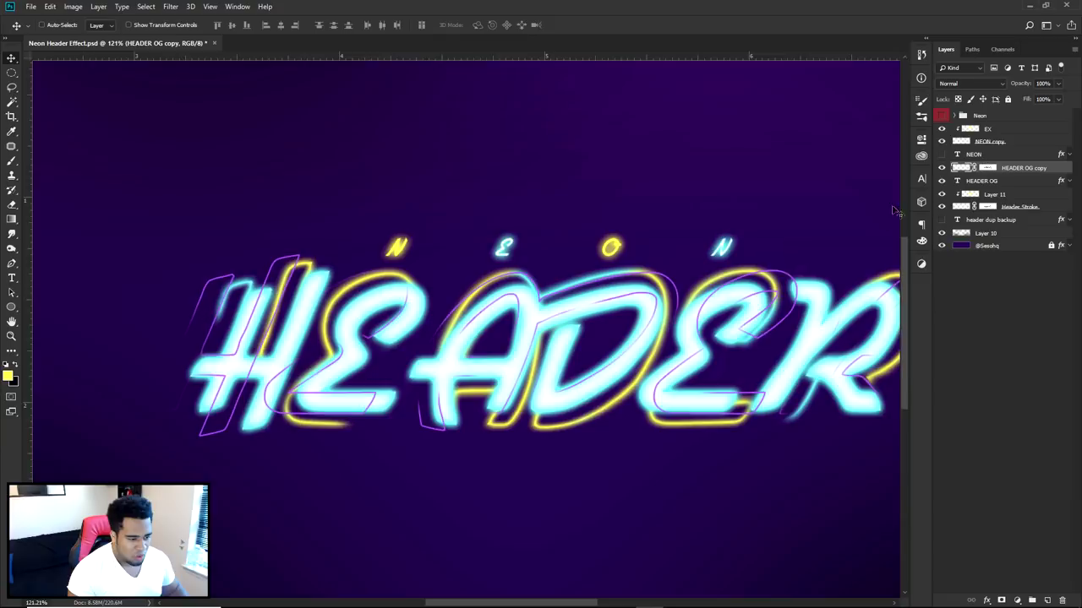
{"action": "scroll", "coordinate": [744, 381], "scroll_direction": "down", "scroll_amount": 4}
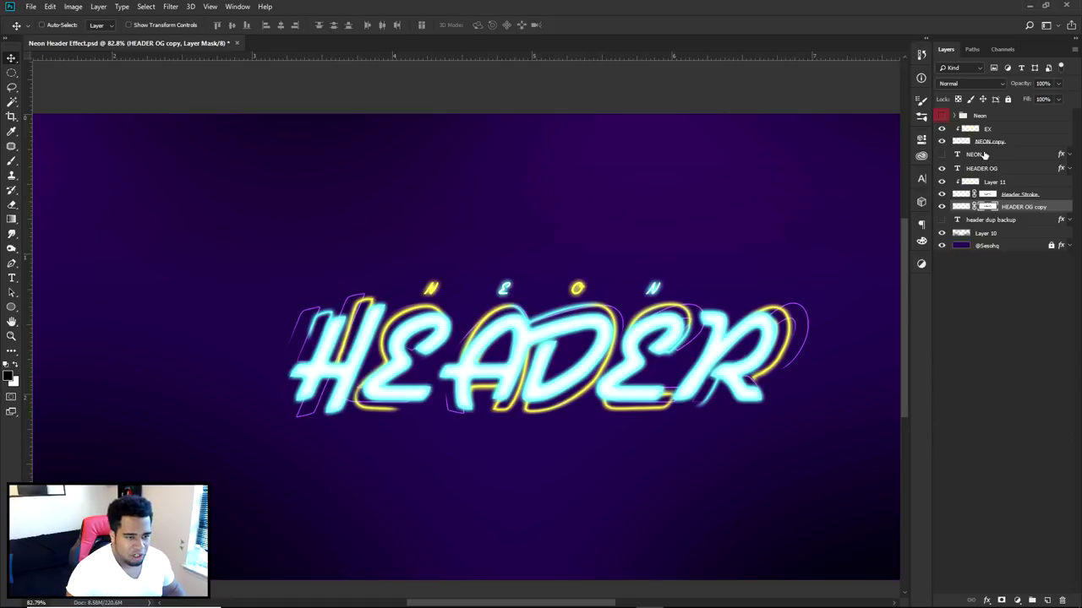
Group all layers from EX down to header dup backup and name the group Text.
{"action": "left_click", "coordinate": [989, 142]}
{"action": "left_click", "coordinate": [987, 129], "text": "shift"}
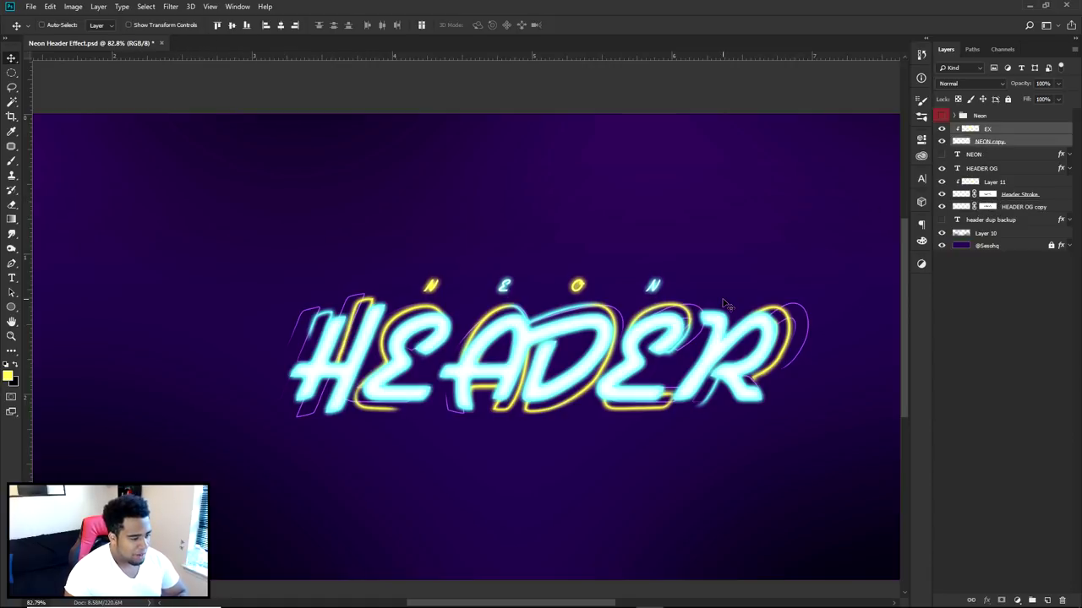
{"action": "left_click", "coordinate": [994, 133]}
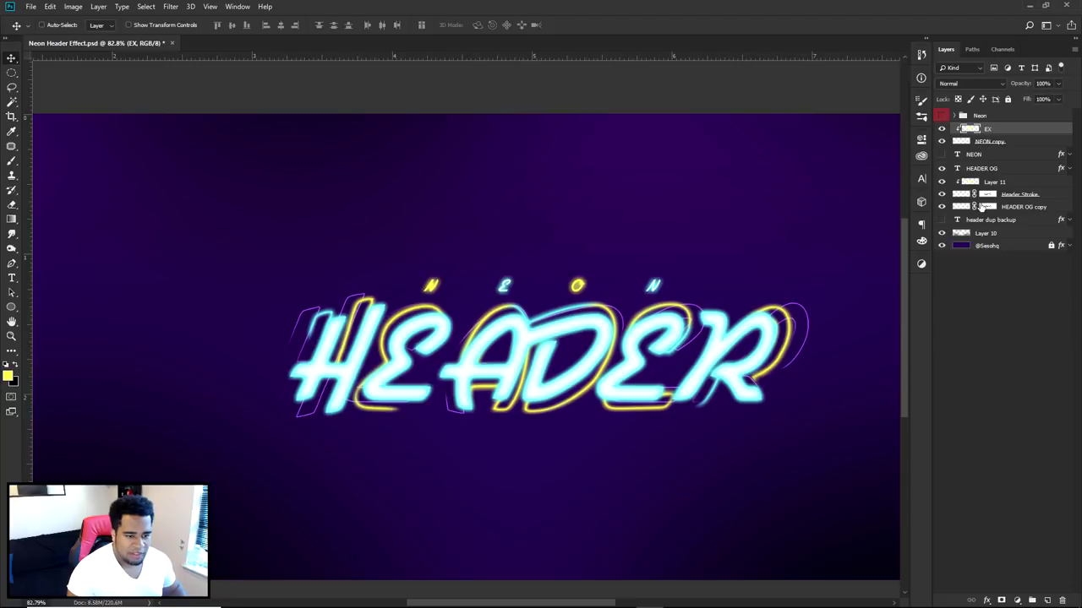
{"action": "left_click", "coordinate": [1006, 209], "text": "shift"}
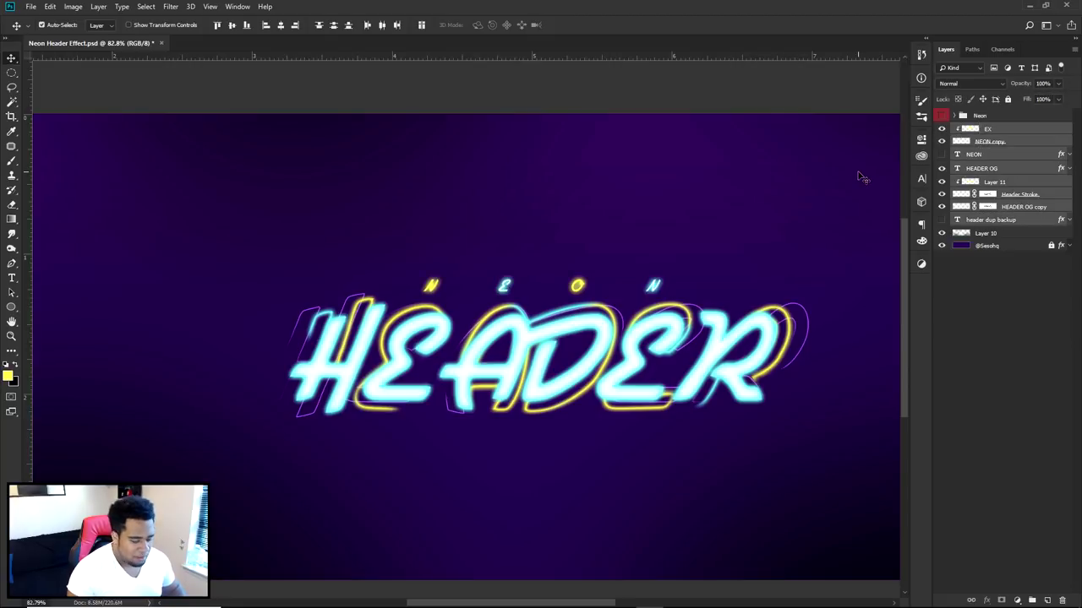
{"action": "key", "text": "ctrl+g"}
{"action": "double_click", "coordinate": [979, 129]}
{"action": "type", "text": "T"}
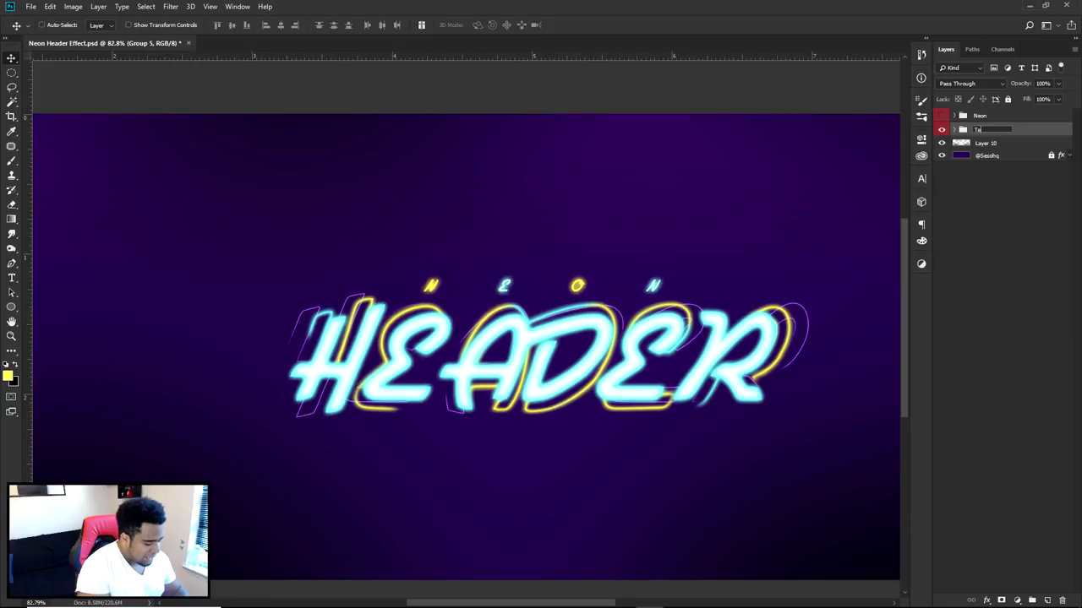
{"action": "type", "text": "ext"}
{"action": "key", "text": "Return"}
Try moving the whole Text group away from the centre of the banner.
{"action": "scroll", "coordinate": [541, 355], "scroll_direction": "down", "scroll_amount": 5}
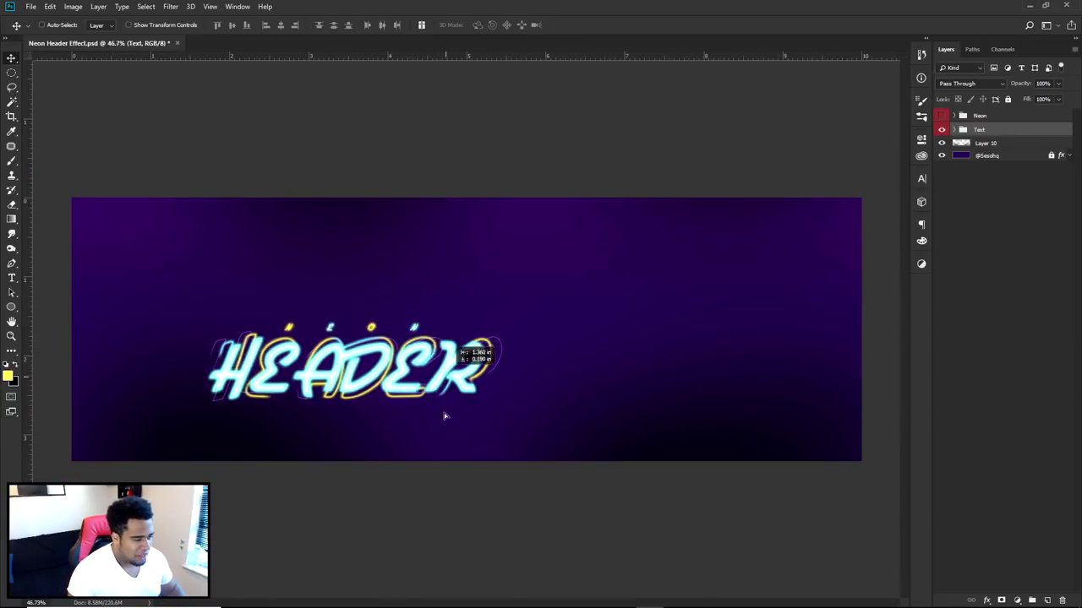
{"action": "key", "text": "shift+Down"}
{"action": "key", "text": "shift+Down"}
{"action": "key", "text": "shift+Down"}
{"action": "key", "text": "shift+Down"}
{"action": "key", "text": "shift+Down"}
{"action": "key", "text": "shift+Down"}
{"action": "key", "text": "shift+Down"}
{"action": "key", "text": "shift+Down"}
{"action": "key", "text": "shift+Down"}
{"action": "key", "text": "shift+Down"}
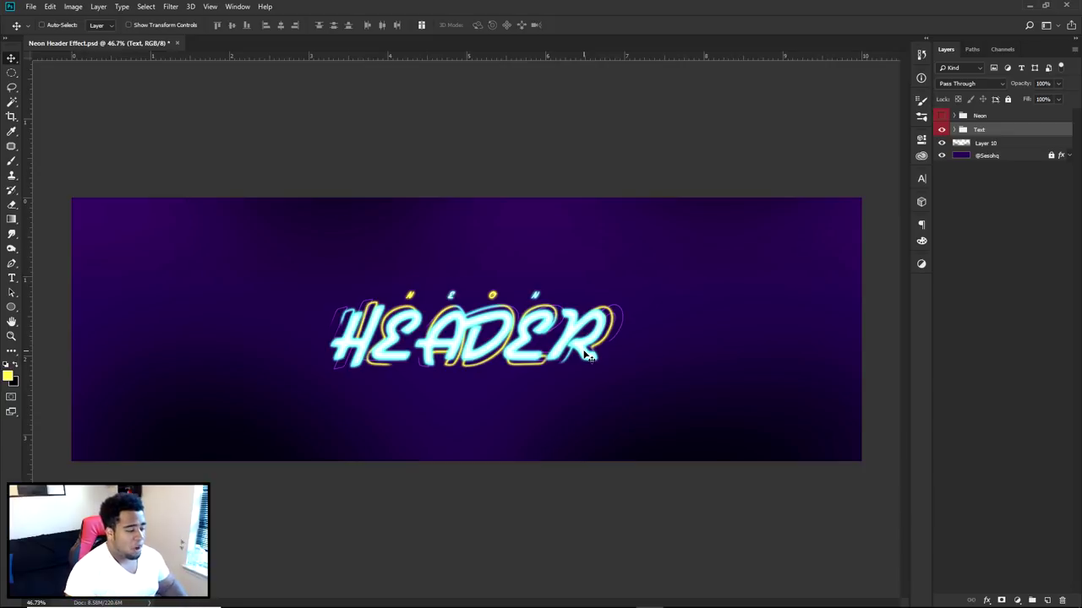
Choose the Ellipse shape tool instead of the marquee and rounded rectangle tools.
{"action": "left_click", "coordinate": [11, 309]}
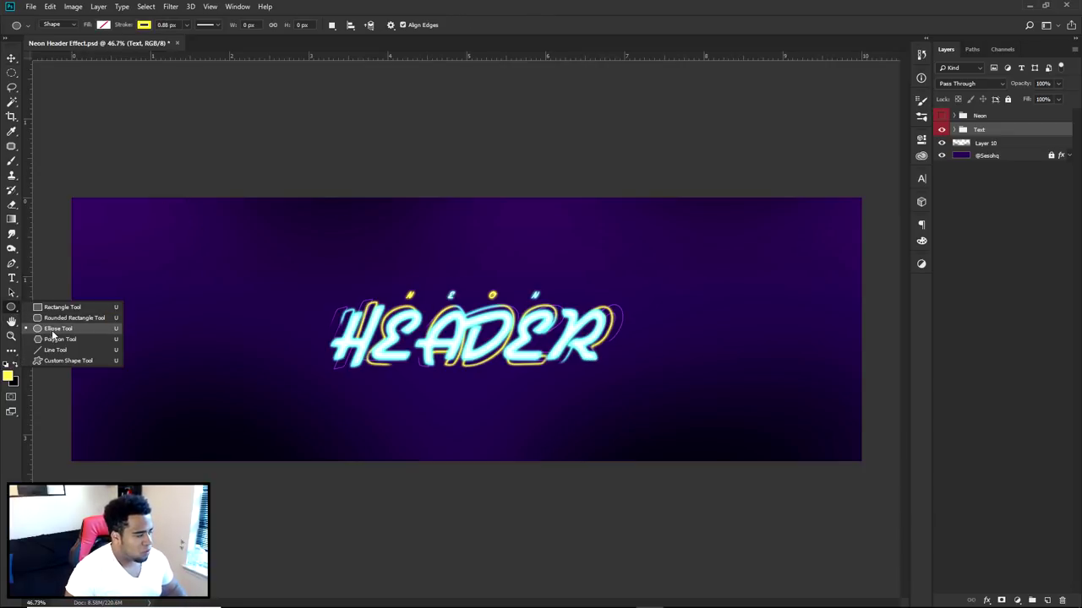
{"action": "left_click", "coordinate": [53, 329]}
{"action": "left_click", "coordinate": [11, 72]}
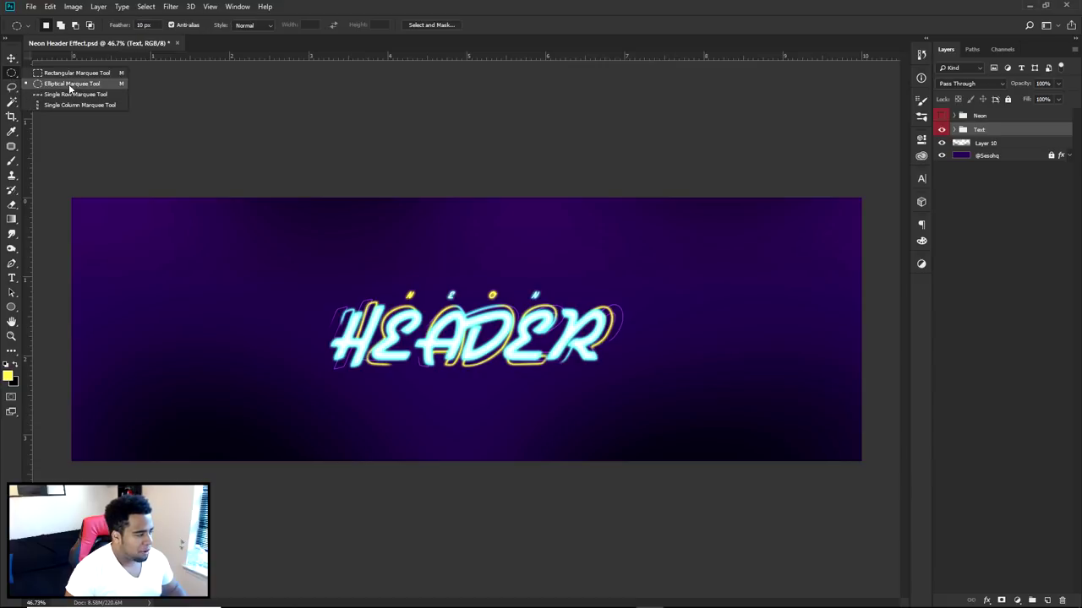
{"action": "left_click", "coordinate": [70, 88]}
{"action": "left_click", "coordinate": [11, 307]}
{"action": "left_click", "coordinate": [61, 314]}
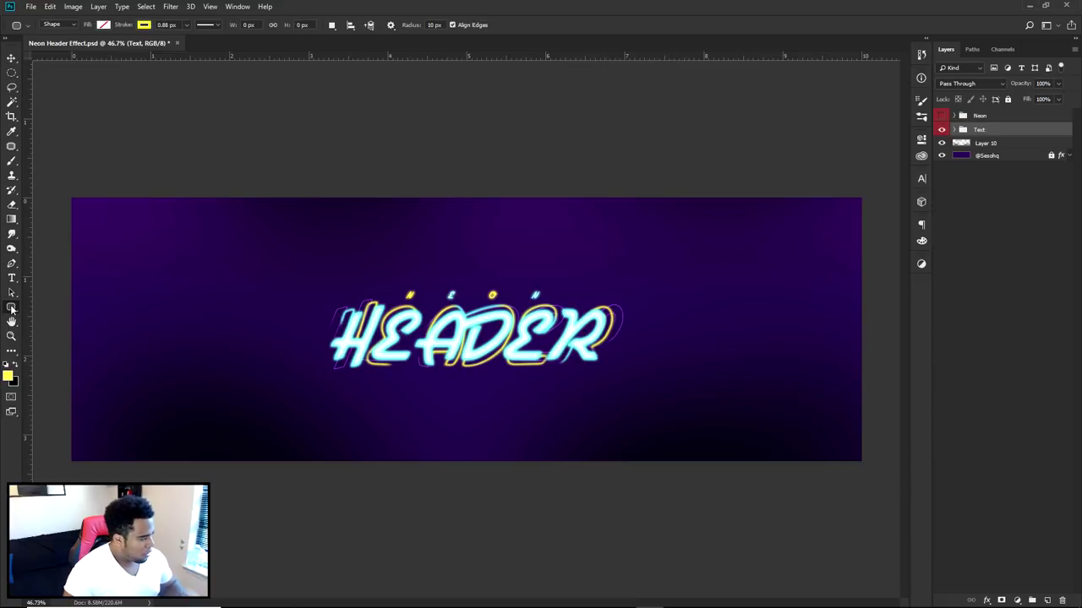
{"action": "left_click", "coordinate": [11, 309]}
{"action": "left_click", "coordinate": [52, 322]}
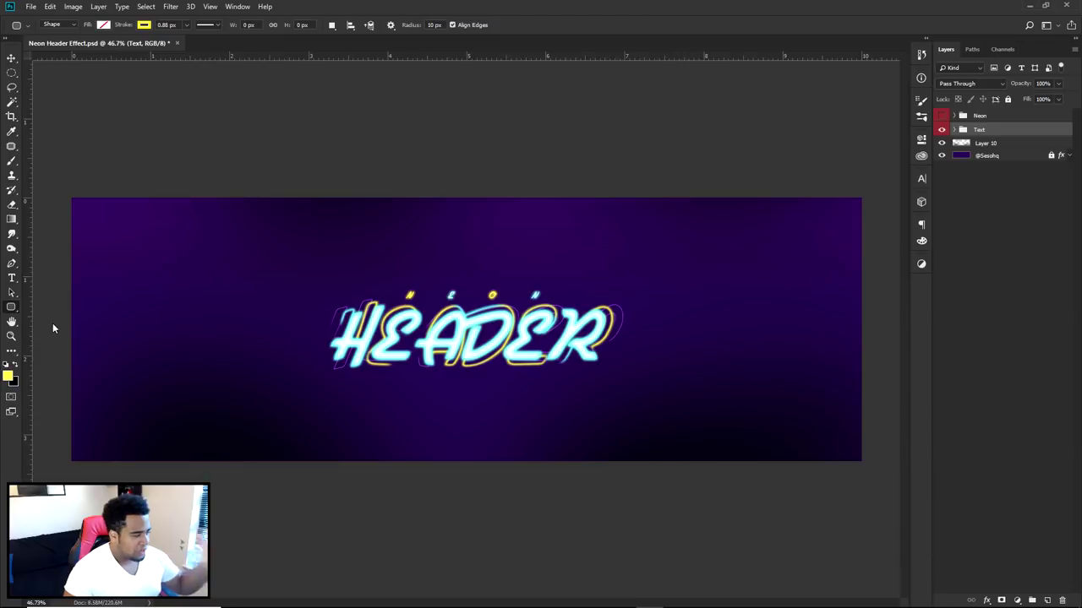
Show the existing guides and remove both the vertical and the horizontal one from the canvas.
{"action": "key", "text": "ctrl+semicolon"}
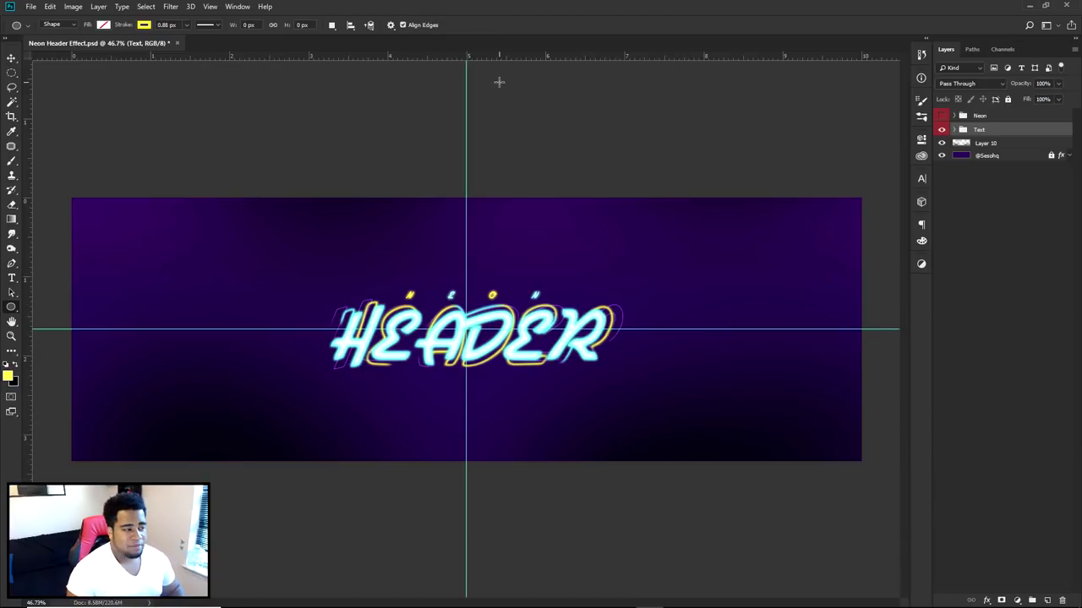
{"action": "left_click_drag", "start_coordinate": [466, 283], "coordinate": [26, 213]}
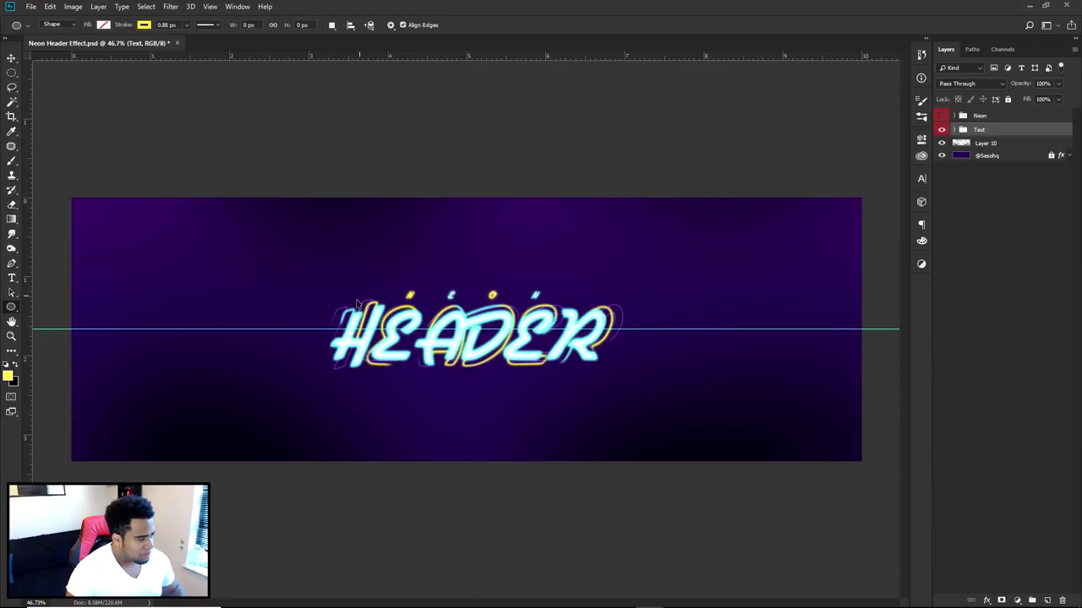
{"action": "left_click_drag", "start_coordinate": [336, 329], "coordinate": [416, 7]}
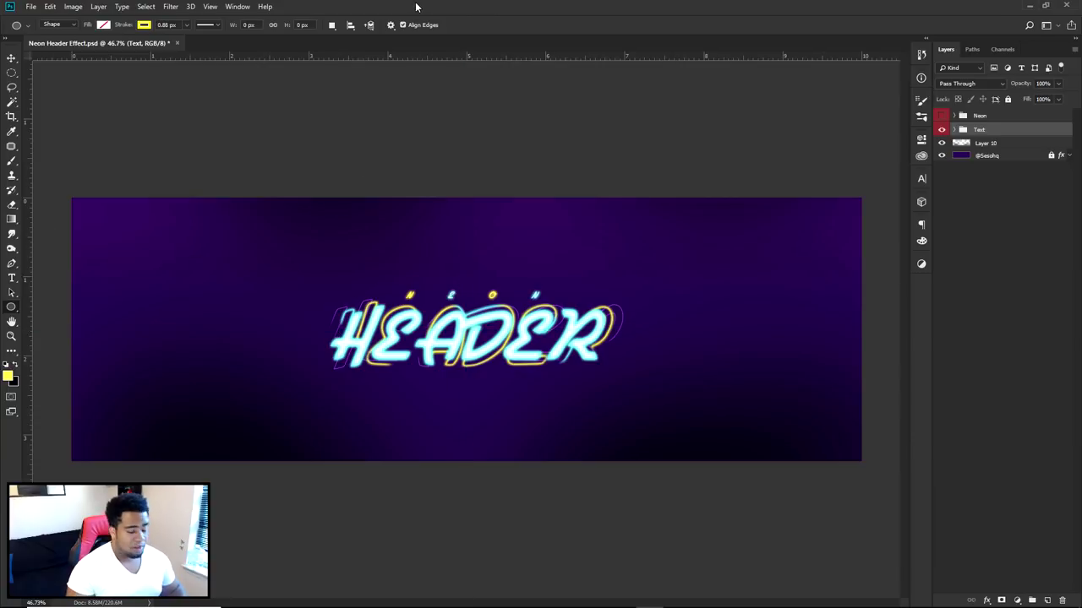
With the rulers shown, place one horizontal and one vertical guide through the centre of the banner.
{"action": "key", "text": "ctrl+r"}
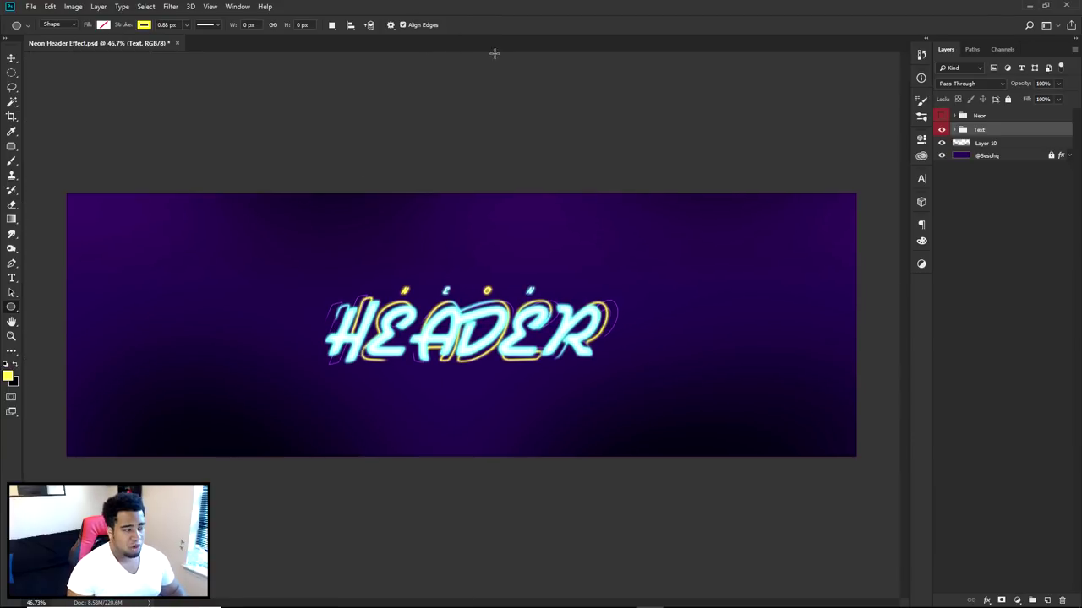
{"action": "key", "text": "ctrl+r"}
{"action": "key", "text": "ctrl+r"}
{"action": "key", "text": "ctrl+r"}
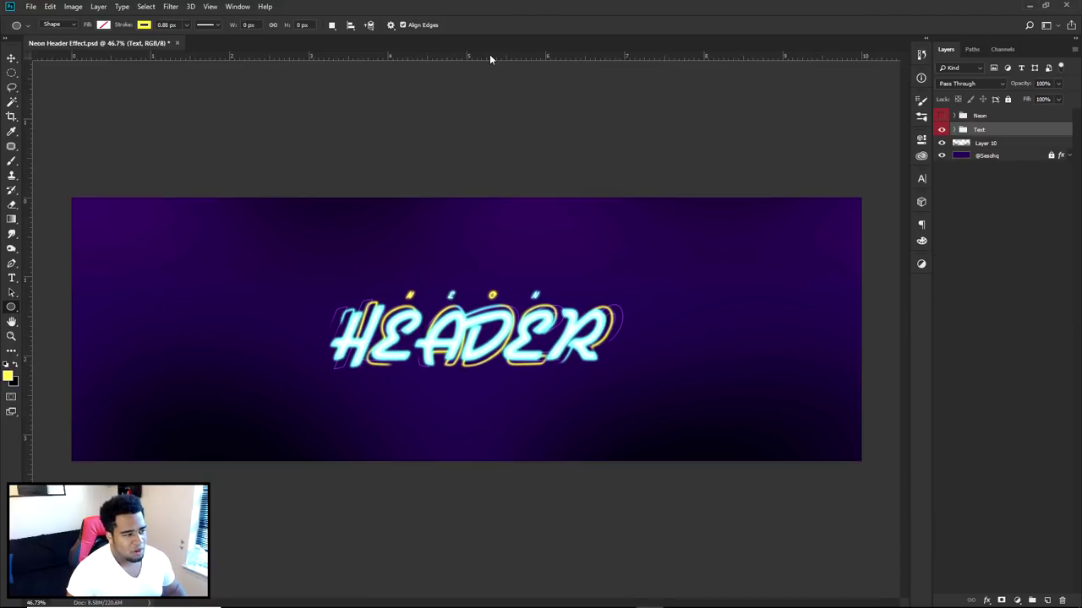
{"action": "left_click_drag", "start_coordinate": [489, 59], "coordinate": [493, 329]}
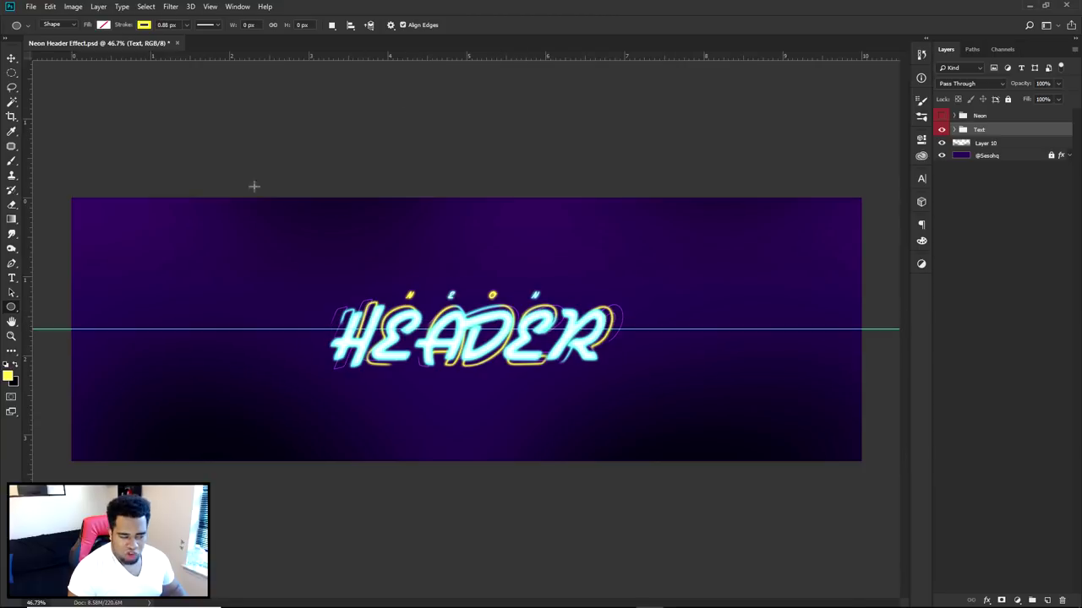
{"action": "left_click_drag", "start_coordinate": [28, 257], "coordinate": [467, 397]}
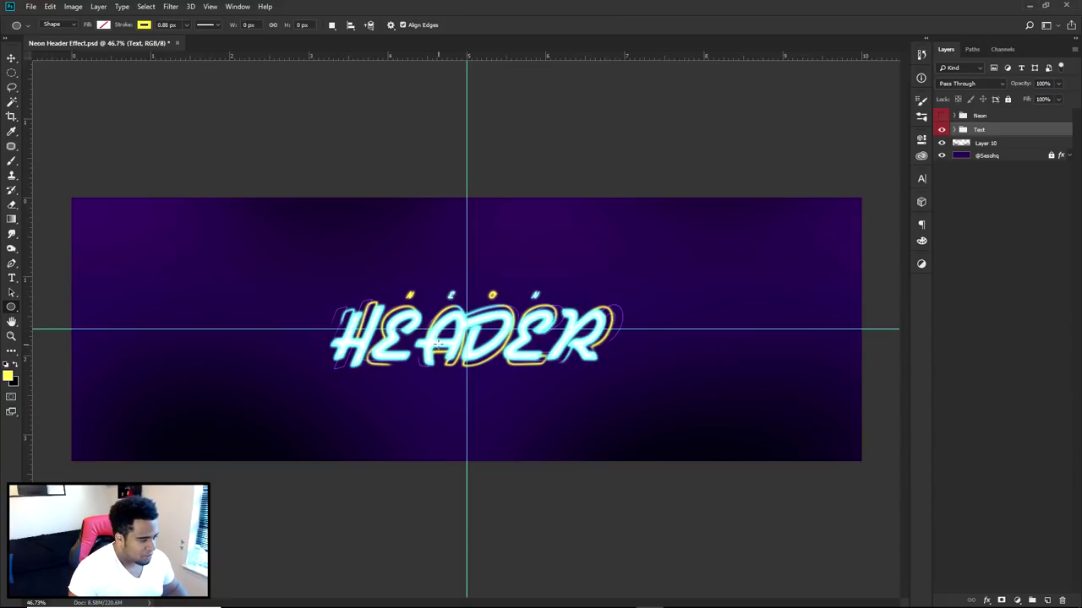
Draw a circle about 2112 px wide from the guides' intersection and enlarge it around its centre to about 2498 px.
{"action": "left_click_drag", "start_coordinate": [466, 329], "coordinate": [832, 604]}
{"action": "scroll", "coordinate": [695, 369], "scroll_direction": "down", "scroll_amount": 3}
{"action": "scroll", "coordinate": [676, 349], "scroll_direction": "down", "scroll_amount": 1}
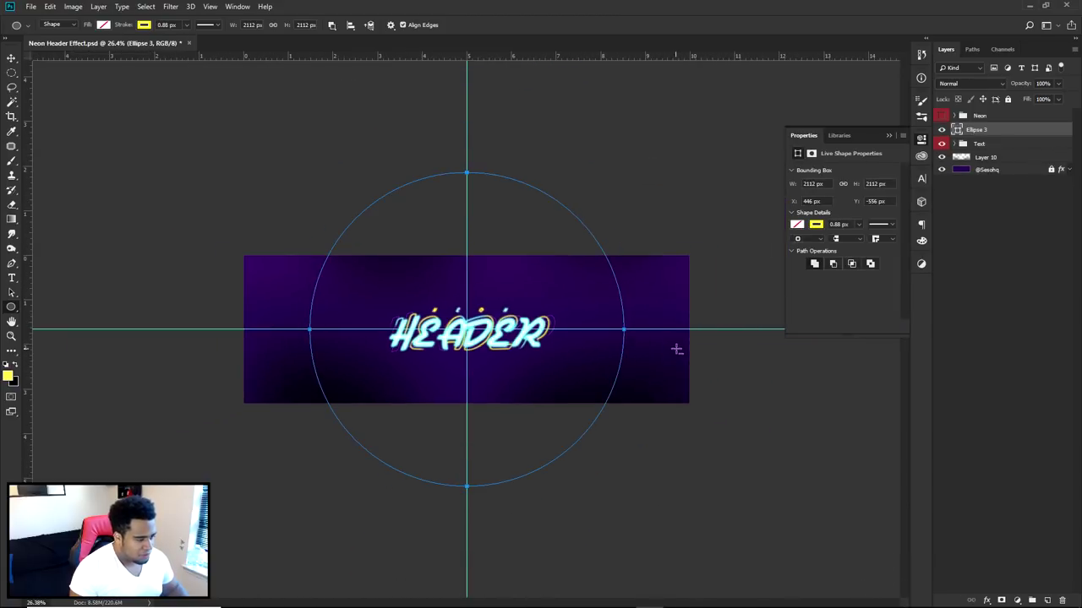
{"action": "key", "text": "ctrl+t"}
{"action": "left_click_drag", "start_coordinate": [621, 170], "coordinate": [654, 144]}
{"action": "key", "text": "Return"}
Compare the new circle with the outer yellow ring in the Neon group, then leave that group hidden.
{"action": "left_click", "coordinate": [940, 116]}
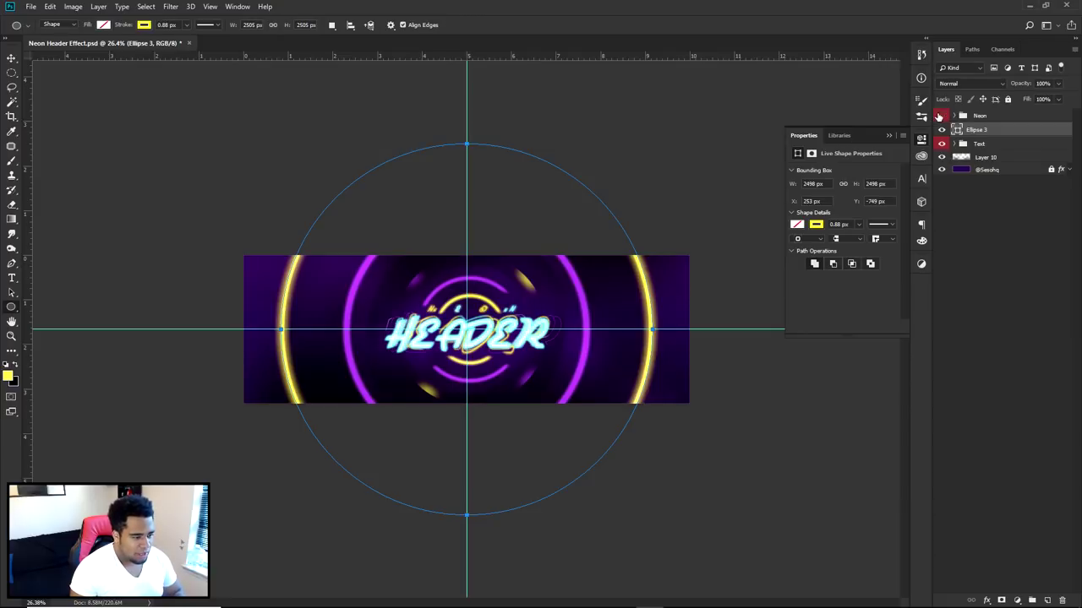
{"action": "left_click", "coordinate": [940, 116]}
{"action": "left_click", "coordinate": [940, 116]}
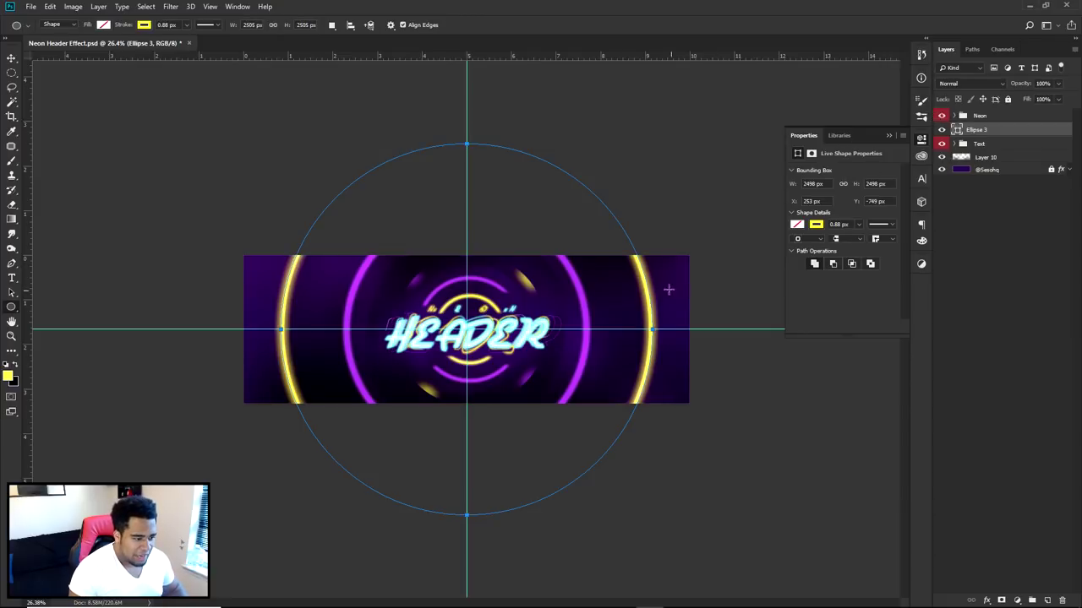
{"action": "left_click_drag", "start_coordinate": [664, 365], "coordinate": [824, 457]}
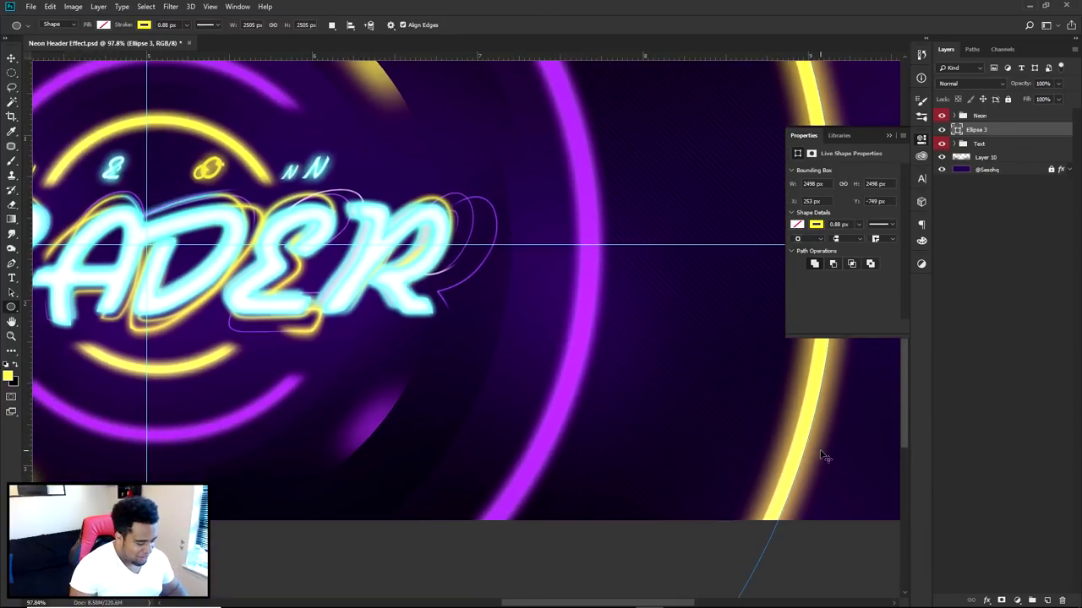
{"action": "key", "text": "v"}
{"action": "key", "text": "ctrl+0"}
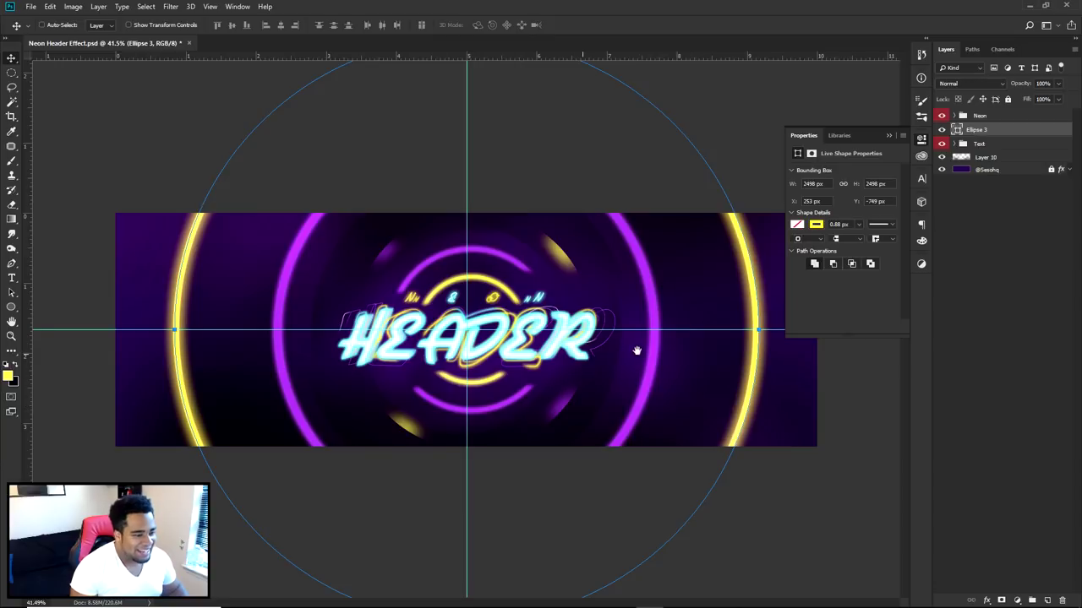
{"action": "left_click", "coordinate": [941, 116]}
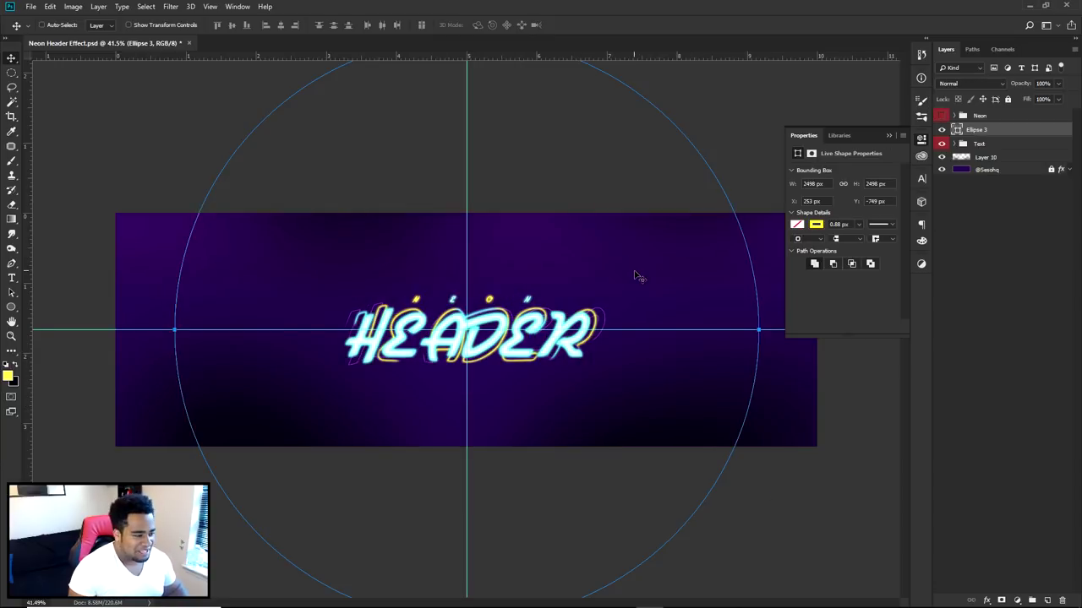
Set the stroke width of the large yellow circle to 35 px.
{"action": "left_click", "coordinate": [921, 143]}
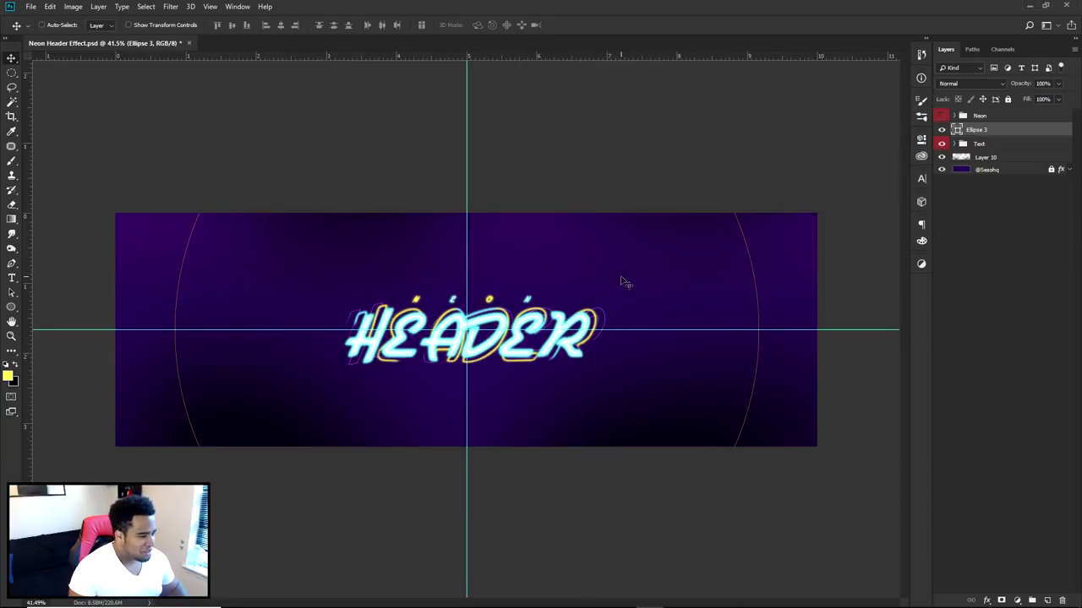
{"action": "key", "text": "u"}
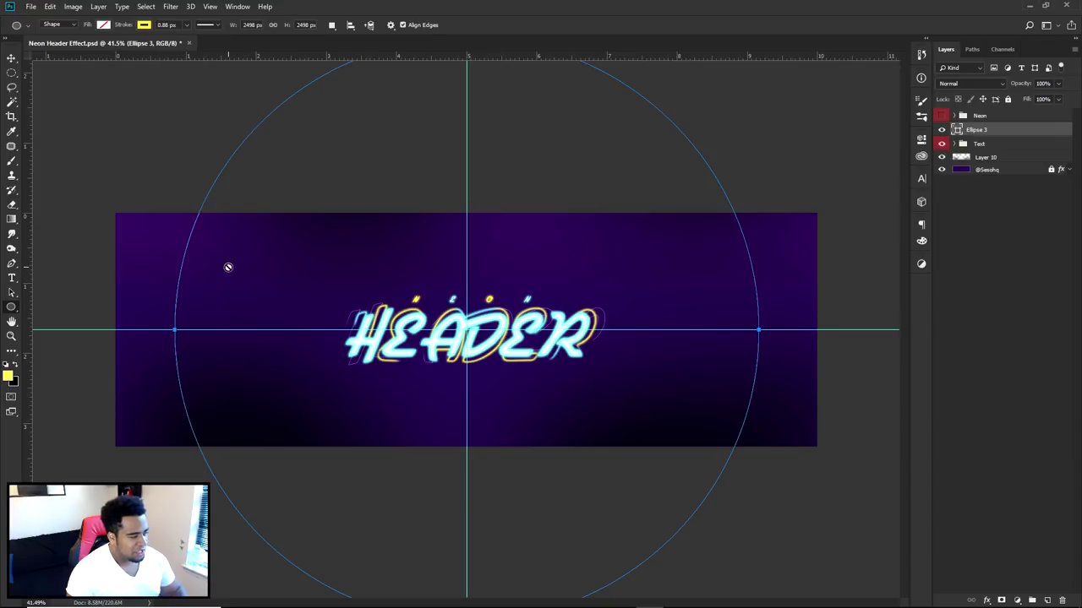
{"action": "left_click", "coordinate": [978, 144]}
{"action": "left_click", "coordinate": [967, 129]}
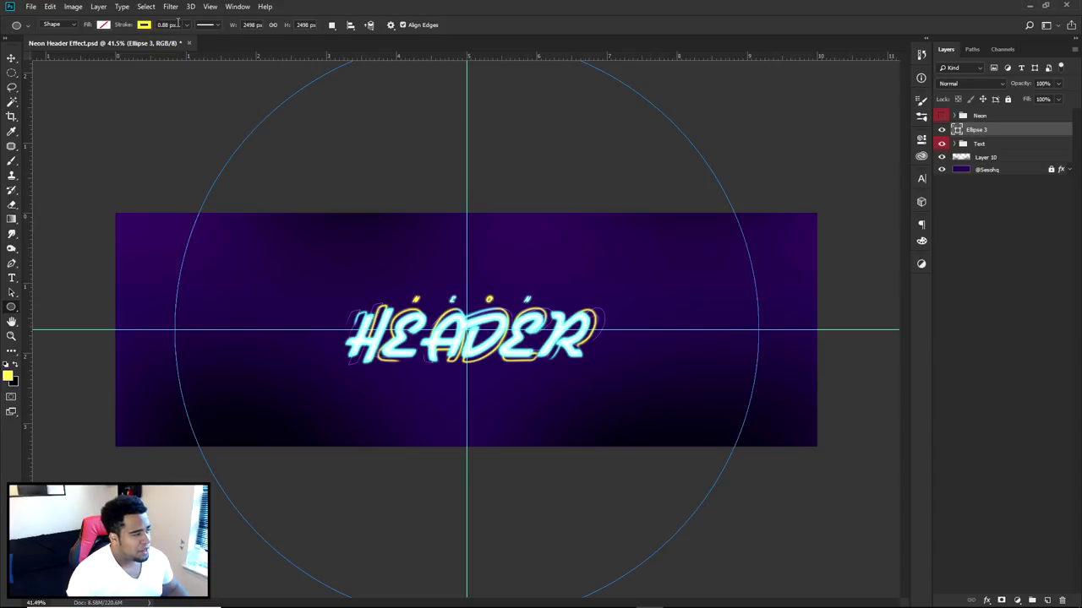
{"action": "mouse_move", "coordinate": [186, 24]}
{"action": "left_mouse_down"}
{"action": "mouse_move", "coordinate": [175, 38]}
{"action": "mouse_move", "coordinate": [196, 40]}
{"action": "left_mouse_up"}
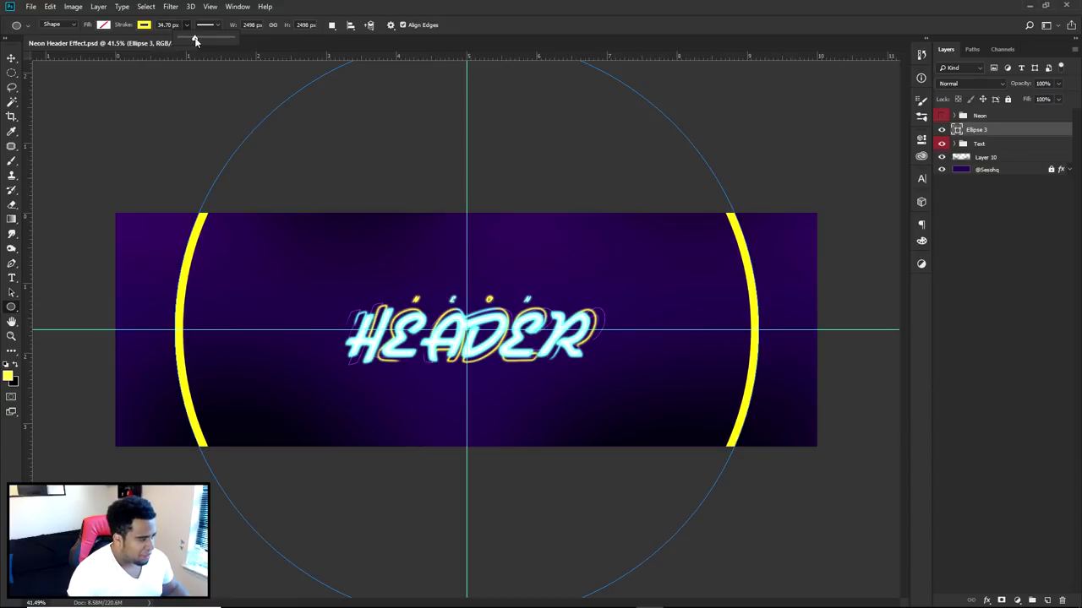
{"action": "left_click", "coordinate": [167, 25]}
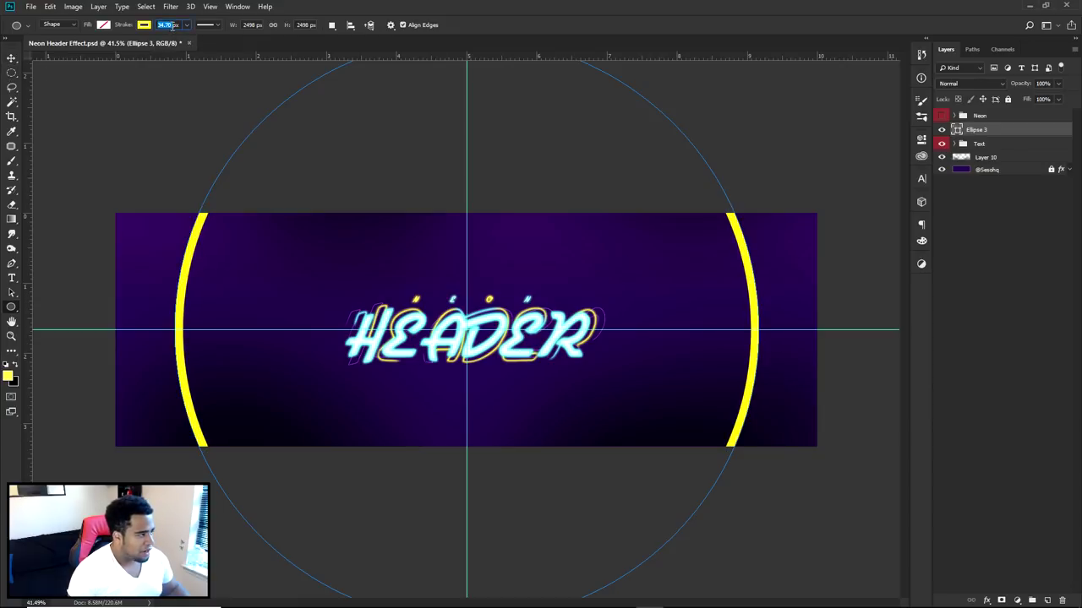
{"action": "type", "text": "35px"}
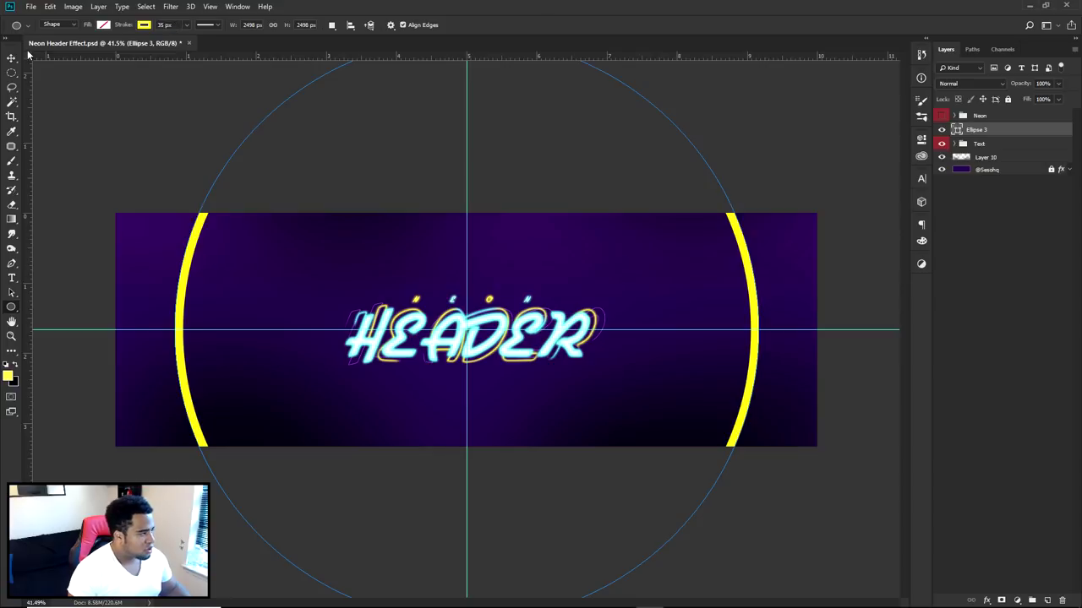
{"action": "left_click", "coordinate": [15, 57]}
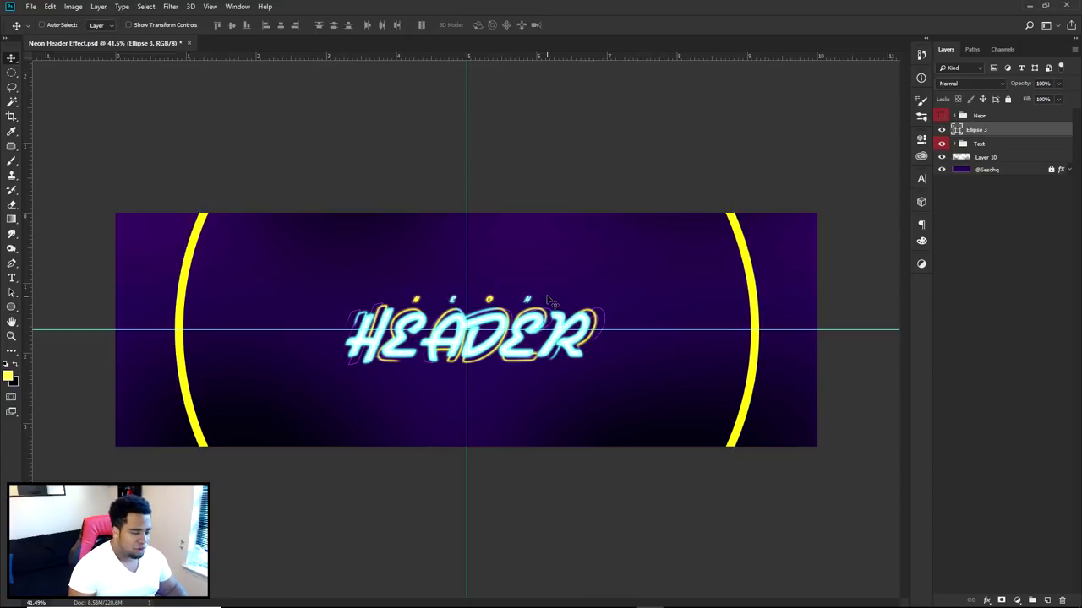
Paste the copied glow layer style onto the large circle and make its Inner Glow yellow ffe84a with a size of 32 px.
{"action": "right_click", "coordinate": [1038, 131]}
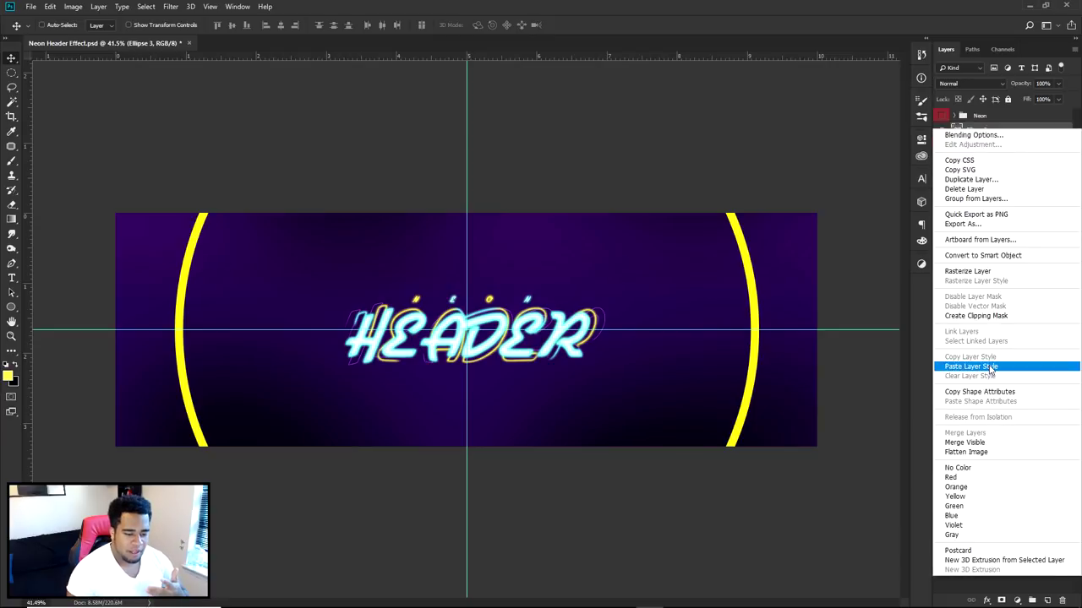
{"action": "left_click", "coordinate": [990, 367]}
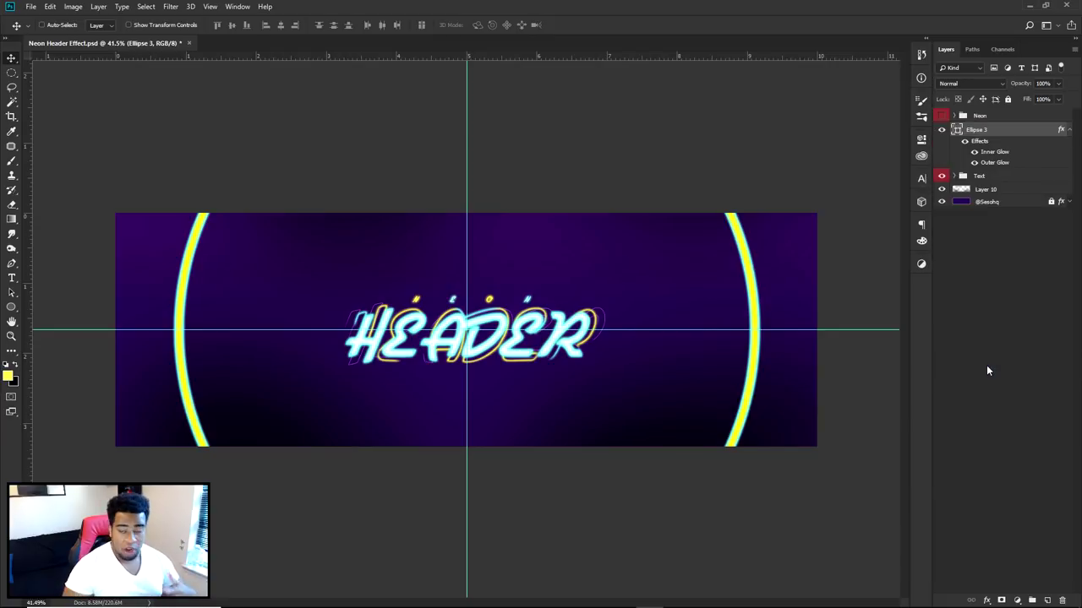
{"action": "double_click", "coordinate": [995, 154]}
{"action": "left_click", "coordinate": [822, 268]}
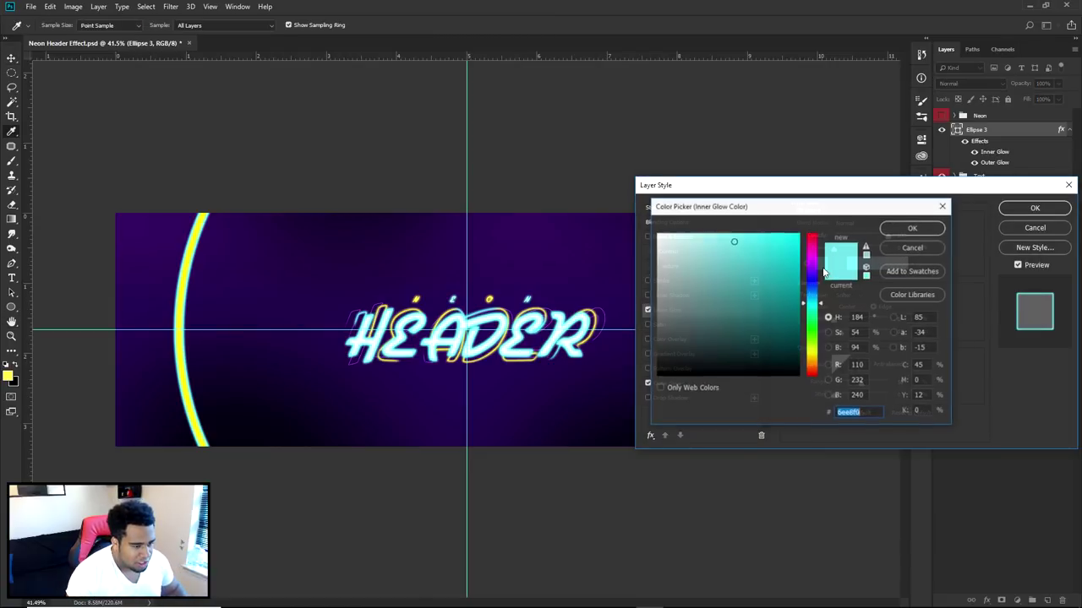
{"action": "left_click", "coordinate": [812, 342]}
{"action": "left_click", "coordinate": [759, 231]}
{"action": "left_click", "coordinate": [814, 356]}
{"action": "left_click", "coordinate": [901, 229]}
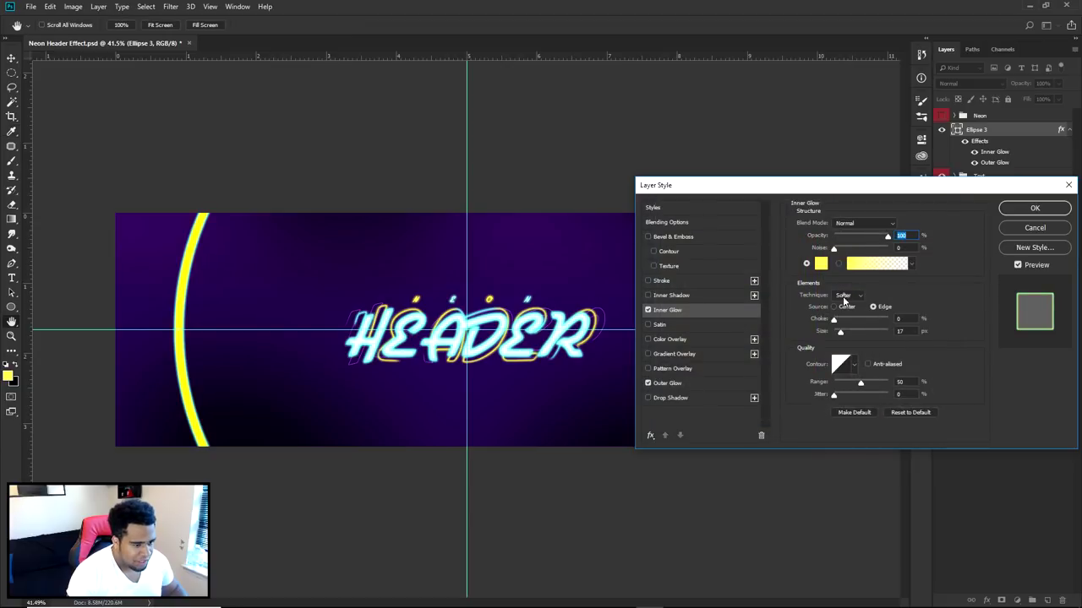
{"action": "left_click_drag", "start_coordinate": [839, 335], "coordinate": [844, 332]}
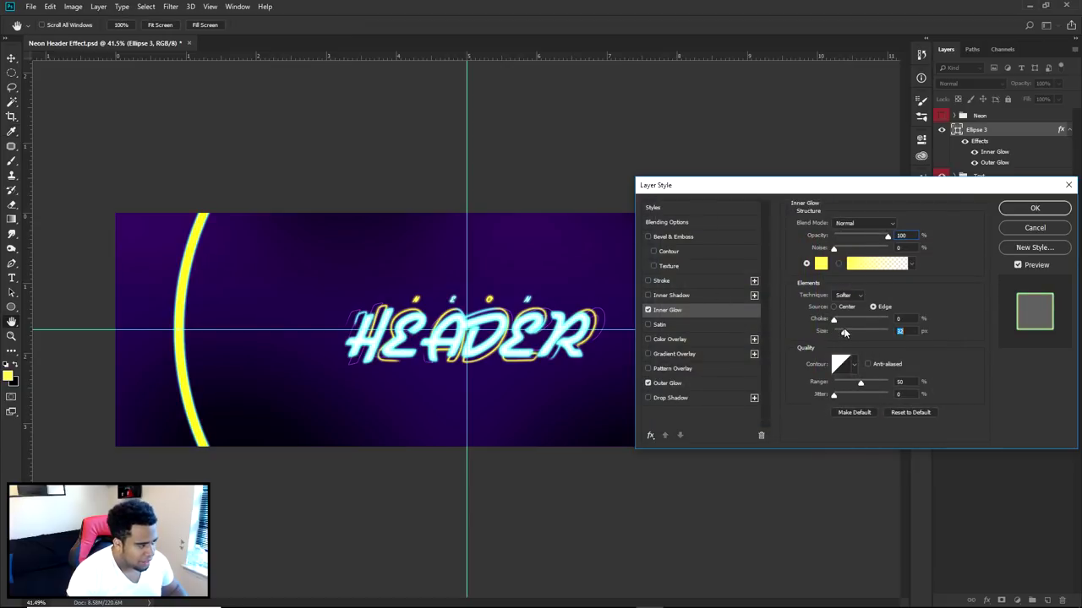
Set the large ring's Outer Glow to pale yellow fff3a1 with a size of 29 px and apply the style.
{"action": "left_click", "coordinate": [676, 383]}
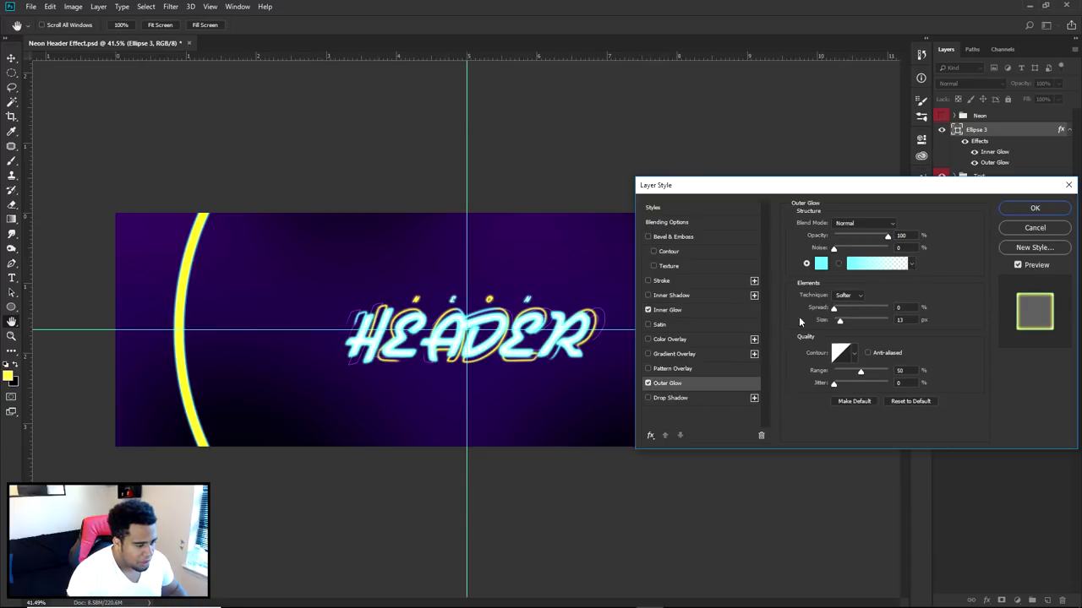
{"action": "left_click", "coordinate": [822, 265]}
{"action": "type", "text": "fffecc"}
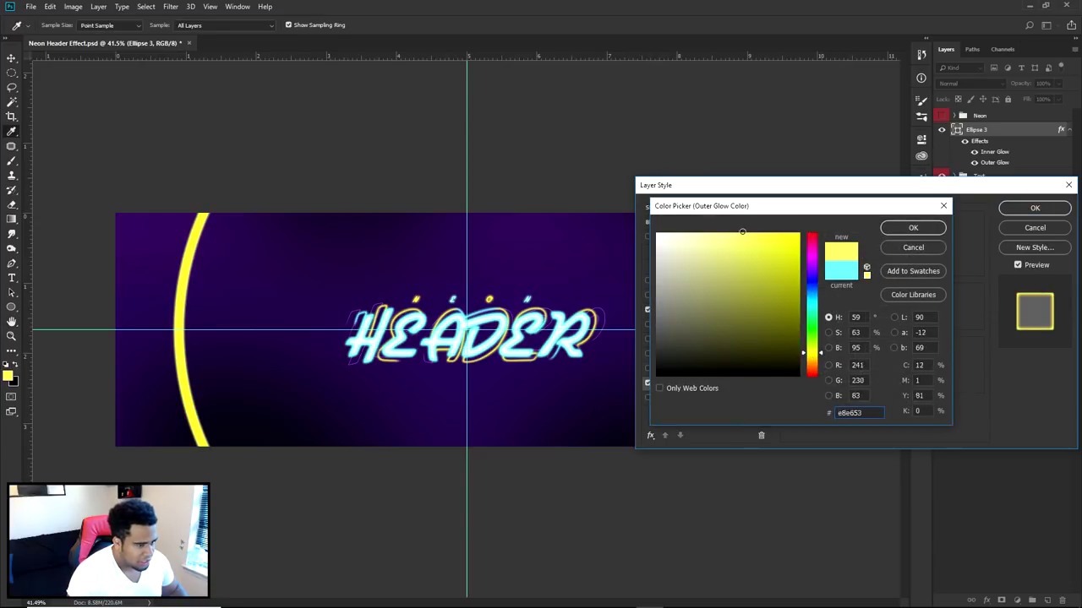
{"action": "key", "text": "Return"}
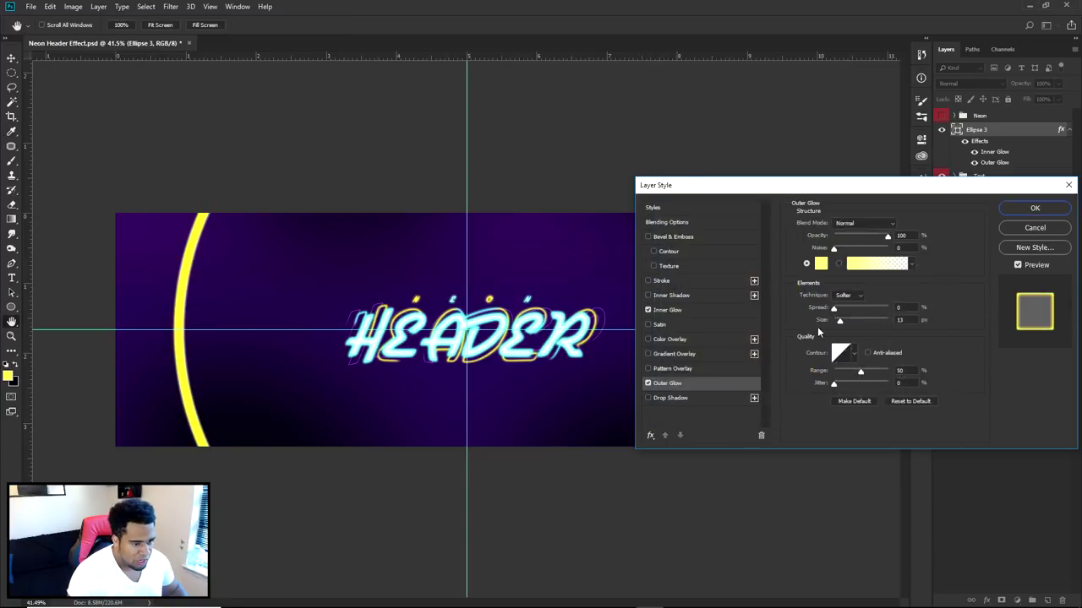
{"action": "left_click_drag", "start_coordinate": [841, 323], "coordinate": [845, 322]}
{"action": "left_click", "coordinate": [820, 263]}
{"action": "left_click_drag", "start_coordinate": [734, 231], "coordinate": [709, 233]}
{"action": "left_click_drag", "start_coordinate": [821, 352], "coordinate": [808, 359]}
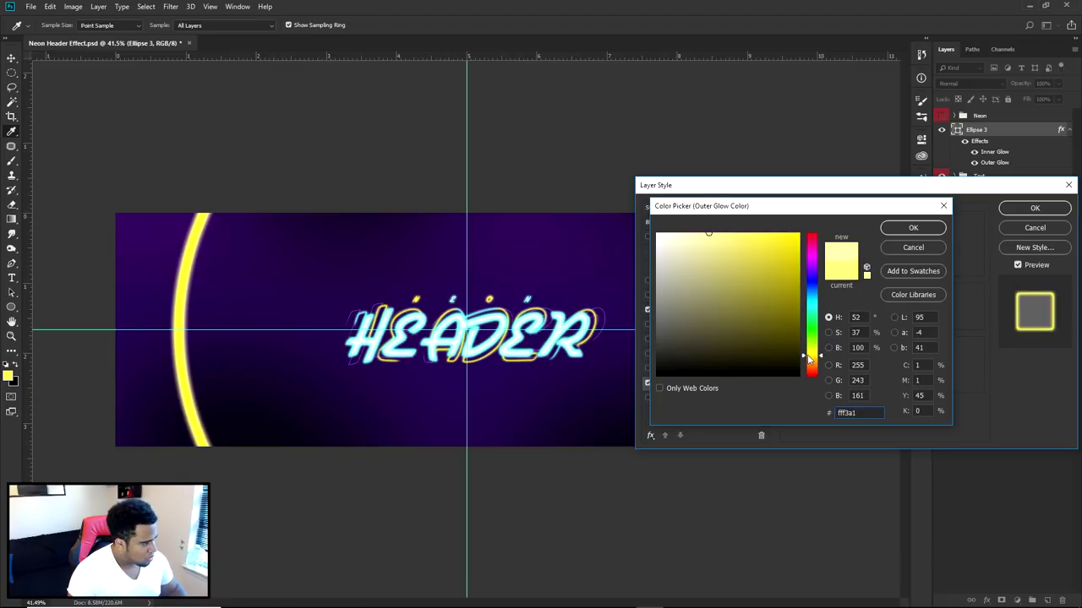
{"action": "left_click", "coordinate": [912, 227]}
{"action": "left_click", "coordinate": [1034, 208]}
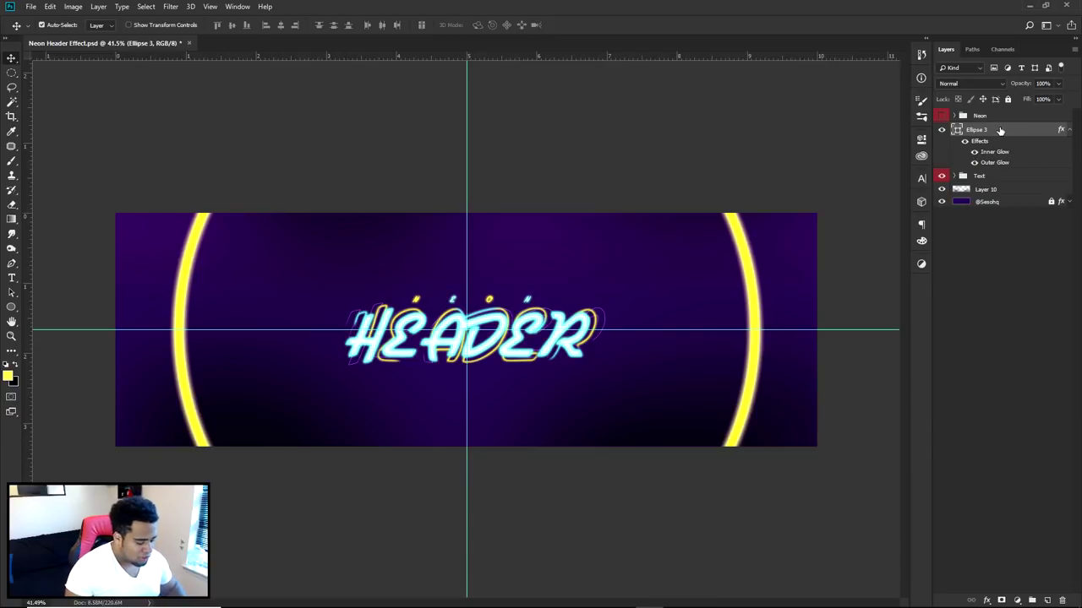
Duplicate the glowing yellow ring and scale the copy down around its centre to form a smaller ring inside the first.
{"action": "key", "text": "ctrl+j"}
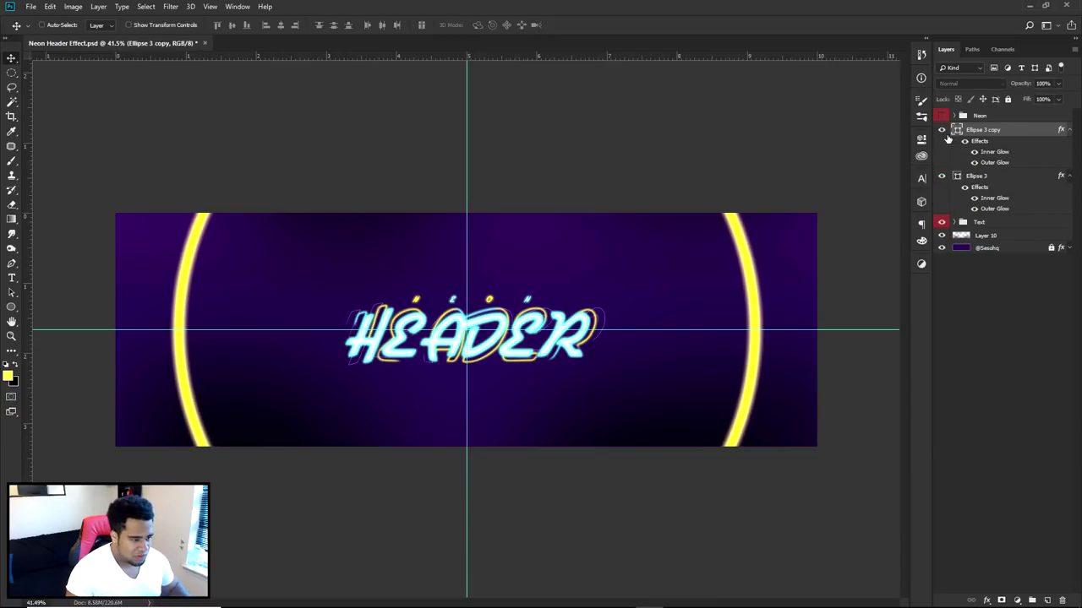
{"action": "key", "text": "ctrl+t"}
{"action": "key", "text": "ctrl+0"}
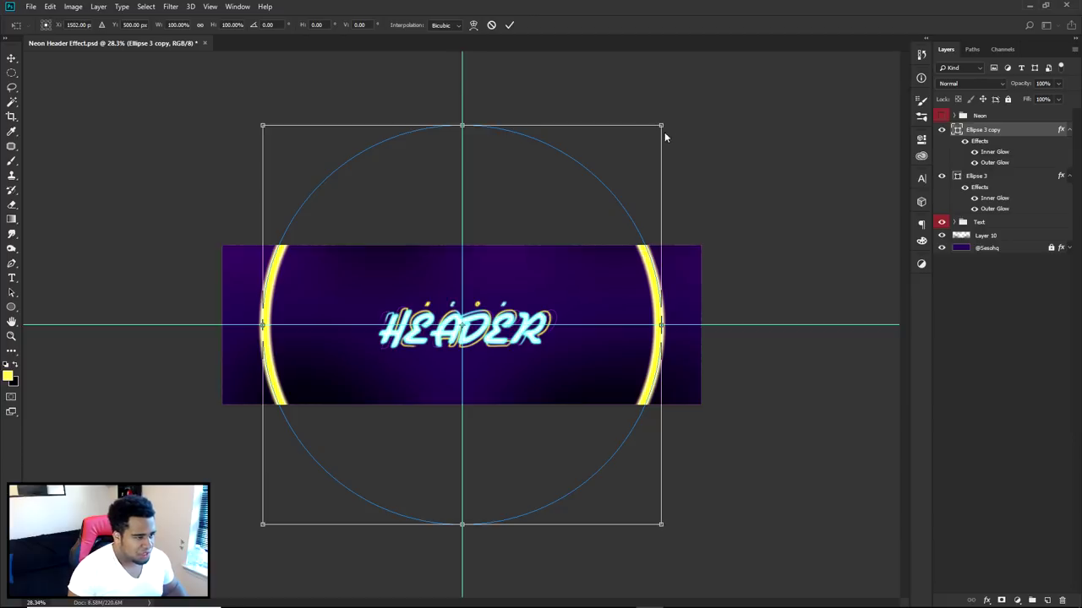
{"action": "left_click_drag", "start_coordinate": [660, 124], "coordinate": [589, 169]}
{"action": "key", "text": "Return"}
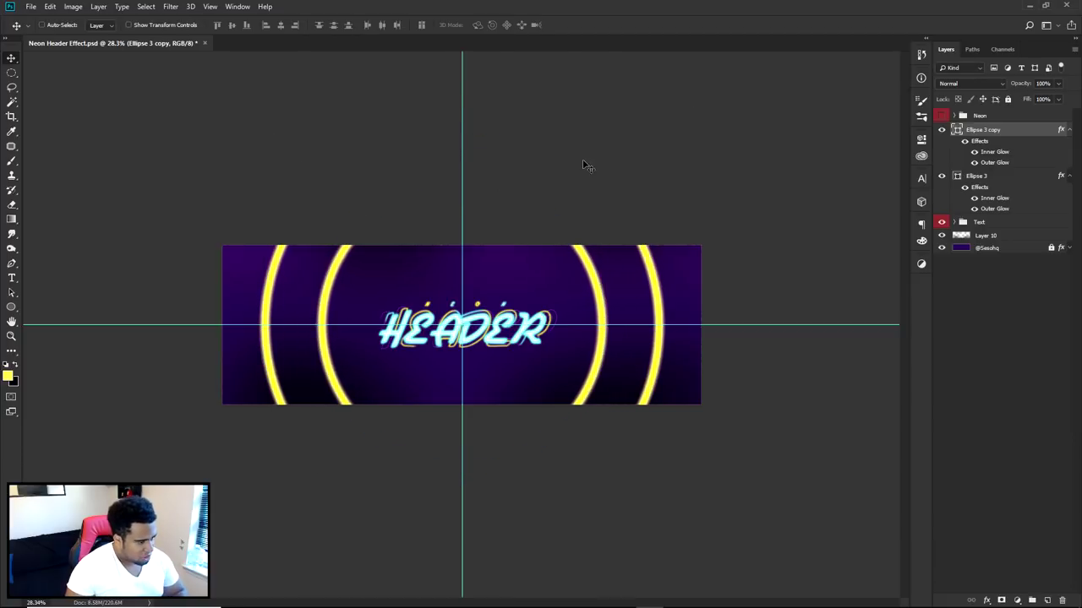
Recolour the smaller ring's Inner Glow to purple and its Outer Glow to light purple b96dff.
{"action": "scroll", "coordinate": [534, 320], "scroll_direction": "up", "scroll_amount": 3}
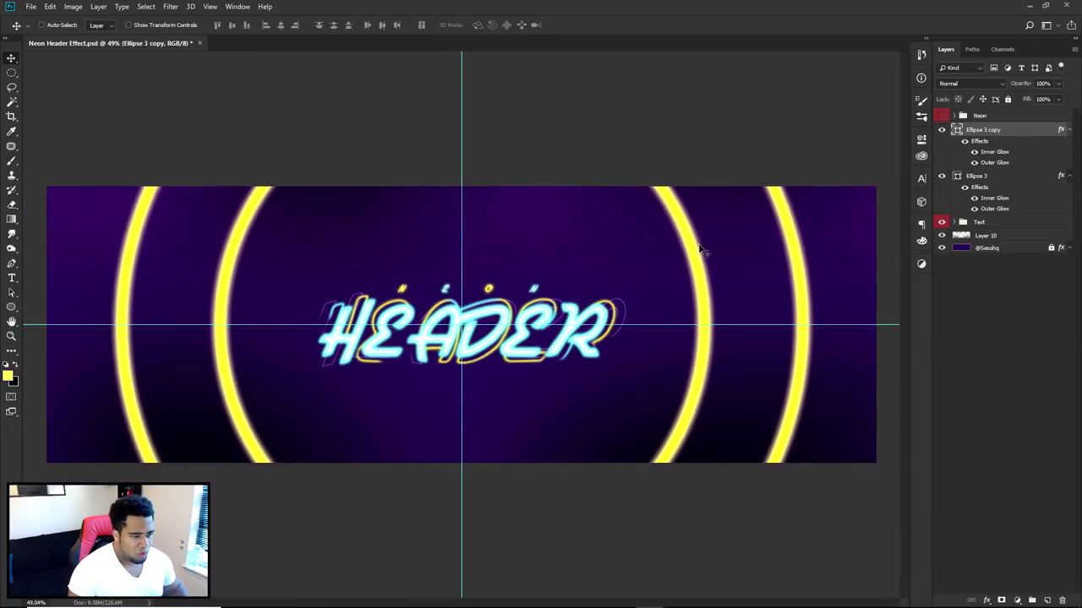
{"action": "double_click", "coordinate": [993, 155]}
{"action": "left_click", "coordinate": [825, 268]}
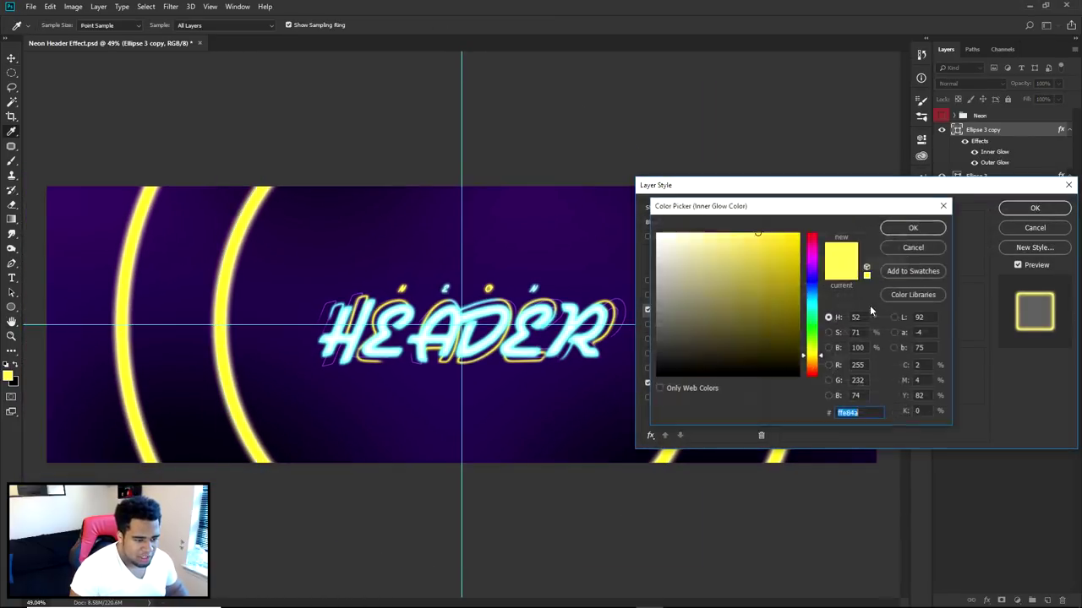
{"action": "left_click", "coordinate": [813, 269]}
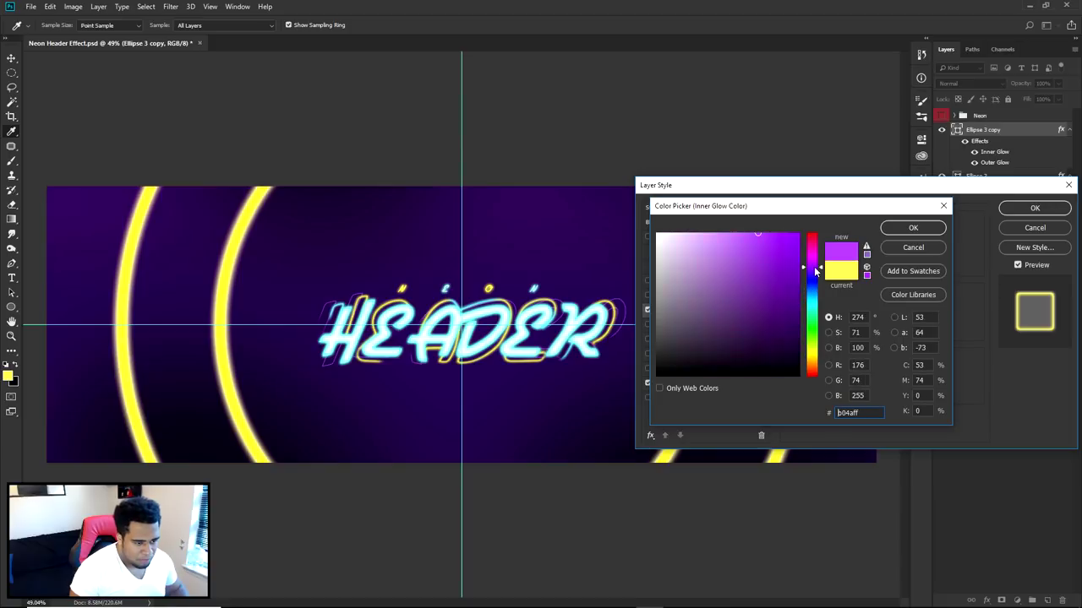
{"action": "left_click", "coordinate": [906, 230]}
{"action": "left_click", "coordinate": [667, 384]}
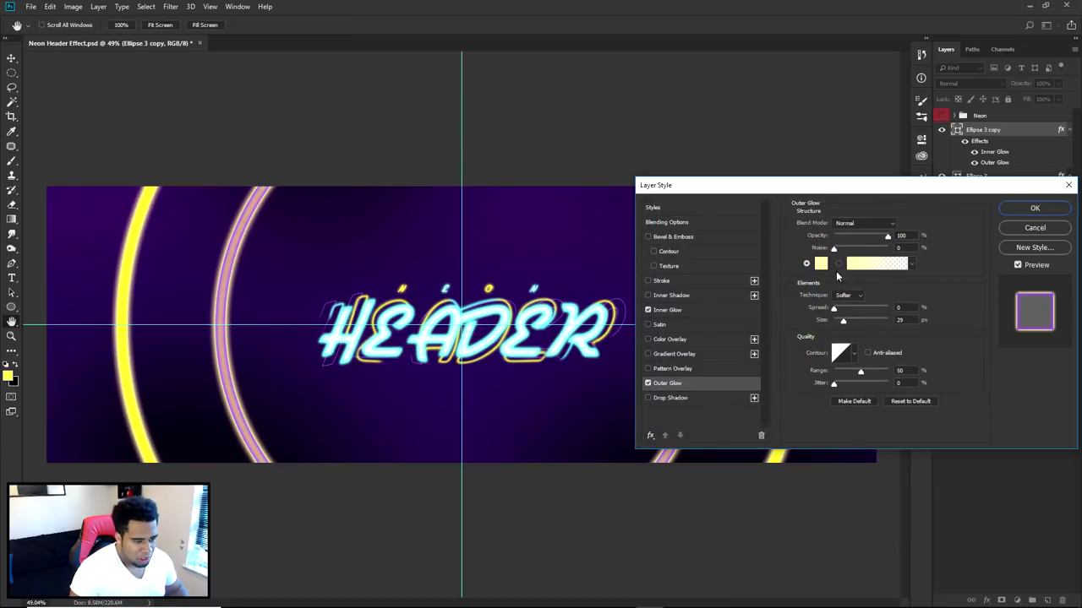
{"action": "left_click", "coordinate": [821, 264]}
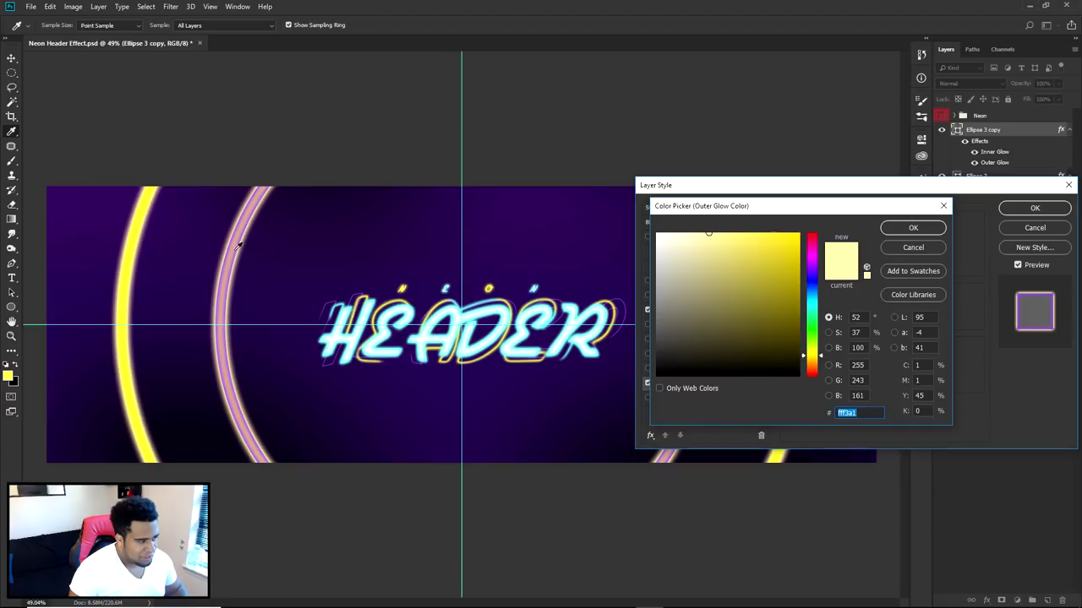
{"action": "mouse_move", "coordinate": [812, 270]}
{"action": "left_mouse_down"}
{"action": "mouse_move", "coordinate": [814, 257]}
{"action": "mouse_move", "coordinate": [812, 271]}
{"action": "left_mouse_up"}
{"action": "left_click_drag", "start_coordinate": [811, 276], "coordinate": [811, 269]}
{"action": "left_click", "coordinate": [738, 234]}
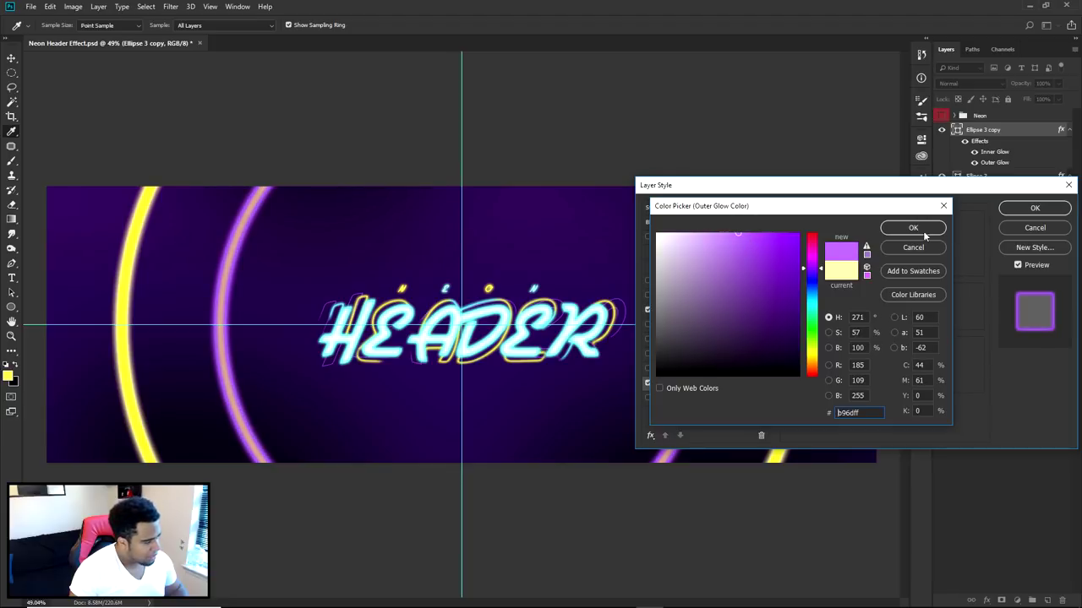
{"action": "left_click", "coordinate": [909, 231]}
Set the smaller ring's Inner Glow size to 120 px and apply the style.
{"action": "left_click", "coordinate": [685, 310]}
{"action": "left_click_drag", "start_coordinate": [845, 330], "coordinate": [862, 334]}
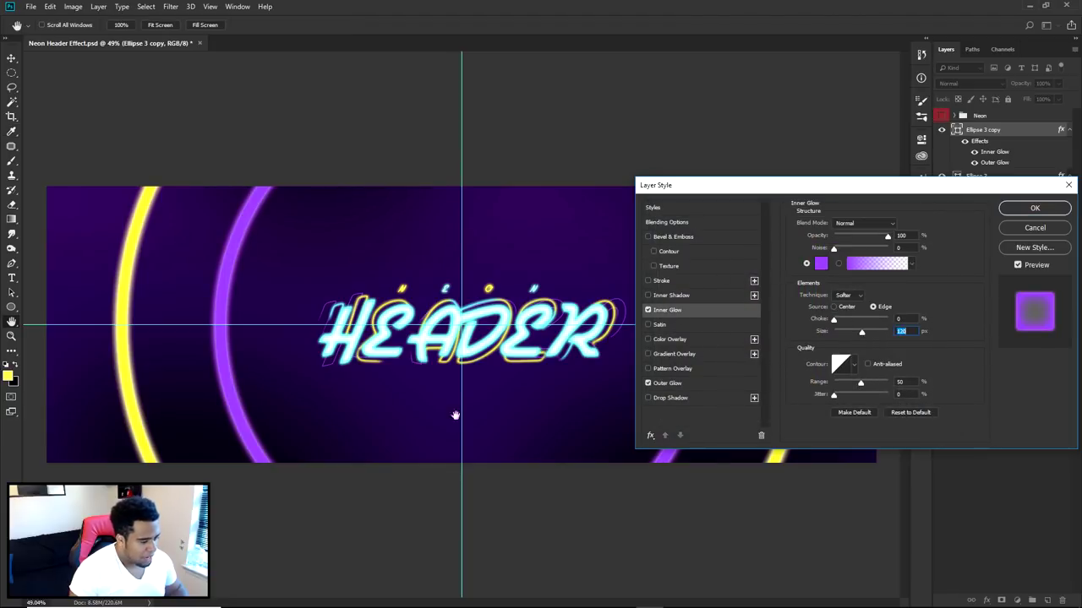
{"action": "left_click", "coordinate": [1002, 207]}
{"action": "key", "text": "ctrl+minus"}
{"action": "key", "text": "v"}
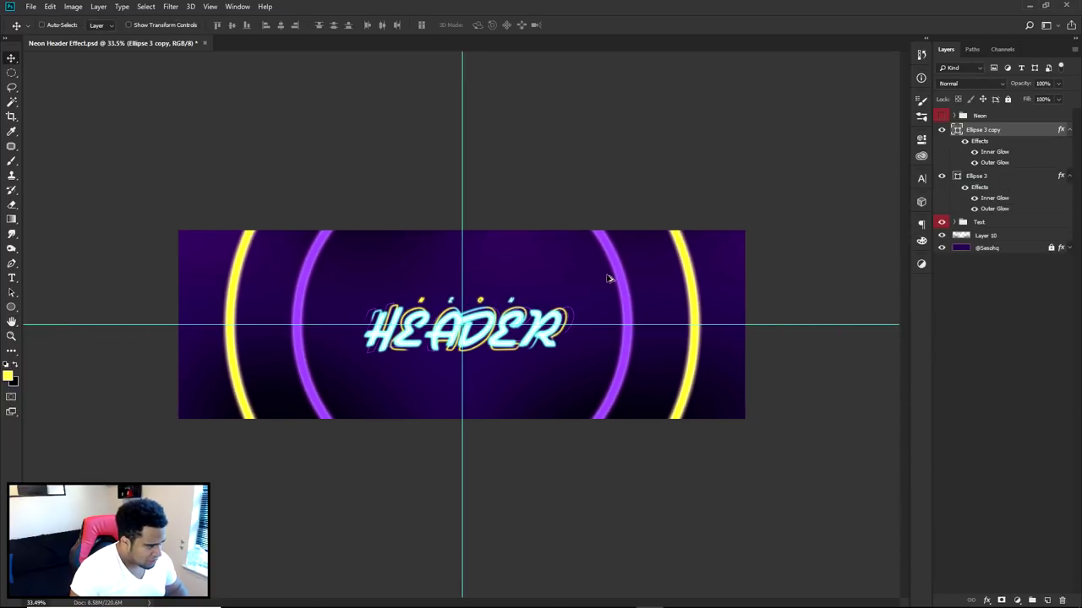
Shift the smaller ring's Inner Glow colour to the pinker purple ce4aff and apply the style.
{"action": "scroll", "coordinate": [557, 290], "scroll_direction": "up", "scroll_amount": 2}
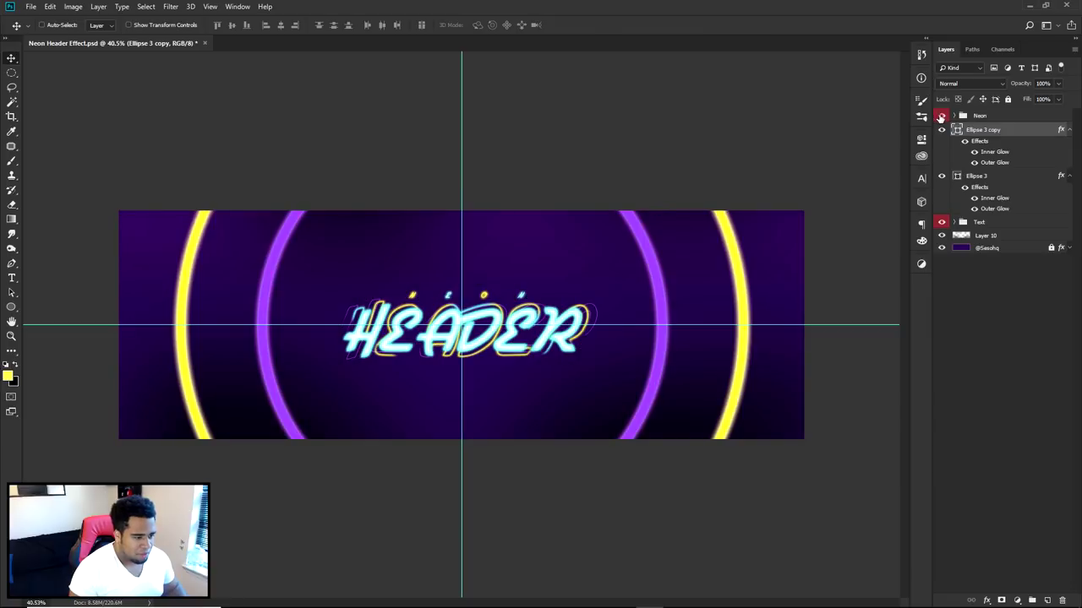
{"action": "double_click", "coordinate": [988, 153]}
{"action": "left_click", "coordinate": [823, 262]}
{"action": "left_click", "coordinate": [817, 267]}
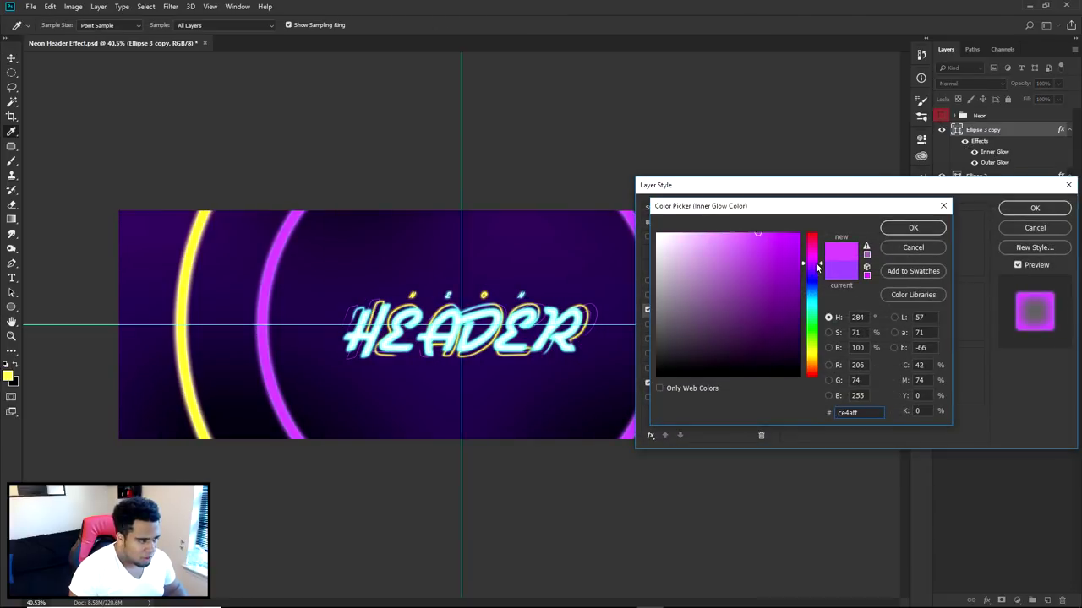
{"action": "left_click", "coordinate": [895, 228]}
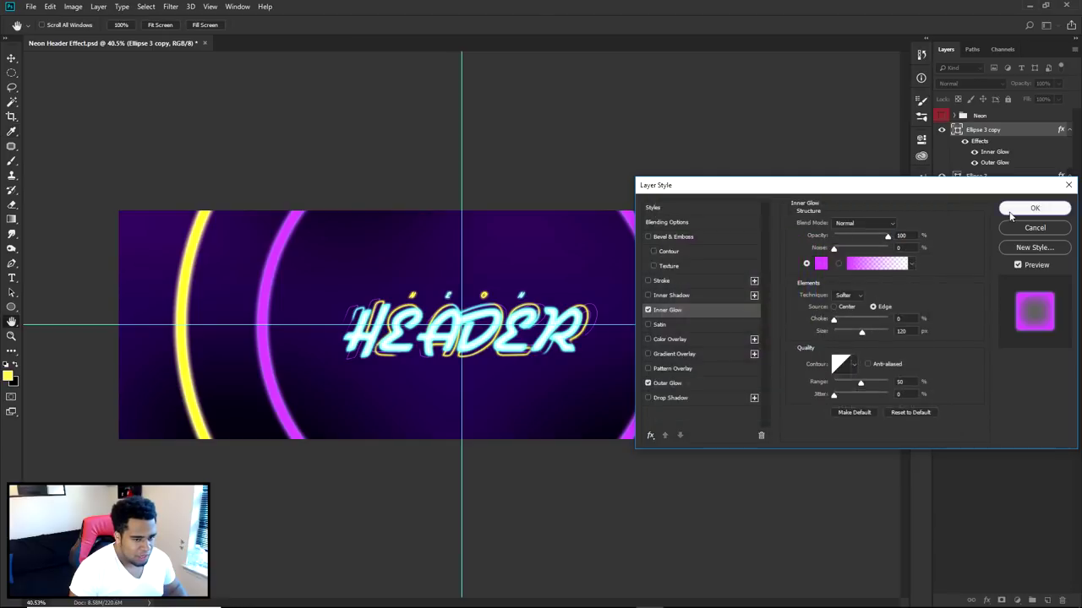
{"action": "left_click", "coordinate": [1034, 208]}
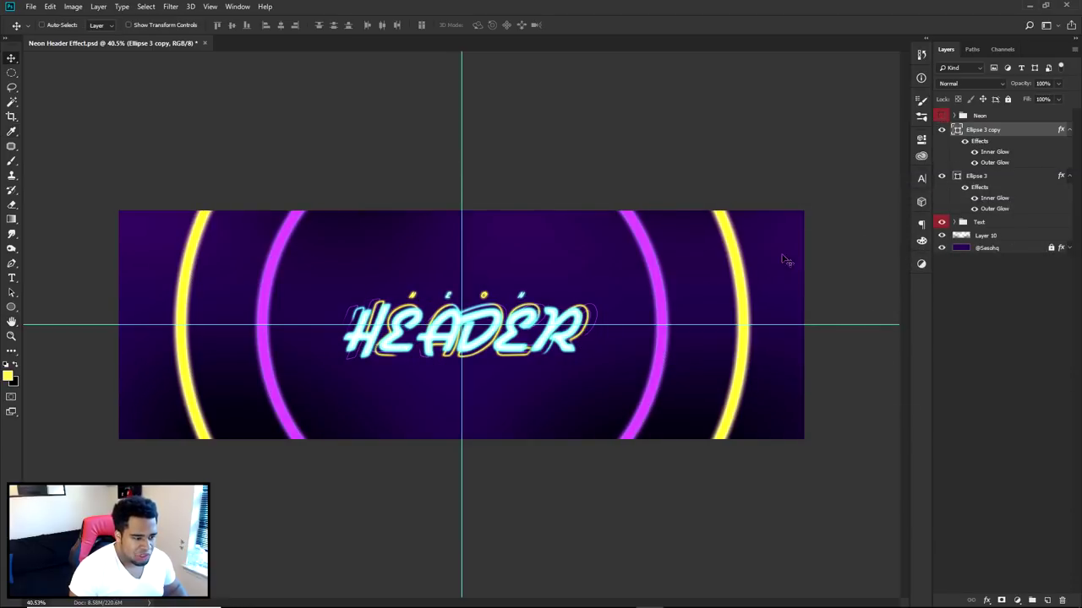
Hide the guides briefly to examine the two rings around the lettering, and show the guides again.
{"action": "left_click", "coordinate": [519, 331]}
{"action": "key", "text": "ctrl+semicolon"}
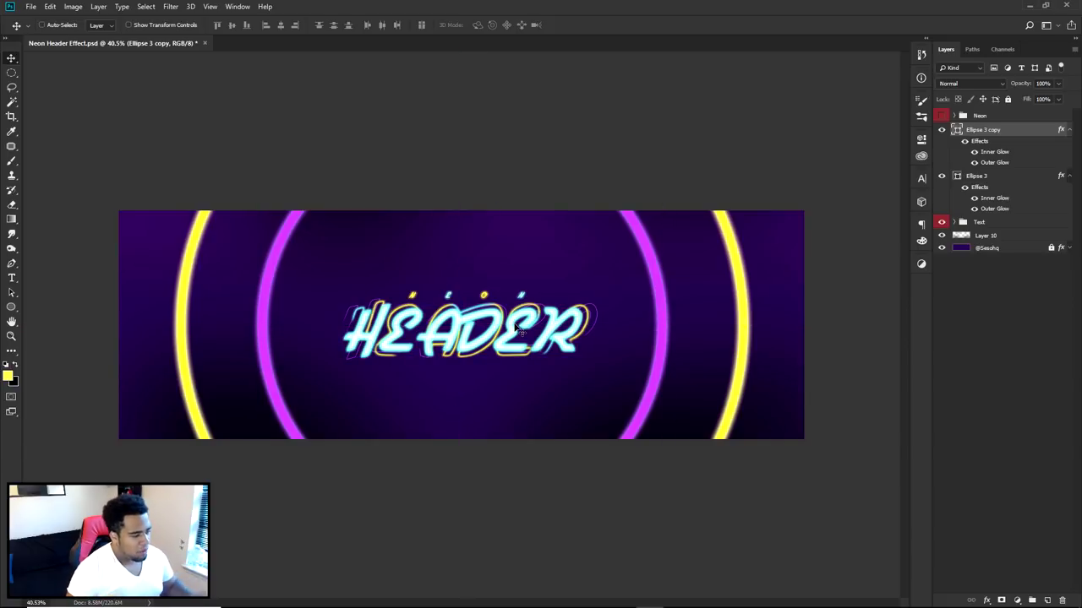
{"action": "key", "text": "ctrl+semicolon"}
{"action": "scroll", "coordinate": [414, 330], "scroll_direction": "up", "scroll_amount": 2}
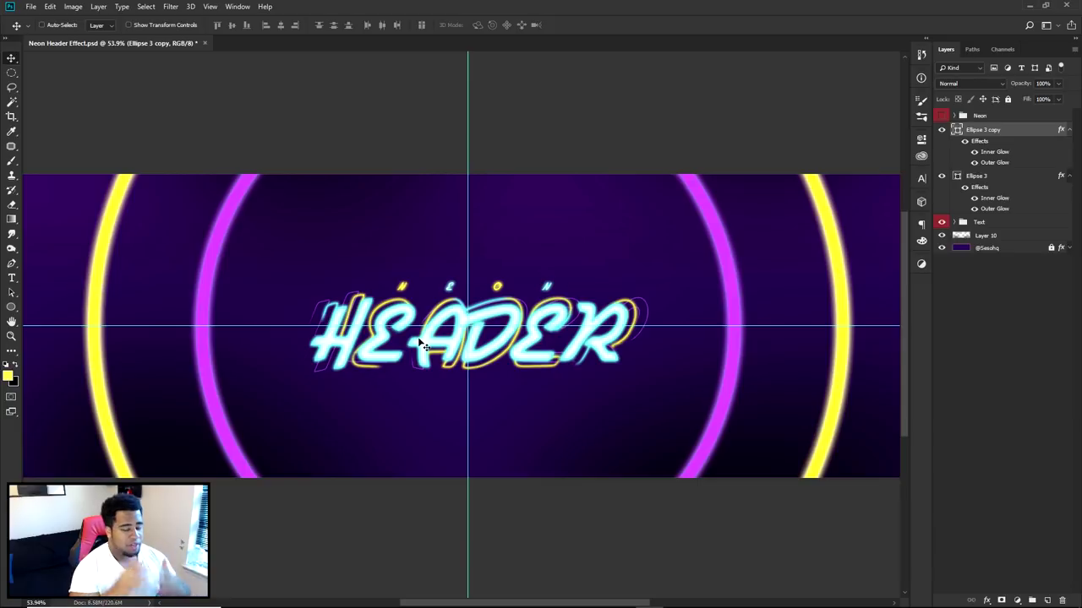
{"action": "scroll", "coordinate": [420, 342], "scroll_direction": "down", "scroll_amount": 2}
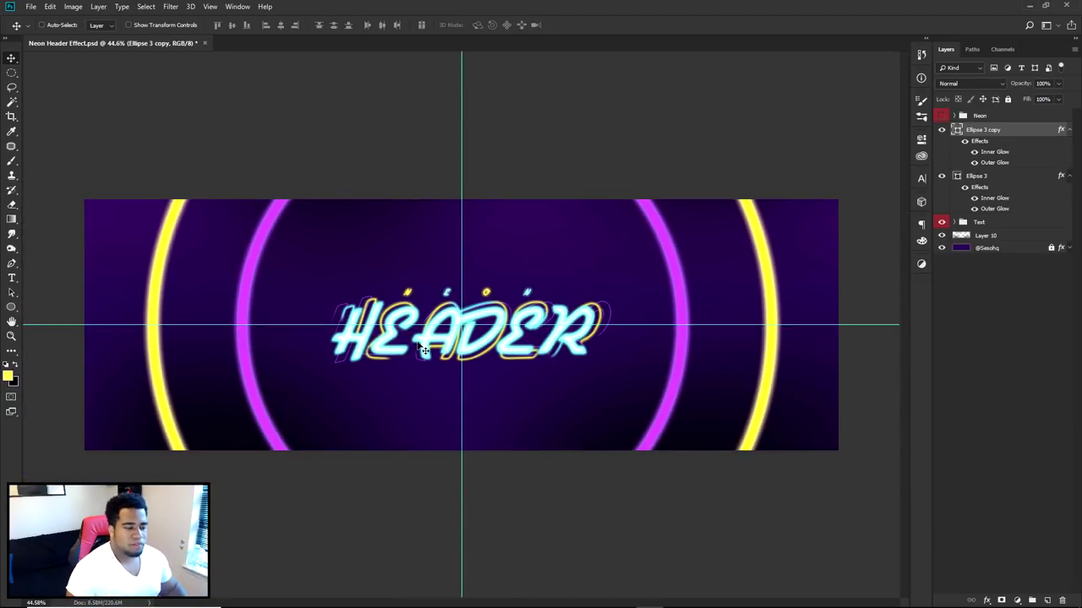
Hide the guides over the banner.
{"action": "key", "text": "ctrl+semicolon"}
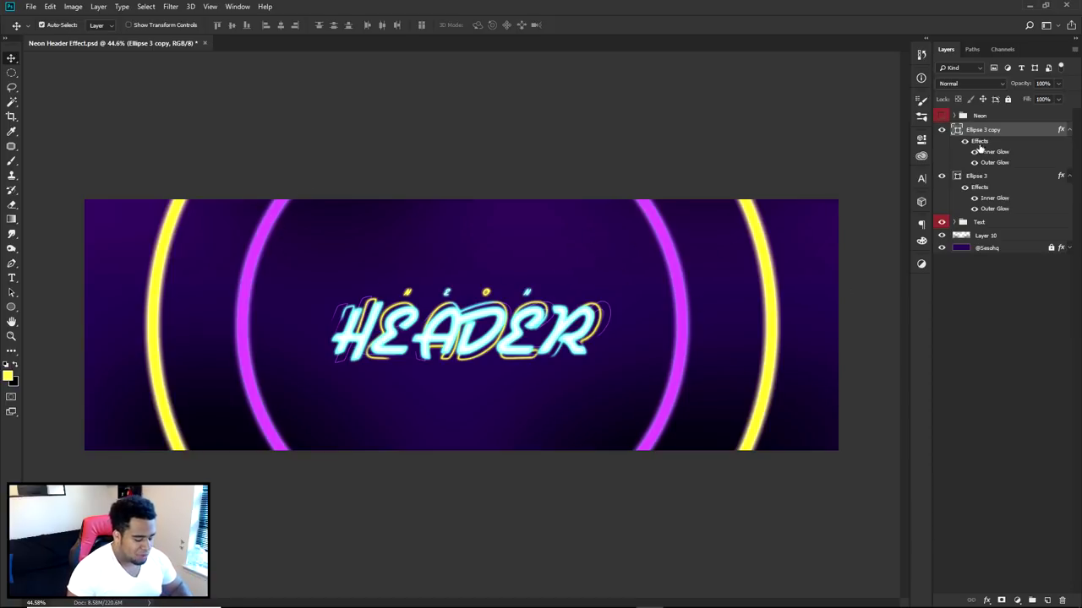
{"action": "key", "text": "ctrl+j"}
{"action": "key", "text": "ctrl+t"}
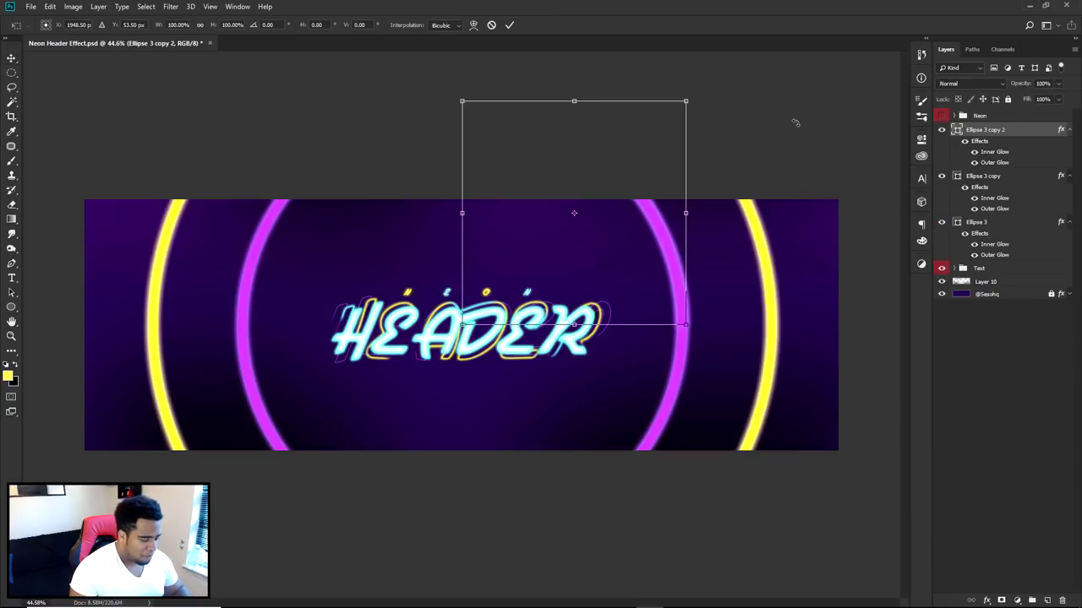
{"action": "key", "text": "Return"}
{"action": "mouse_move", "coordinate": [680, 306]}
{"action": "left_mouse_down"}
{"action": "mouse_move", "coordinate": [642, 291]}
{"action": "mouse_move", "coordinate": [679, 312]}
{"action": "left_mouse_up"}
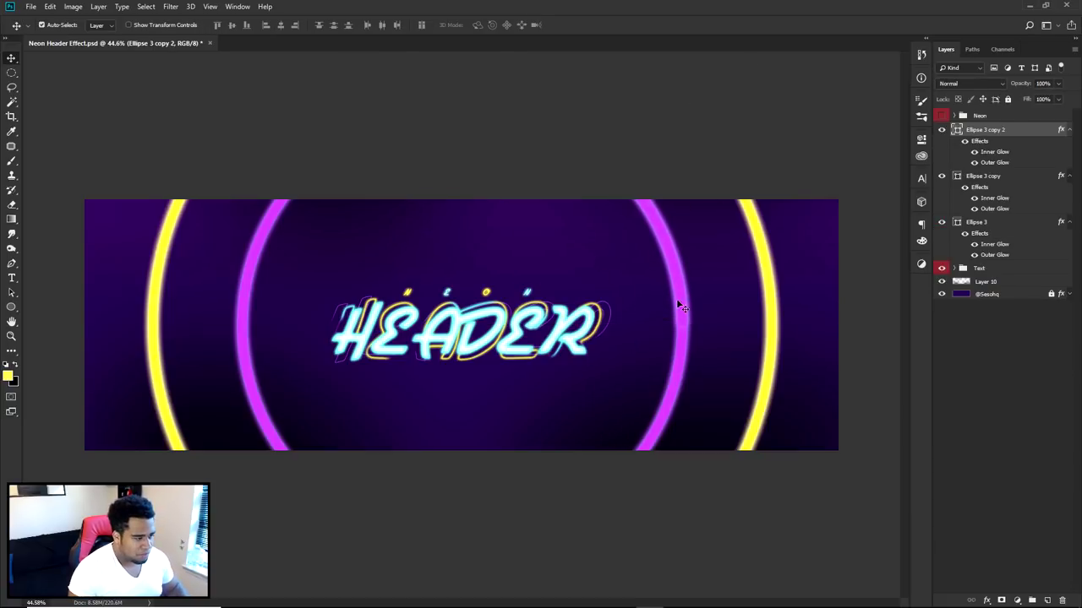
{"action": "key", "text": "Delete"}
Duplicate the smaller purple ring and scale the copy down about its centre to about 725 px in diameter.
{"action": "left_click", "coordinate": [942, 129]}
{"action": "left_click", "coordinate": [942, 129]}
{"action": "key", "text": "ctrl+j"}
{"action": "key", "text": "ctrl+t"}
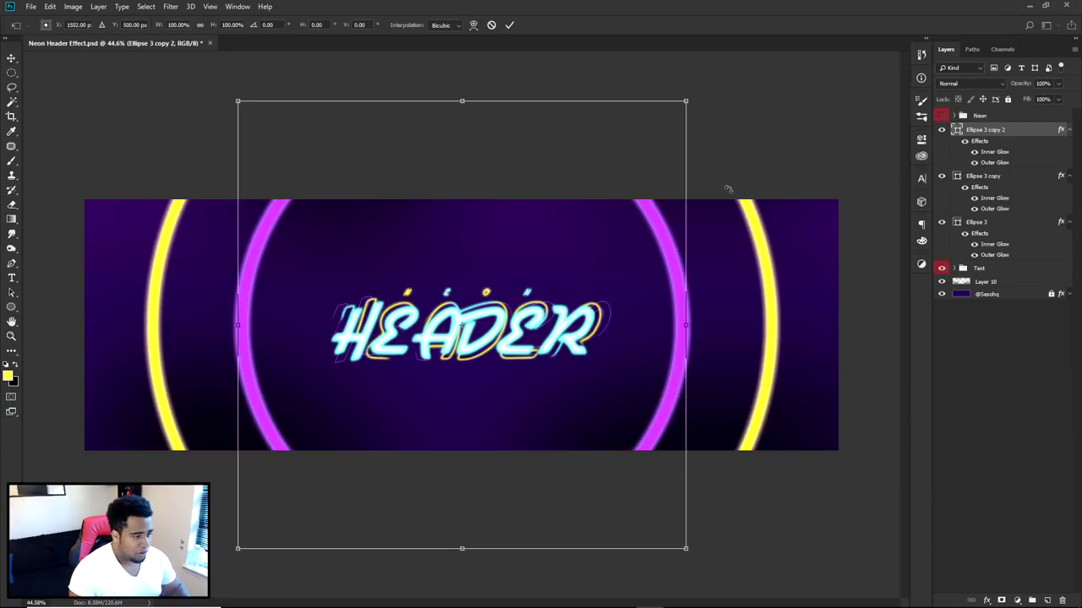
{"action": "left_click_drag", "start_coordinate": [686, 100], "coordinate": [550, 232]}
{"action": "key", "text": "Return"}
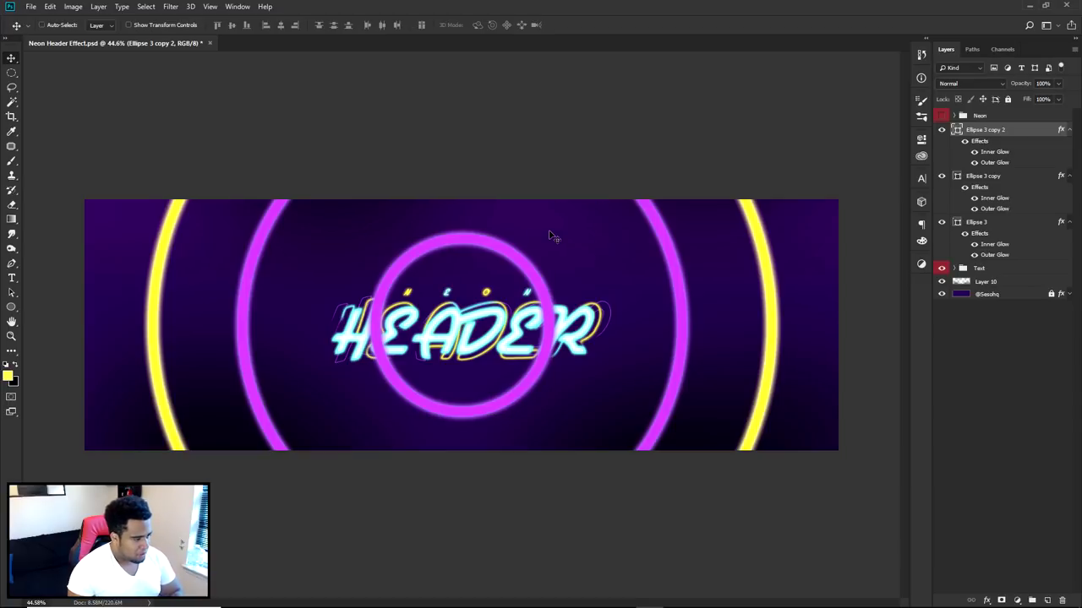
Thin the innermost purple ring's stroke to 10.14 px.
{"action": "key", "text": "u"}
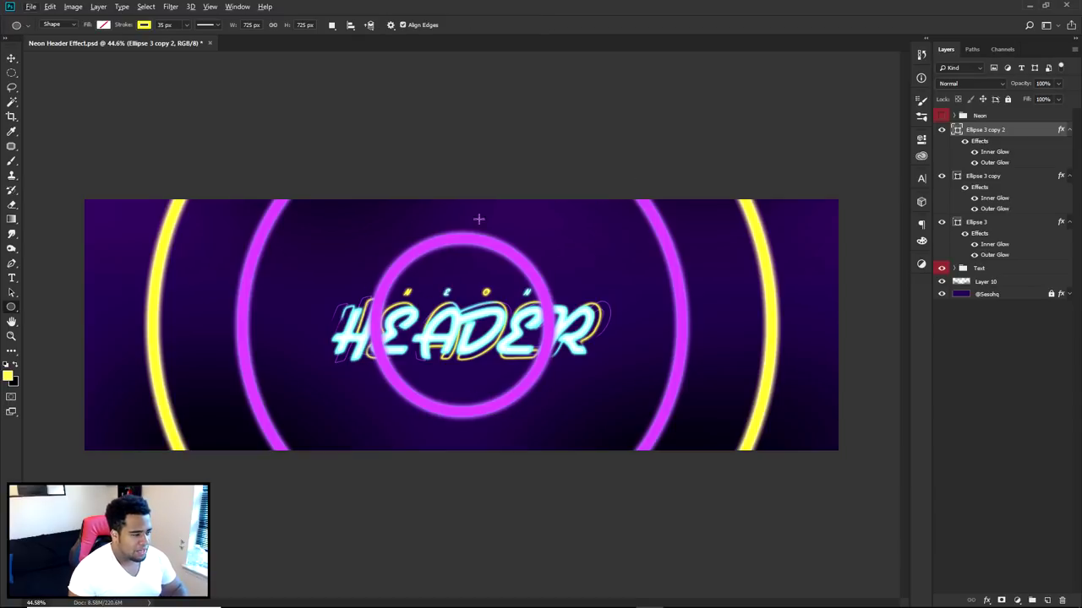
{"action": "left_click", "coordinate": [187, 25]}
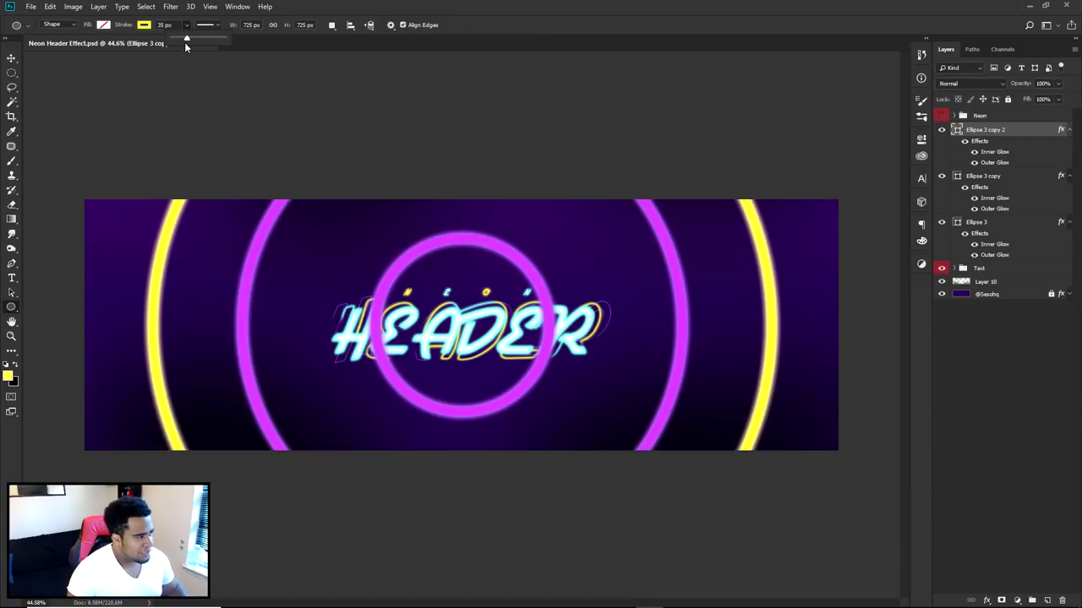
{"action": "left_click_drag", "start_coordinate": [184, 42], "coordinate": [180, 41]}
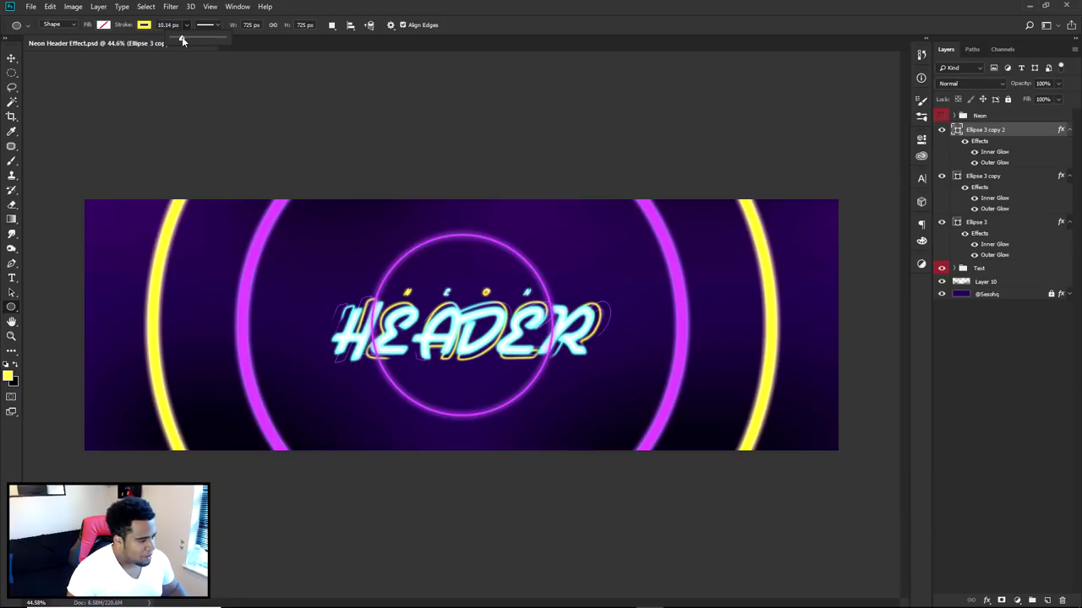
{"action": "key", "text": "v"}
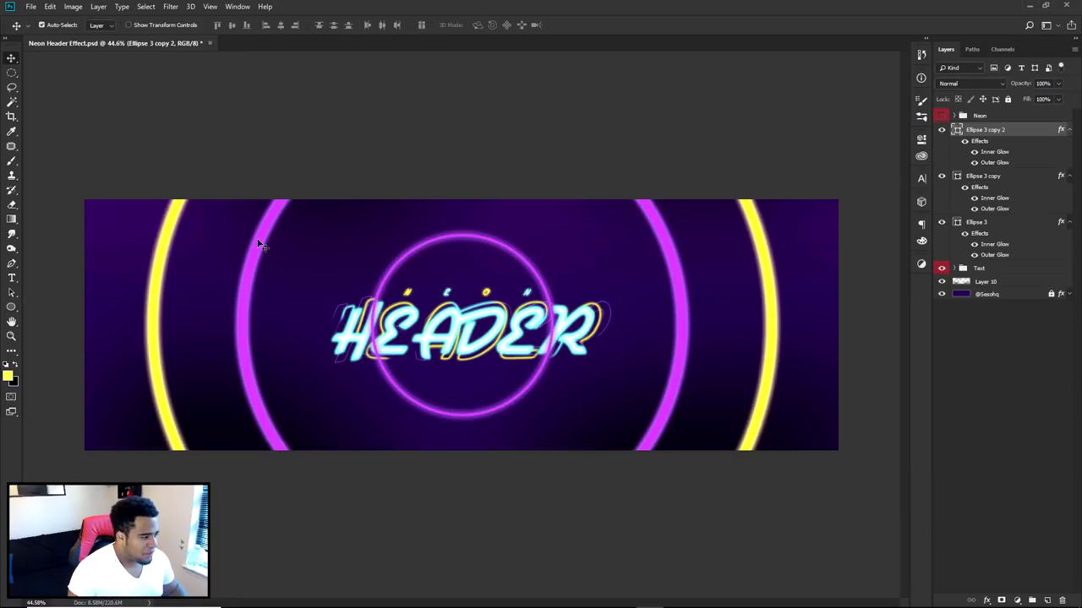
Set the larger purple ring's stroke width to 20 px.
{"action": "left_click", "coordinate": [261, 244]}
{"action": "key", "text": "u"}
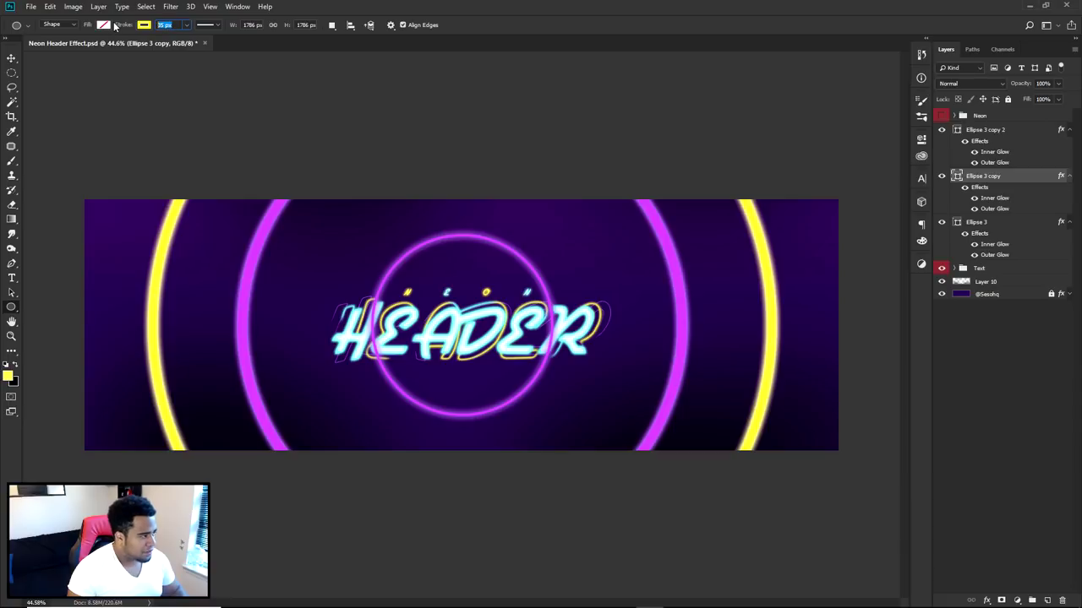
{"action": "type", "text": "20"}
{"action": "key", "text": "Return"}
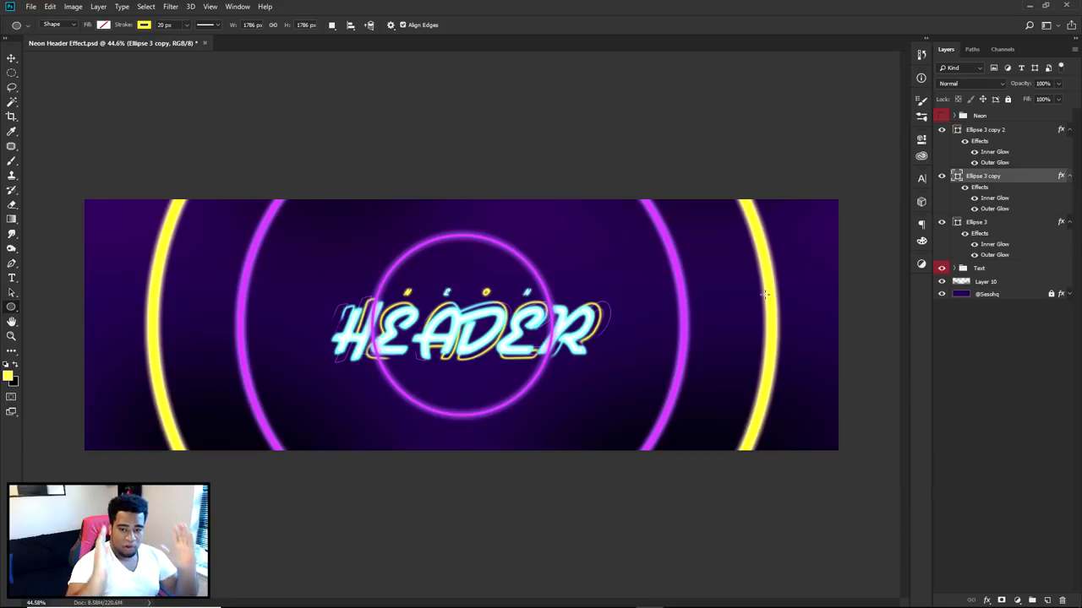
Set the stroke width of the innermost ring around the lettering to 13 px.
{"action": "key", "text": "v"}
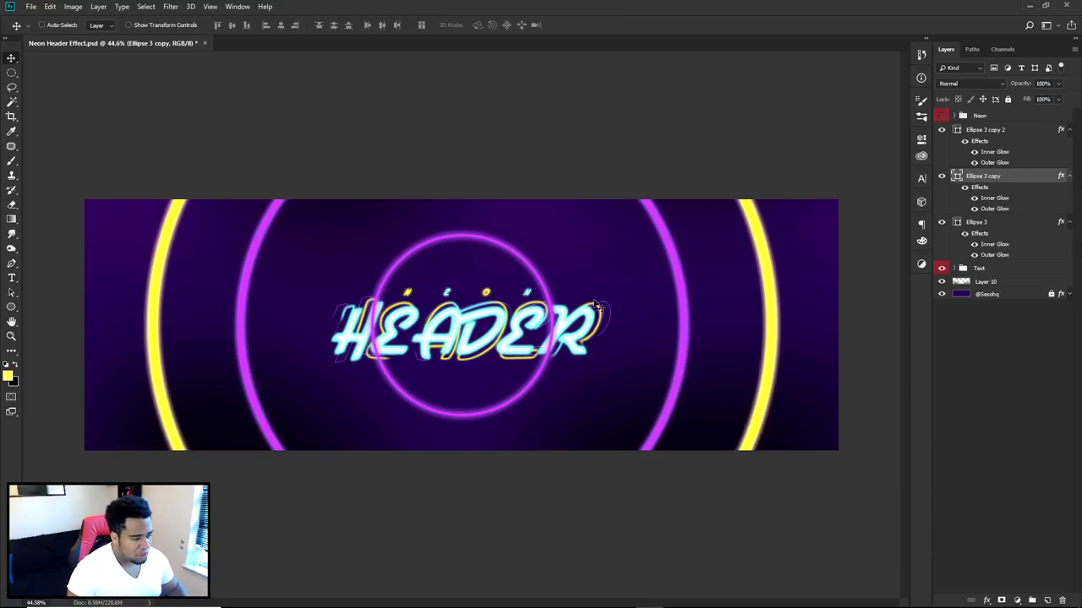
{"action": "scroll", "coordinate": [507, 324], "scroll_direction": "up", "scroll_amount": 5}
{"action": "left_click", "coordinate": [603, 216]}
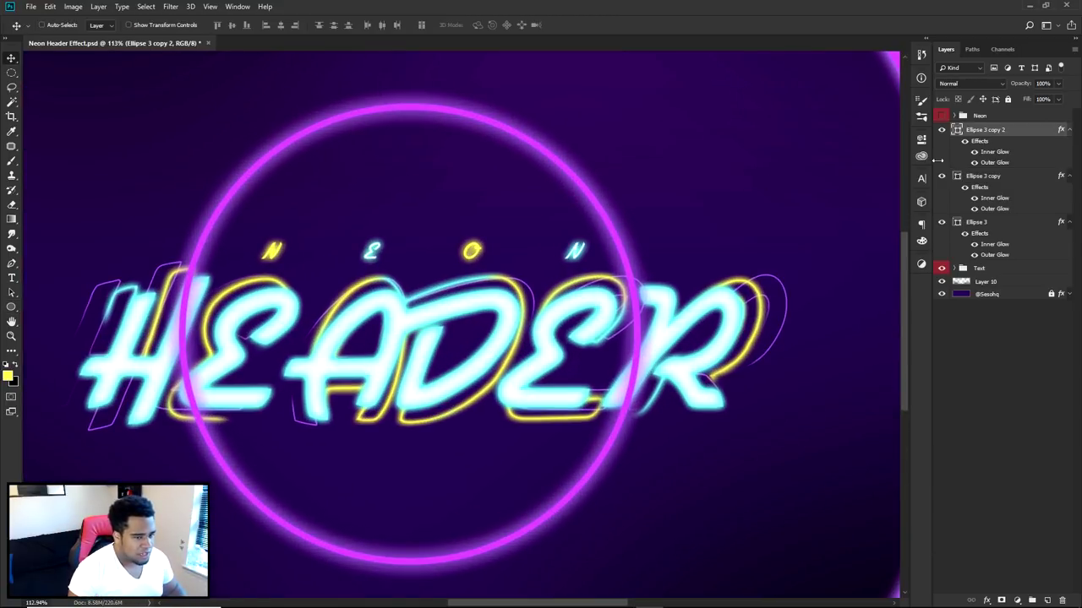
{"action": "left_click_drag", "start_coordinate": [630, 220], "coordinate": [628, 222]}
{"action": "left_click_drag", "start_coordinate": [516, 298], "coordinate": [647, 256]}
{"action": "key", "text": "u"}
{"action": "left_click", "coordinate": [174, 24]}
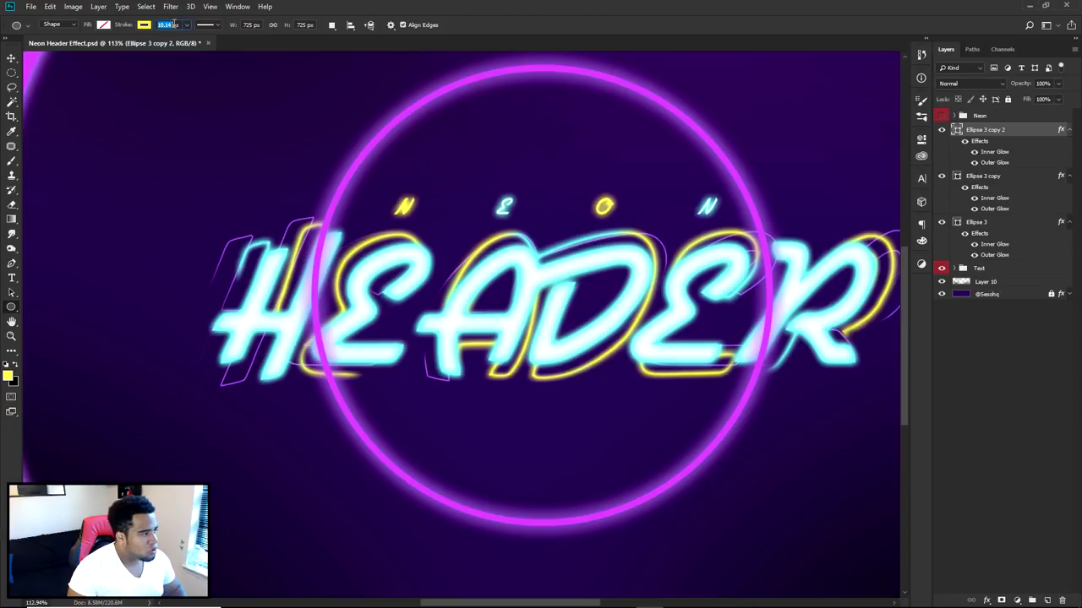
{"action": "type", "text": "13"}
{"action": "key", "text": "Return"}
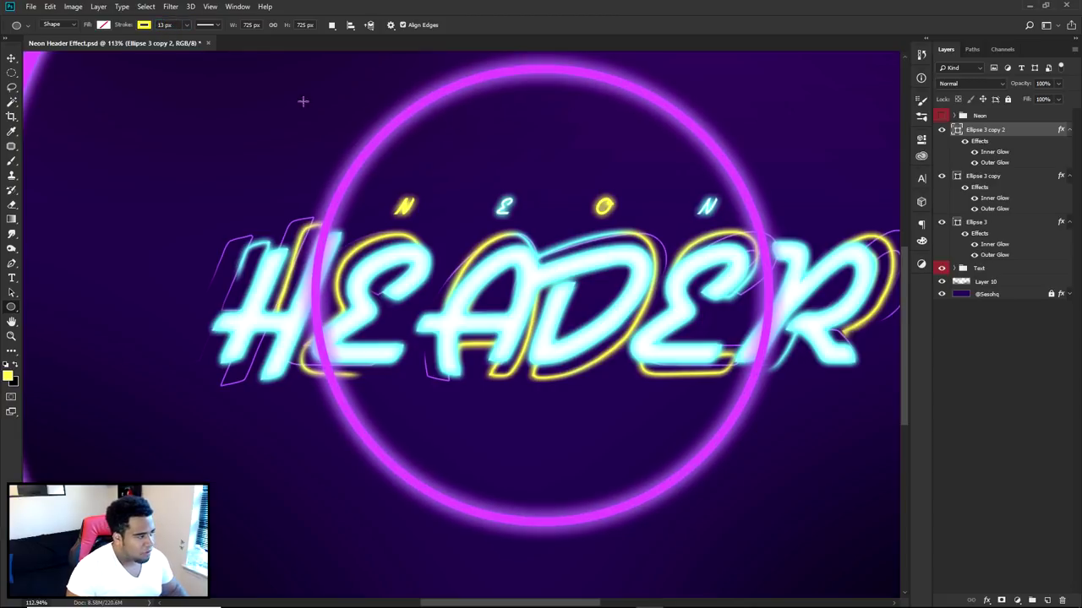
Duplicate the innermost ring, then label the original ring's layer yellow and hide it as a backup.
{"action": "left_click", "coordinate": [941, 131]}
{"action": "left_click", "coordinate": [940, 131]}
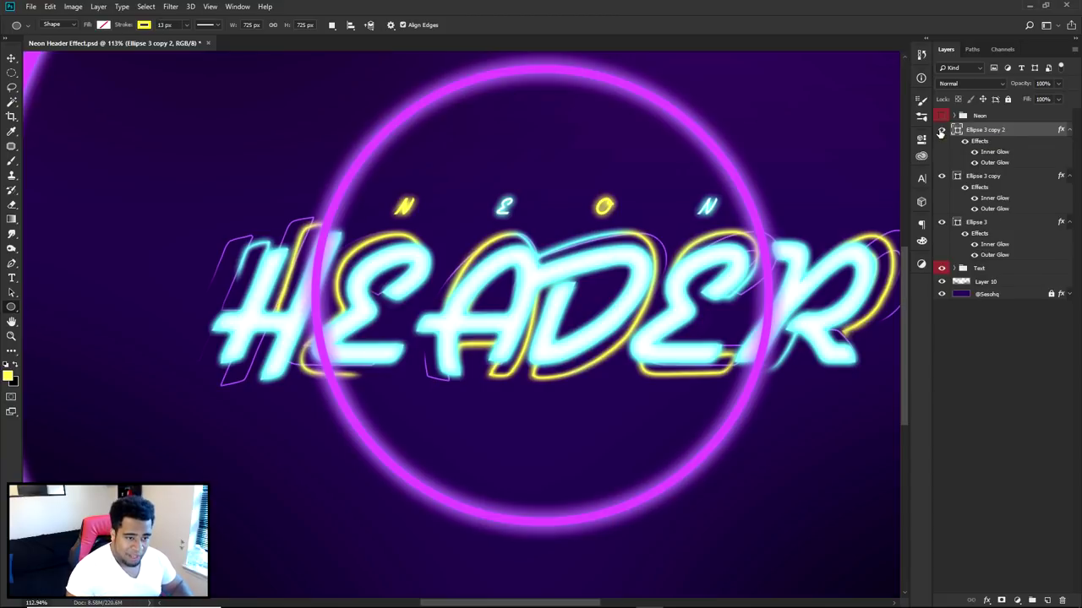
{"action": "key", "text": "ctrl+j"}
{"action": "right_click", "coordinate": [943, 174]}
{"action": "left_click", "coordinate": [980, 232]}
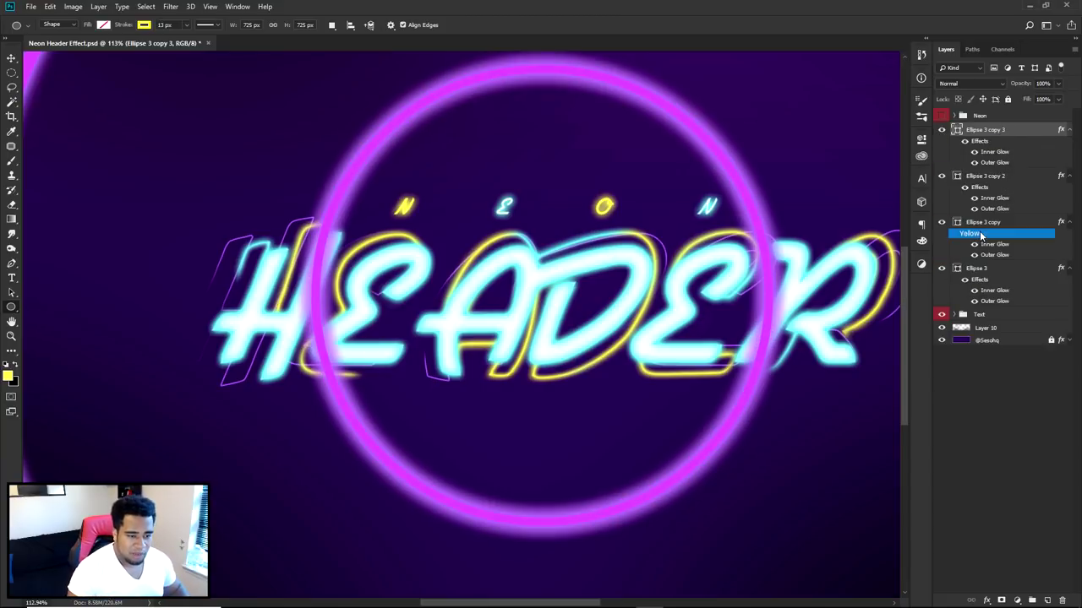
{"action": "left_click", "coordinate": [941, 179]}
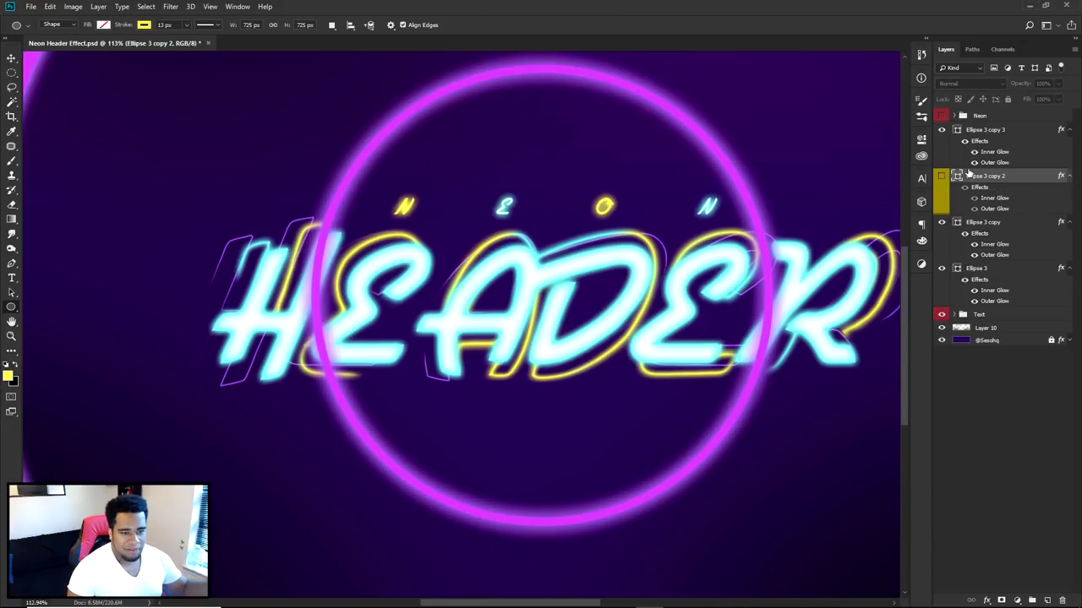
Rasterize the layer style of the duplicated innermost ring.
{"action": "left_click", "coordinate": [994, 131]}
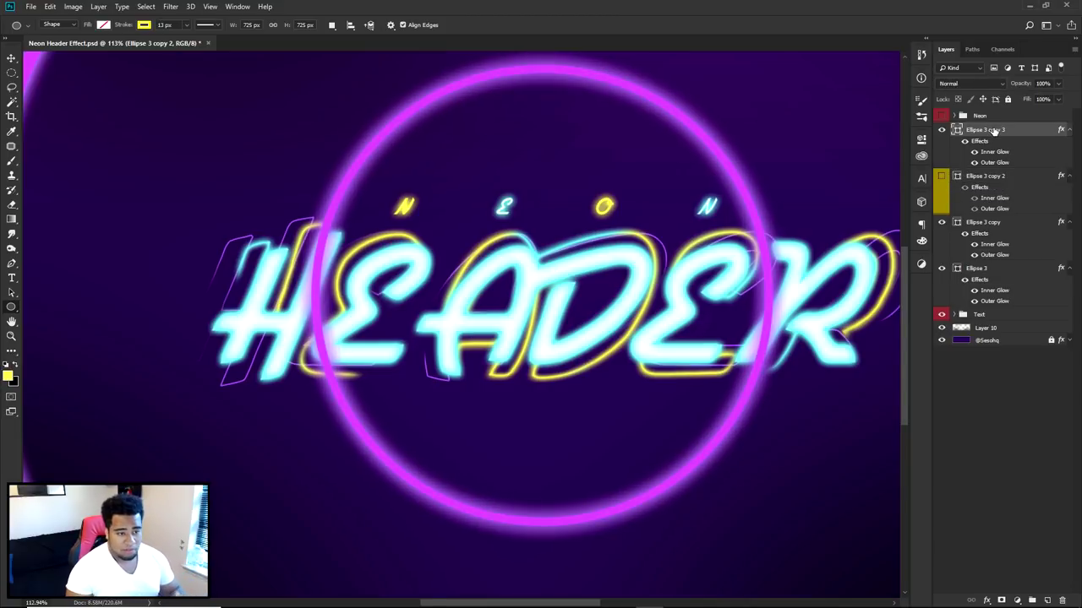
{"action": "key", "text": "v"}
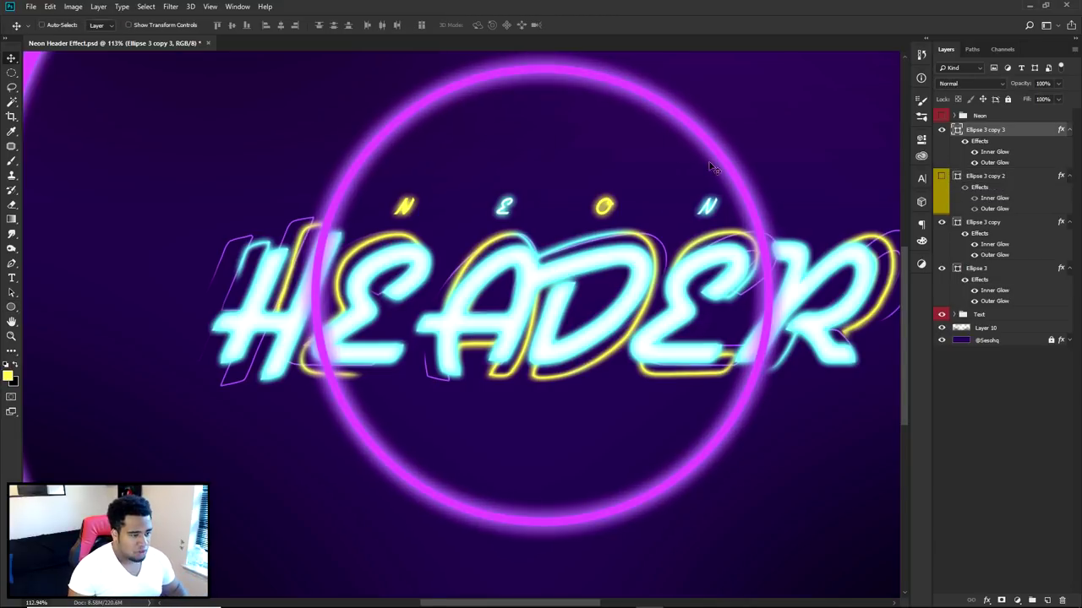
{"action": "right_click", "coordinate": [981, 129]}
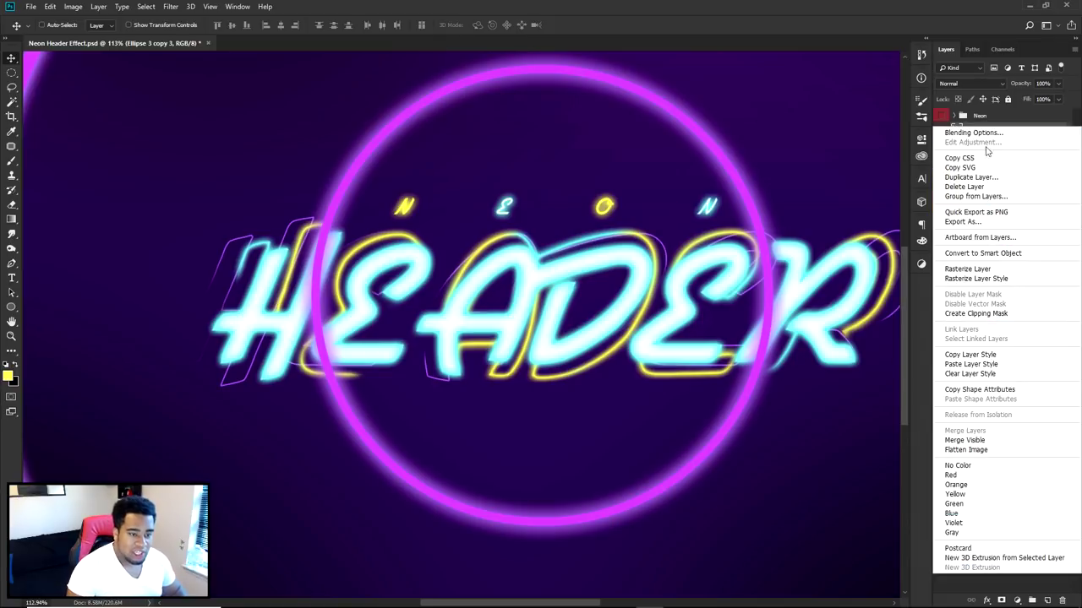
{"action": "left_click", "coordinate": [984, 280]}
Try clearing a rectangular area around the lettering from the rasterized ring and softening a cut end, and undo these edits.
{"action": "left_click_drag", "start_coordinate": [784, 174], "coordinate": [763, 267]}
{"action": "scroll", "coordinate": [724, 285], "scroll_direction": "down", "scroll_amount": 3}
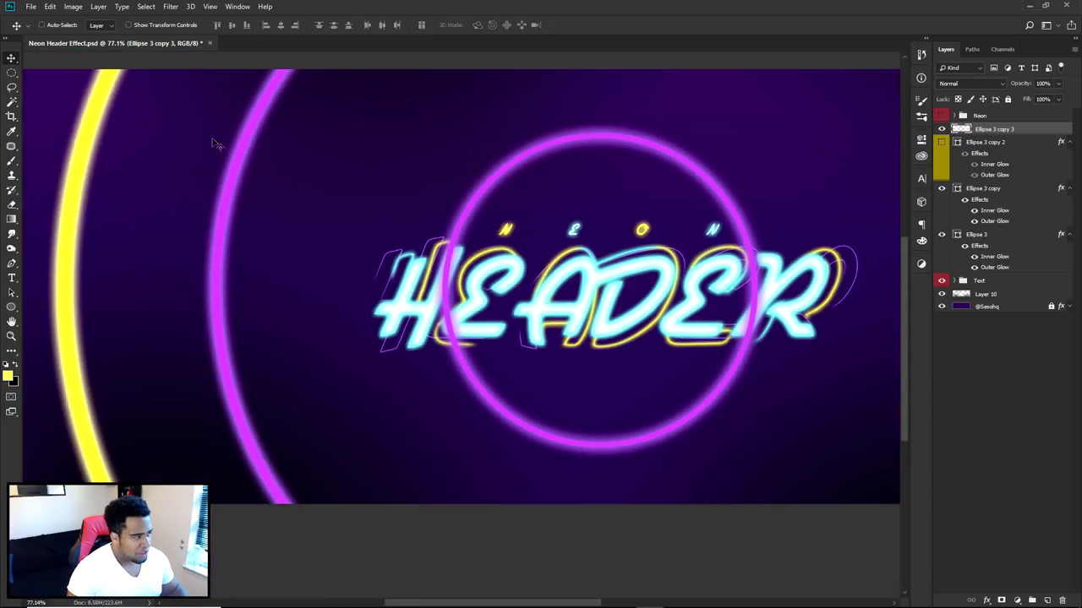
{"action": "left_click_drag", "start_coordinate": [11, 74], "coordinate": [76, 73]}
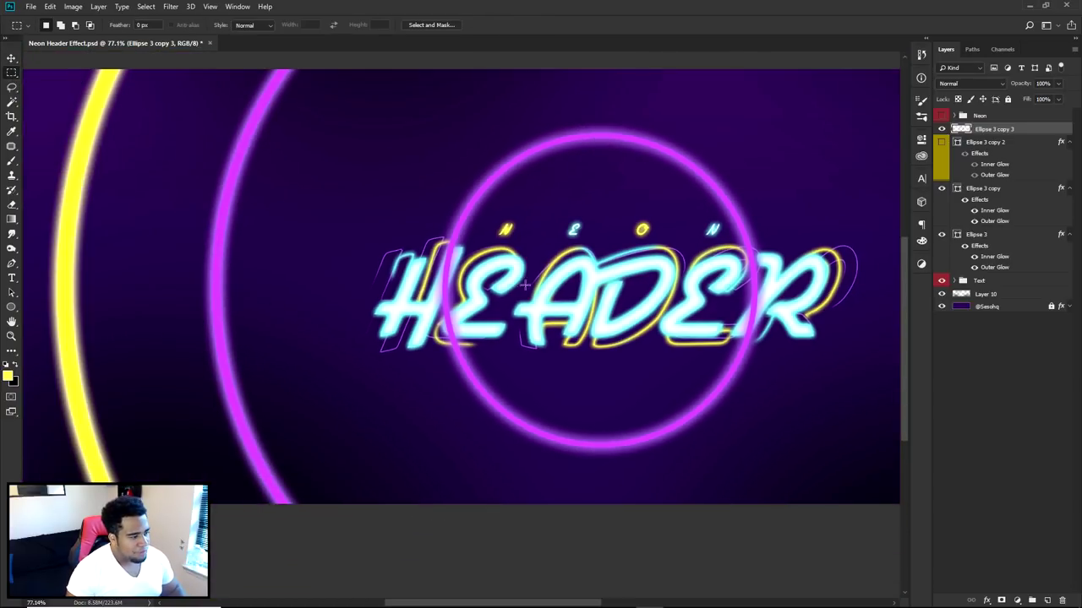
{"action": "left_click_drag", "start_coordinate": [341, 218], "coordinate": [824, 359]}
{"action": "key", "text": "Delete"}
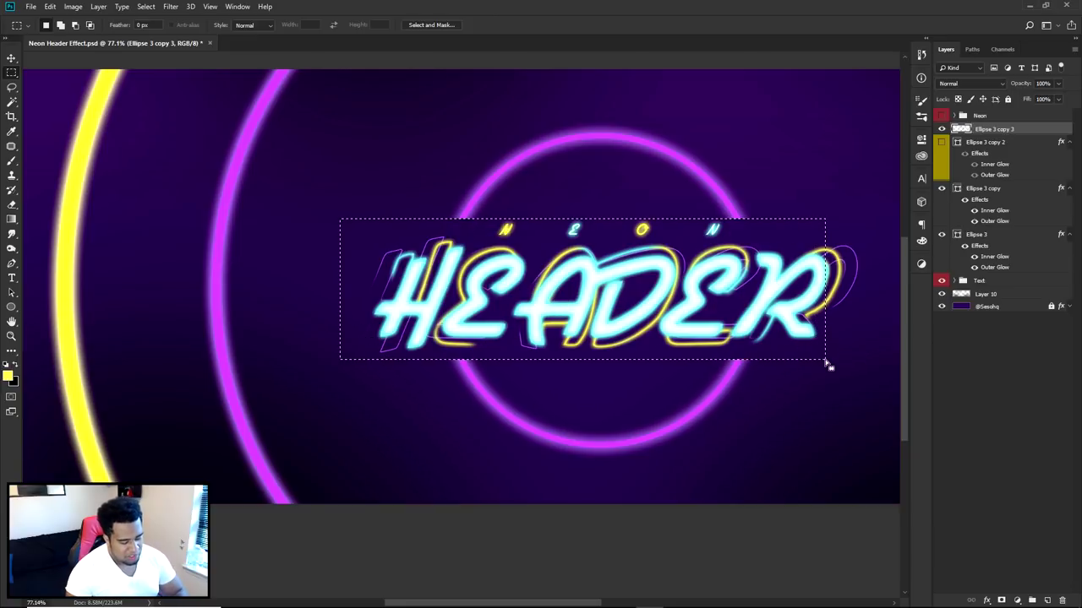
{"action": "key", "text": "ctrl+d"}
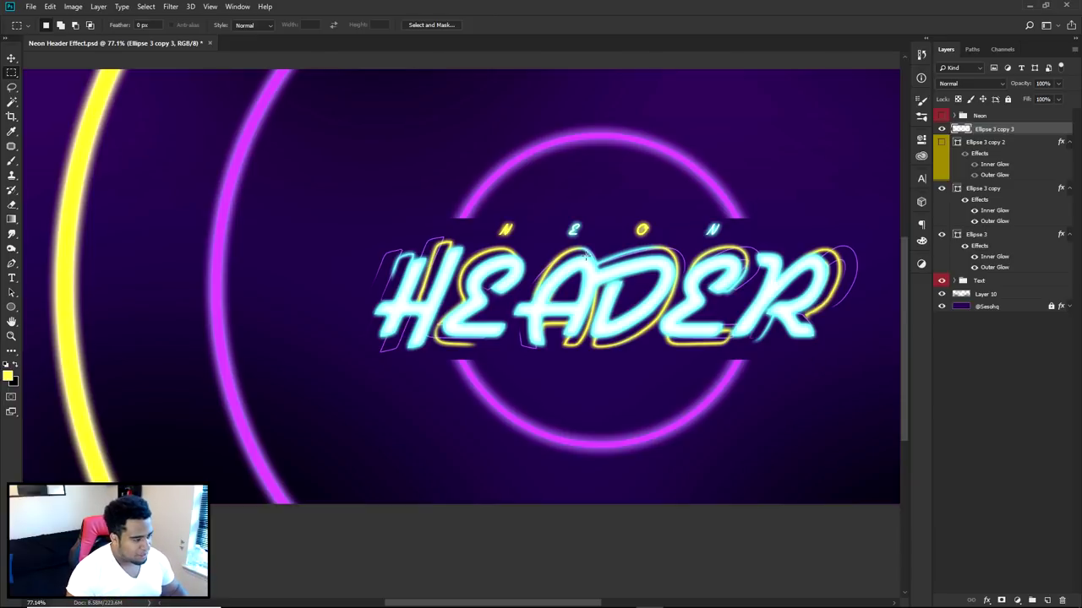
{"action": "key", "text": "e"}
{"action": "left_click_drag", "start_coordinate": [486, 207], "coordinate": [400, 245]}
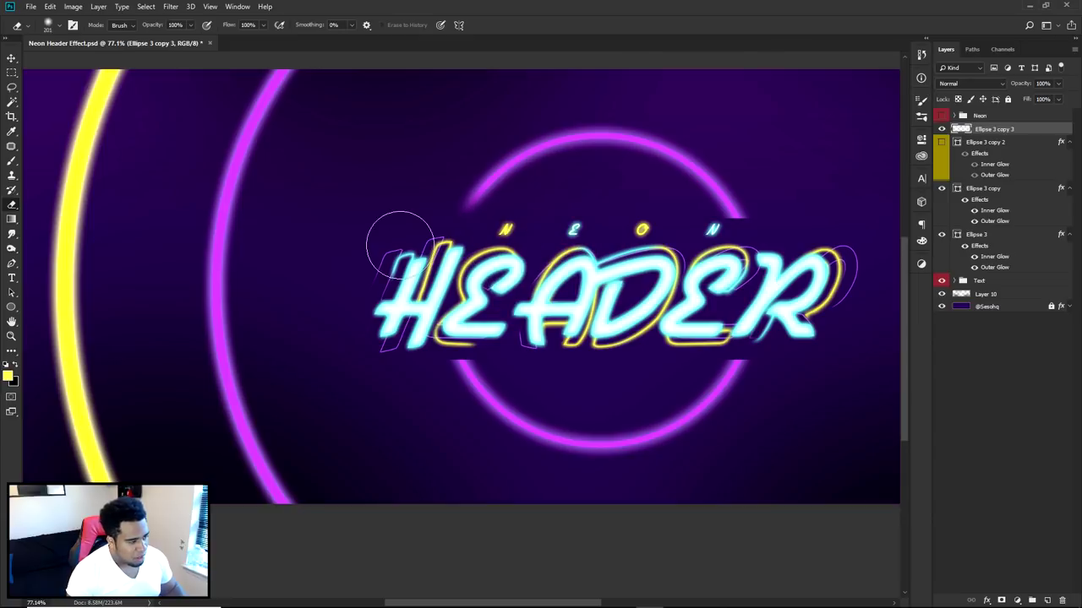
{"action": "key", "text": "ctrl+z"}
{"action": "key", "text": "ctrl+z"}
{"action": "key", "text": "ctrl+z"}
{"action": "key", "text": "ctrl+d"}
Erase both sides of the rasterized ring with a soft eraser where it crosses the lettering, leaving faded arcs above and below.
{"action": "mouse_move", "coordinate": [466, 201]}
{"action": "left_mouse_down"}
{"action": "mouse_move", "coordinate": [448, 326]}
{"action": "mouse_move", "coordinate": [460, 374]}
{"action": "left_mouse_up"}
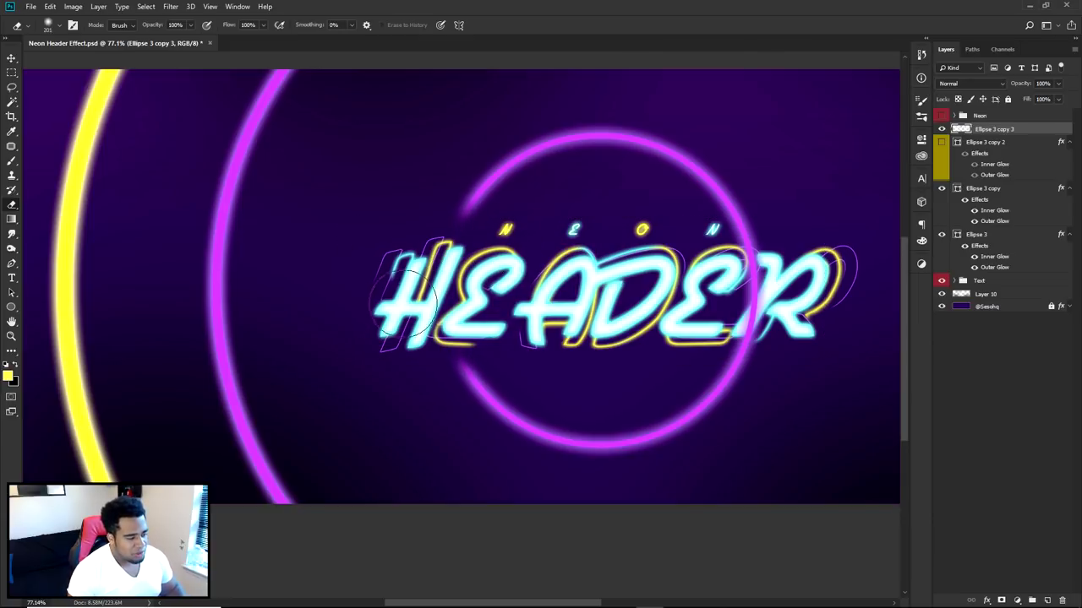
{"action": "mouse_move", "coordinate": [734, 222]}
{"action": "left_mouse_down"}
{"action": "mouse_move", "coordinate": [754, 314]}
{"action": "mouse_move", "coordinate": [735, 365]}
{"action": "mouse_move", "coordinate": [772, 381]}
{"action": "mouse_move", "coordinate": [772, 412]}
{"action": "left_mouse_up"}
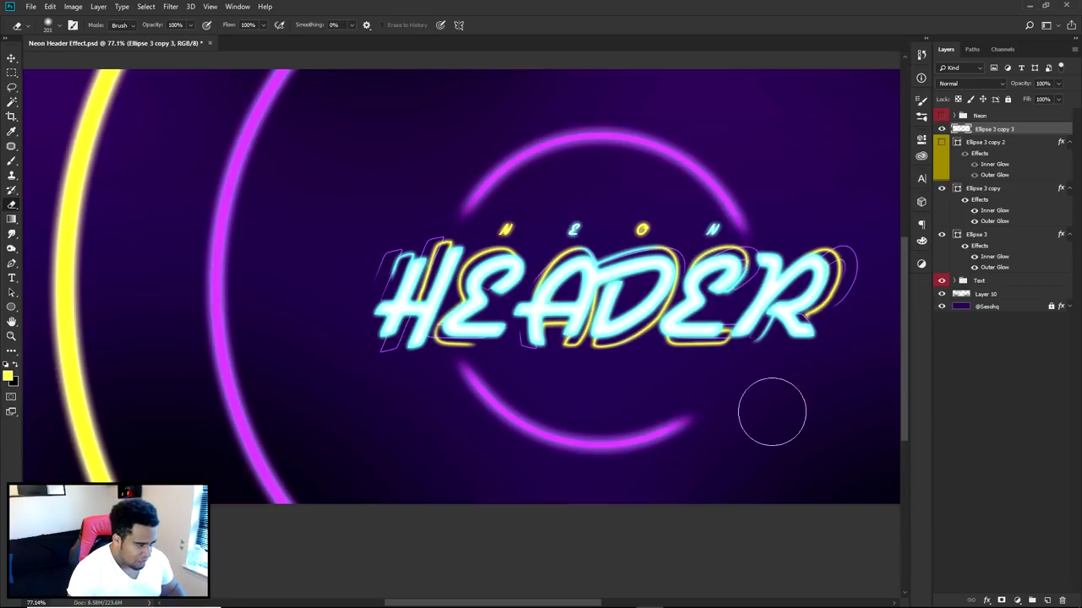
{"action": "key", "text": "v"}
{"action": "scroll", "coordinate": [550, 357], "scroll_direction": "down", "scroll_amount": 5}
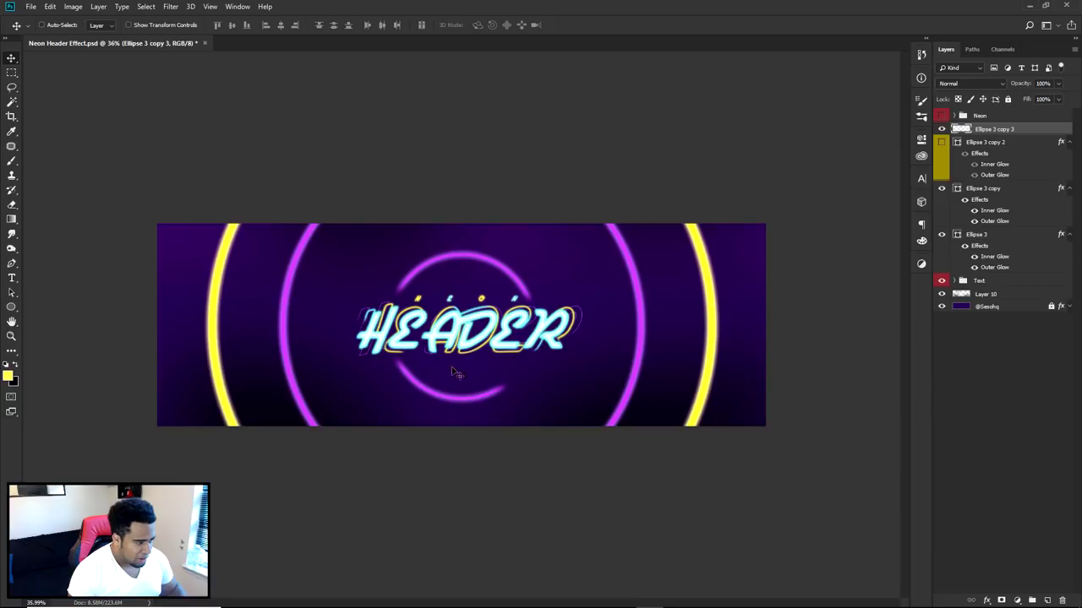
{"action": "scroll", "coordinate": [456, 372], "scroll_direction": "up", "scroll_amount": 4}
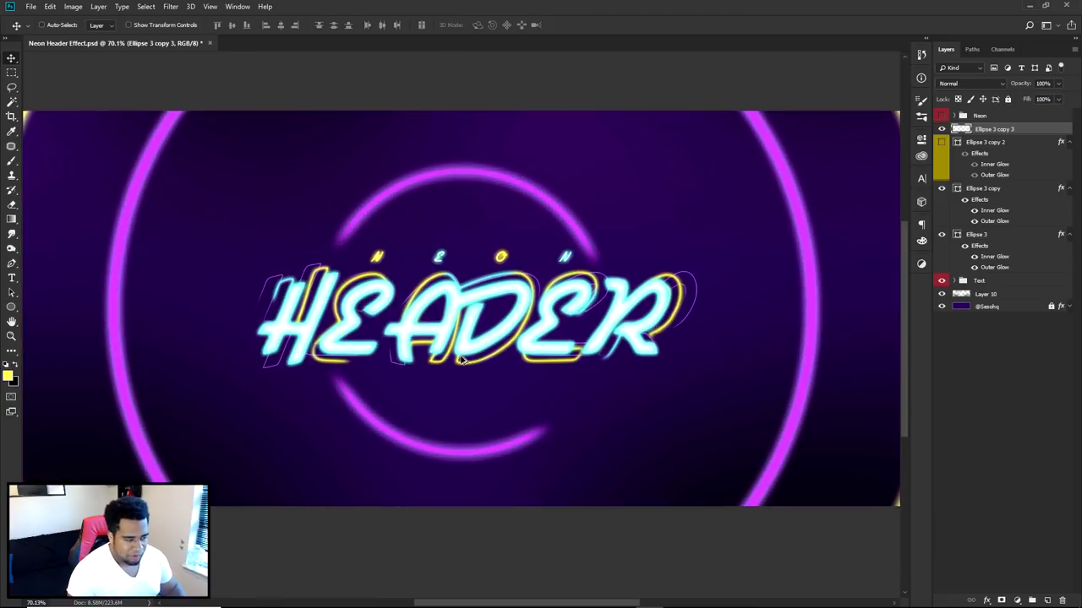
Show the yellow-labelled backup ring and scale it down about its centre to fit inside the purple arcs.
{"action": "left_click", "coordinate": [941, 143]}
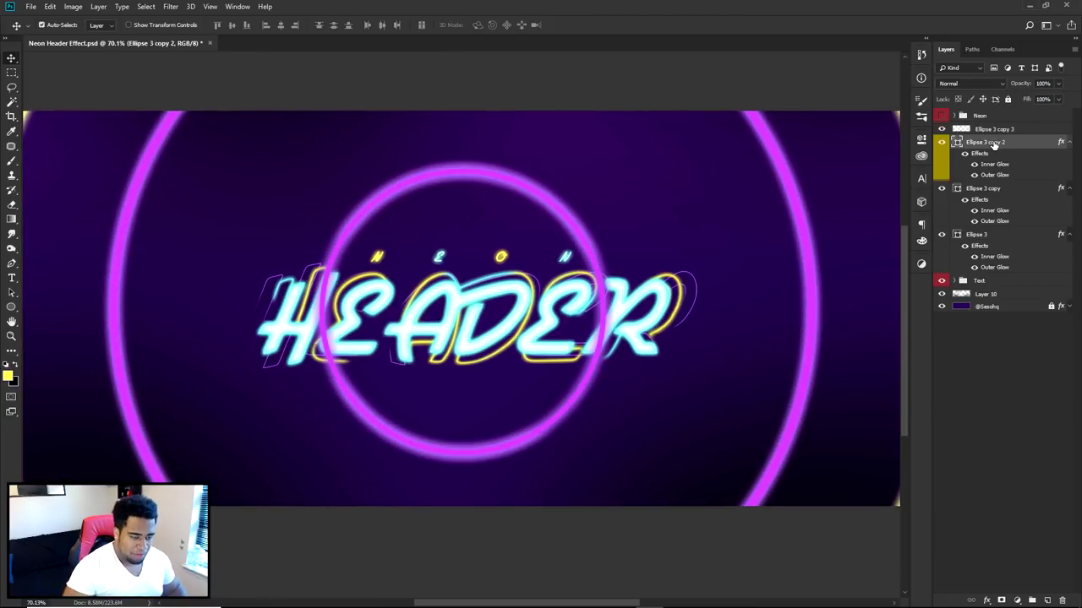
{"action": "key", "text": "ctrl+t"}
{"action": "left_click_drag", "start_coordinate": [599, 171], "coordinate": [549, 225]}
{"action": "key", "text": "Return"}
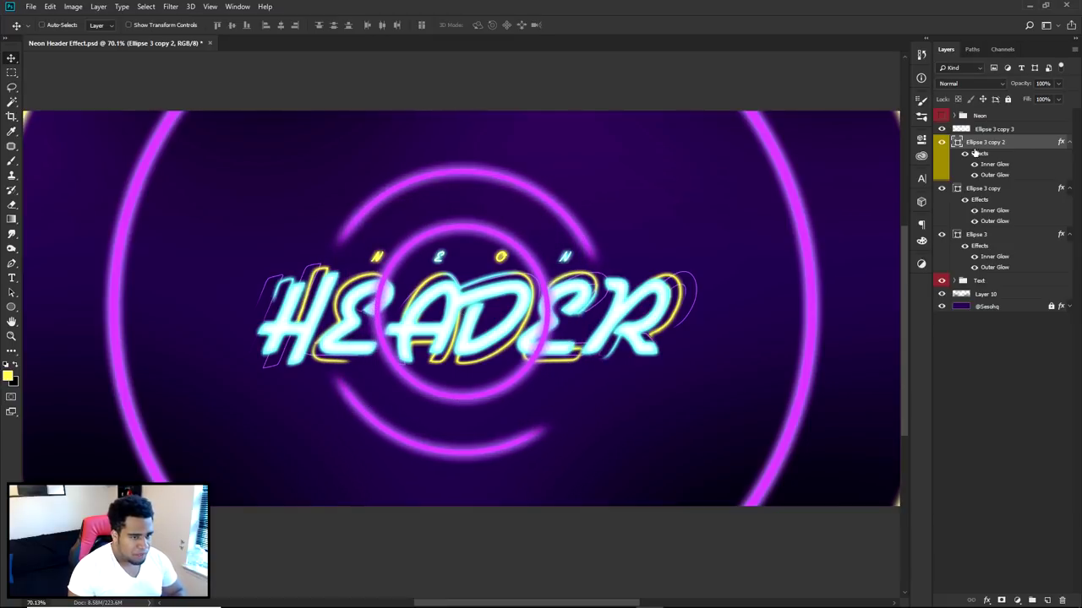
{"action": "scroll", "coordinate": [860, 315], "scroll_direction": "down", "scroll_amount": 3}
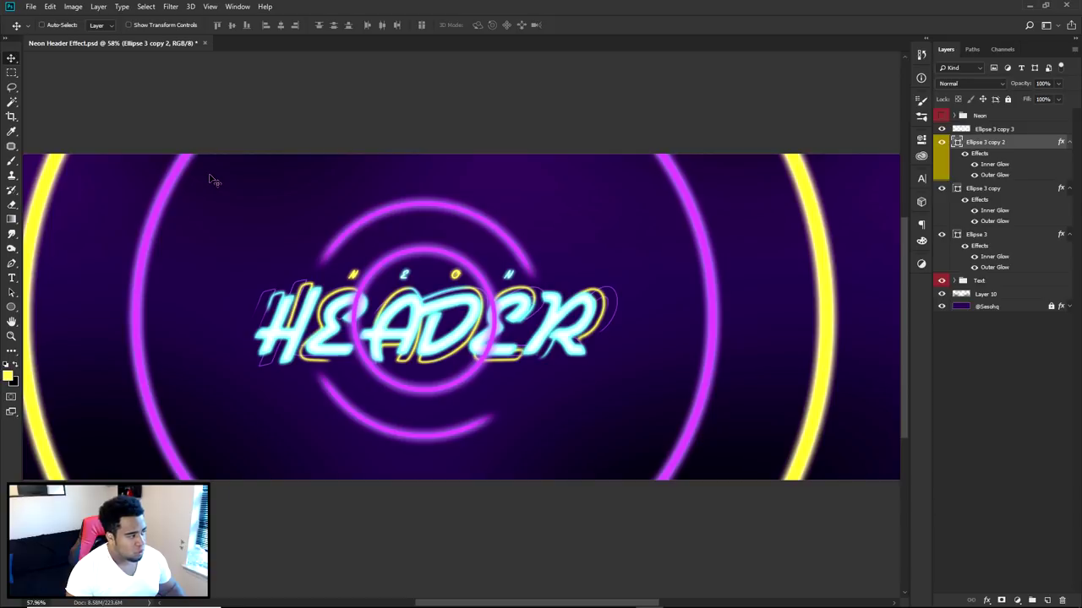
{"action": "key", "text": "q"}
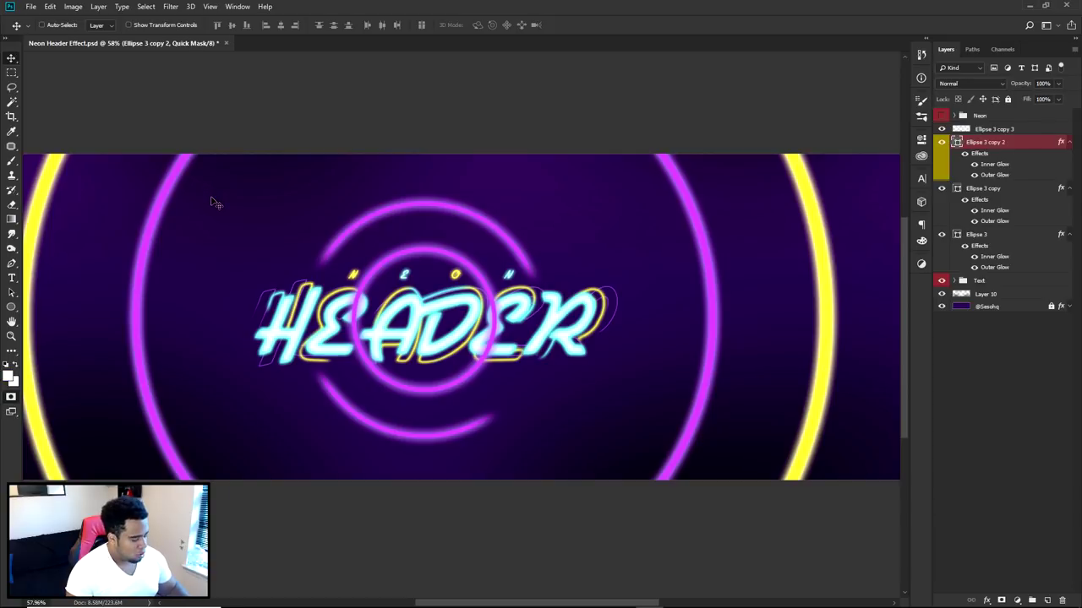
{"action": "key", "text": "t"}
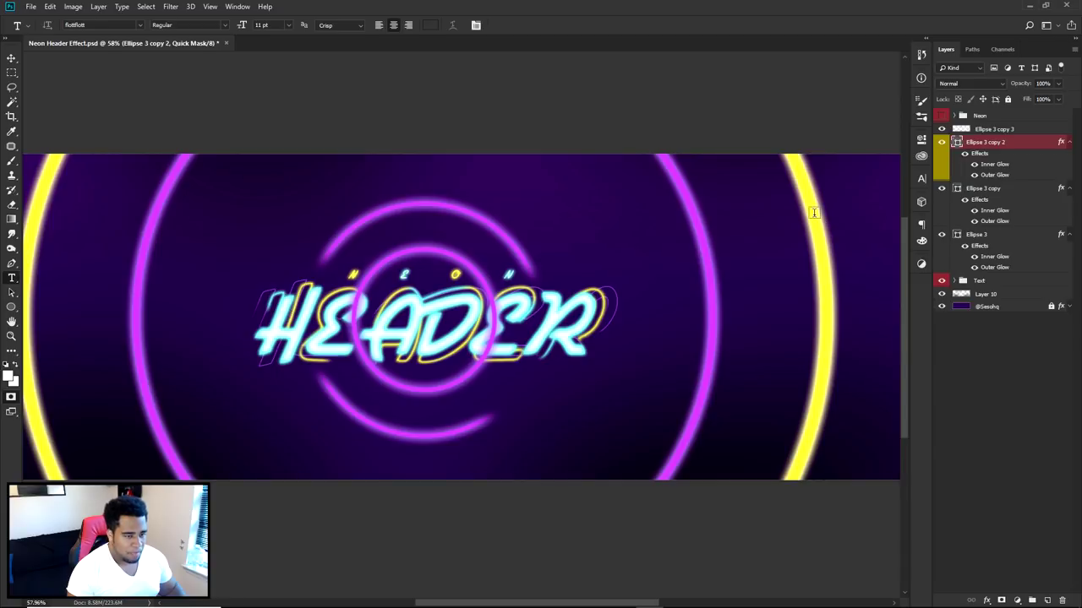
Exit Quick Mask mode, switch to the Move tool, and toggle the small innermost ring's visibility to identify its layer.
{"action": "key", "text": "q"}
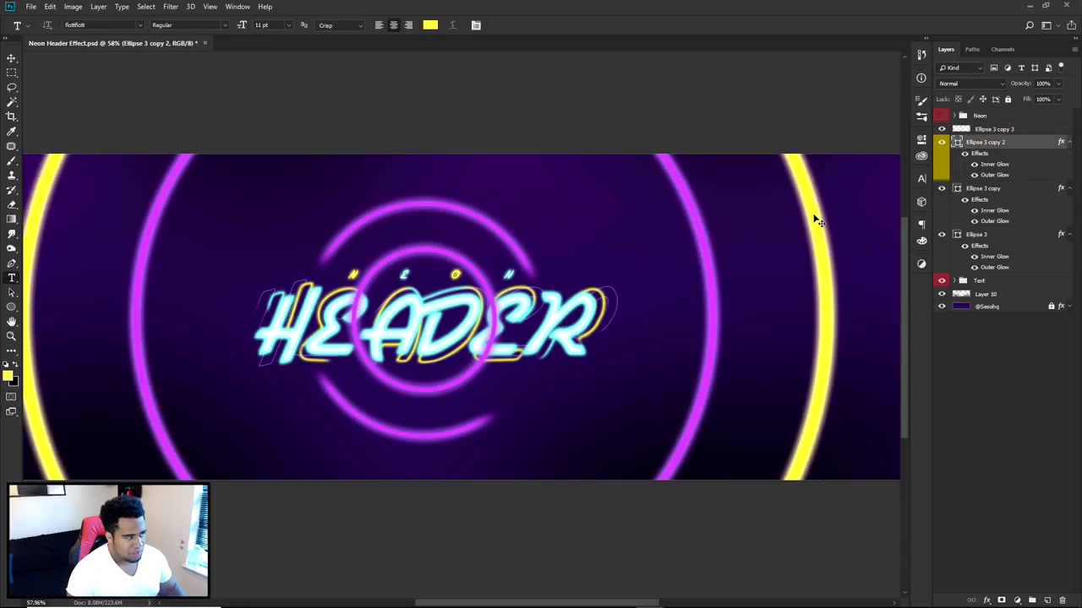
{"action": "mouse_move", "coordinate": [824, 243]}
{"action": "left_mouse_down"}
{"action": "mouse_move", "coordinate": [846, 317]}
{"action": "mouse_move", "coordinate": [809, 220]}
{"action": "mouse_move", "coordinate": [824, 243]}
{"action": "left_mouse_up"}
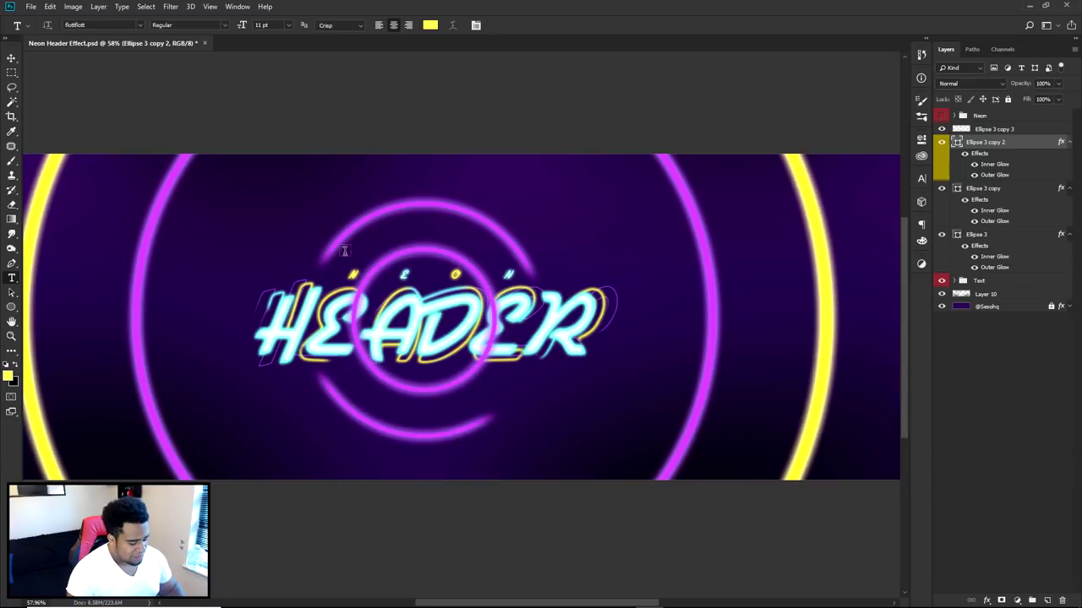
{"action": "key", "text": "v"}
{"action": "left_click", "coordinate": [13, 59]}
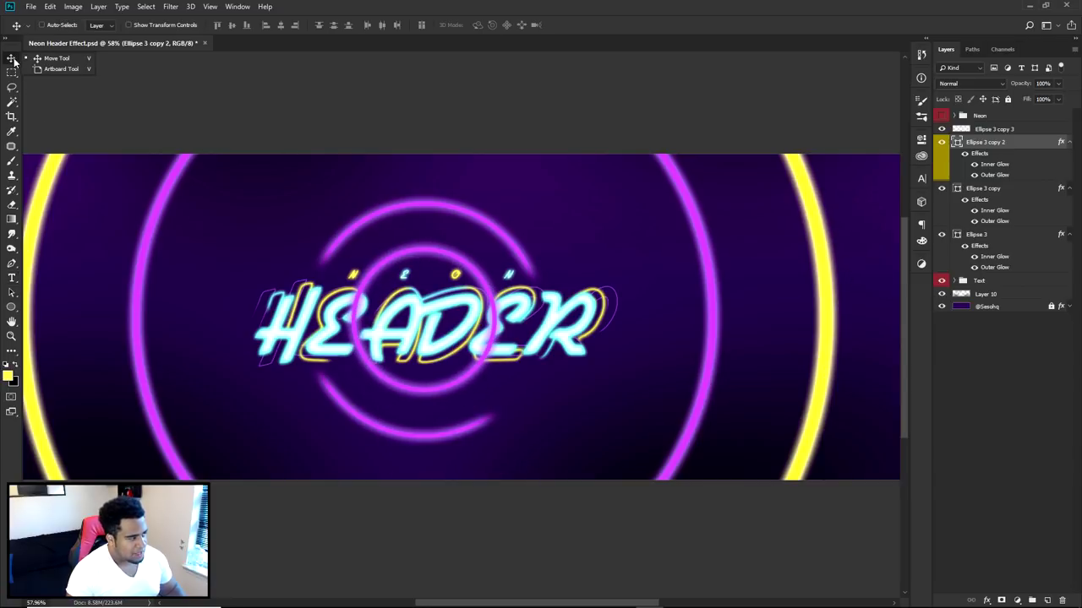
{"action": "left_click", "coordinate": [670, 226]}
{"action": "left_click", "coordinate": [941, 142]}
{"action": "left_click", "coordinate": [942, 142]}
Copy the layer style of the large outer yellow ring and paste it onto the small innermost ring.
{"action": "key", "text": "ctrl"}
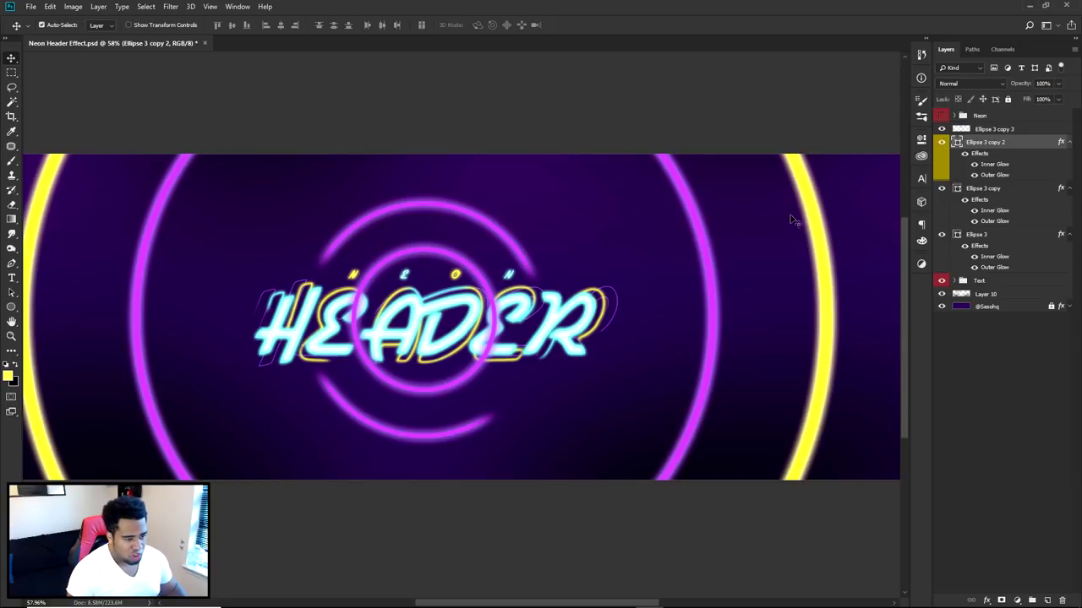
{"action": "left_click_drag", "start_coordinate": [808, 200], "coordinate": [831, 264]}
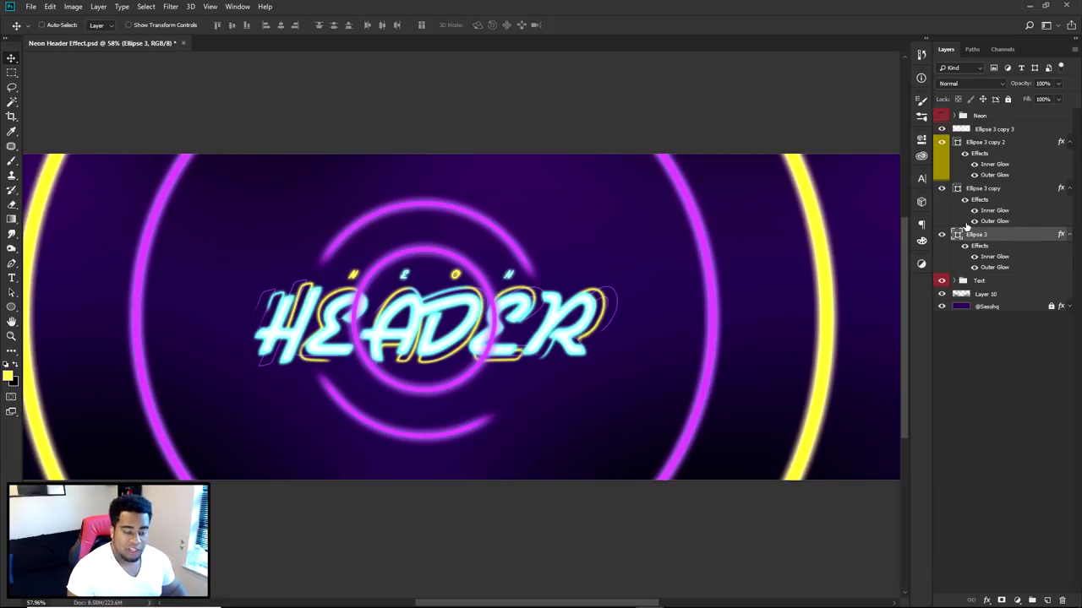
{"action": "left_click", "coordinate": [942, 235]}
{"action": "left_click", "coordinate": [942, 235]}
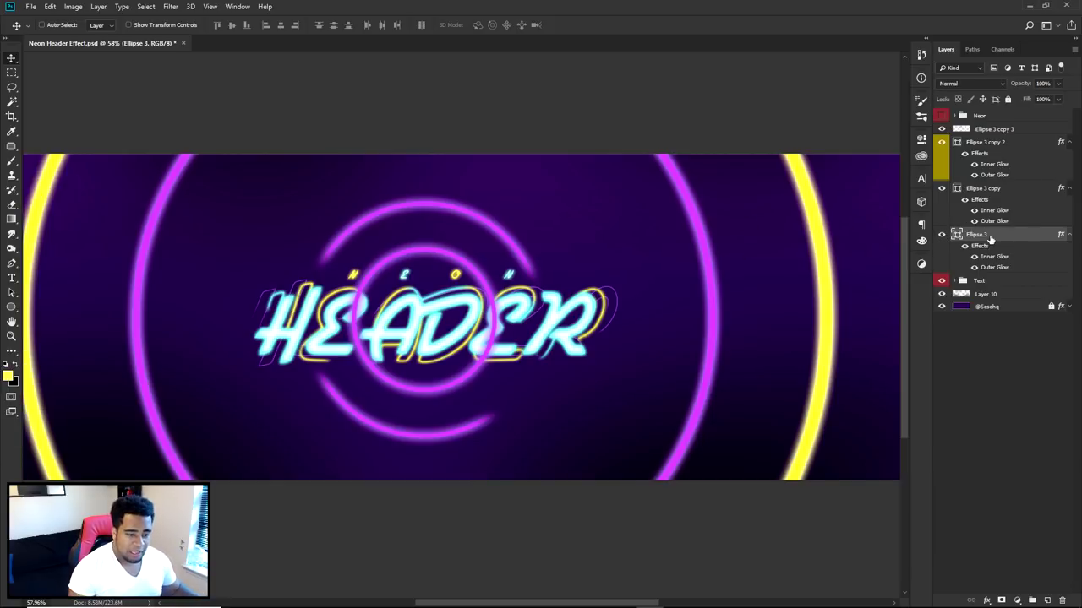
{"action": "right_click", "coordinate": [992, 239]}
{"action": "left_click", "coordinate": [878, 390]}
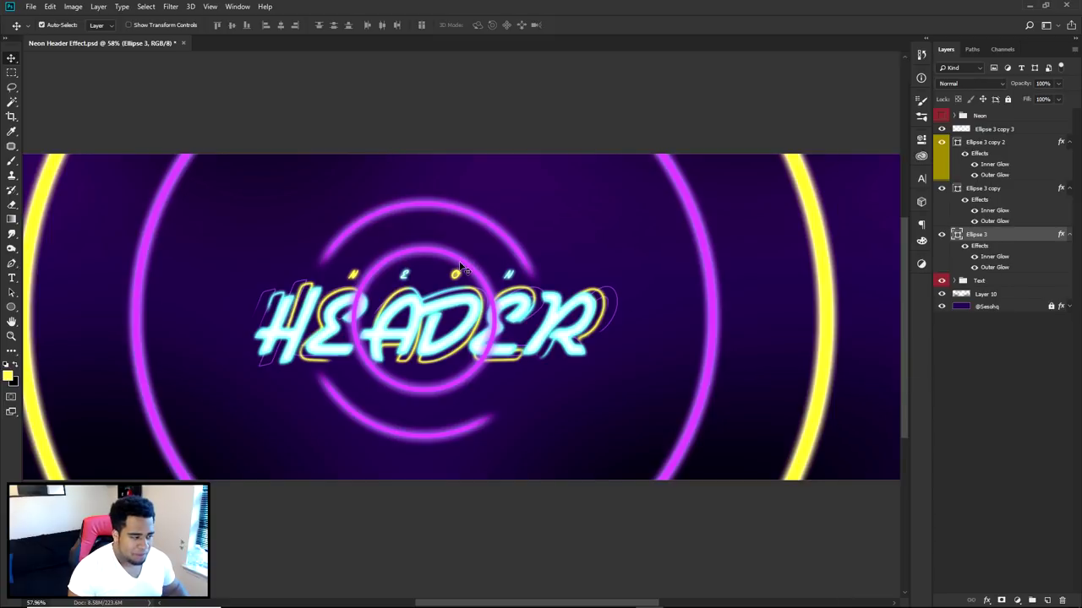
{"action": "left_click", "coordinate": [1005, 380]}
{"action": "left_click", "coordinate": [942, 142]}
{"action": "right_click", "coordinate": [990, 139]}
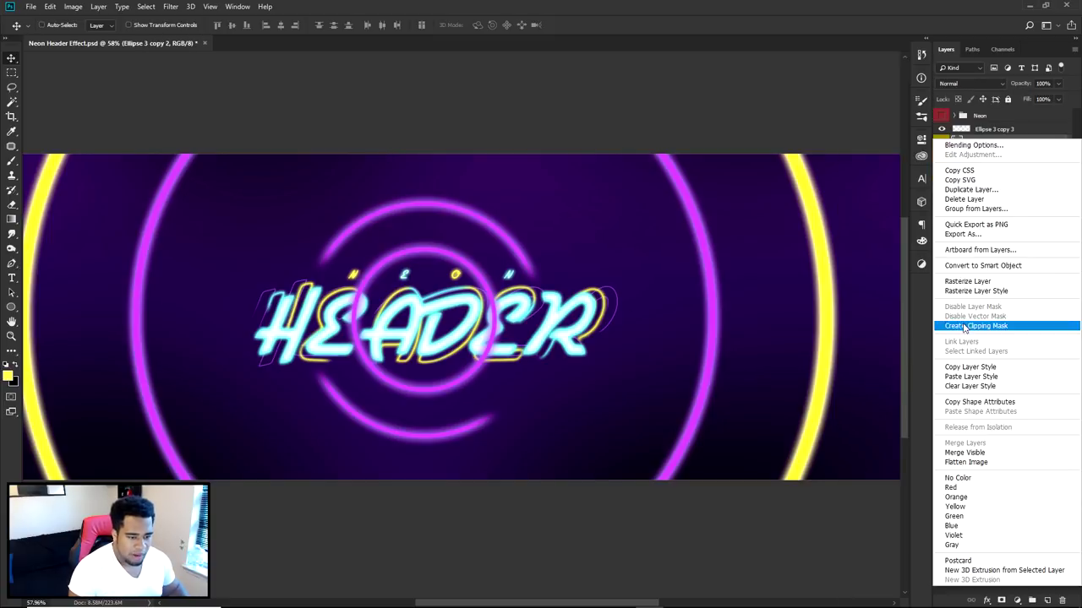
{"action": "left_click", "coordinate": [971, 376]}
Rasterize the small yellow ring's layer and erase both sides across the lettering with a soft eraser, leaving faded arcs above and below.
{"action": "scroll", "coordinate": [583, 297], "scroll_direction": "up", "scroll_amount": 4}
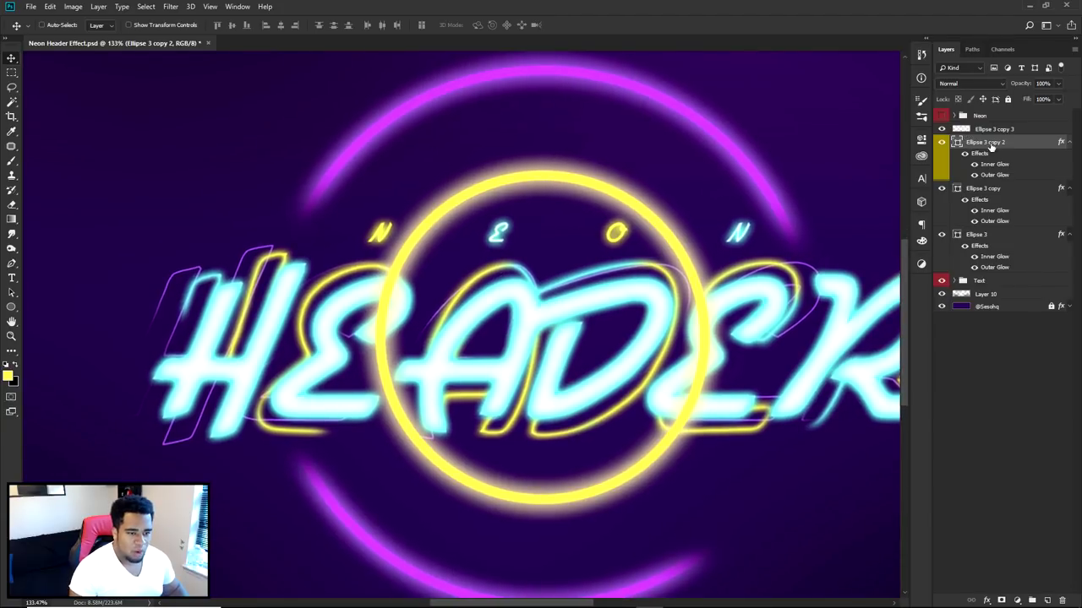
{"action": "right_click", "coordinate": [992, 145]}
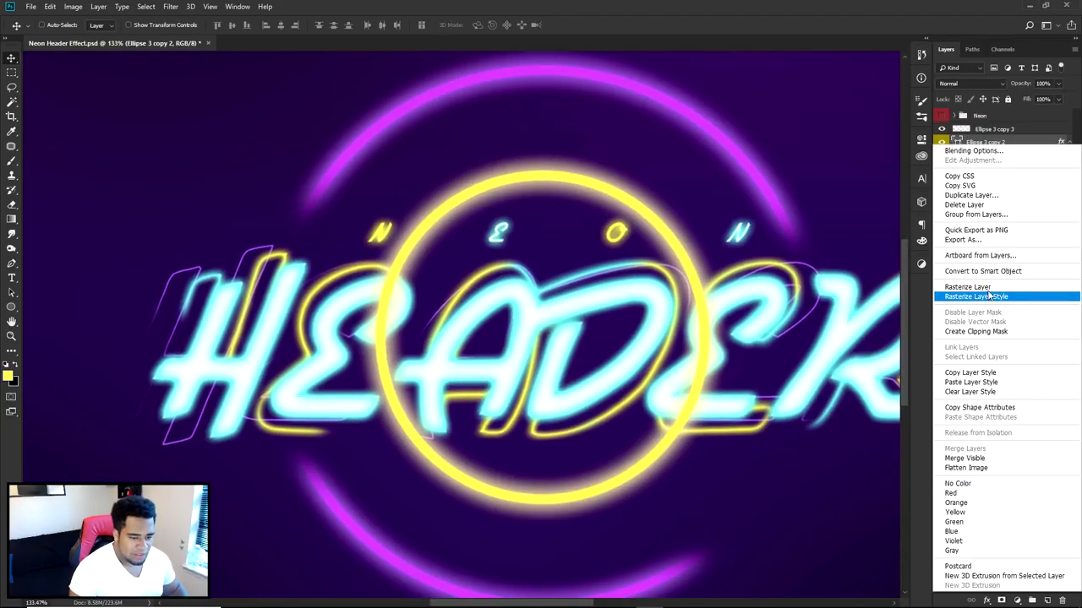
{"action": "left_click", "coordinate": [968, 288]}
{"action": "key", "text": "e"}
{"action": "mouse_move", "coordinate": [423, 203]}
{"action": "left_mouse_down"}
{"action": "mouse_move", "coordinate": [390, 282]}
{"action": "mouse_move", "coordinate": [396, 397]}
{"action": "mouse_move", "coordinate": [435, 469]}
{"action": "mouse_move", "coordinate": [478, 485]}
{"action": "left_mouse_up"}
{"action": "mouse_move", "coordinate": [623, 393]}
{"action": "left_mouse_down"}
{"action": "mouse_move", "coordinate": [744, 405]}
{"action": "mouse_move", "coordinate": [727, 304]}
{"action": "mouse_move", "coordinate": [676, 245]}
{"action": "mouse_move", "coordinate": [771, 245]}
{"action": "left_mouse_up"}
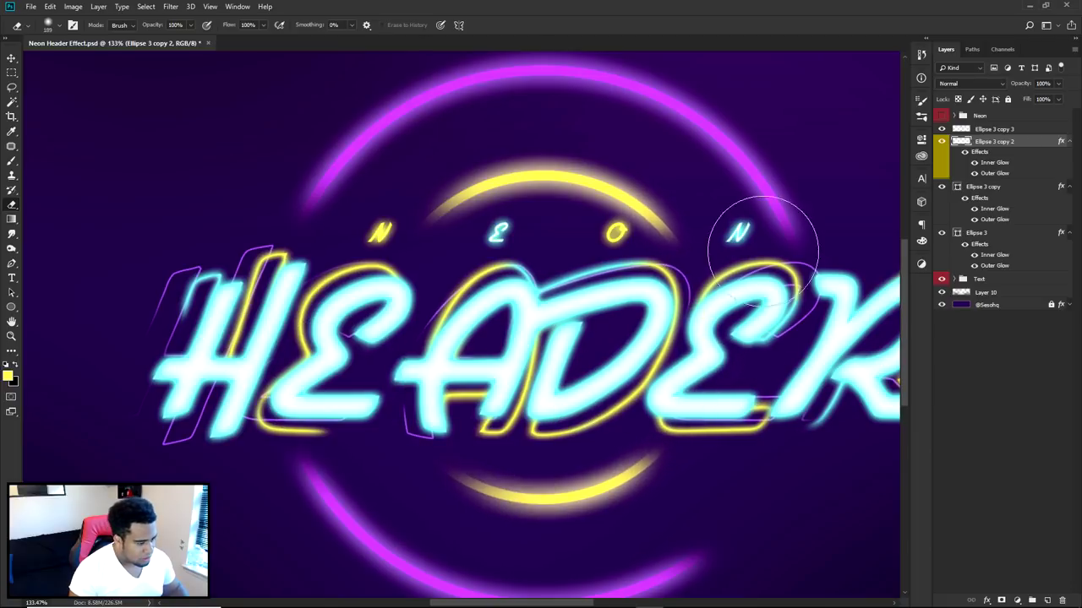
{"action": "key", "text": "ctrl+0"}
{"action": "key", "text": "ctrl+minus"}
{"action": "key", "text": "ctrl+0"}
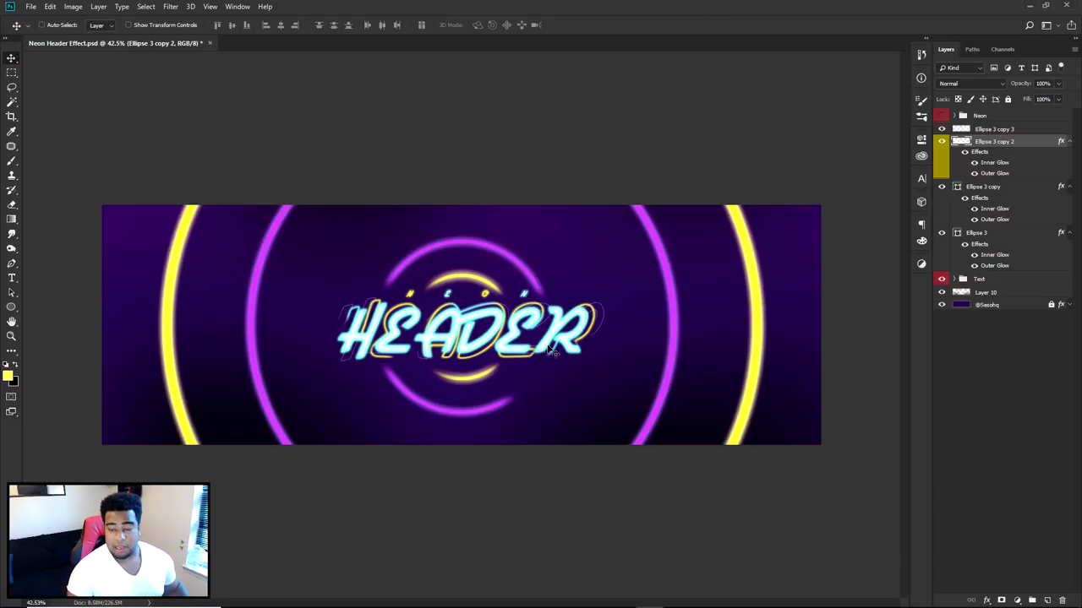
Duplicate the large outer yellow ring's layer and hide the copy's Inner Glow and Outer Glow effects.
{"action": "left_click", "coordinate": [963, 233]}
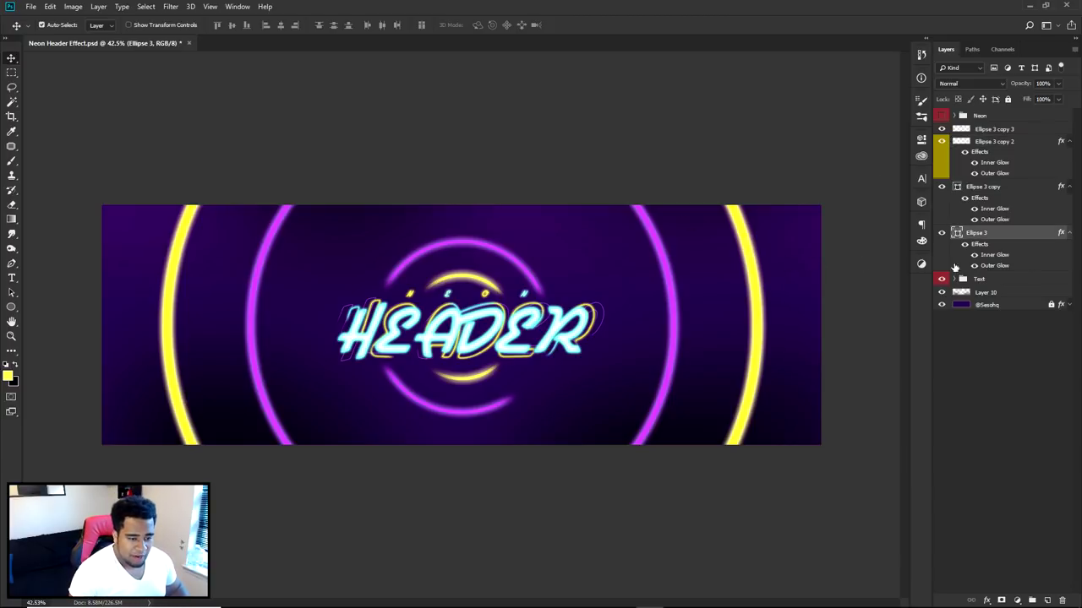
{"action": "left_click", "coordinate": [947, 236]}
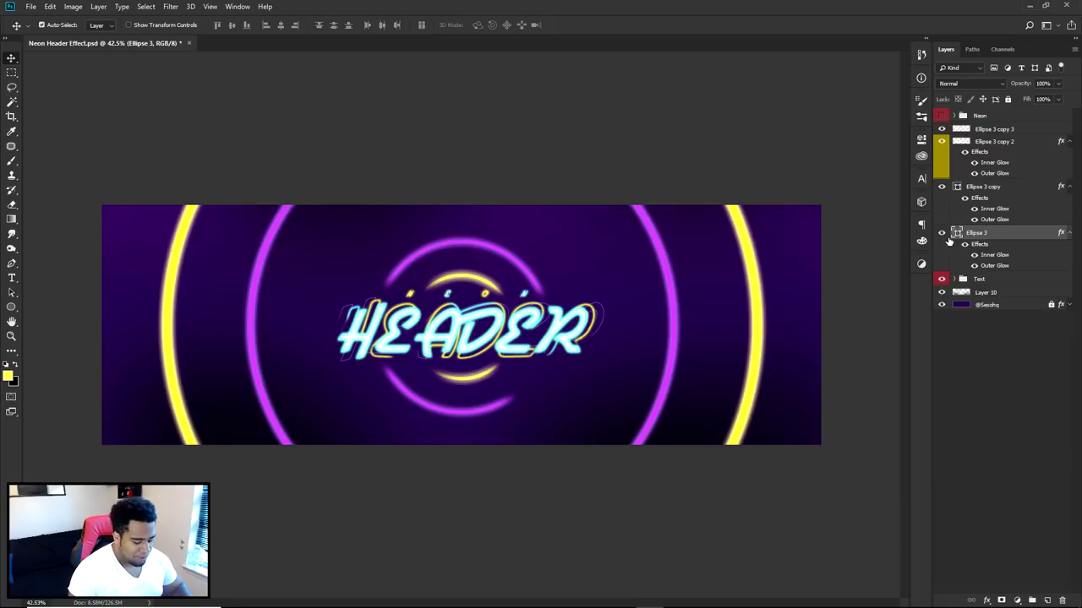
{"action": "key", "text": "ctrl+j"}
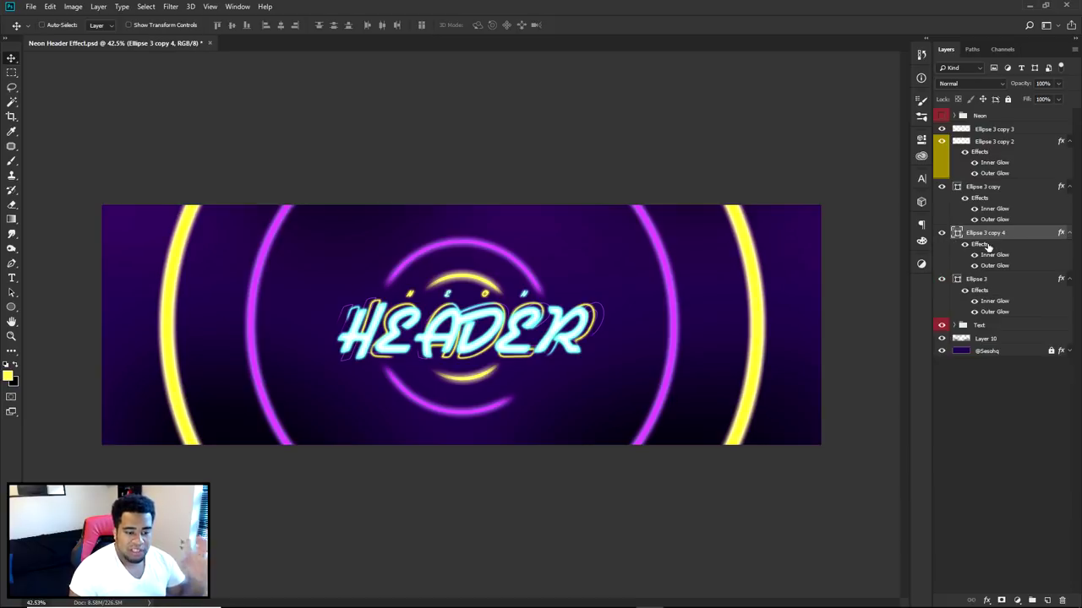
{"action": "left_click", "coordinate": [974, 265]}
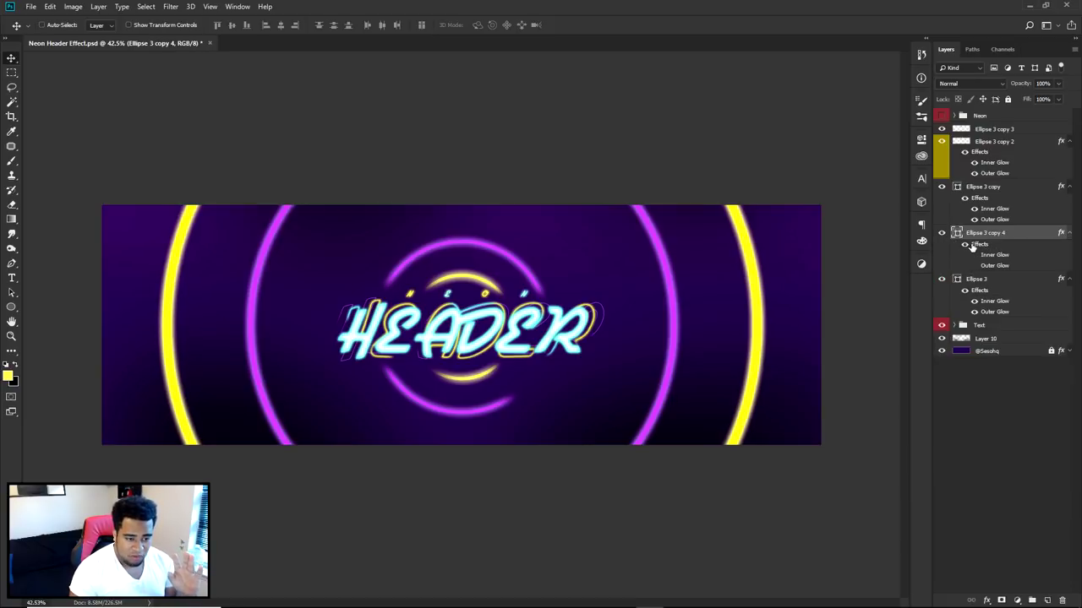
{"action": "left_click_drag", "start_coordinate": [790, 281], "coordinate": [724, 290]}
{"action": "key", "text": "ctrl+z"}
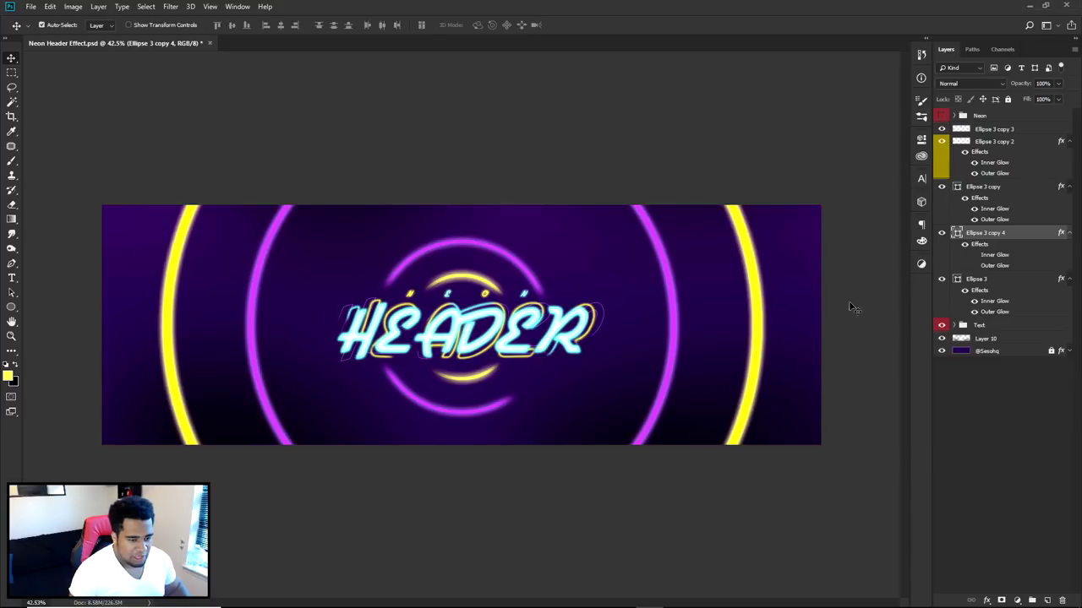
Try widening the duplicated yellow ring's stroke to about 369 px and set it back to 35 px.
{"action": "key", "text": "u"}
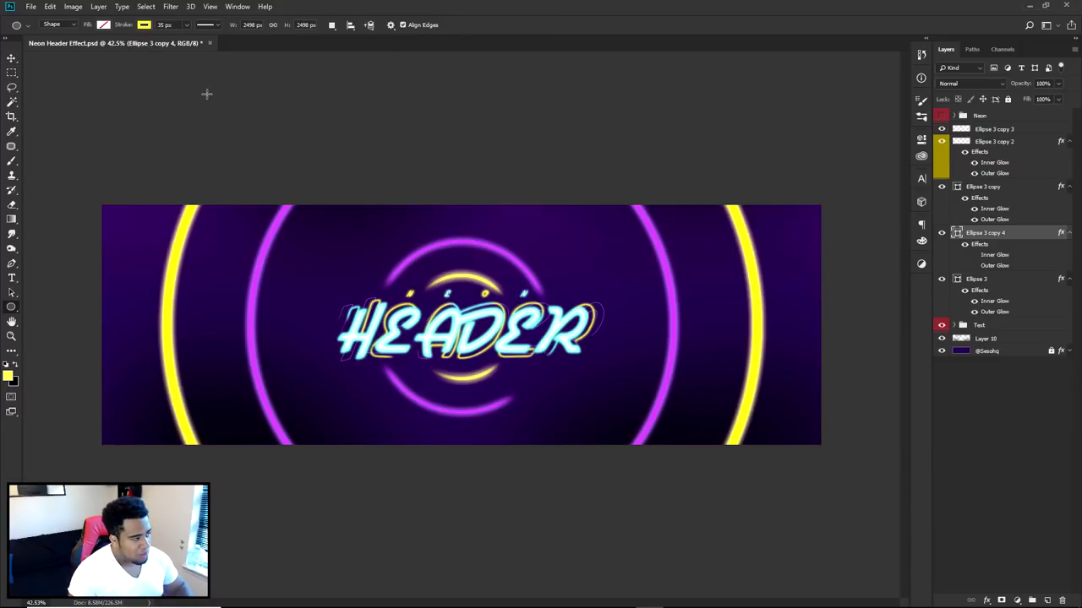
{"action": "right_click", "coordinate": [20, 309]}
{"action": "left_click", "coordinate": [59, 328]}
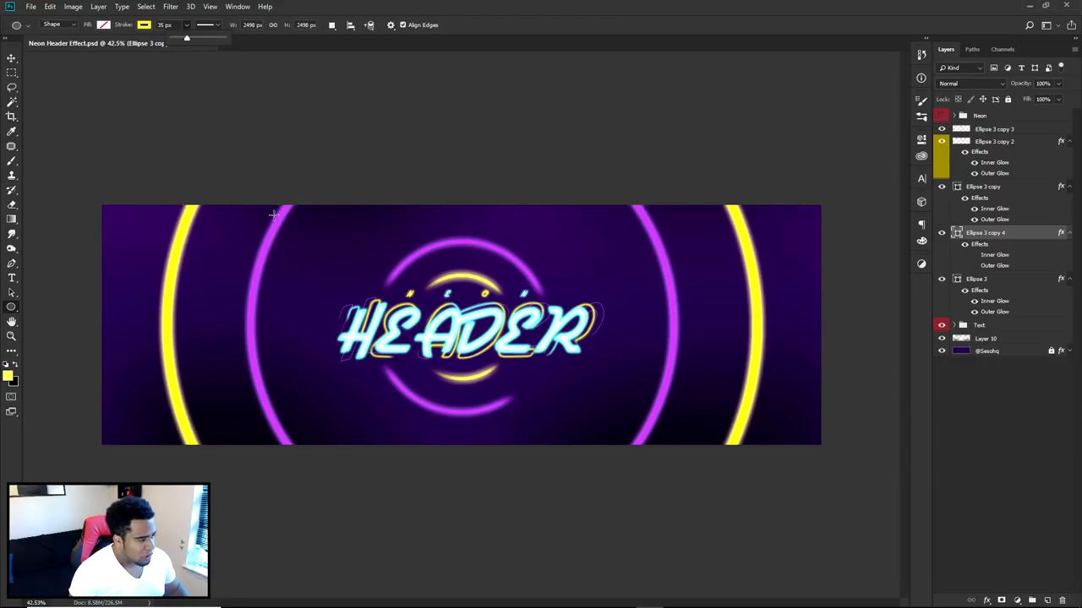
{"action": "mouse_move", "coordinate": [190, 36]}
{"action": "left_mouse_down"}
{"action": "mouse_move", "coordinate": [224, 41]}
{"action": "mouse_move", "coordinate": [213, 46]}
{"action": "left_mouse_up"}
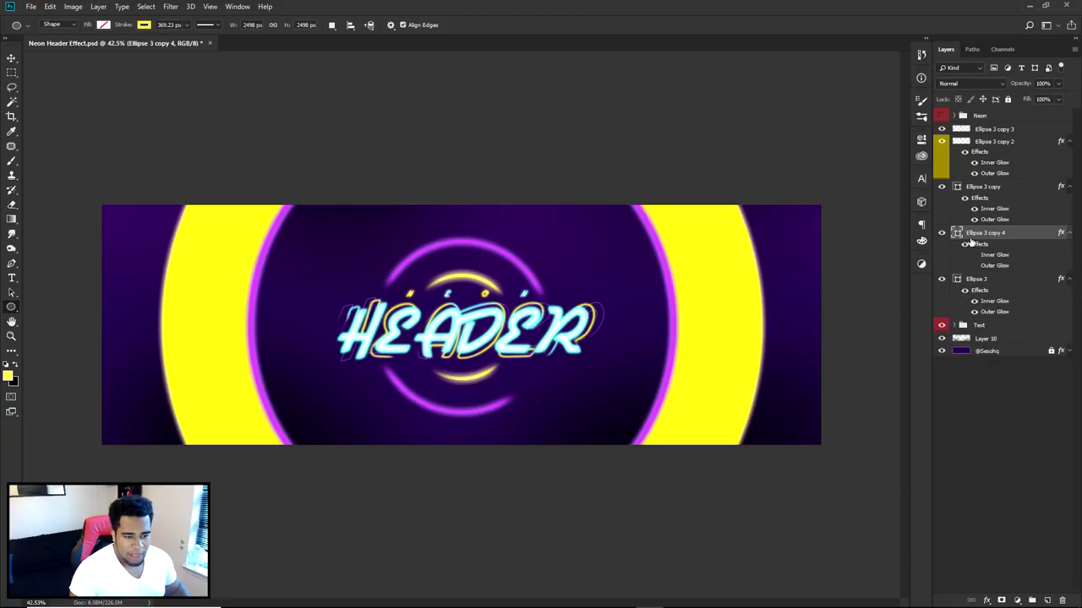
{"action": "type", "text": "35"}
{"action": "key", "text": "Return"}
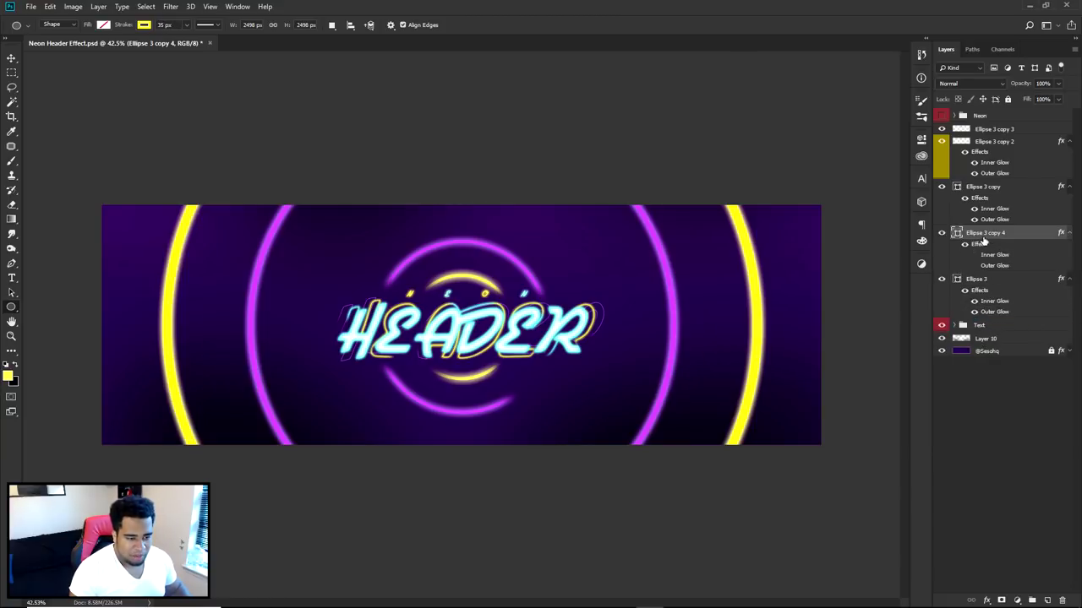
Widen the duplicate's stroke to fill the gap up to the large purple ring and move its layer below the original yellow ring.
{"action": "left_click", "coordinate": [164, 24]}
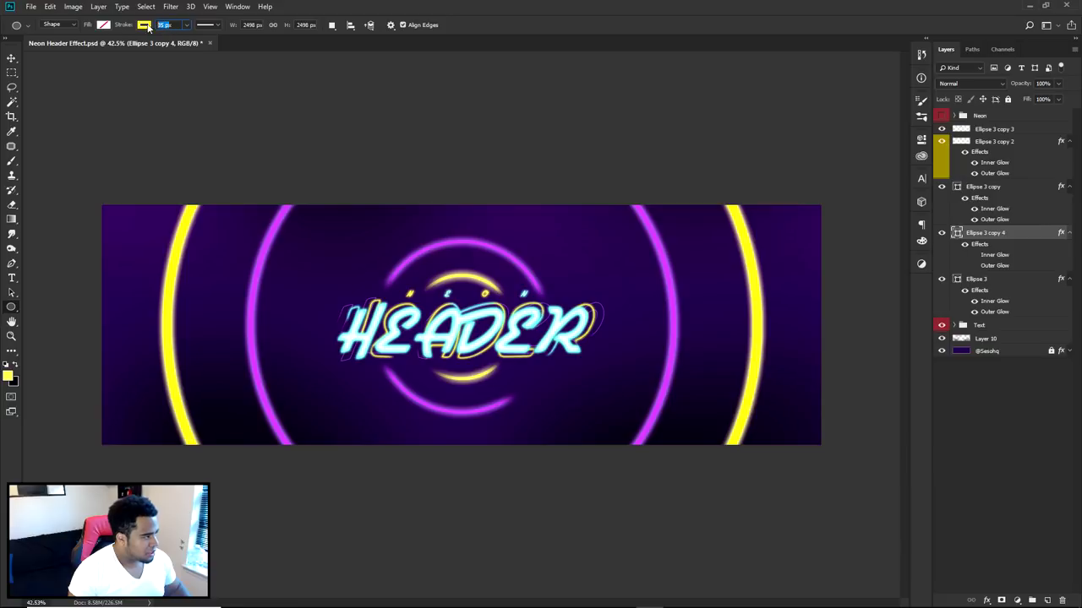
{"action": "type", "text": "1"}
{"action": "key", "text": "Return"}
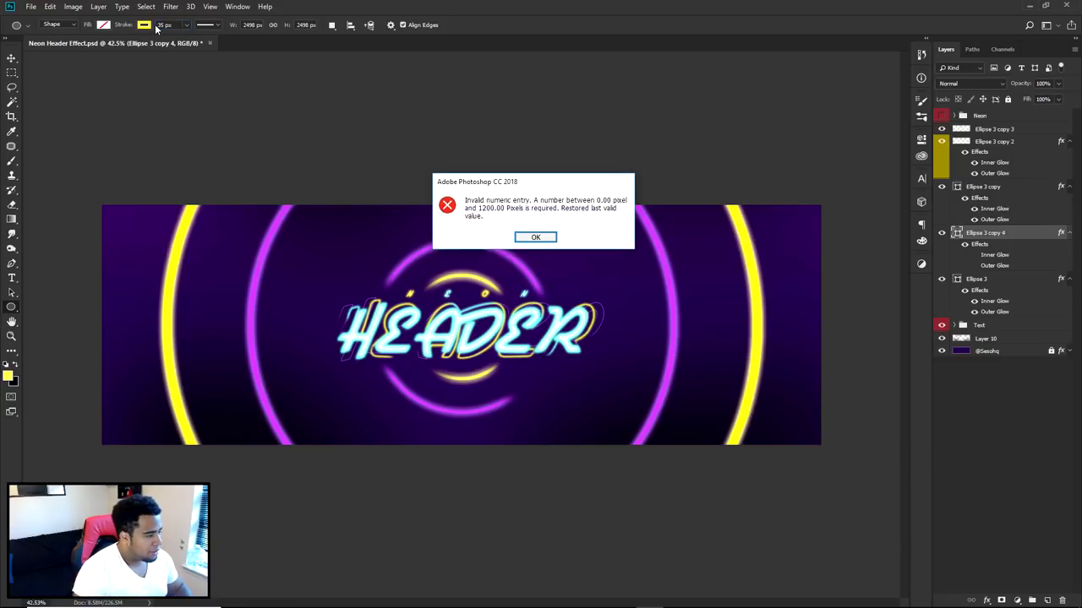
{"action": "left_click", "coordinate": [535, 238]}
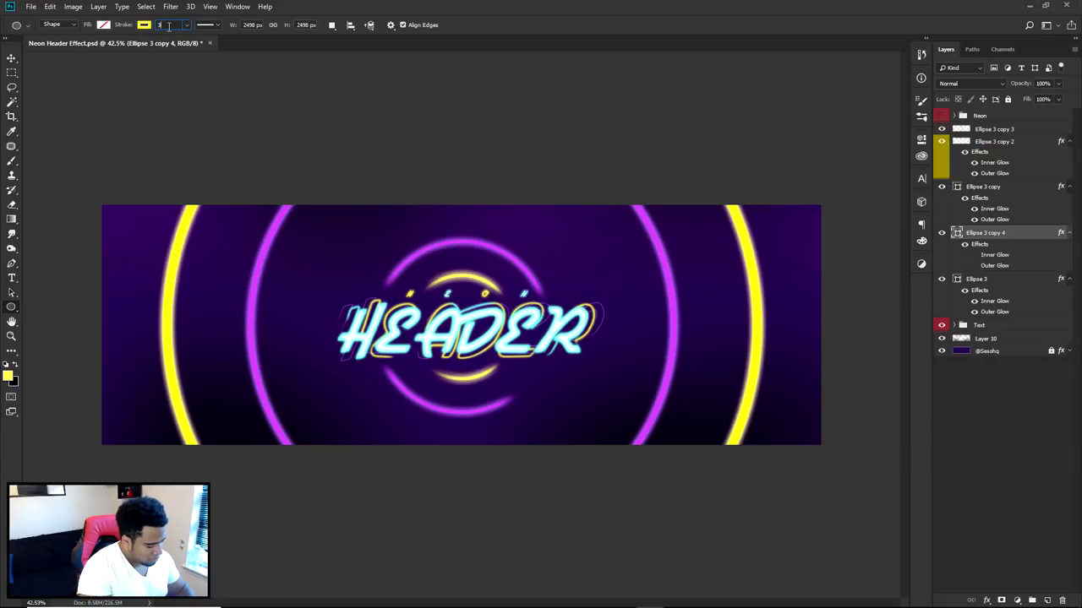
{"action": "key", "text": "Return"}
{"action": "key", "text": "v"}
{"action": "left_click_drag", "start_coordinate": [1003, 237], "coordinate": [1013, 301]}
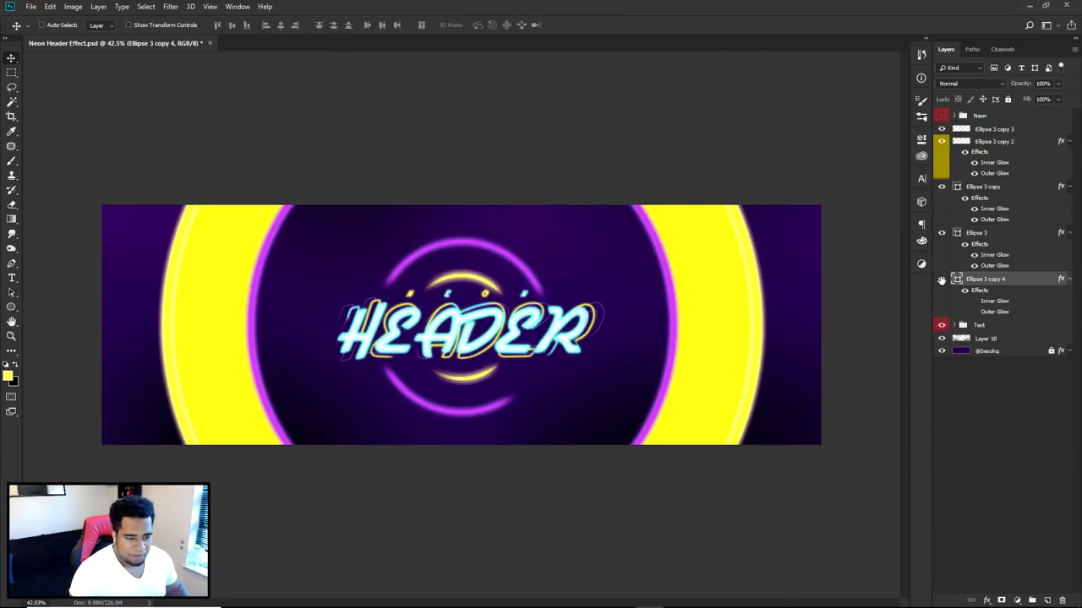
Rasterize the wide yellow band's layer and turn it black with a Hue/Saturation lightness of -100.
{"action": "right_click", "coordinate": [998, 283]}
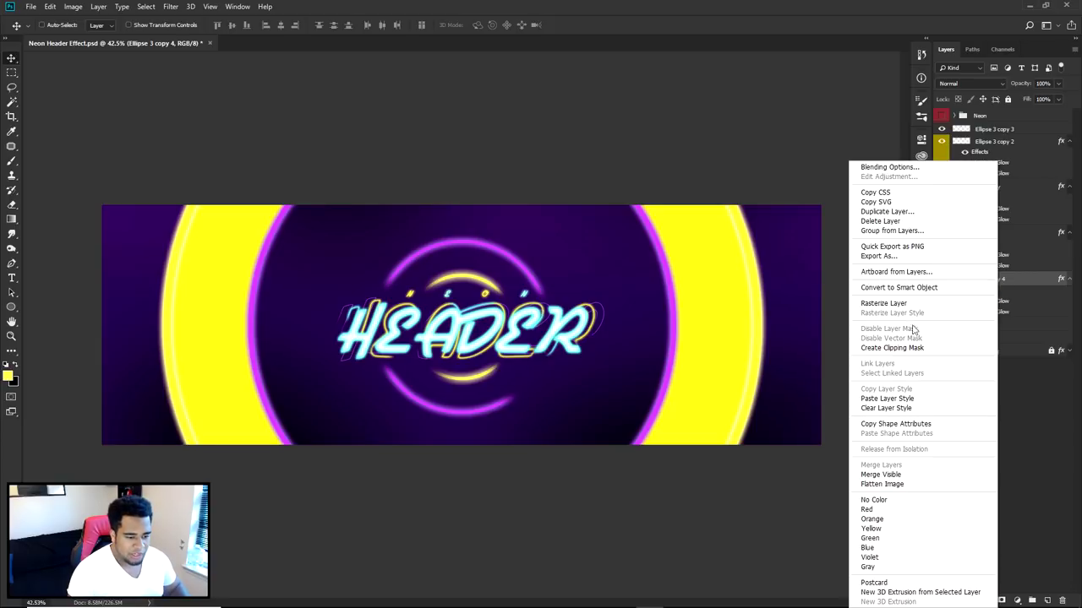
{"action": "left_click", "coordinate": [916, 306]}
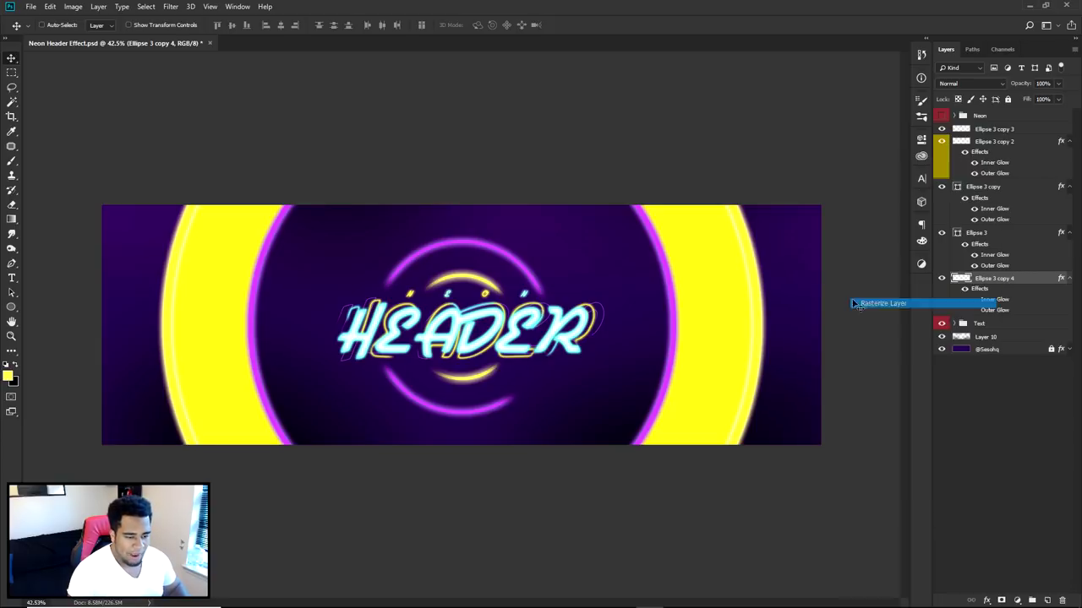
{"action": "left_click", "coordinate": [1069, 281]}
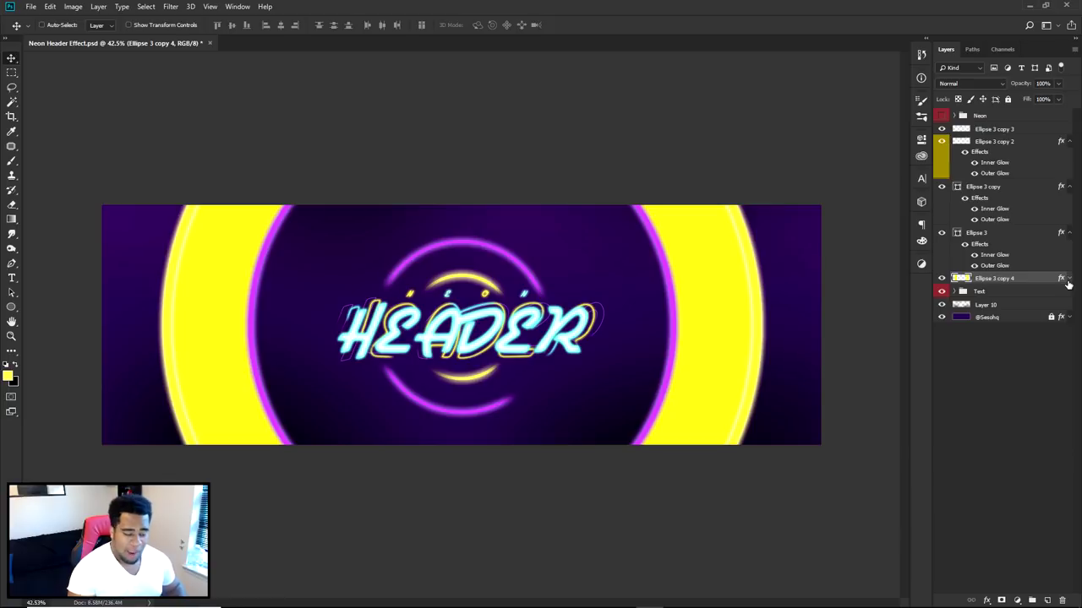
{"action": "key", "text": "ctrl+u"}
{"action": "left_click_drag", "start_coordinate": [770, 237], "coordinate": [463, 191]}
{"action": "left_click_drag", "start_coordinate": [465, 327], "coordinate": [296, 333]}
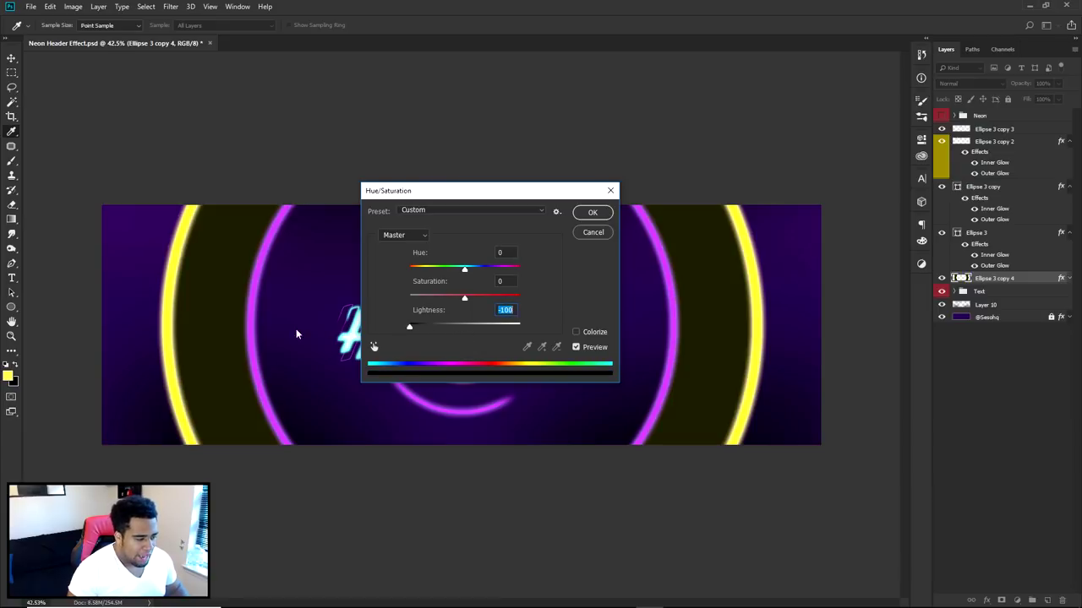
{"action": "left_click", "coordinate": [593, 212]}
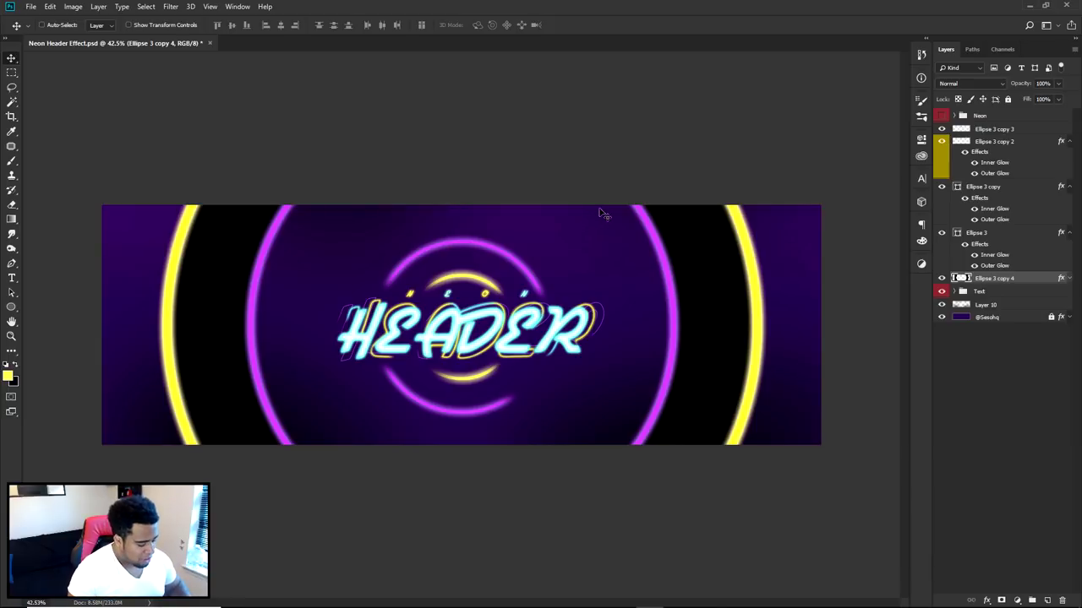
Set the black band's layer to the Overlay blend mode and reduce its fill to 35%, keeping opacity at 100%.
{"action": "left_click", "coordinate": [979, 86]}
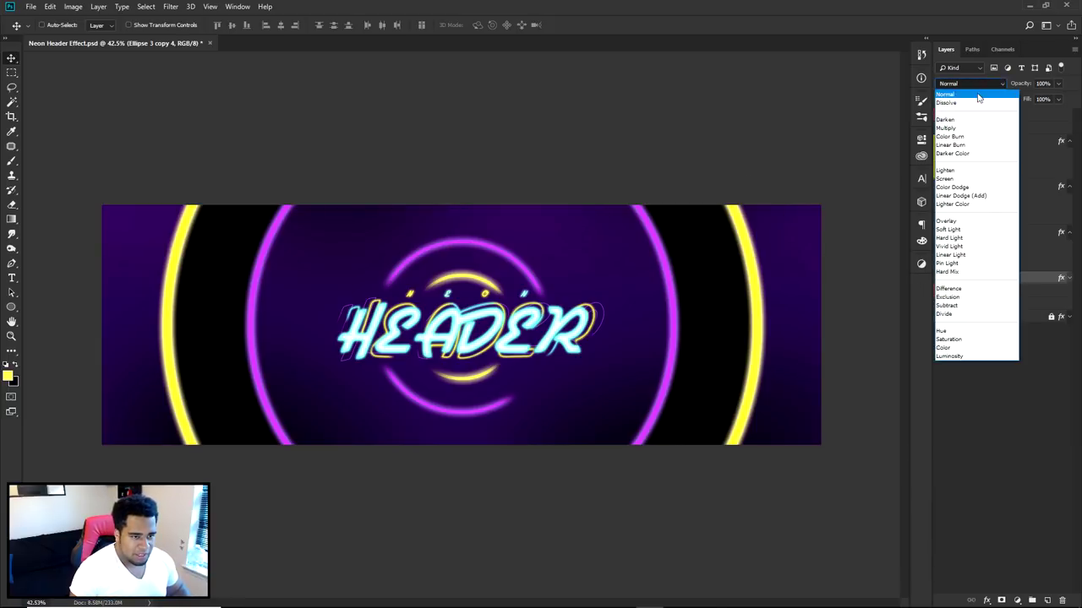
{"action": "key", "text": "Escape"}
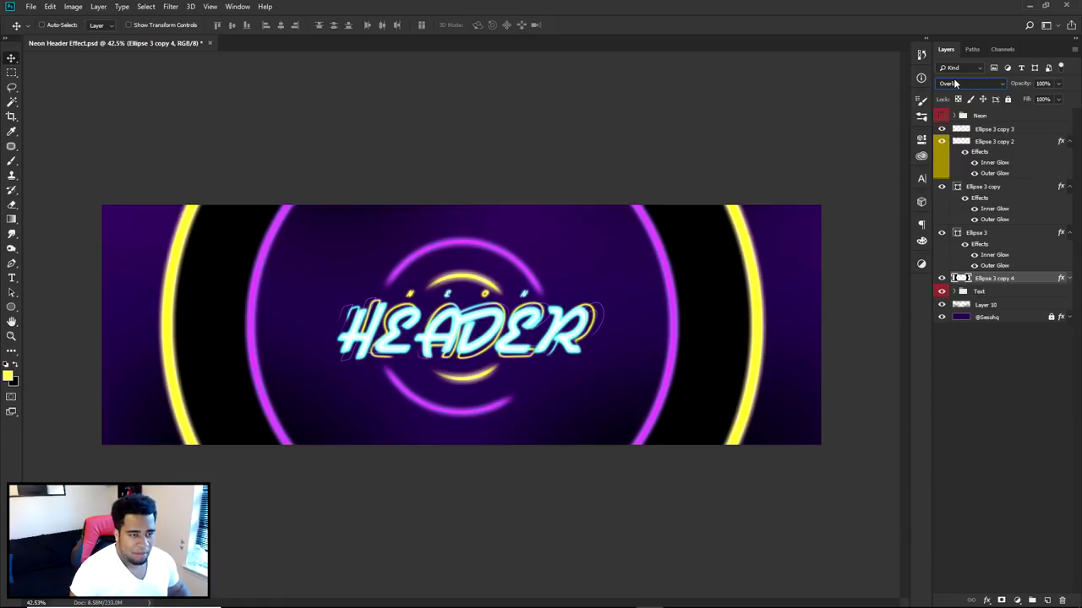
{"action": "left_click", "coordinate": [1057, 84]}
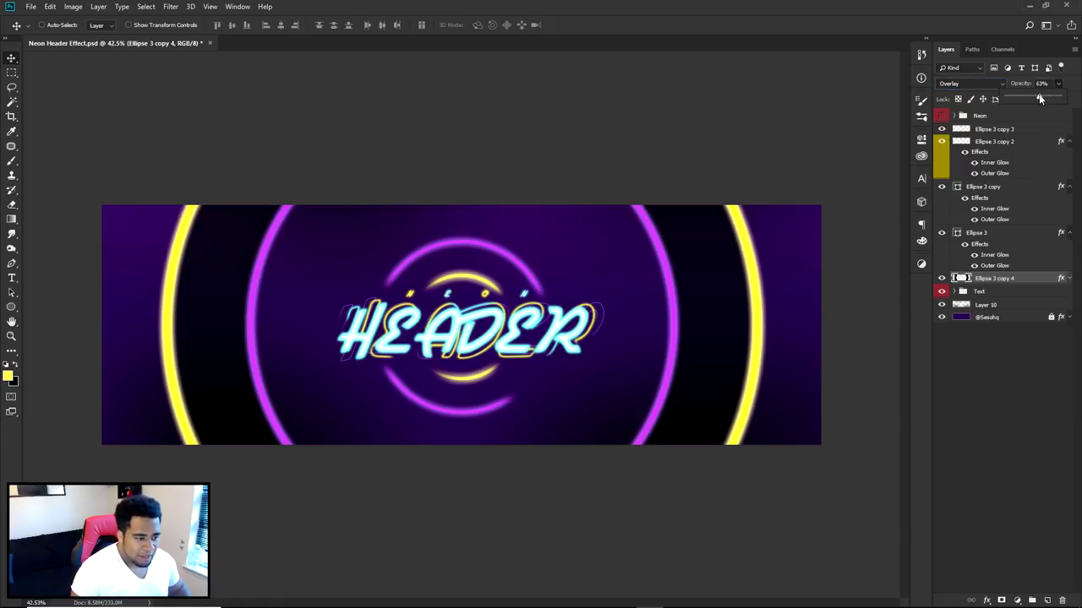
{"action": "left_click_drag", "start_coordinate": [1039, 96], "coordinate": [1035, 97]}
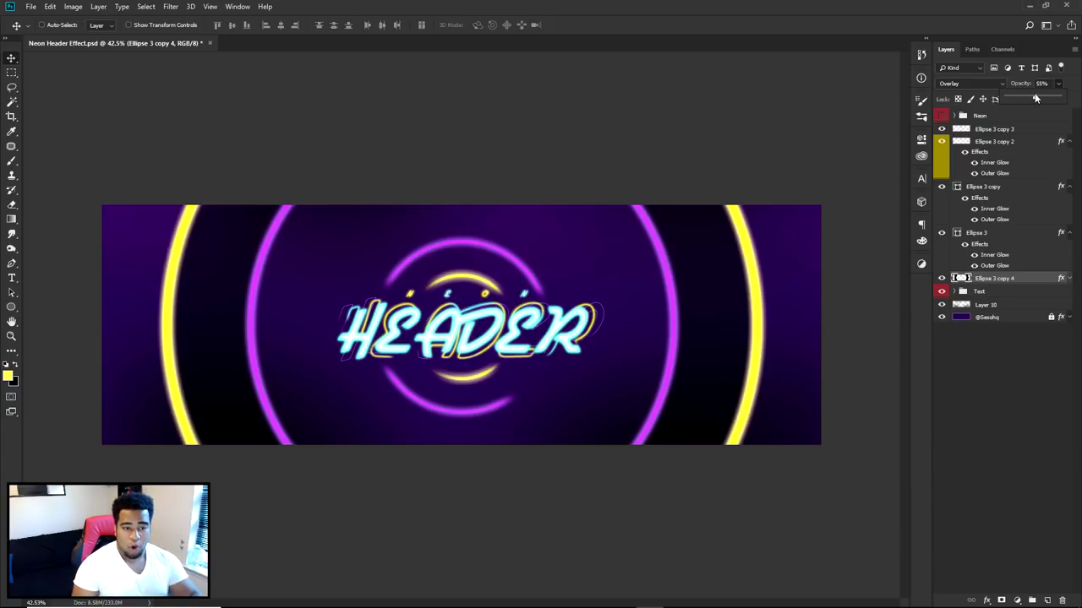
{"action": "left_click_drag", "start_coordinate": [1036, 98], "coordinate": [1061, 97]}
{"action": "left_click", "coordinate": [1060, 100]}
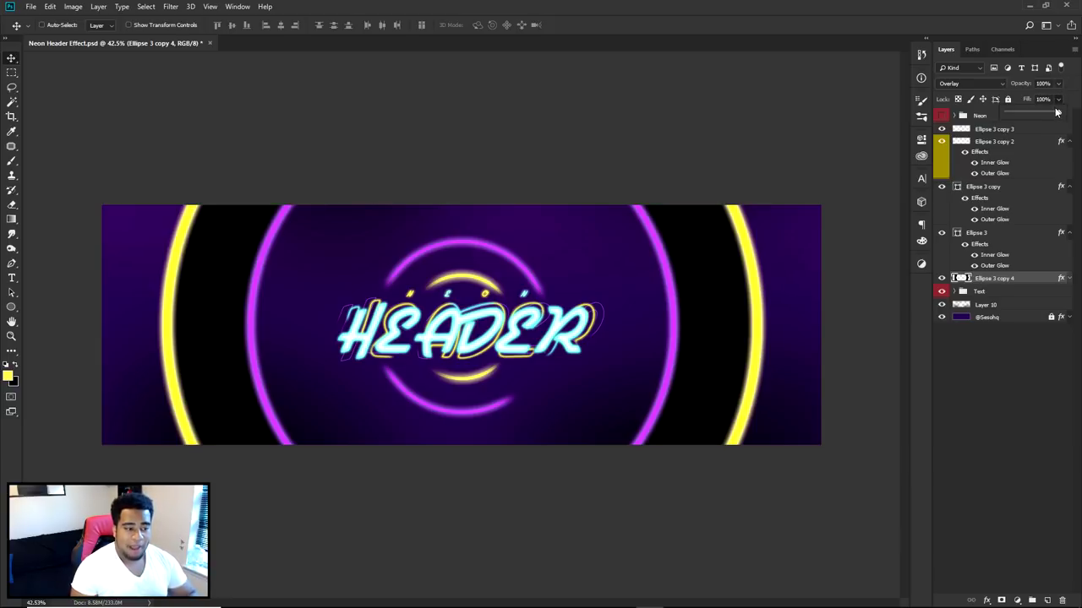
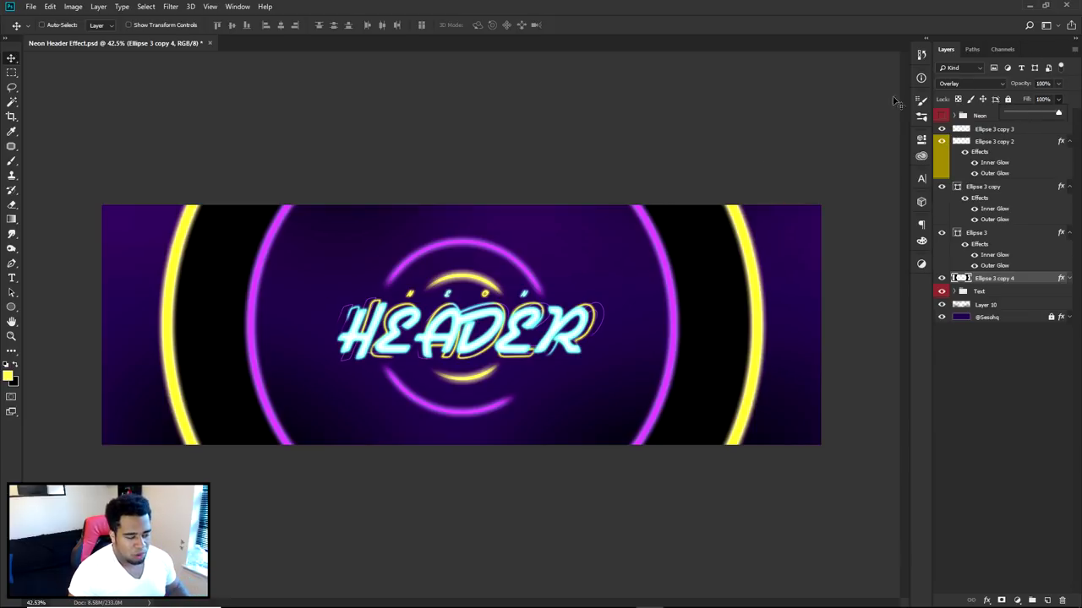
{"action": "left_click_drag", "start_coordinate": [1027, 111], "coordinate": [1026, 112]}
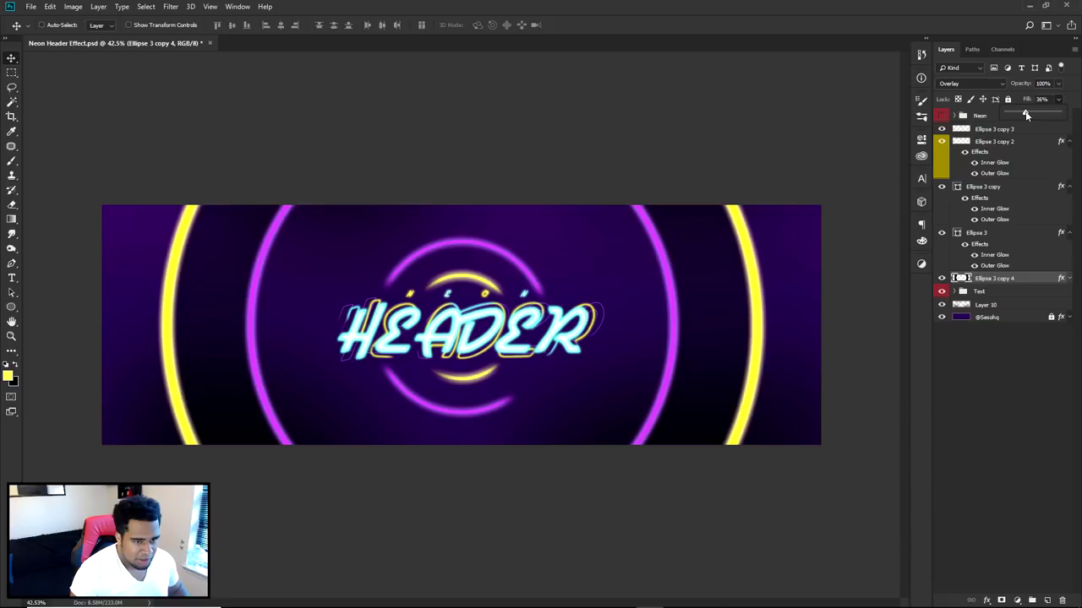
{"action": "left_click", "coordinate": [722, 205]}
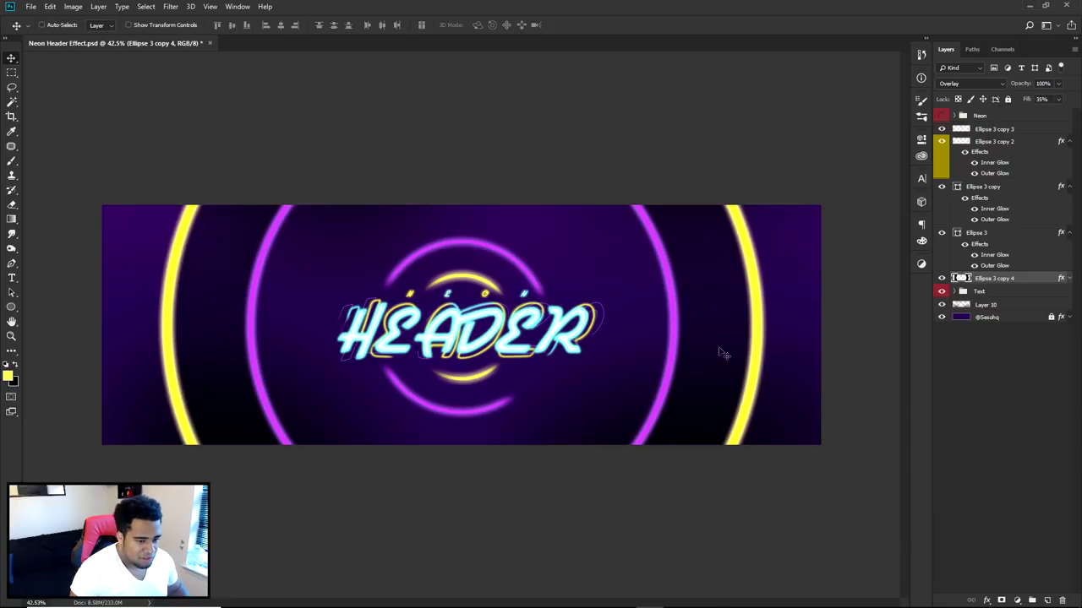
Add a Pattern Overlay of diagonal lines to the dark band's layer, in Multiply mode at 100% opacity.
{"action": "double_click", "coordinate": [1044, 285]}
{"action": "left_click_drag", "start_coordinate": [684, 181], "coordinate": [447, 136]}
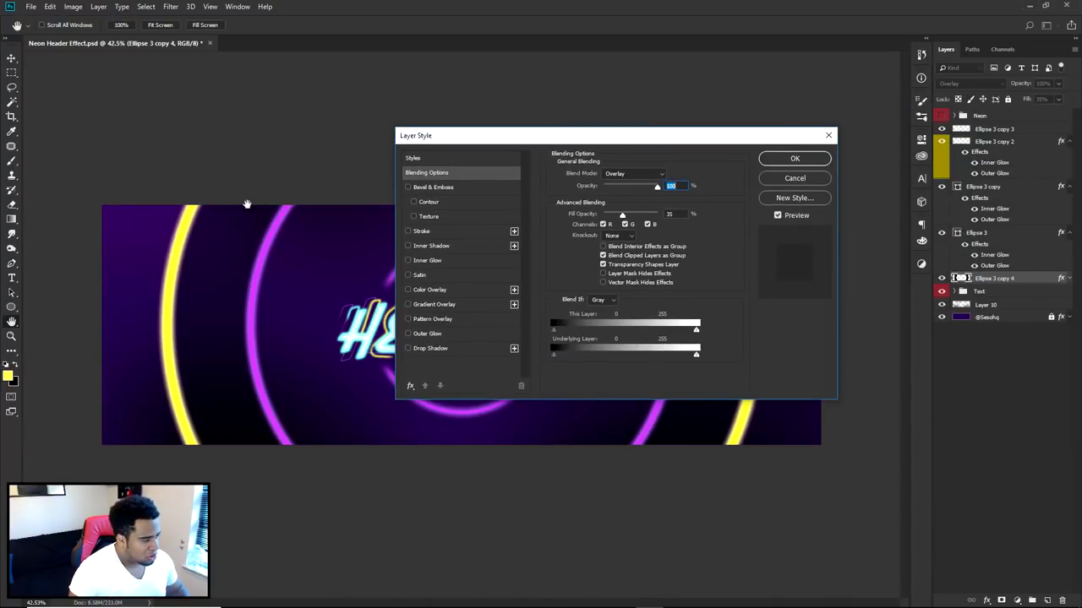
{"action": "left_click", "coordinate": [431, 318]}
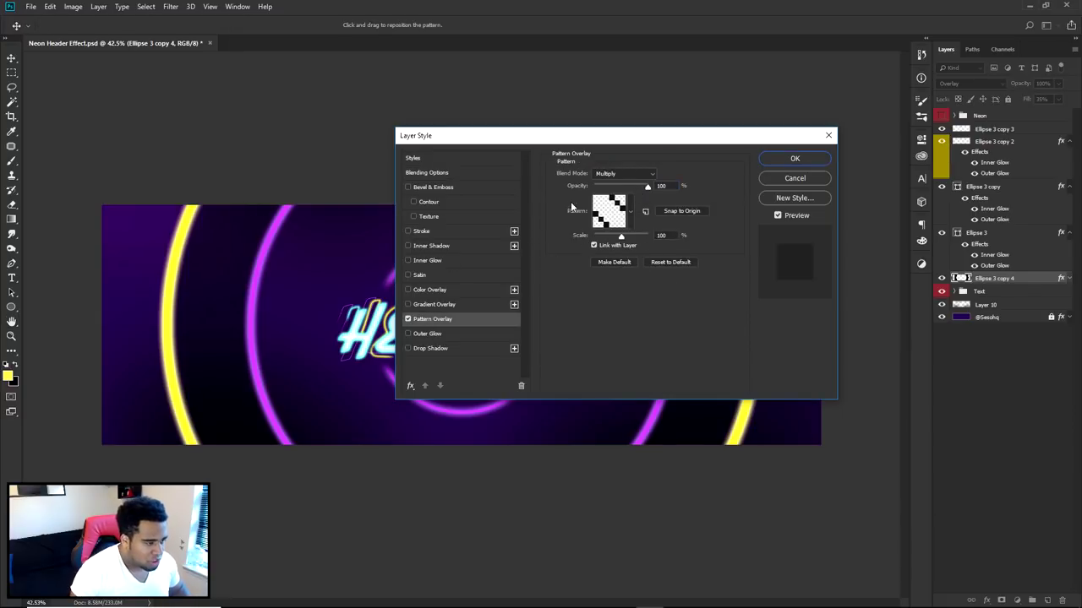
{"action": "left_click", "coordinate": [796, 161]}
Enlarge the scale of the diagonal line pattern in the dark band's Pattern Overlay.
{"action": "scroll", "coordinate": [744, 308], "scroll_direction": "up", "scroll_amount": 5}
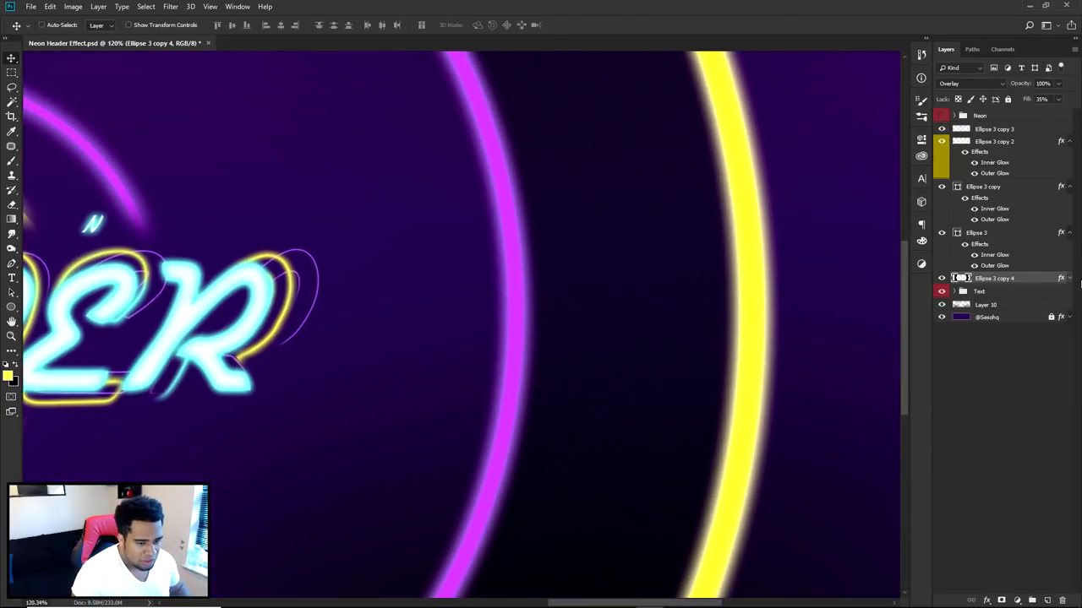
{"action": "left_click", "coordinate": [1068, 281]}
{"action": "double_click", "coordinate": [993, 310]}
{"action": "left_click_drag", "start_coordinate": [617, 148], "coordinate": [283, 159]}
{"action": "left_click_drag", "start_coordinate": [289, 256], "coordinate": [290, 257]}
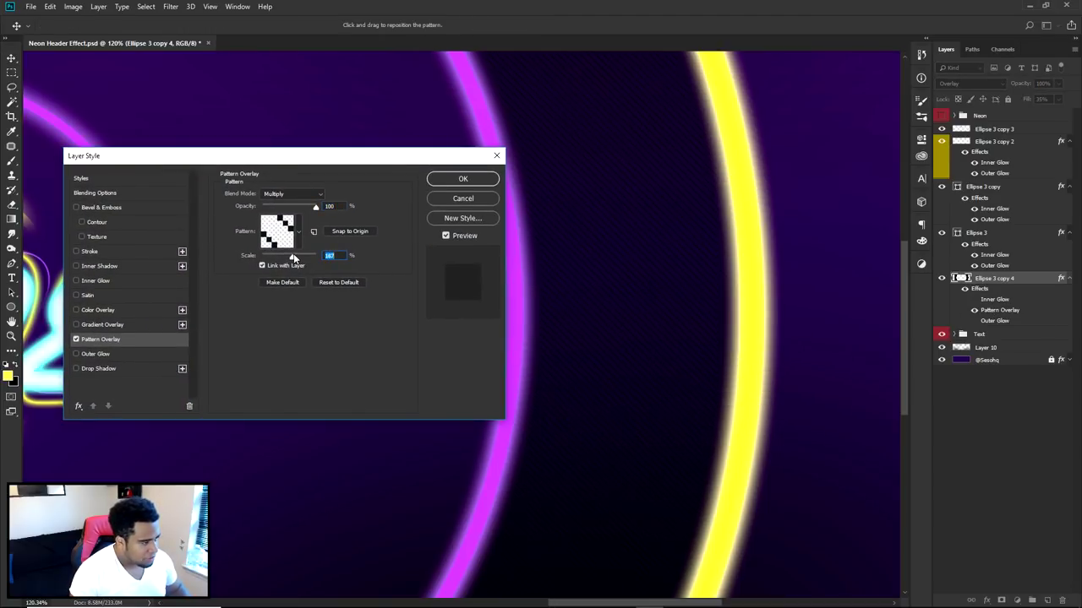
{"action": "left_click_drag", "start_coordinate": [294, 258], "coordinate": [291, 259]}
{"action": "left_click", "coordinate": [446, 186]}
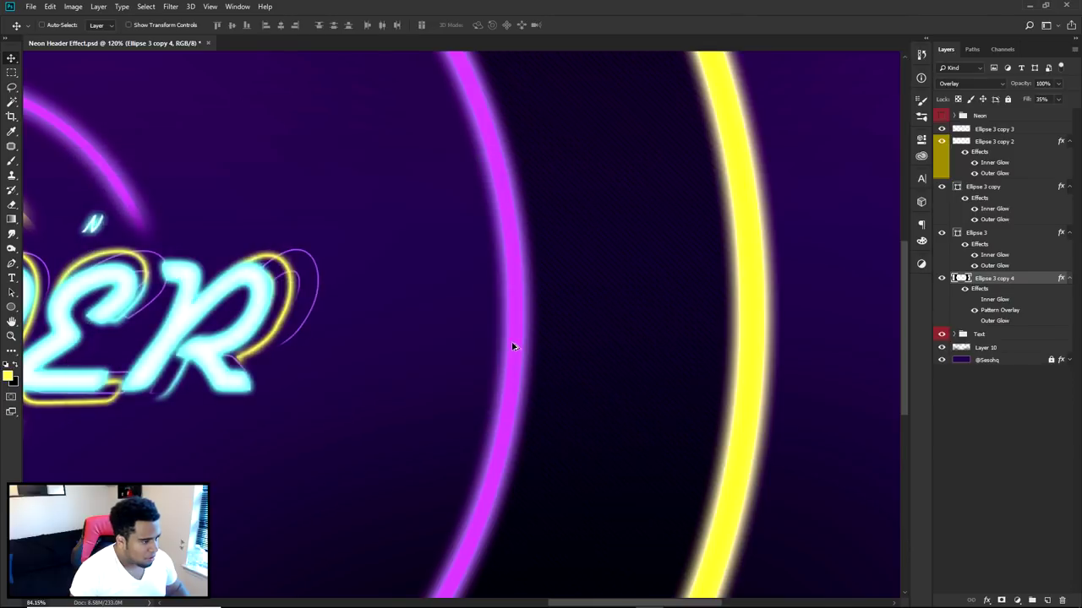
Lower the dark band layer's fill to 15% and check the band across the whole banner.
{"action": "scroll", "coordinate": [512, 346], "scroll_direction": "down", "scroll_amount": 5}
{"action": "scroll", "coordinate": [411, 269], "scroll_direction": "up", "scroll_amount": 3}
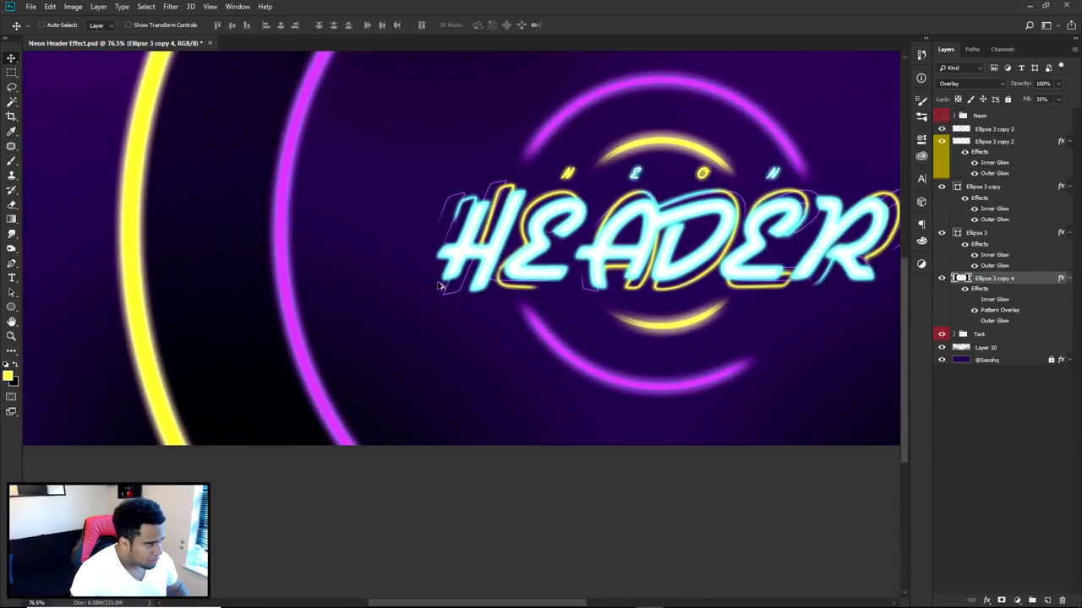
{"action": "scroll", "coordinate": [398, 280], "scroll_direction": "right", "scroll_amount": 5}
{"action": "left_click", "coordinate": [1057, 99]}
{"action": "left_click_drag", "start_coordinate": [1041, 113], "coordinate": [1031, 111]}
{"action": "scroll", "coordinate": [803, 266], "scroll_direction": "down", "scroll_amount": 4}
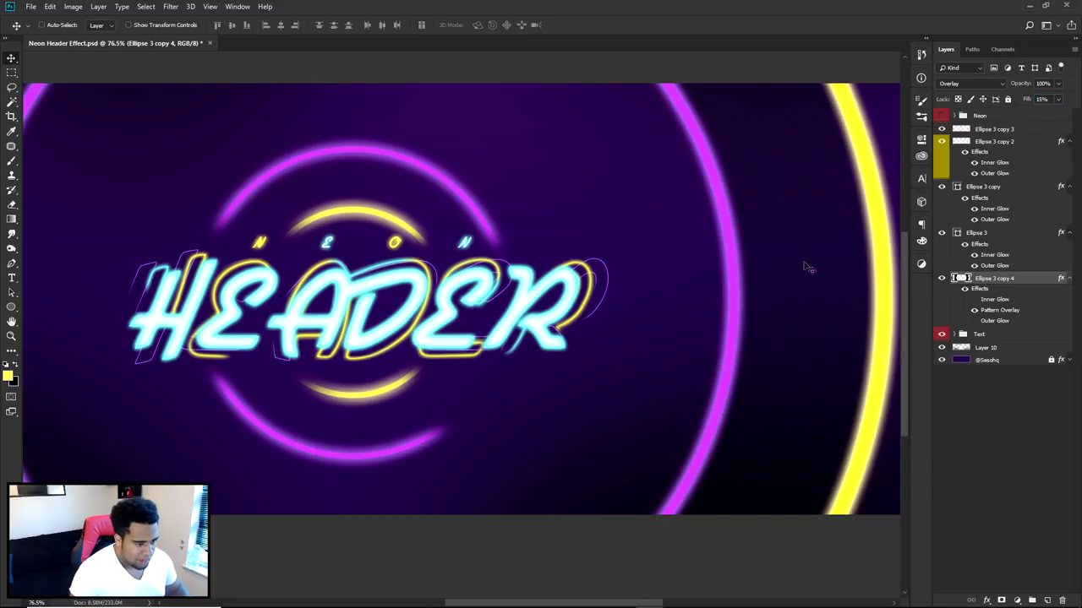
{"action": "scroll", "coordinate": [739, 365], "scroll_direction": "up", "scroll_amount": 4}
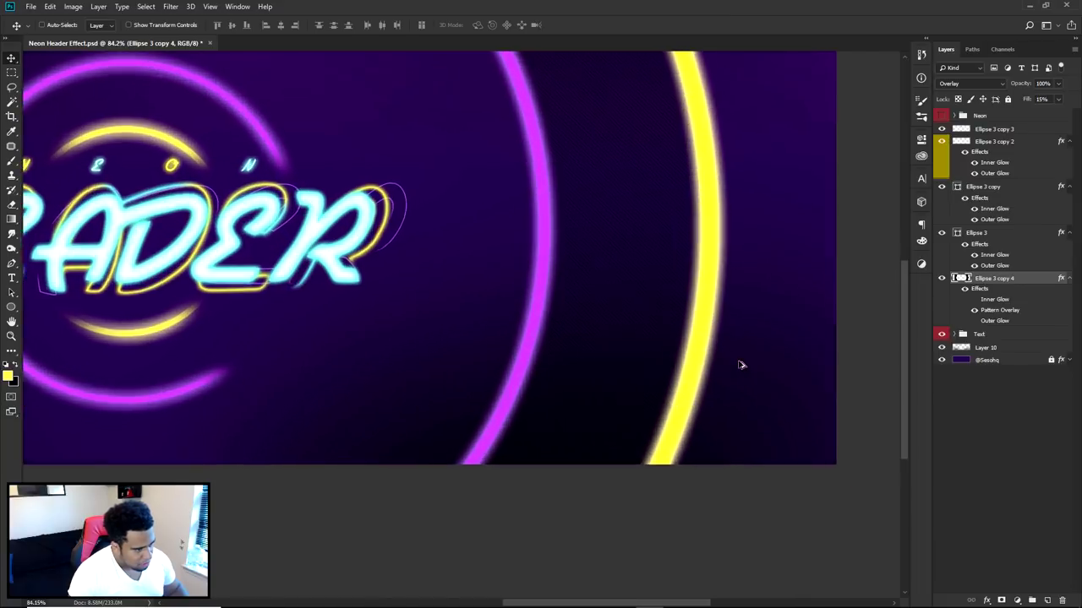
{"action": "scroll", "coordinate": [574, 234], "scroll_direction": "down", "scroll_amount": 4}
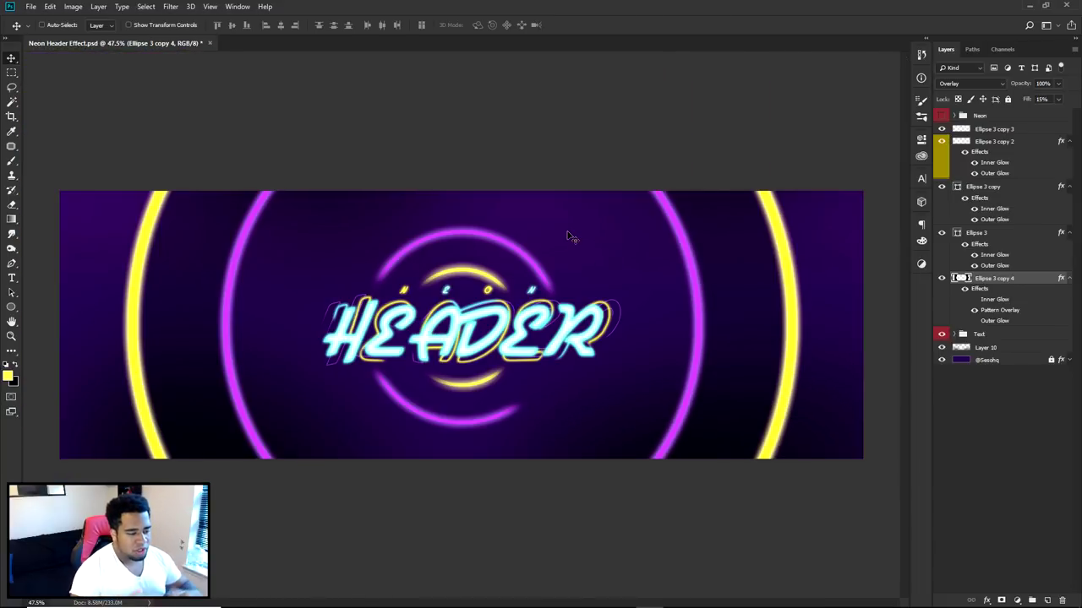
{"action": "scroll", "coordinate": [802, 304], "scroll_direction": "up", "scroll_amount": 4}
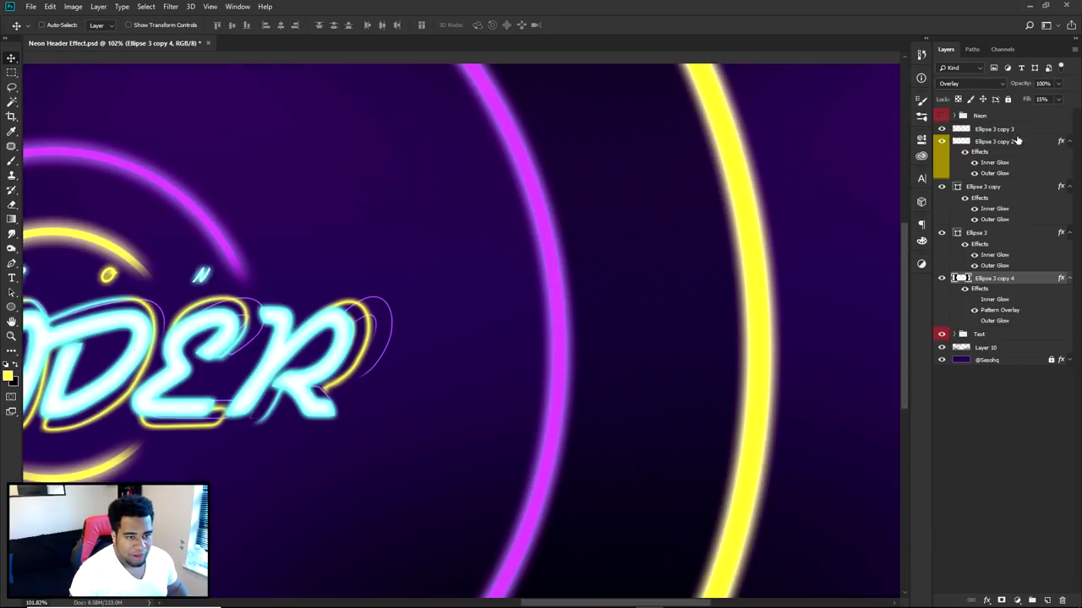
Try the dark band's layer at 100% fill and 15% opacity and inspect its line pattern closely.
{"action": "left_click", "coordinate": [1046, 98]}
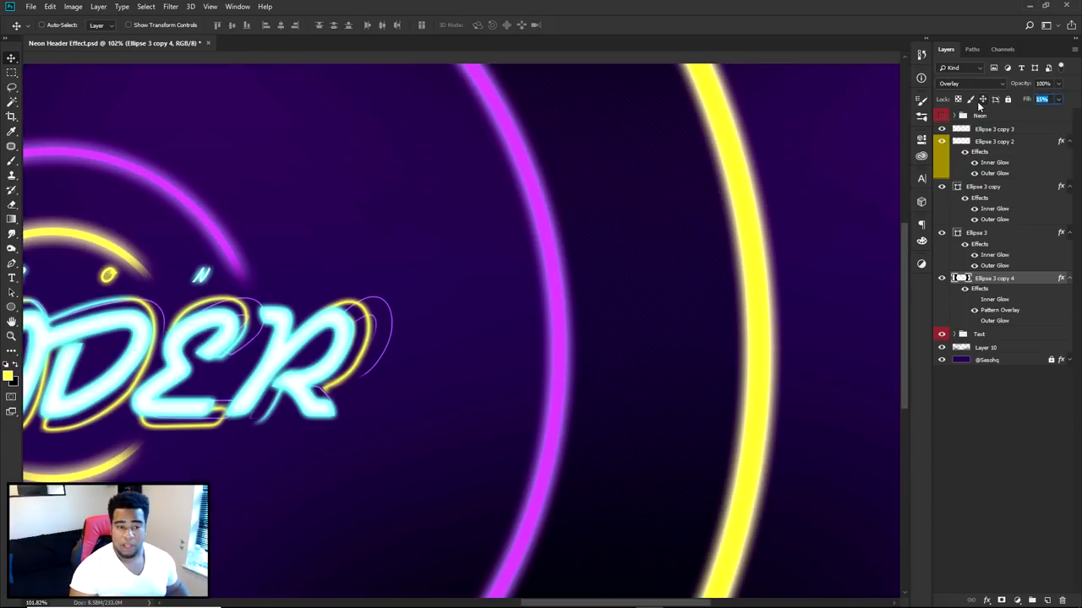
{"action": "type", "text": "100"}
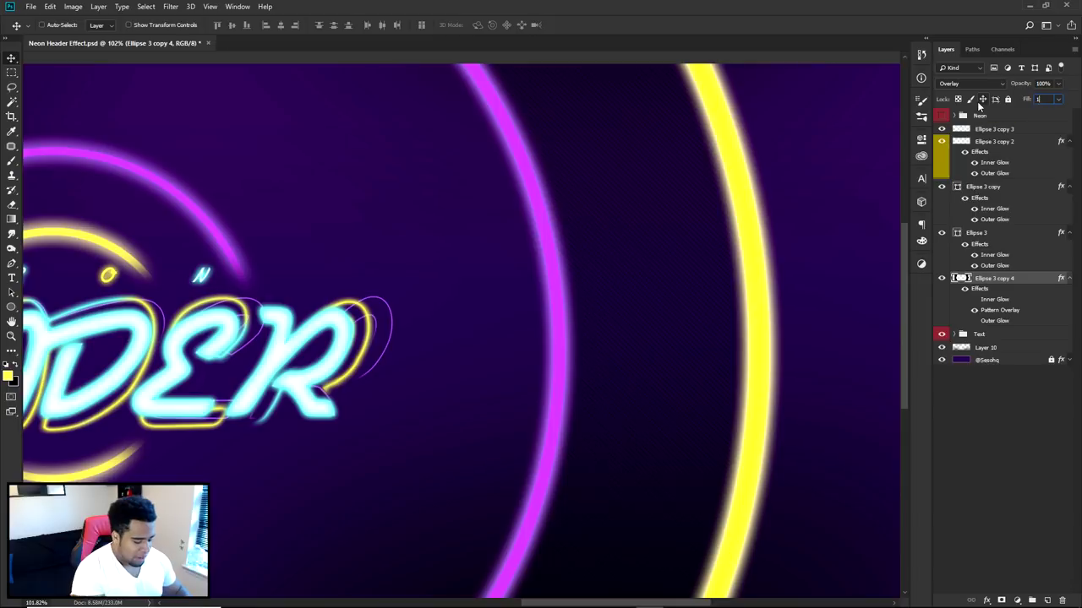
{"action": "key", "text": "Tab"}
{"action": "type", "text": "15"}
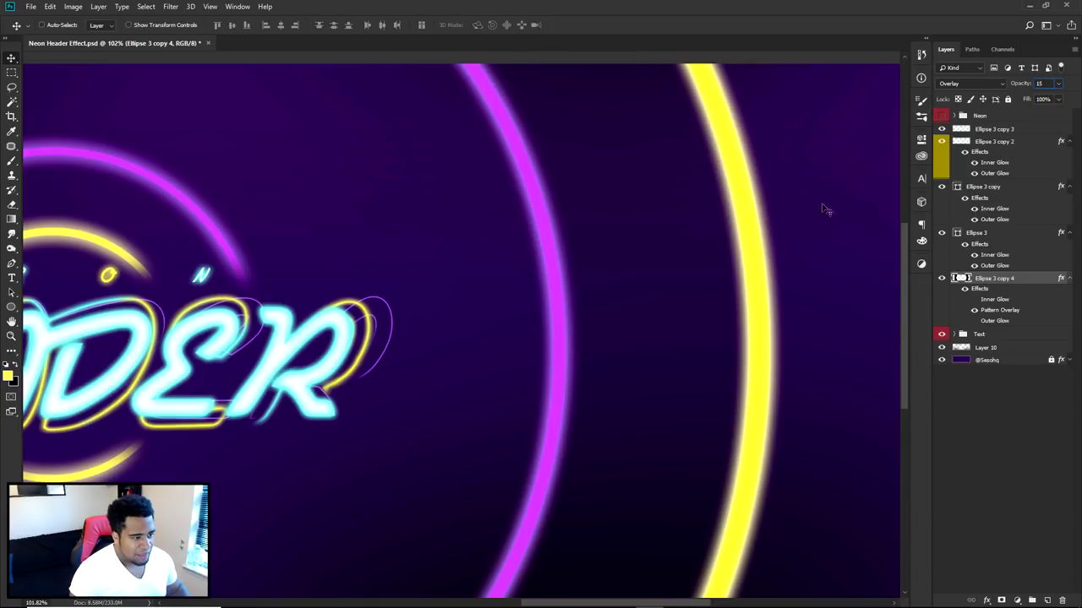
{"action": "scroll", "coordinate": [719, 292], "scroll_direction": "up", "scroll_amount": 5}
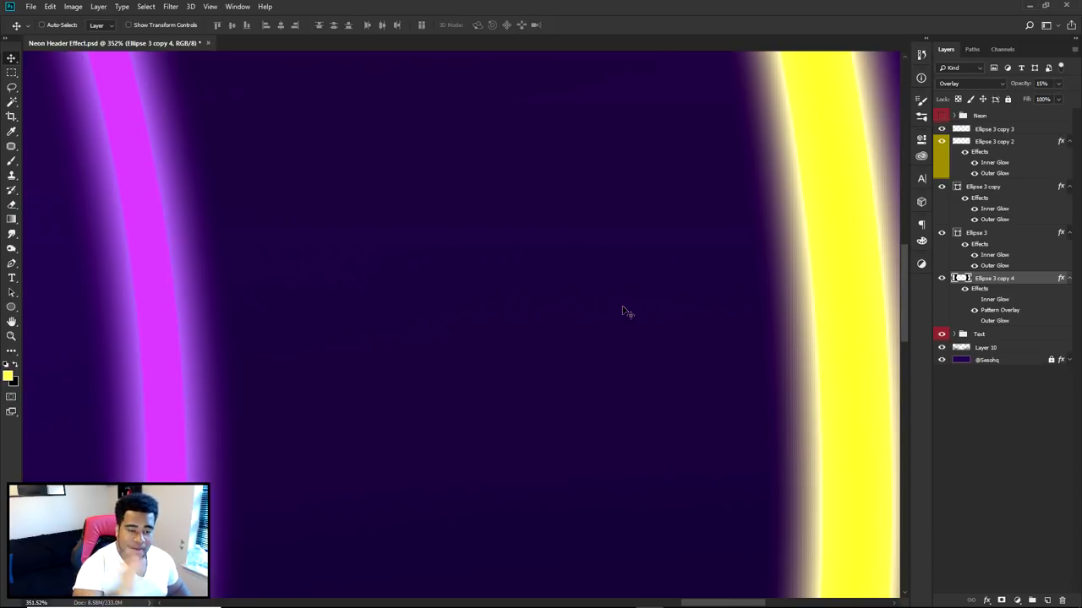
Return the dark band's layer to 100% opacity and 15% fill and review the full banner.
{"action": "left_click", "coordinate": [1045, 83]}
{"action": "type", "text": "100"}
{"action": "key", "text": "Return"}
{"action": "type", "text": "1"}
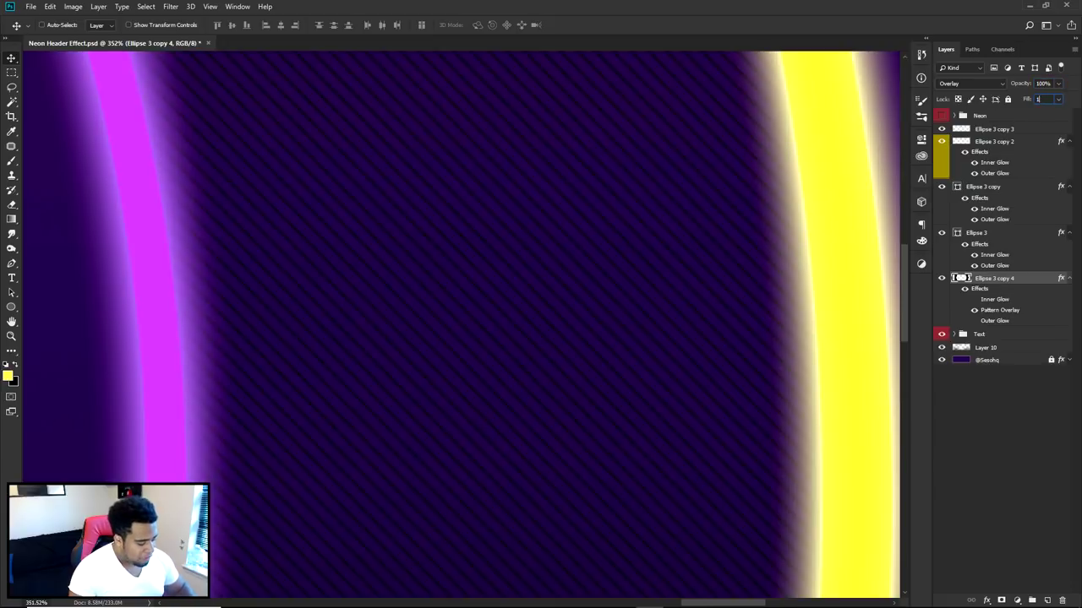
{"action": "type", "text": "5"}
{"action": "key", "text": "Return"}
{"action": "key", "text": "ctrl+0"}
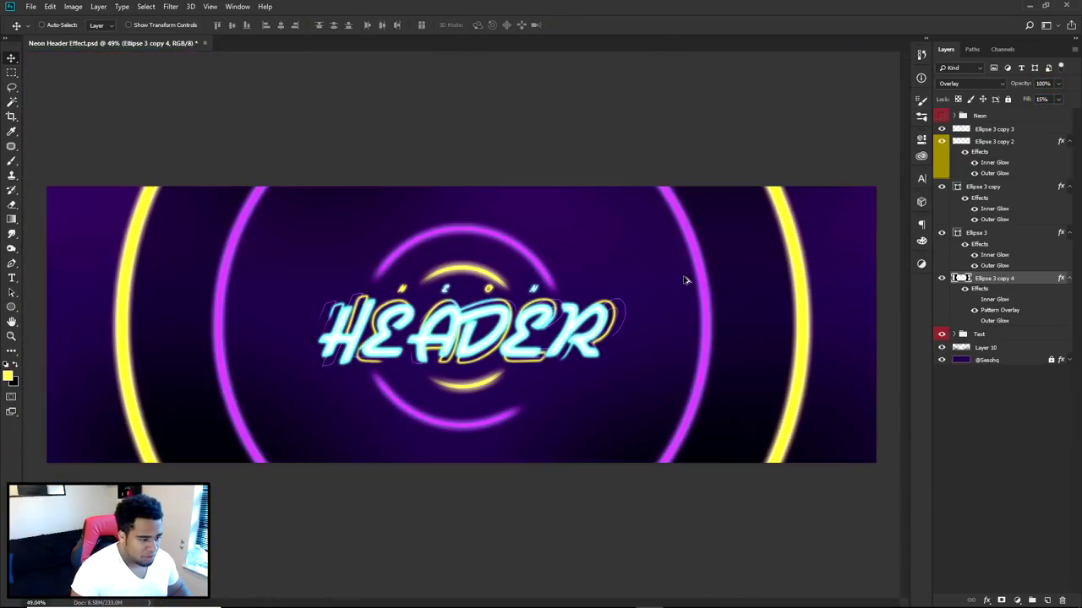
{"action": "scroll", "coordinate": [649, 366], "scroll_direction": "up", "scroll_amount": 2}
{"action": "scroll", "coordinate": [609, 362], "scroll_direction": "down", "scroll_amount": 2}
{"action": "scroll", "coordinate": [532, 376], "scroll_direction": "up", "scroll_amount": 2}
{"action": "scroll", "coordinate": [495, 390], "scroll_direction": "down", "scroll_amount": 1}
{"action": "scroll", "coordinate": [541, 380], "scroll_direction": "down", "scroll_amount": 1}
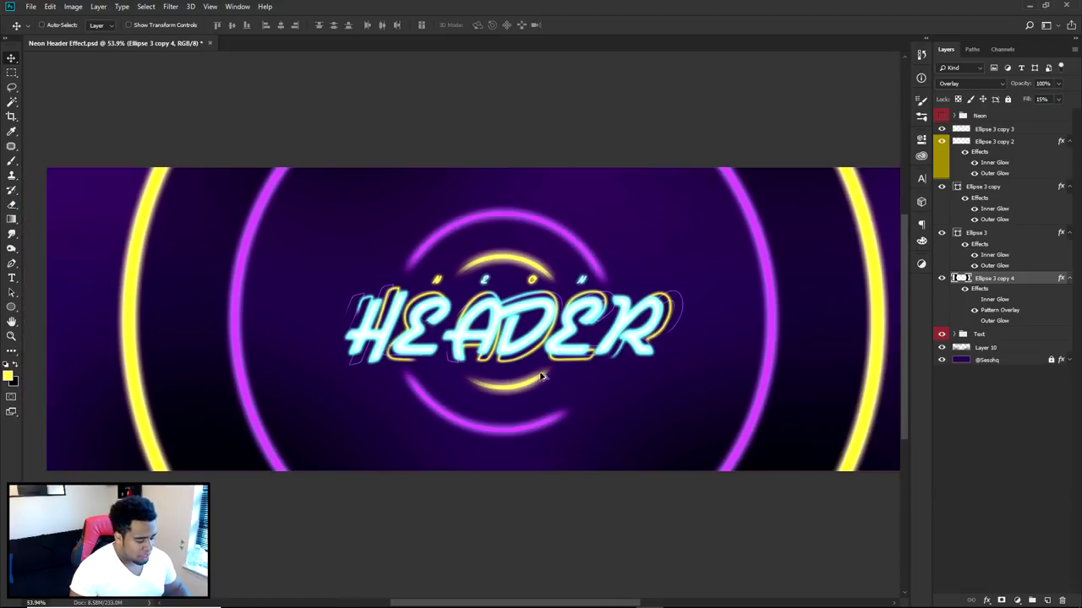
Add a new layer above the dark band and select a circle around the lettering, centred on the guides, with a 10 px feather.
{"action": "left_click", "coordinate": [1047, 600]}
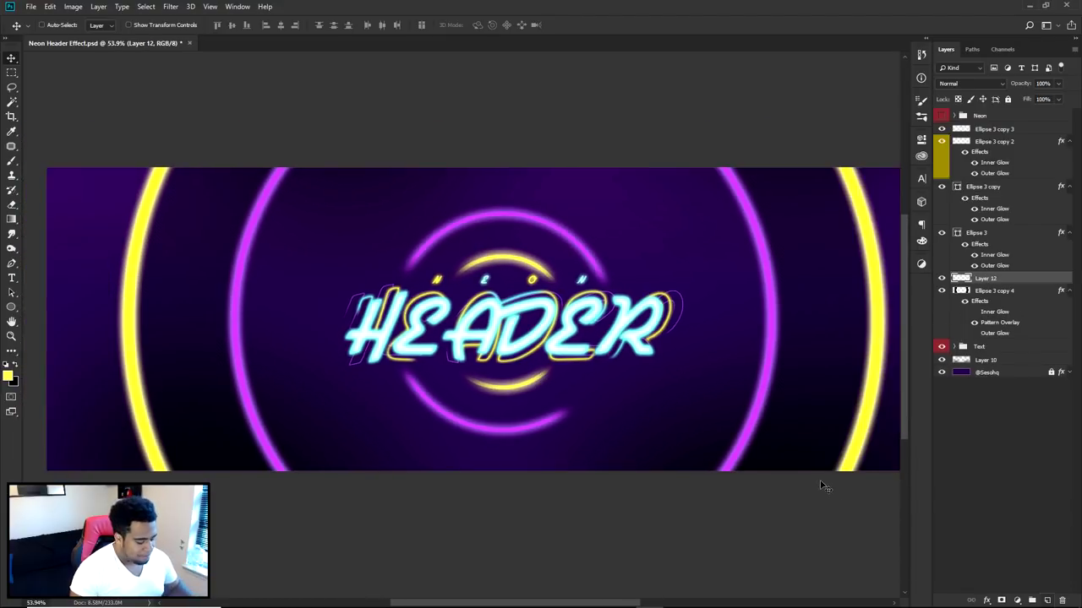
{"action": "left_click", "coordinate": [11, 75]}
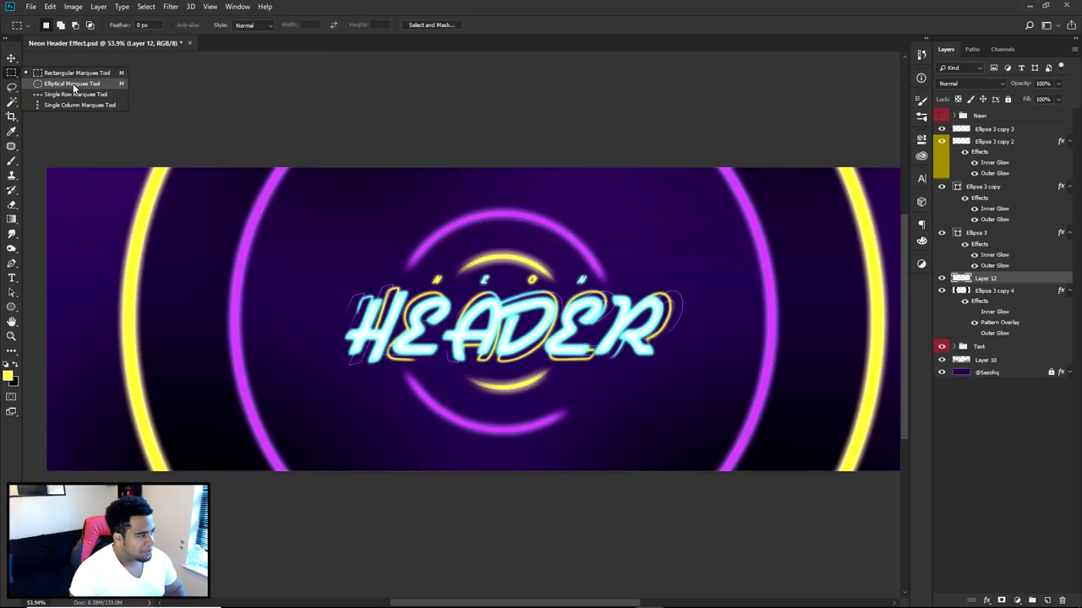
{"action": "left_click", "coordinate": [73, 87]}
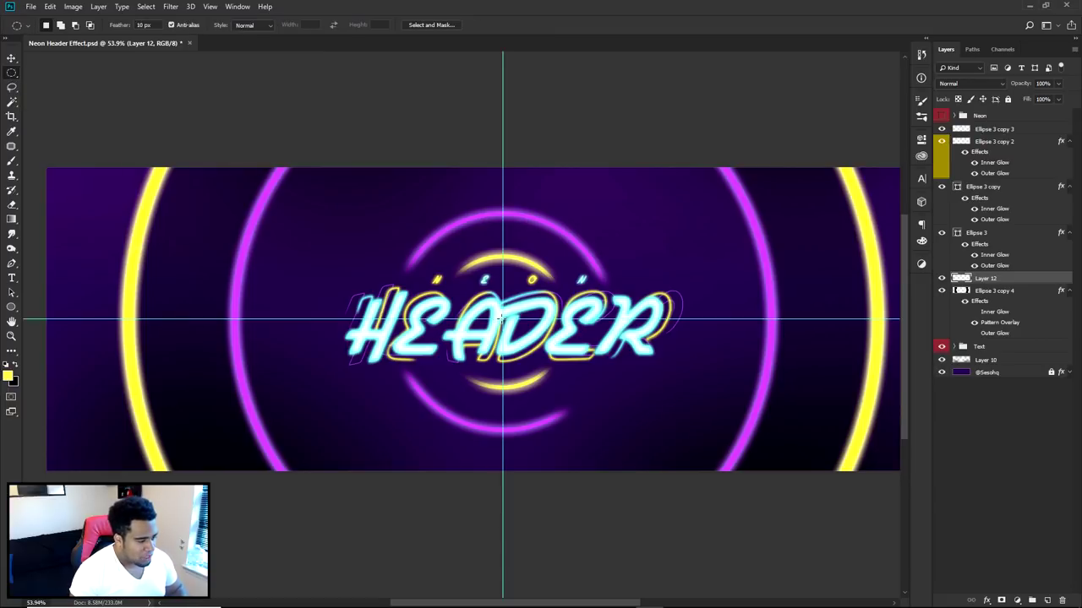
{"action": "left_click_drag", "start_coordinate": [503, 321], "coordinate": [694, 510]}
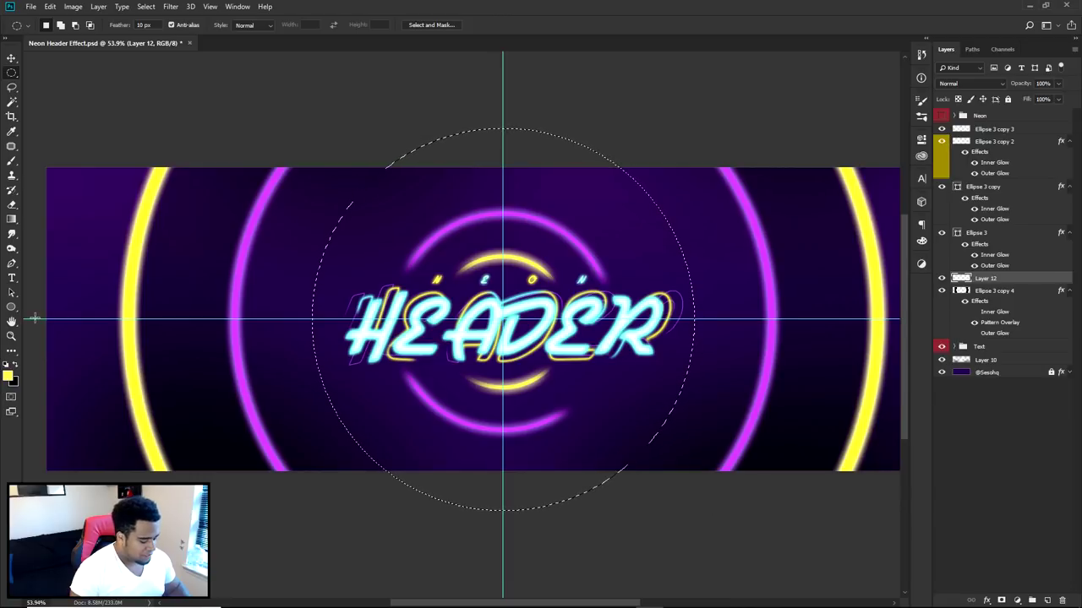
Fill the circular selection with black on the new layer at 100% opacity and deselect it.
{"action": "right_click", "coordinate": [412, 266]}
{"action": "left_click", "coordinate": [428, 402]}
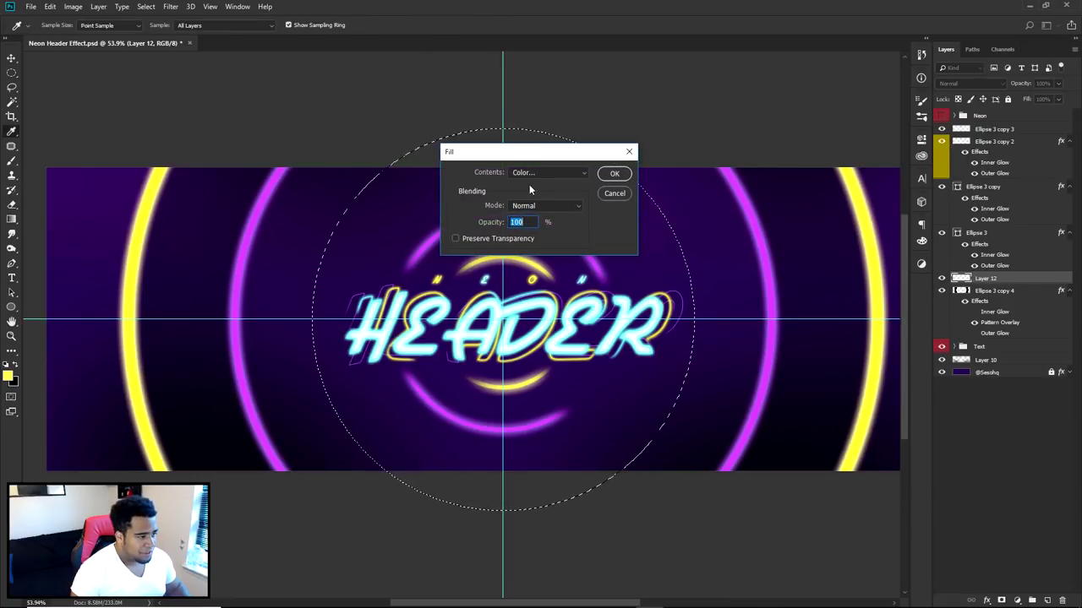
{"action": "left_click", "coordinate": [530, 172]}
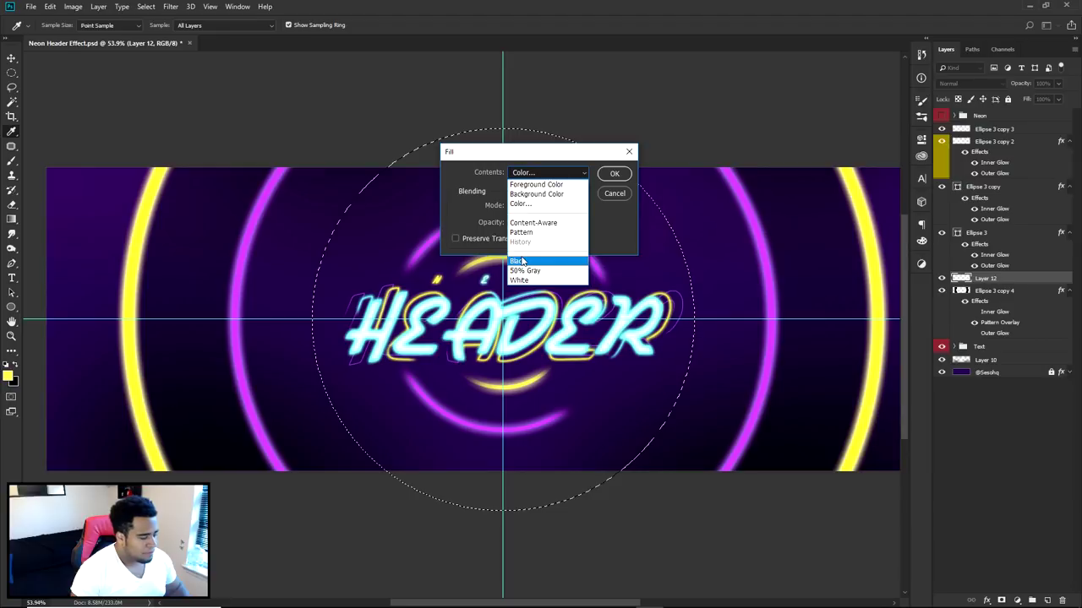
{"action": "left_click", "coordinate": [522, 261]}
{"action": "left_click", "coordinate": [612, 173]}
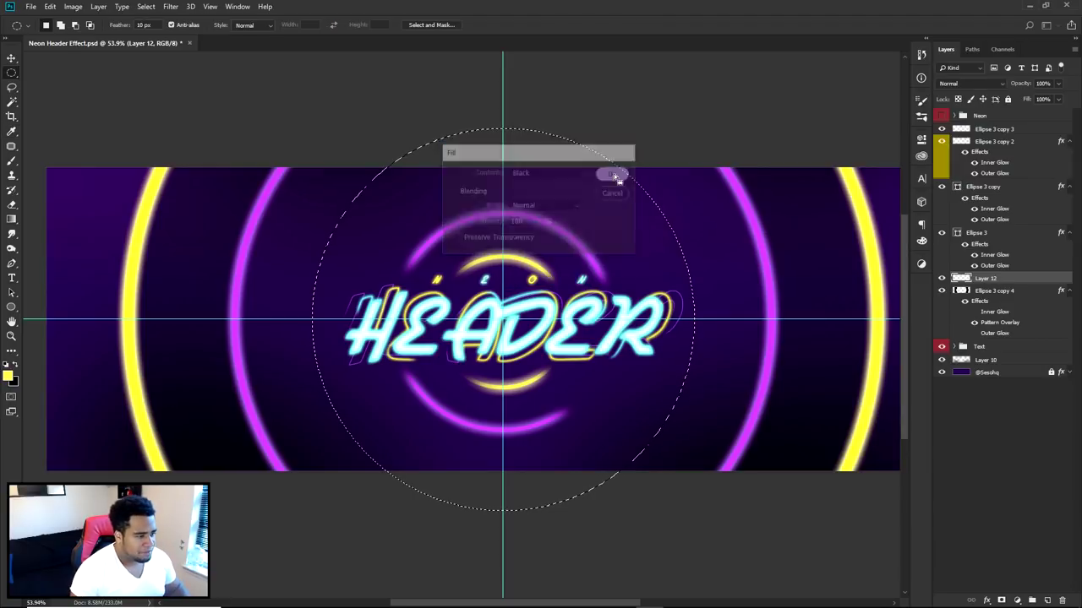
{"action": "key", "text": "ctrl+d"}
{"action": "key", "text": "v"}
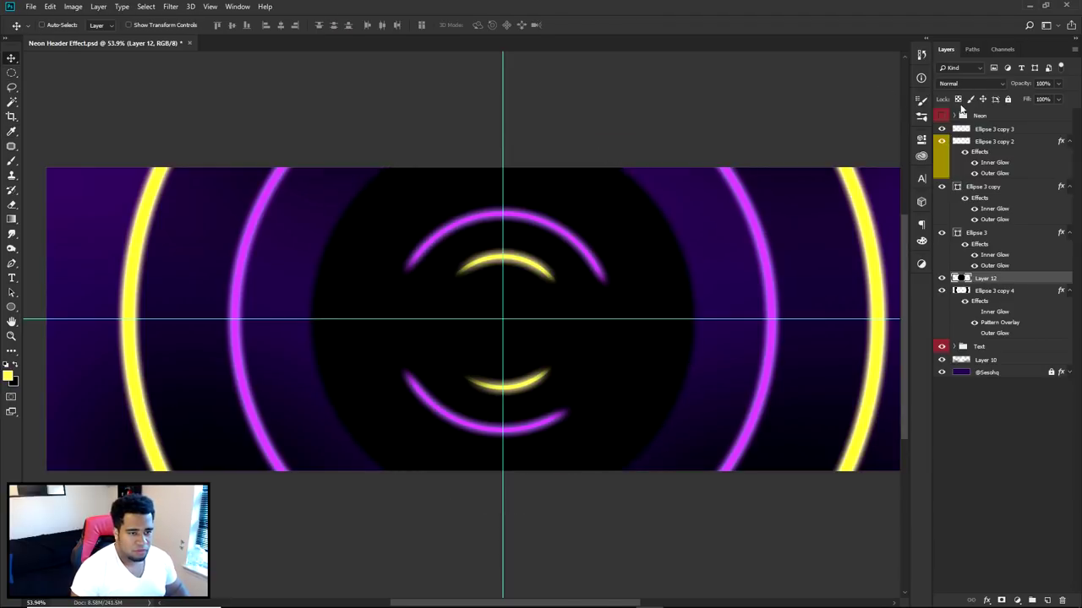
Inspect the black circle's soft edge, then undo the deselection and the black fill.
{"action": "scroll", "coordinate": [698, 345], "scroll_direction": "up", "scroll_amount": 6}
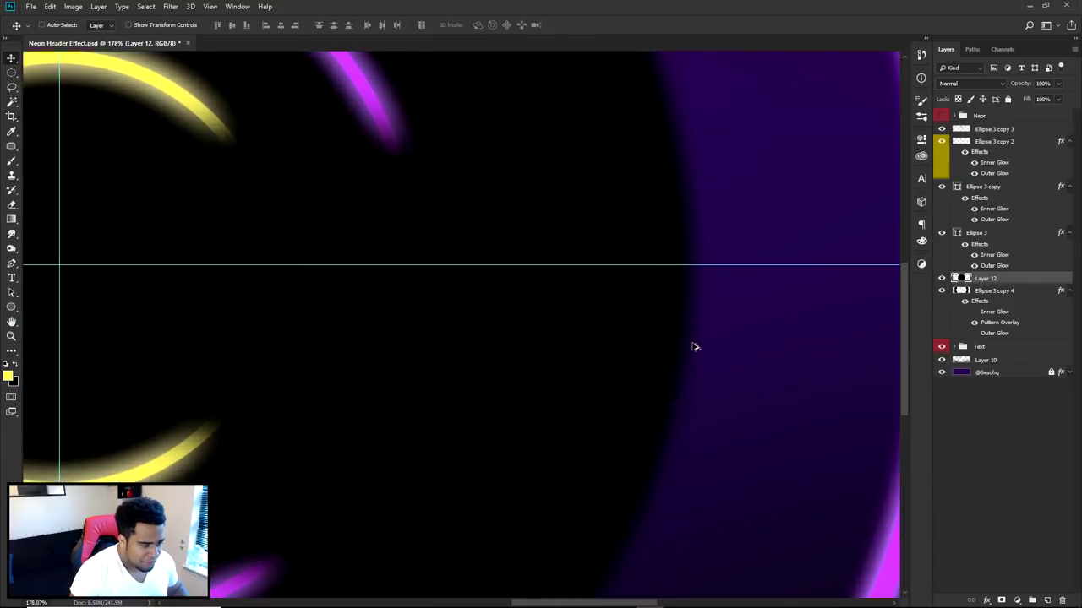
{"action": "key", "text": "ctrl+alt+z"}
{"action": "key", "text": "ctrl+alt+z"}
{"action": "key", "text": "m"}
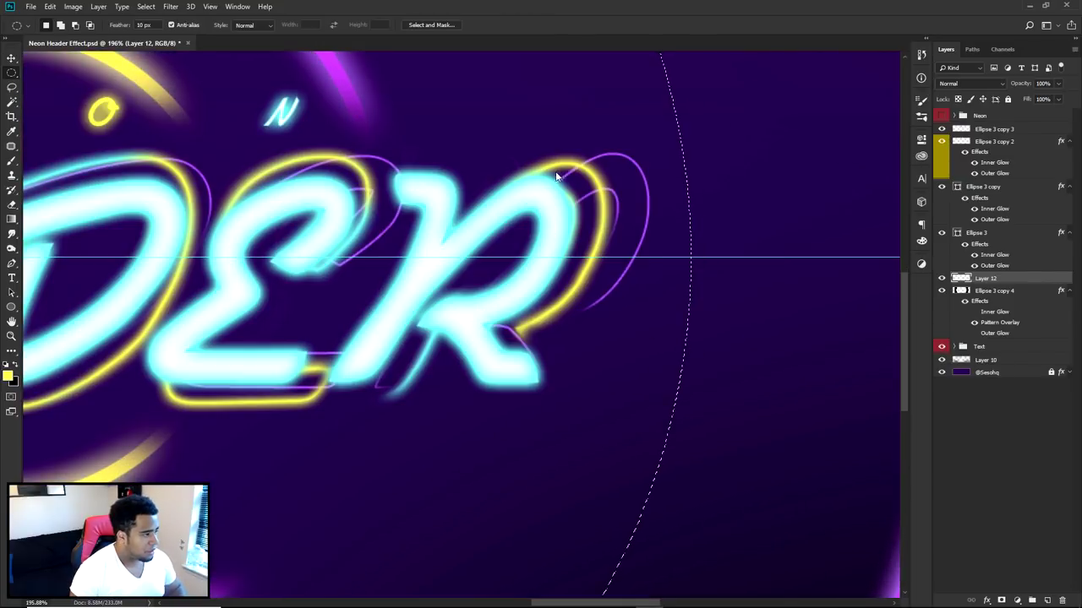
Feather the circular selection by 0.1 px and set the marquee tool's feather to 0 px.
{"action": "right_click", "coordinate": [558, 174]}
{"action": "left_click", "coordinate": [583, 198]}
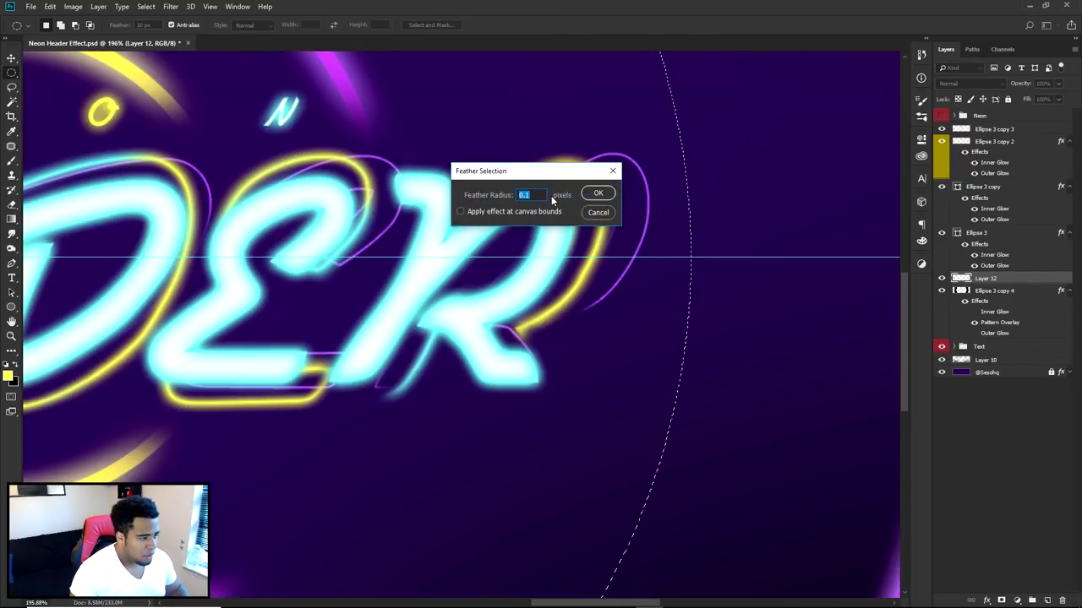
{"action": "left_click", "coordinate": [597, 193]}
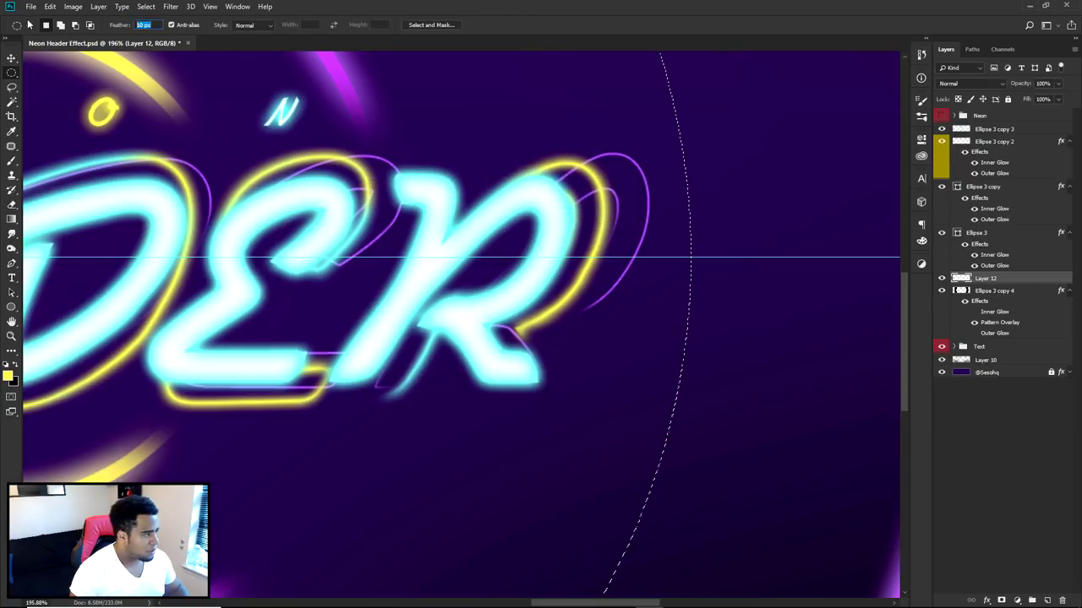
{"action": "left_click", "coordinate": [46, 26]}
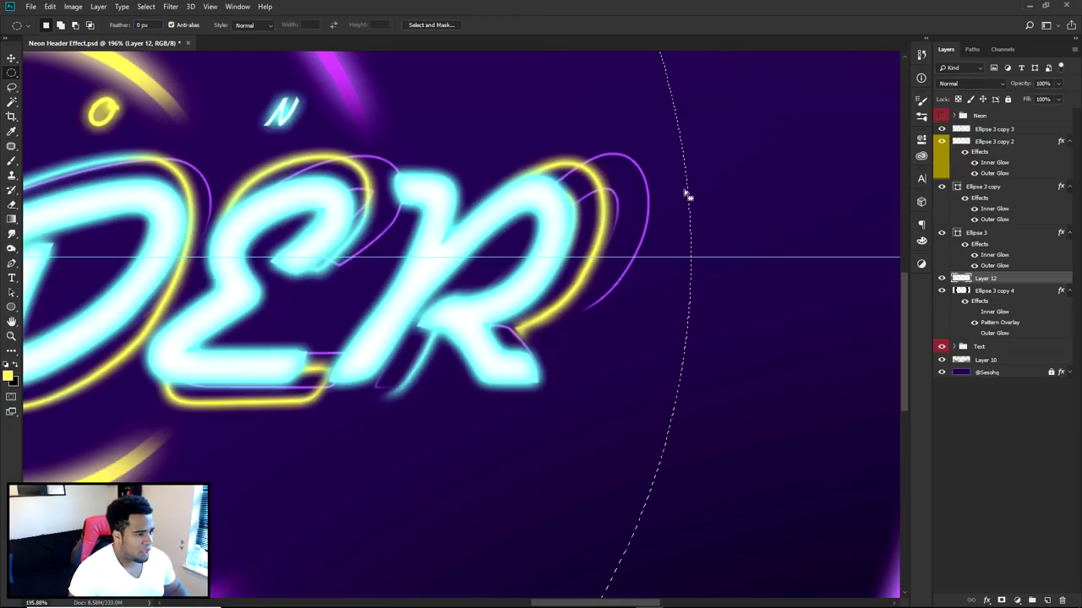
{"action": "scroll", "coordinate": [667, 191], "scroll_direction": "down", "scroll_amount": 2}
{"action": "scroll", "coordinate": [673, 211], "scroll_direction": "down", "scroll_amount": 3}
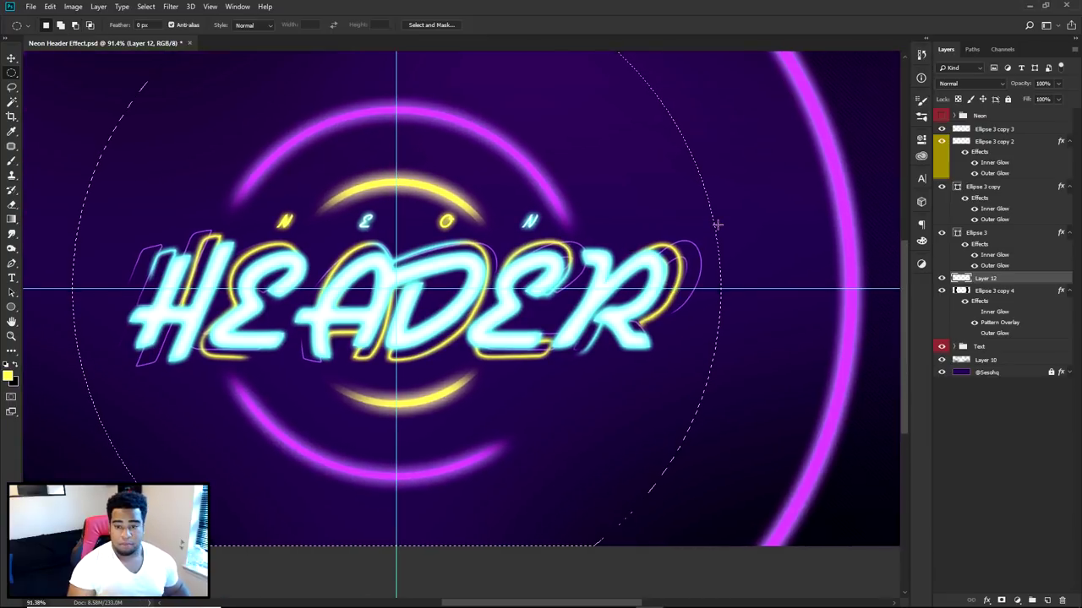
Fill the circular selection with black in Normal mode at 100% opacity.
{"action": "right_click", "coordinate": [615, 161]}
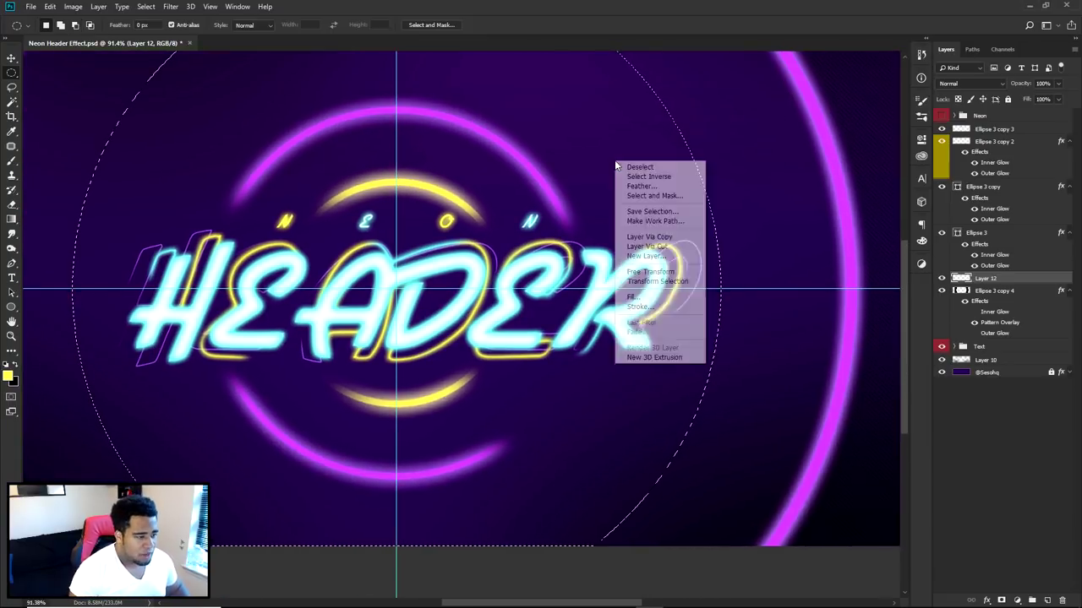
{"action": "left_click", "coordinate": [633, 298]}
{"action": "left_click", "coordinate": [547, 172]}
{"action": "left_click", "coordinate": [520, 254]}
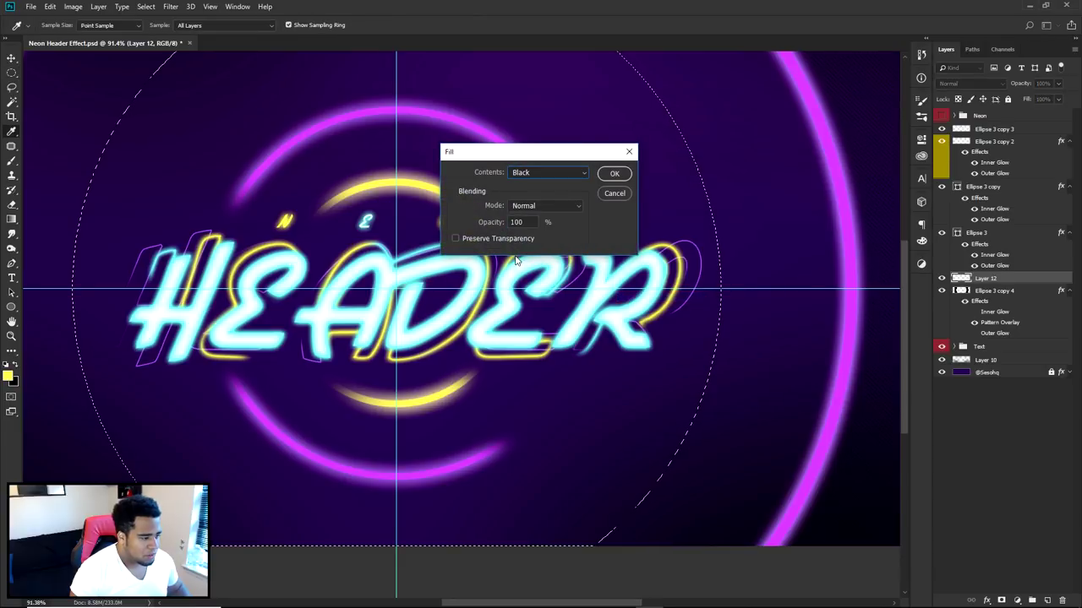
{"action": "left_click", "coordinate": [616, 174]}
{"action": "right_click", "coordinate": [619, 175]}
{"action": "left_click", "coordinate": [489, 160]}
Inspect the black circle's edge up close, deselect it and review the whole circle.
{"action": "scroll", "coordinate": [695, 265], "scroll_direction": "up", "scroll_amount": 5}
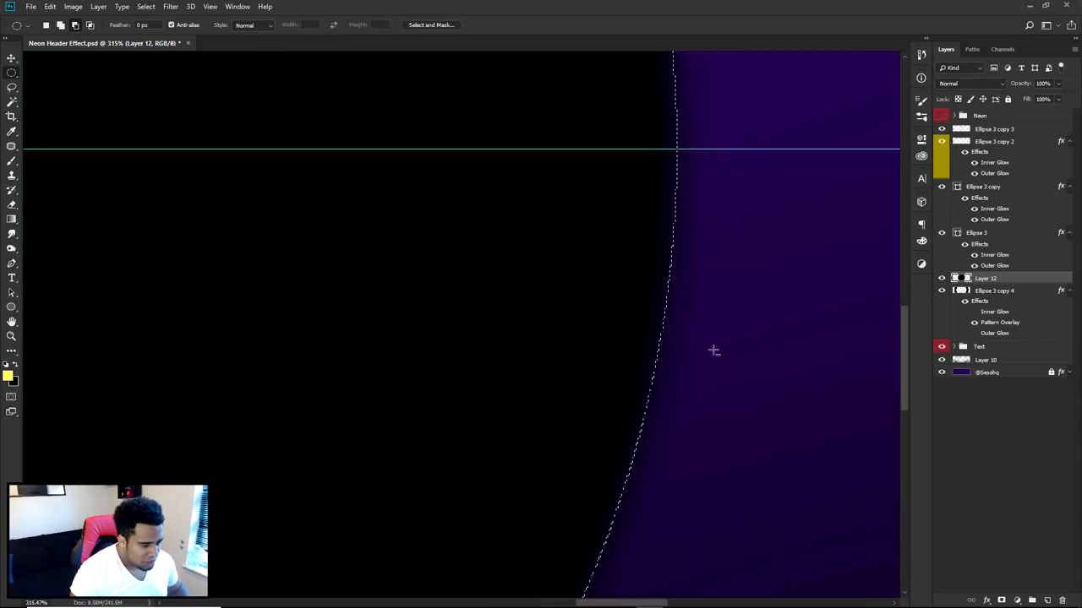
{"action": "scroll", "coordinate": [594, 301], "scroll_direction": "down", "scroll_amount": 4}
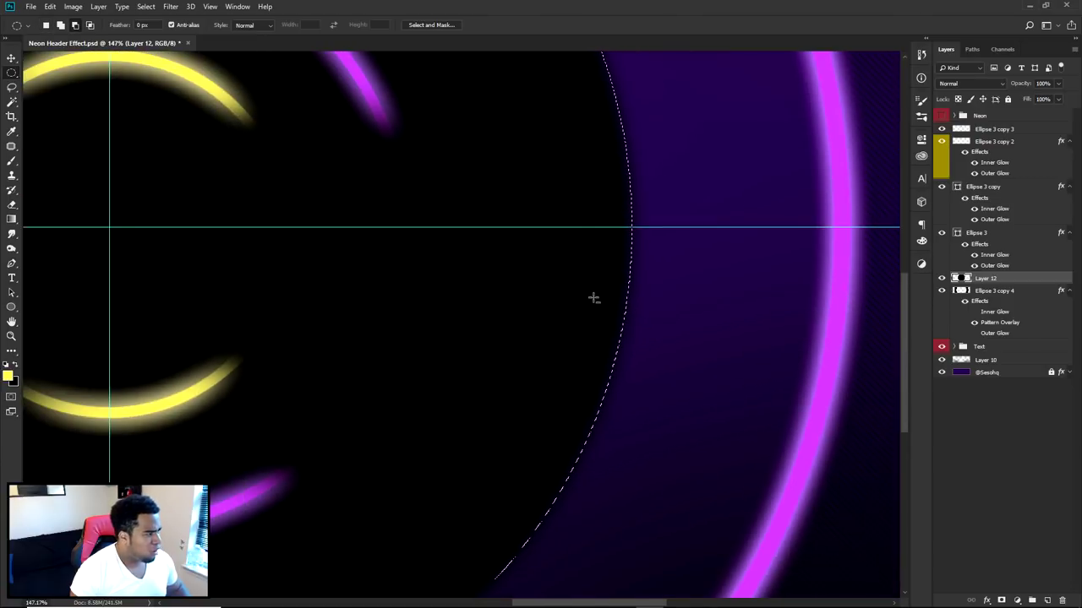
{"action": "scroll", "coordinate": [592, 297], "scroll_direction": "down", "scroll_amount": 1}
{"action": "right_click", "coordinate": [527, 218]}
{"action": "left_click", "coordinate": [575, 220]}
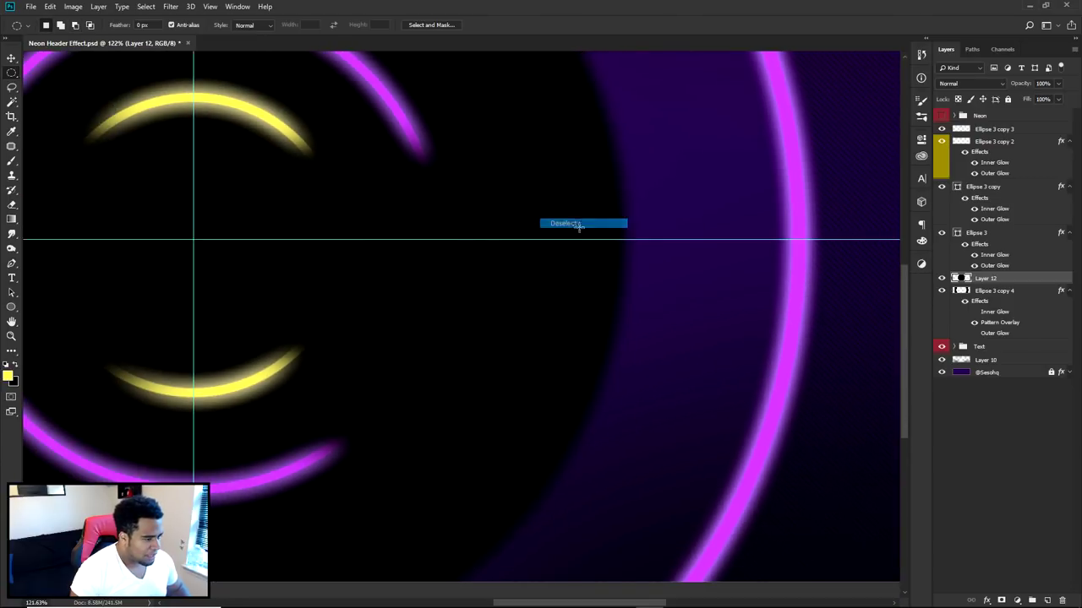
{"action": "key", "text": "v"}
{"action": "scroll", "coordinate": [662, 269], "scroll_direction": "down", "scroll_amount": 3}
{"action": "scroll", "coordinate": [519, 304], "scroll_direction": "up", "scroll_amount": 2}
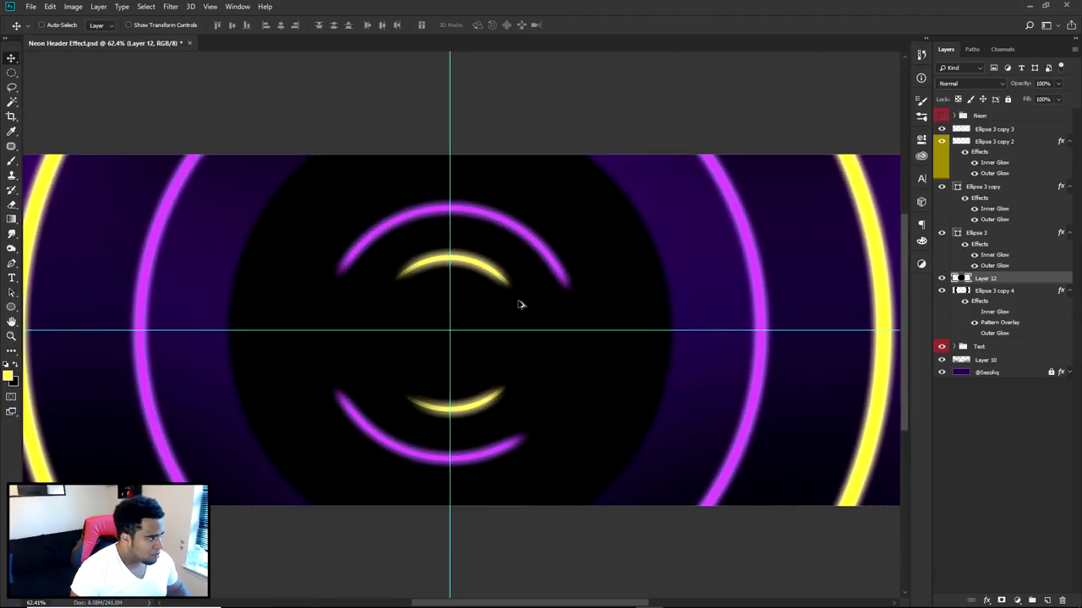
Undo the deselection and the black fill, and drop the circular selection.
{"action": "key", "text": "ctrl+alt+z"}
{"action": "key", "text": "ctrl+alt+z"}
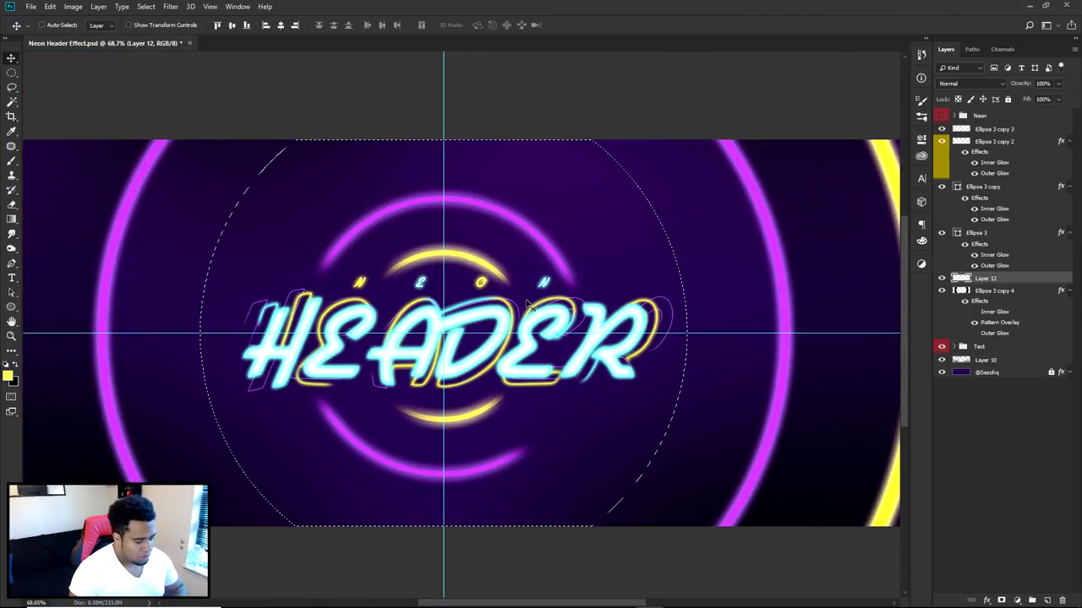
{"action": "key", "text": "ctrl+d"}
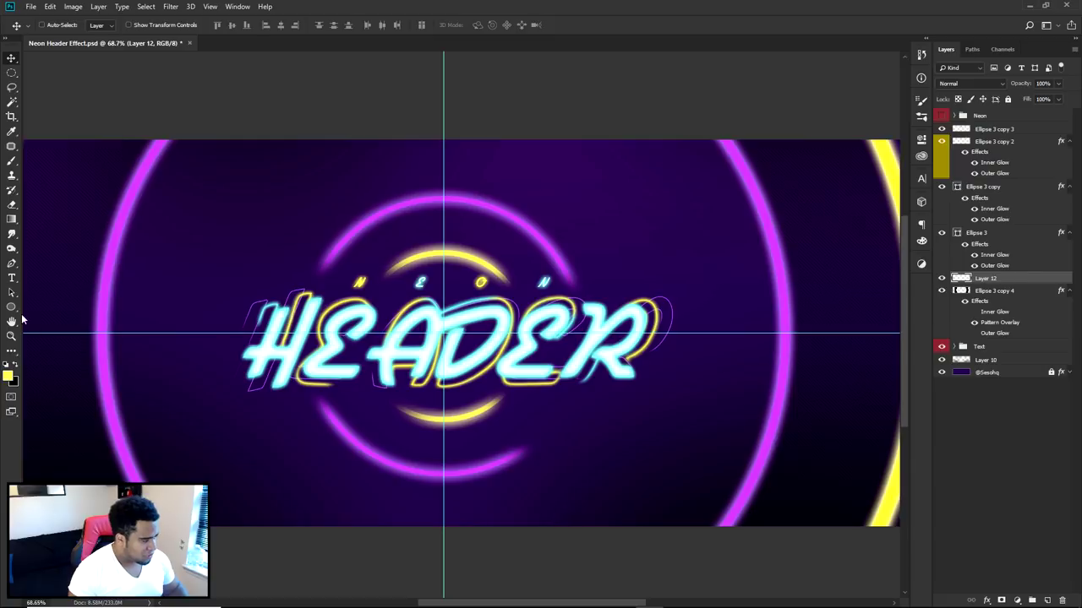
Draw a circular ellipse shape of 1242 × 1242 px around the lettering, centred on the crossing guides.
{"action": "left_click", "coordinate": [12, 307]}
{"action": "right_click", "coordinate": [11, 310]}
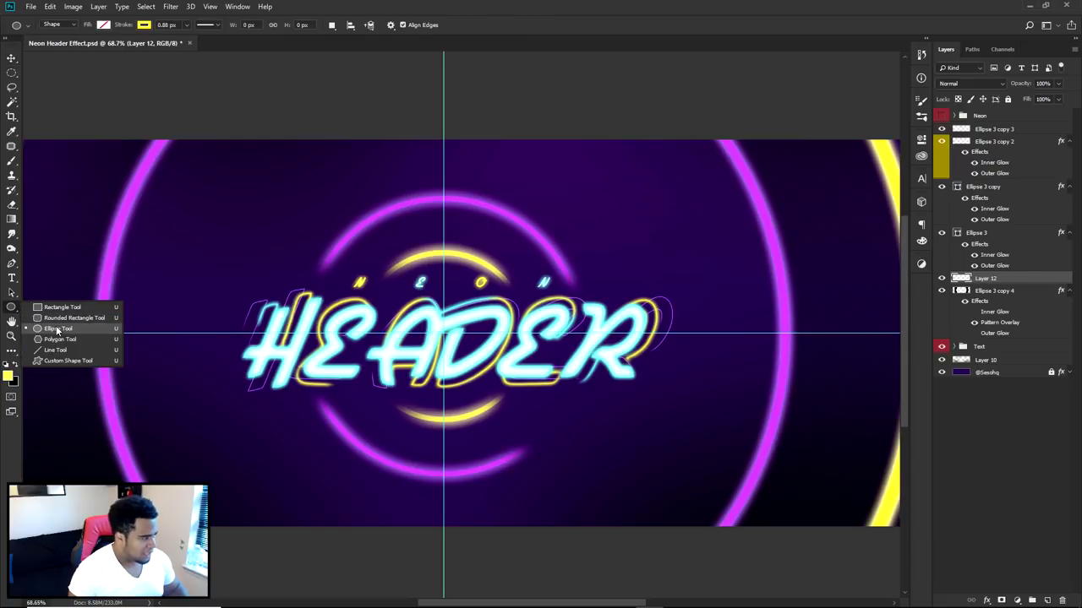
{"action": "left_click", "coordinate": [56, 328]}
{"action": "left_click_drag", "start_coordinate": [443, 332], "coordinate": [686, 575]}
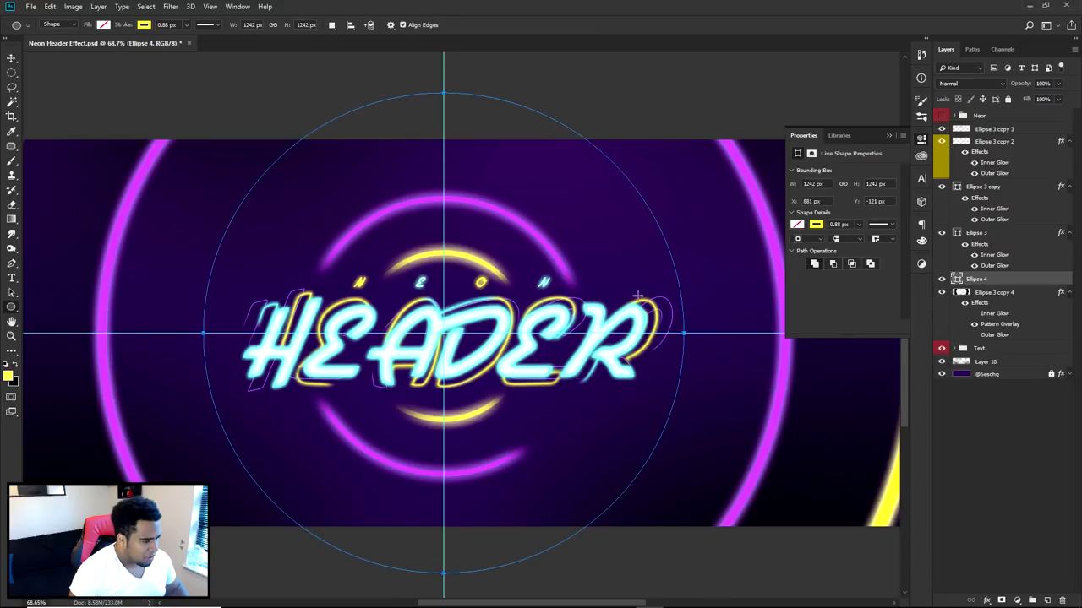
Remove the new ellipse's stroke, fill the shape with black and close its properties.
{"action": "left_click", "coordinate": [145, 24]}
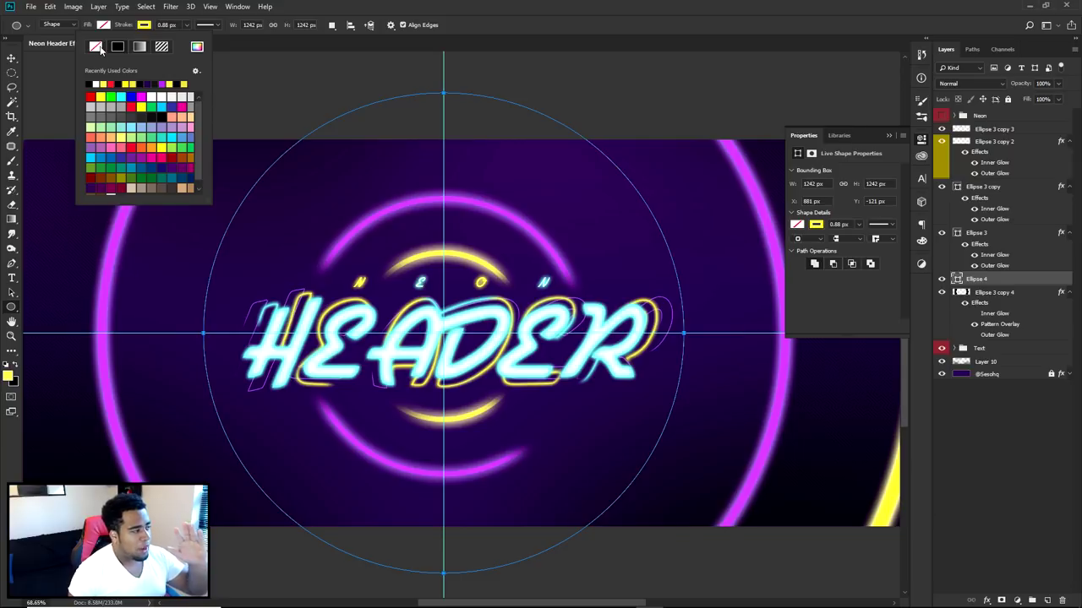
{"action": "left_click", "coordinate": [96, 47]}
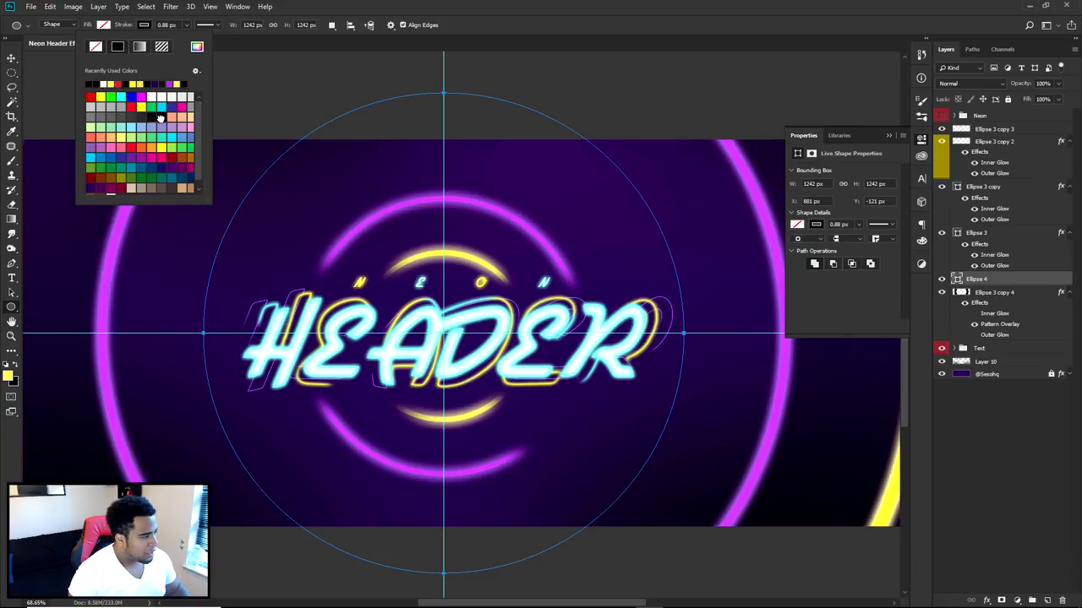
{"action": "left_click", "coordinate": [103, 25]}
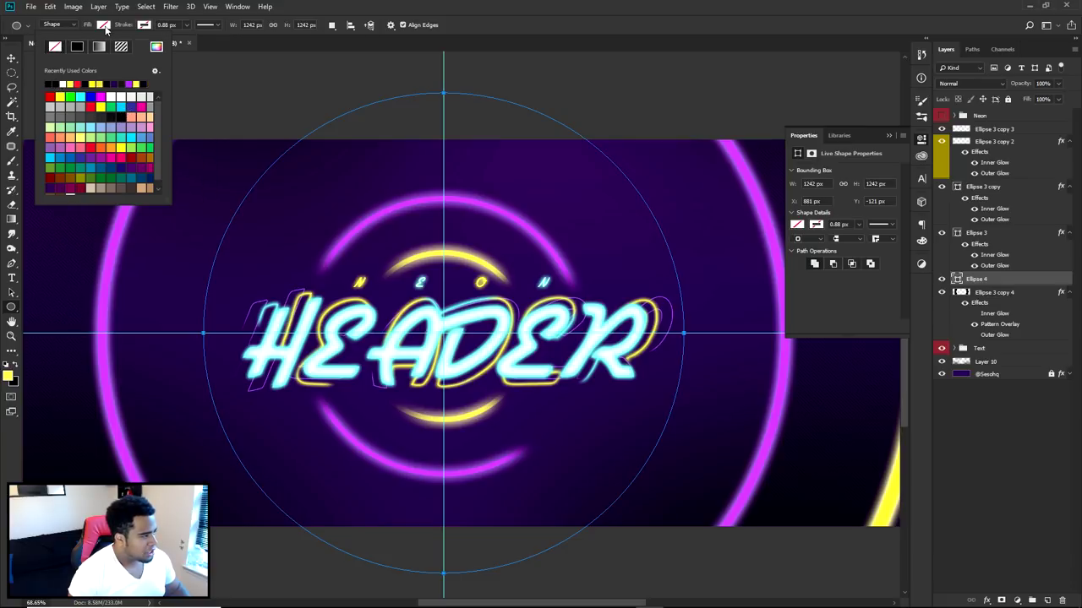
{"action": "left_click", "coordinate": [121, 115]}
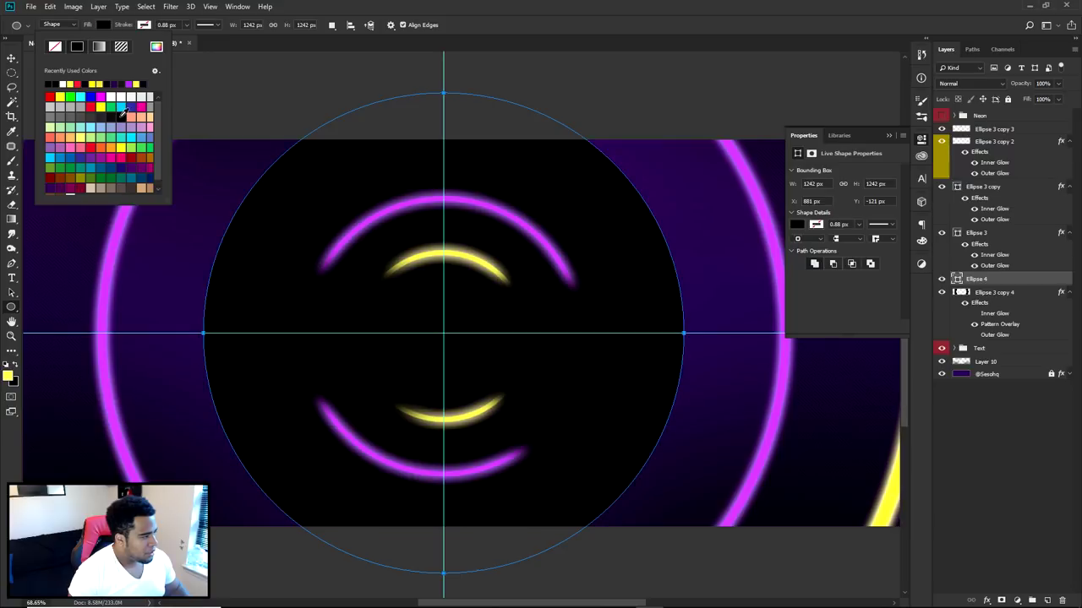
{"action": "left_click", "coordinate": [11, 59]}
{"action": "scroll", "coordinate": [644, 254], "scroll_direction": "up", "scroll_amount": 3}
{"action": "scroll", "coordinate": [665, 257], "scroll_direction": "down", "scroll_amount": 3}
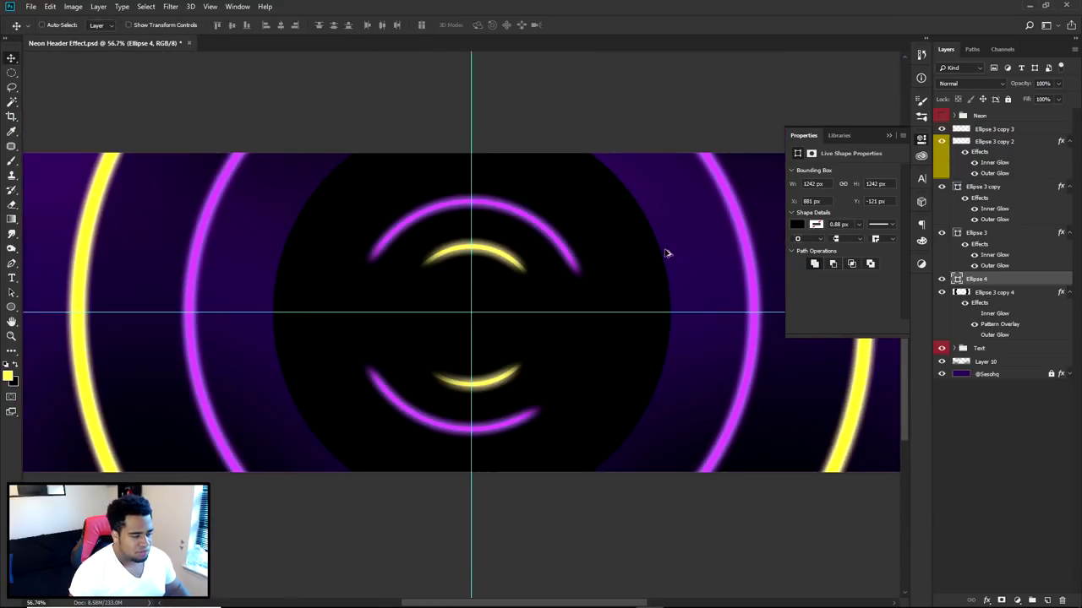
{"action": "scroll", "coordinate": [664, 253], "scroll_direction": "down", "scroll_amount": 1}
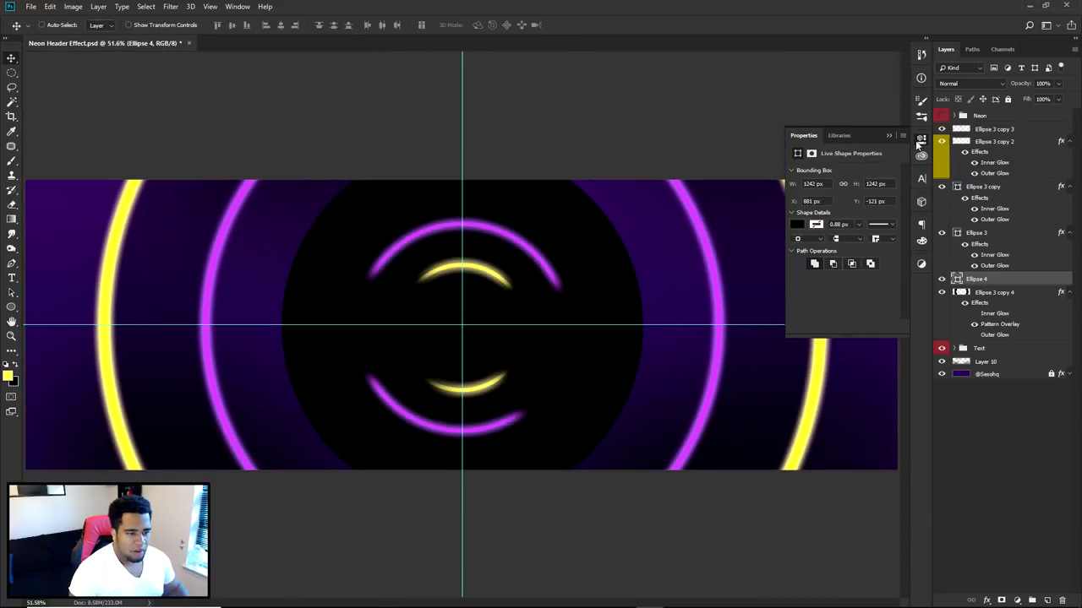
{"action": "left_click", "coordinate": [918, 140]}
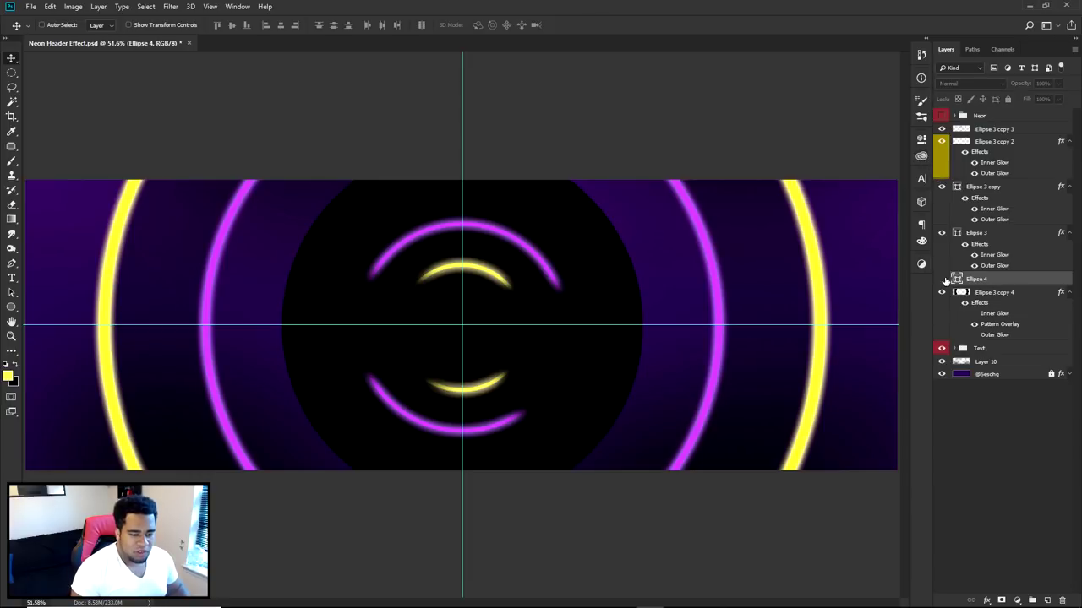
Rasterize the black circle's layer and set its blend mode to Overlay.
{"action": "right_click", "coordinate": [958, 282]}
{"action": "left_click", "coordinate": [879, 302]}
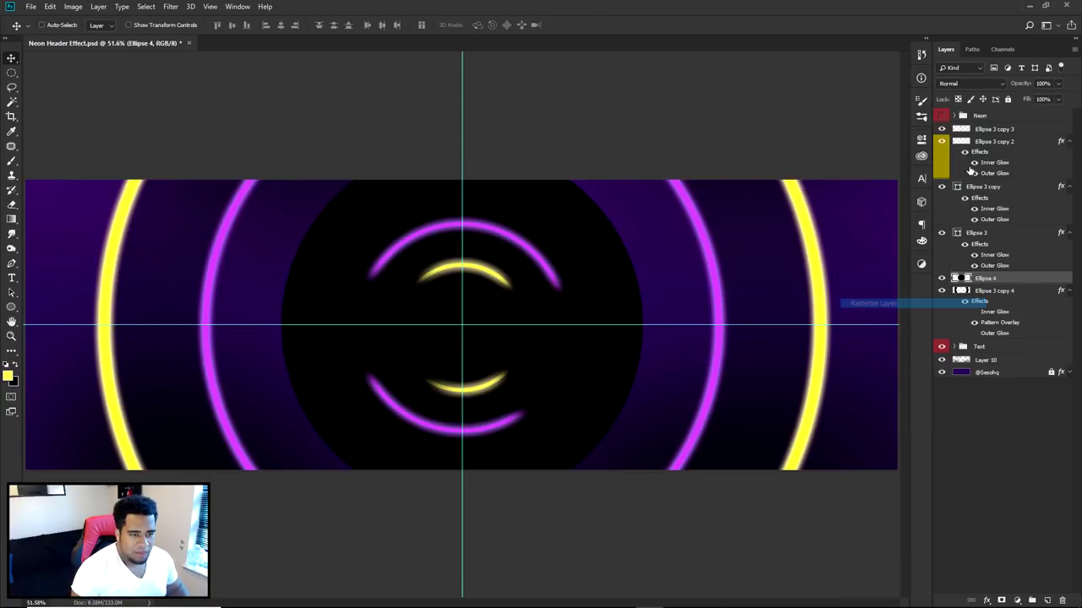
{"action": "left_click", "coordinate": [970, 83]}
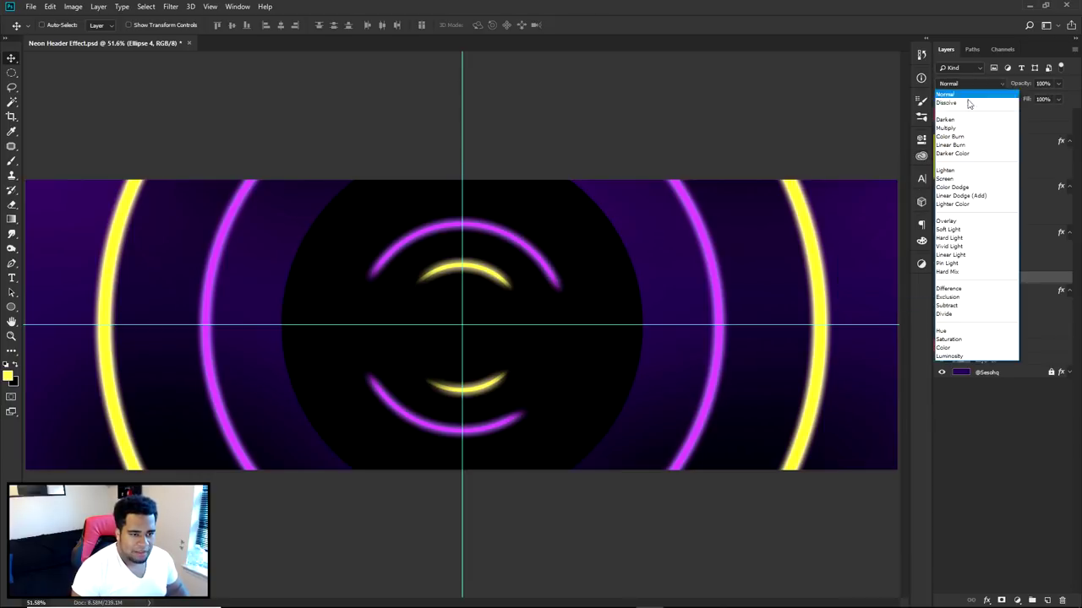
{"action": "left_click", "coordinate": [950, 223]}
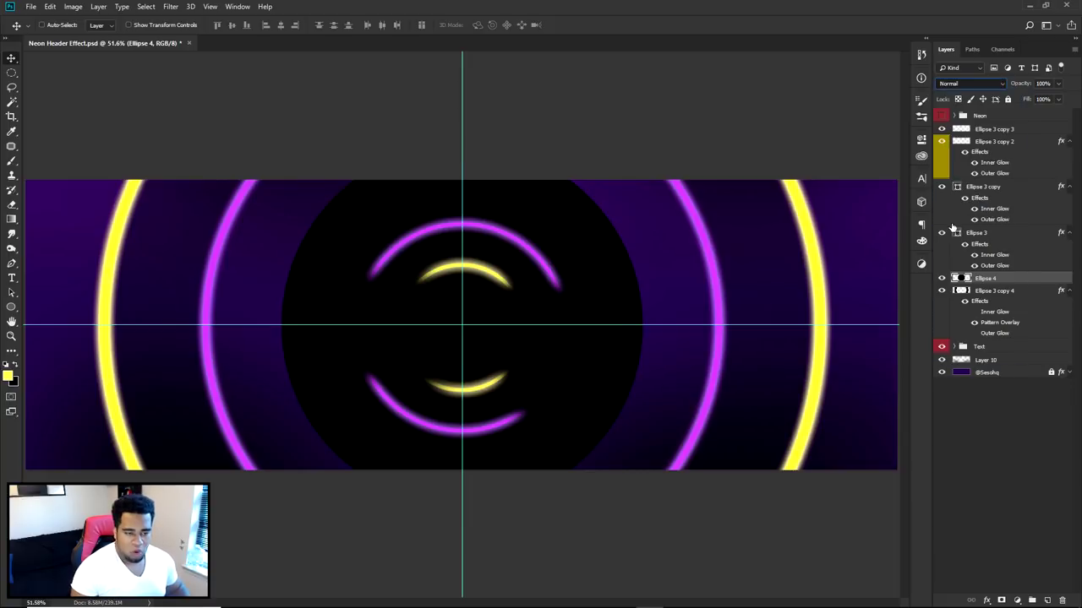
Try the black circle's layer at 36%, 15% and 30% opacity and compare the look of the banner.
{"action": "left_click", "coordinate": [1057, 83]}
{"action": "left_click_drag", "start_coordinate": [1059, 88], "coordinate": [1025, 97]}
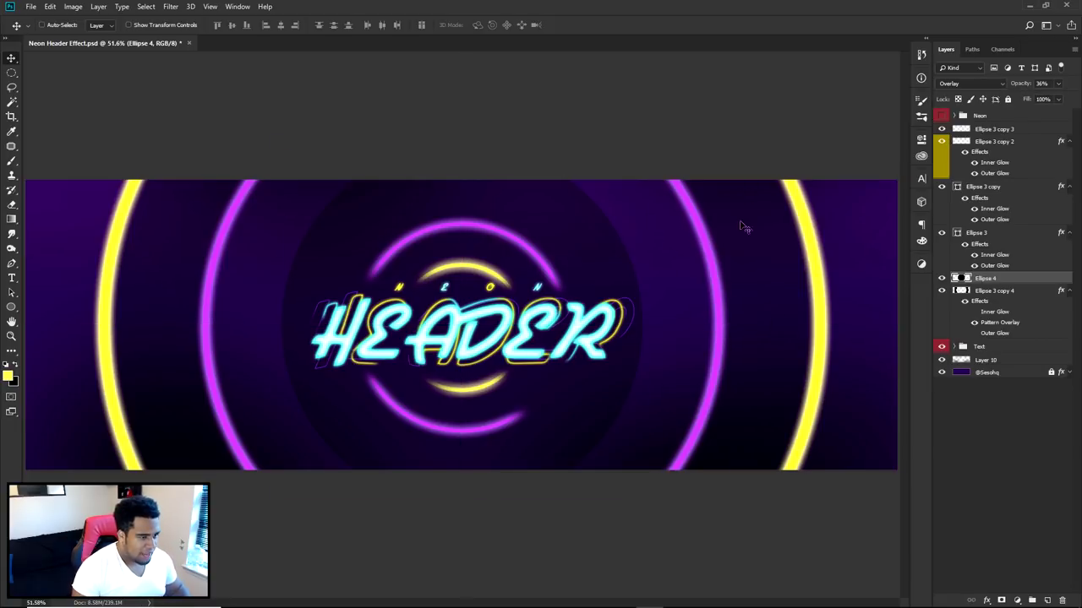
{"action": "type", "text": "15"}
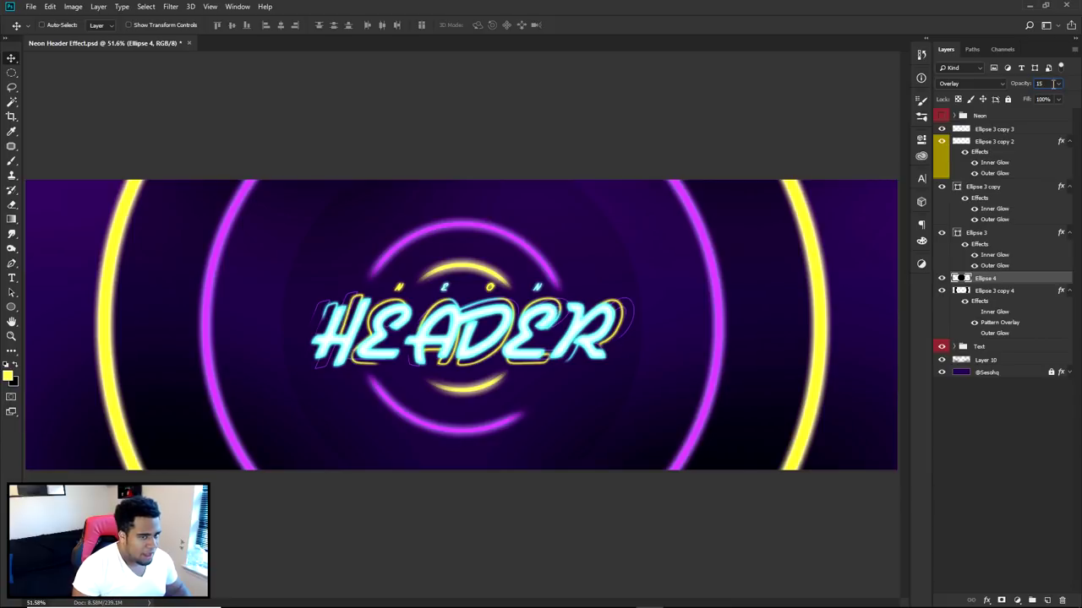
{"action": "type", "text": "30"}
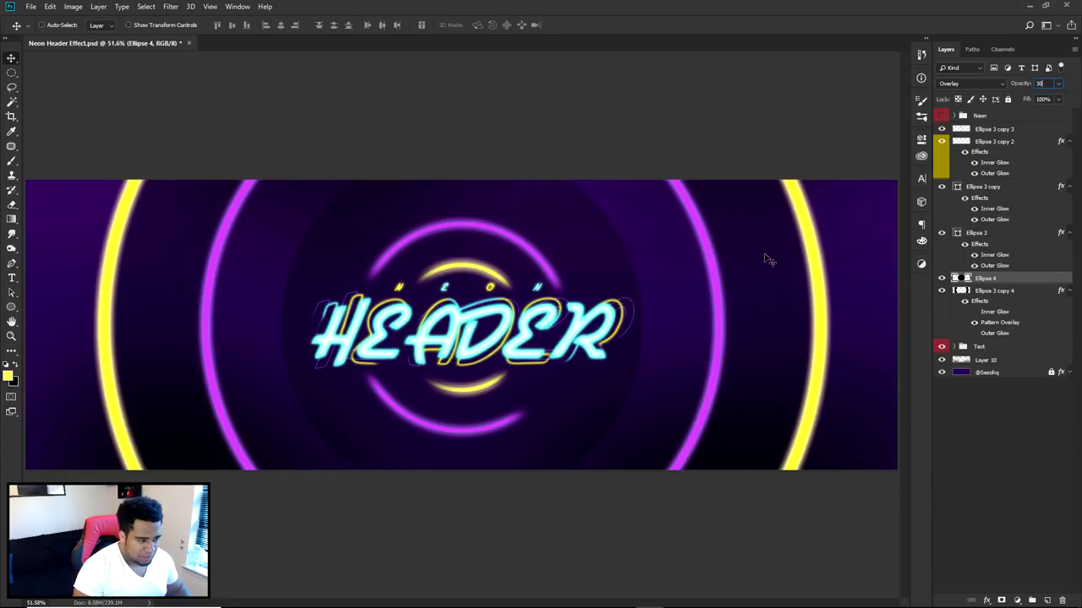
{"action": "key", "text": "Return"}
{"action": "scroll", "coordinate": [681, 317], "scroll_direction": "up", "scroll_amount": 1}
{"action": "scroll", "coordinate": [642, 330], "scroll_direction": "down", "scroll_amount": 1}
{"action": "scroll", "coordinate": [600, 342], "scroll_direction": "down", "scroll_amount": 1}
{"action": "scroll", "coordinate": [528, 362], "scroll_direction": "up", "scroll_amount": 1}
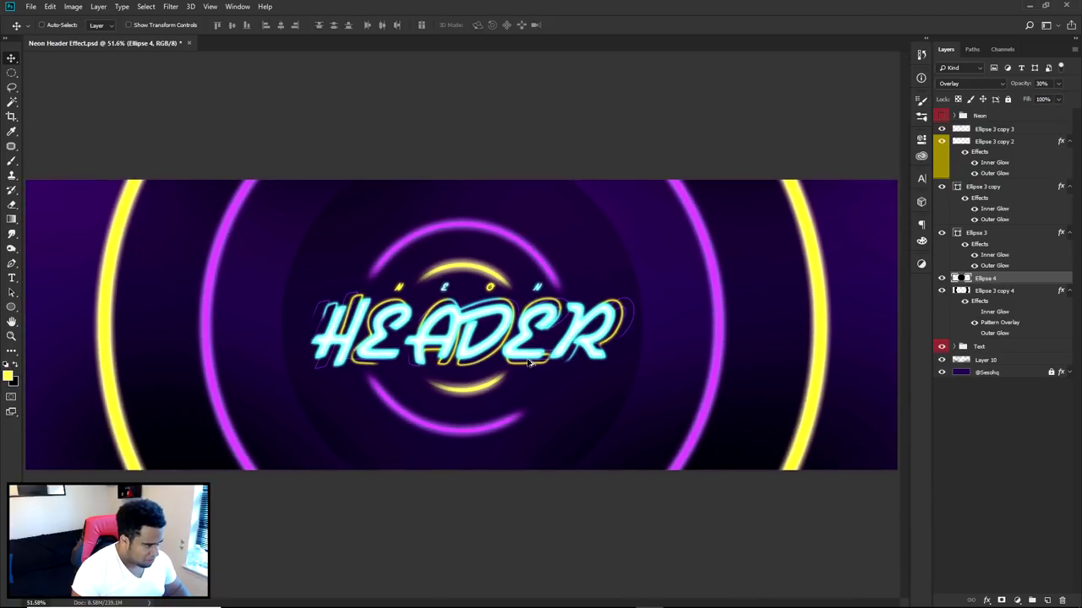
{"action": "scroll", "coordinate": [528, 362], "scroll_direction": "up", "scroll_amount": 1}
Set the black circle layer's opacity to 40% and review the banner.
{"action": "left_click", "coordinate": [1041, 82]}
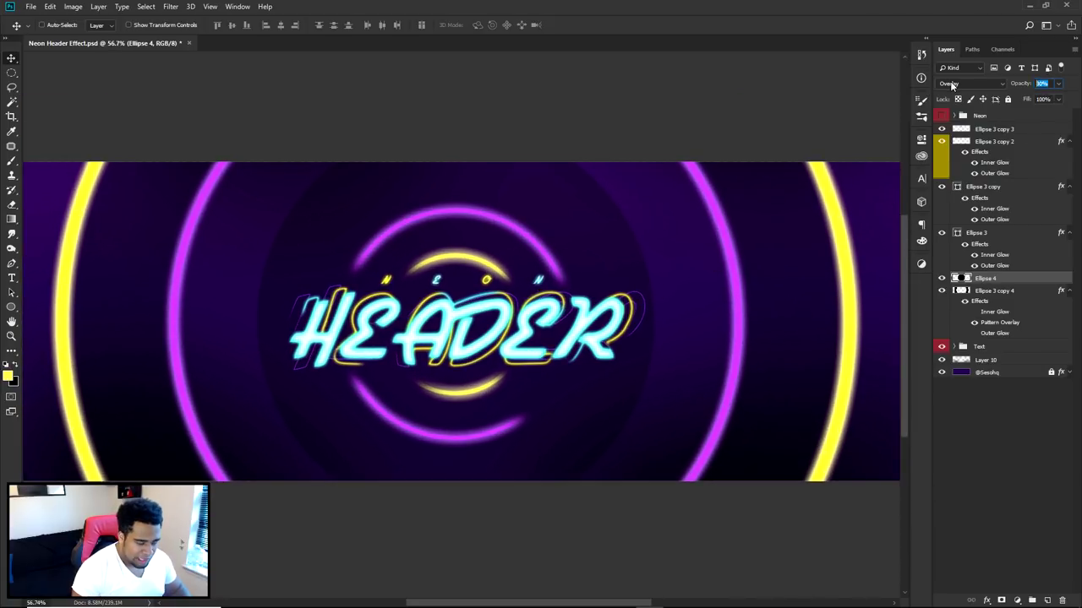
{"action": "type", "text": "40"}
{"action": "key", "text": "Return"}
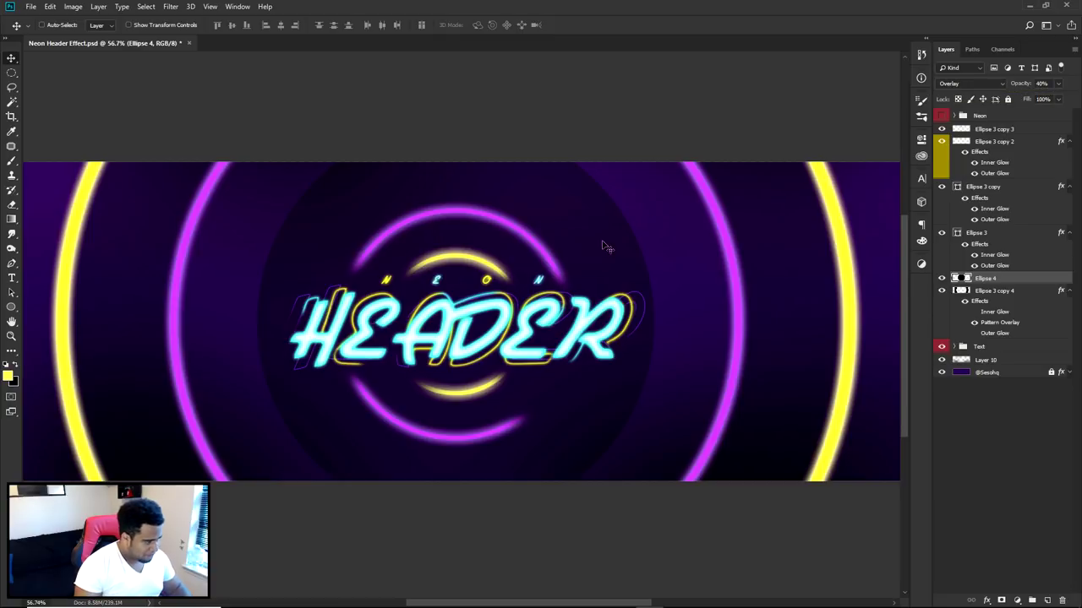
{"action": "scroll", "coordinate": [596, 246], "scroll_direction": "down", "scroll_amount": 4}
{"action": "scroll", "coordinate": [642, 291], "scroll_direction": "up", "scroll_amount": 4}
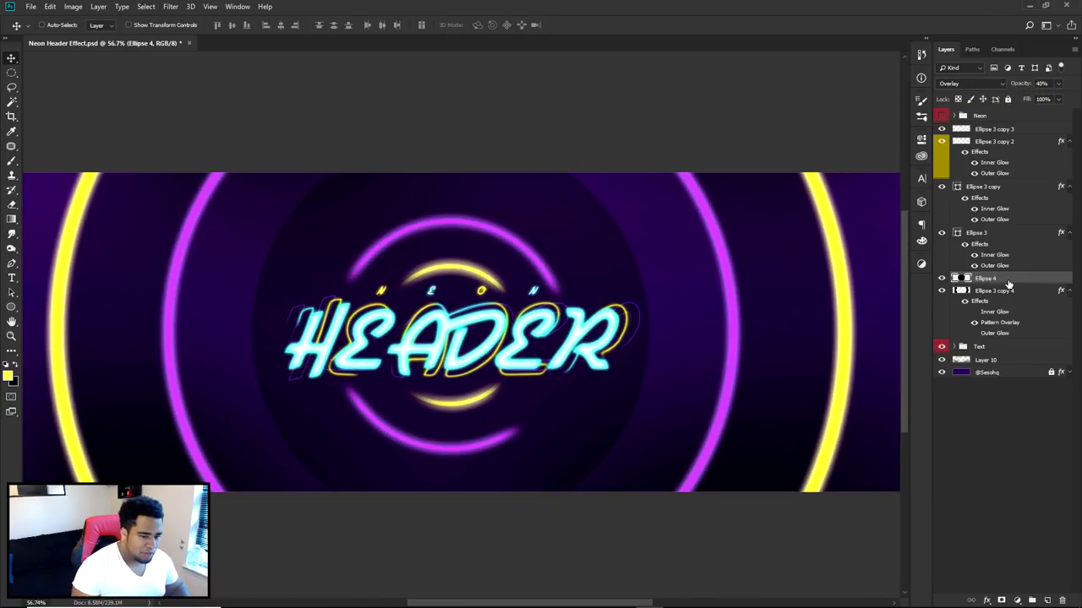
Add a layer mask to the dark circle and fade out its lower-right part with a large soft black brush.
{"action": "left_click", "coordinate": [1000, 601]}
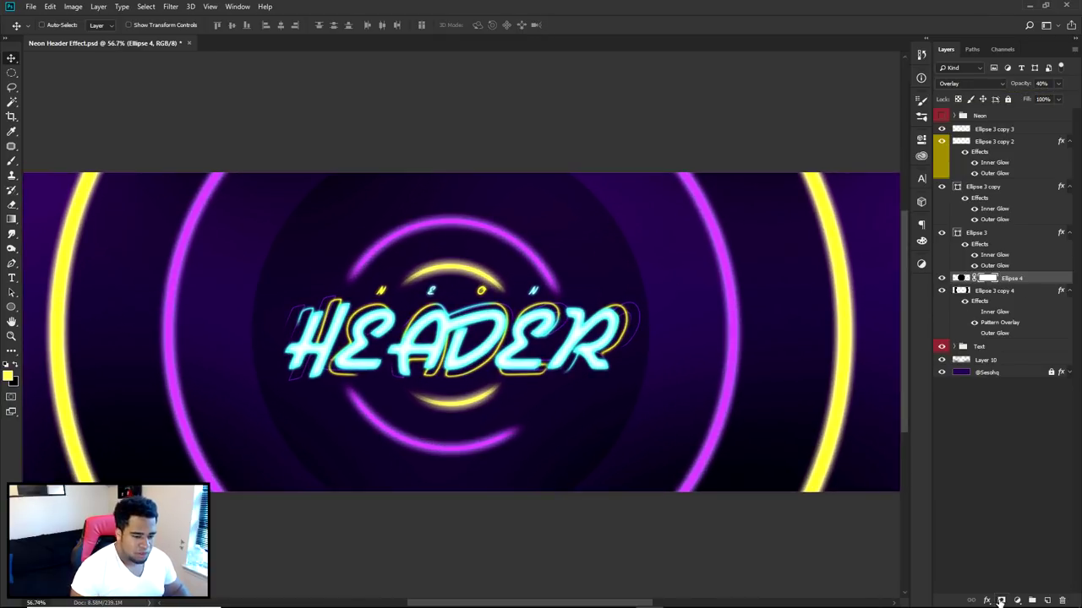
{"action": "key", "text": "b"}
{"action": "mouse_move", "coordinate": [603, 436]}
{"action": "left_mouse_down"}
{"action": "mouse_move", "coordinate": [729, 429]}
{"action": "mouse_move", "coordinate": [632, 431]}
{"action": "left_mouse_up"}
{"action": "left_click_drag", "start_coordinate": [495, 470], "coordinate": [575, 363]}
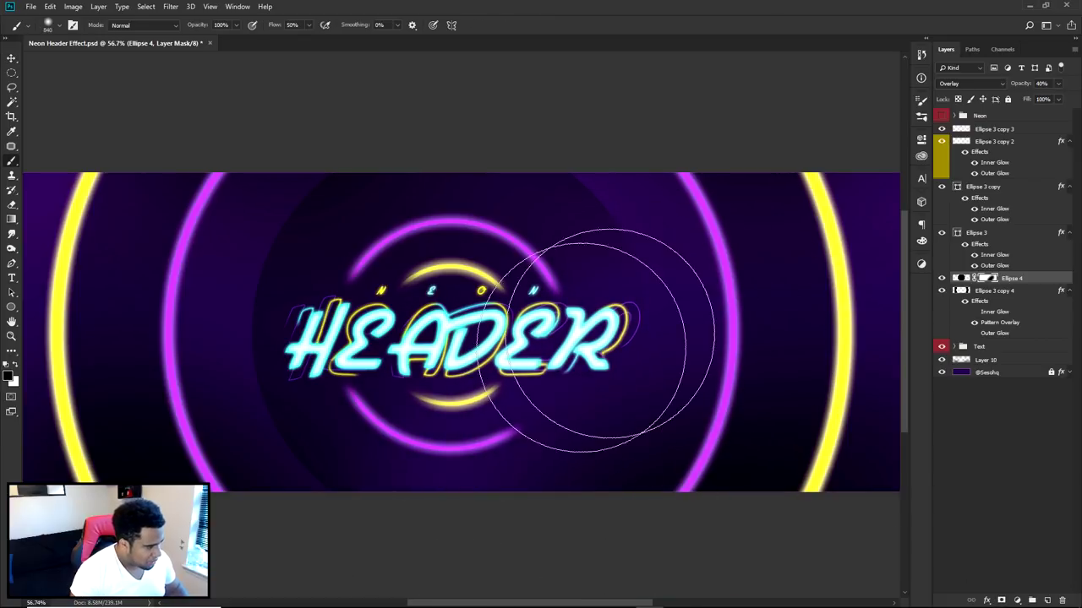
Duplicate the masked dark circle's layer to deepen its shading.
{"action": "key", "text": "v"}
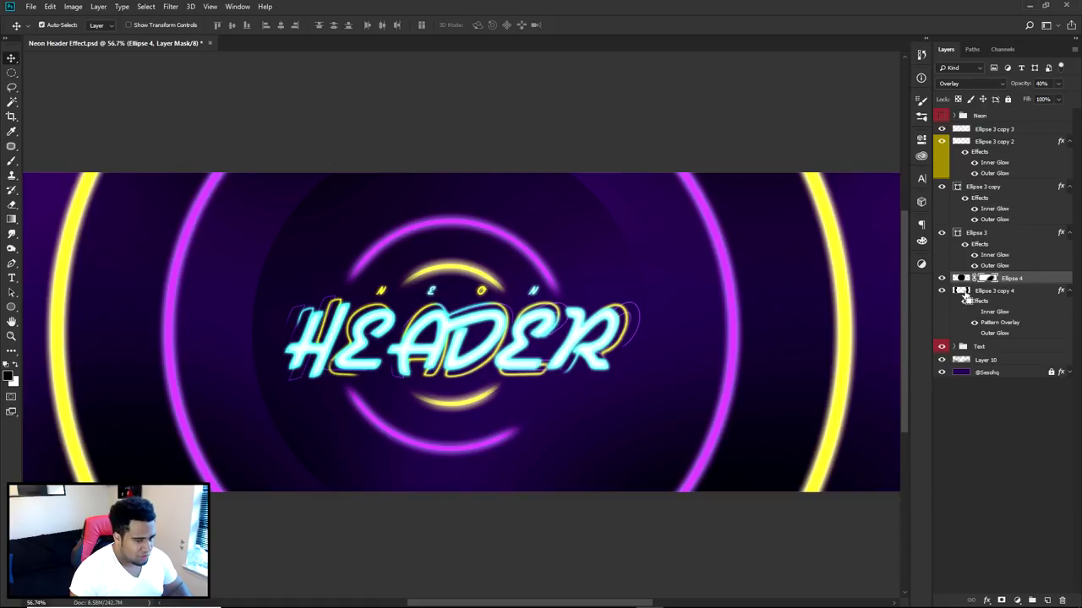
{"action": "key", "text": "ctrl+j"}
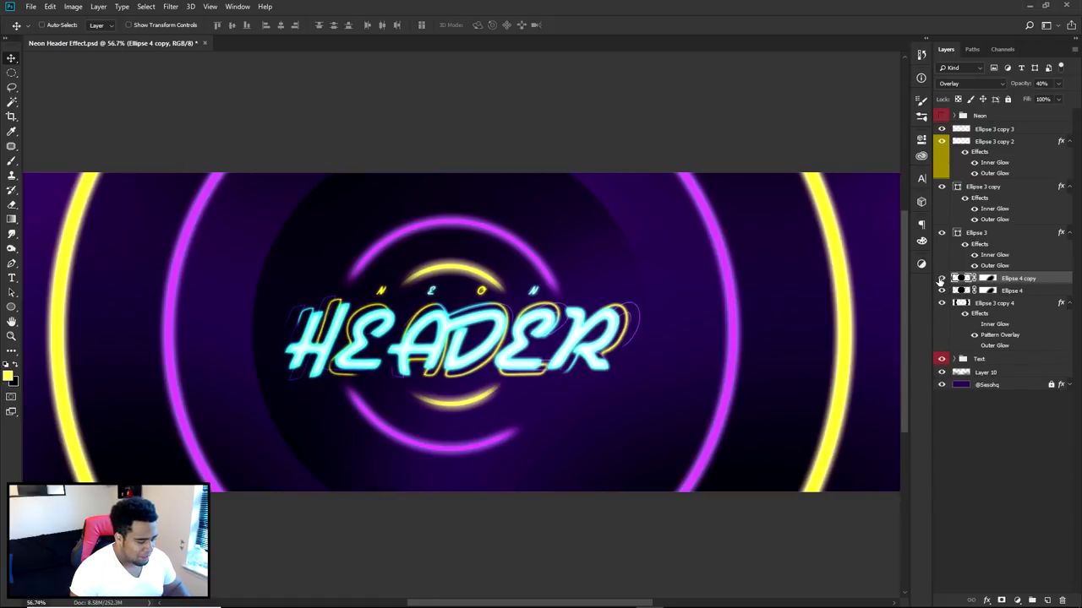
Scale the duplicated dark circle down slightly about its centre and rotate it by 150°.
{"action": "key", "text": "ctrl+t"}
{"action": "left_click_drag", "start_coordinate": [646, 133], "coordinate": [596, 165]}
{"action": "key", "text": "Return"}
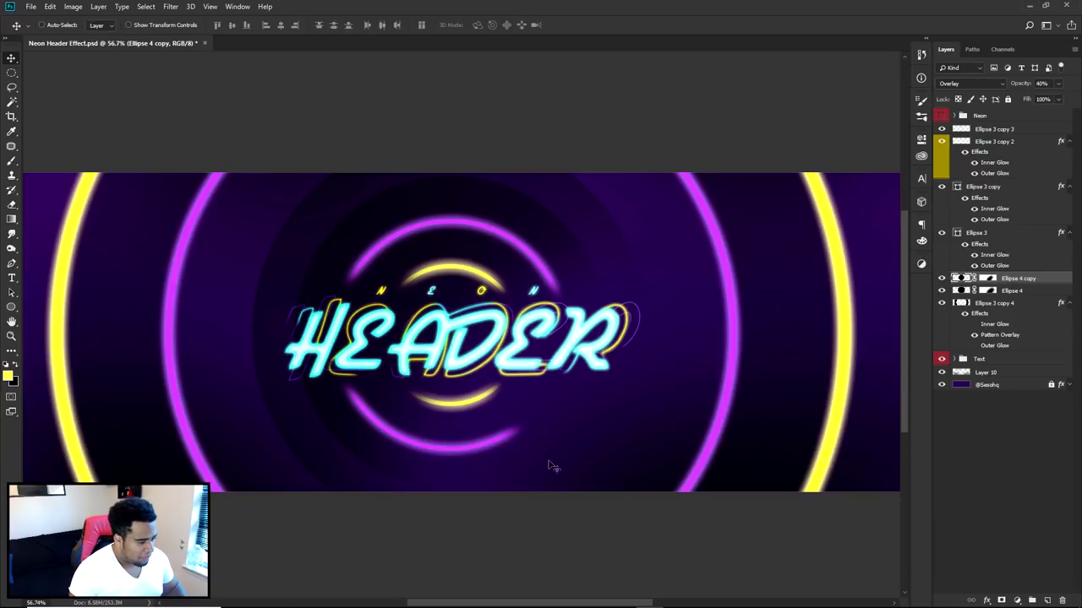
{"action": "key", "text": "ctrl+t"}
{"action": "left_click_drag", "start_coordinate": [642, 152], "coordinate": [405, 513]}
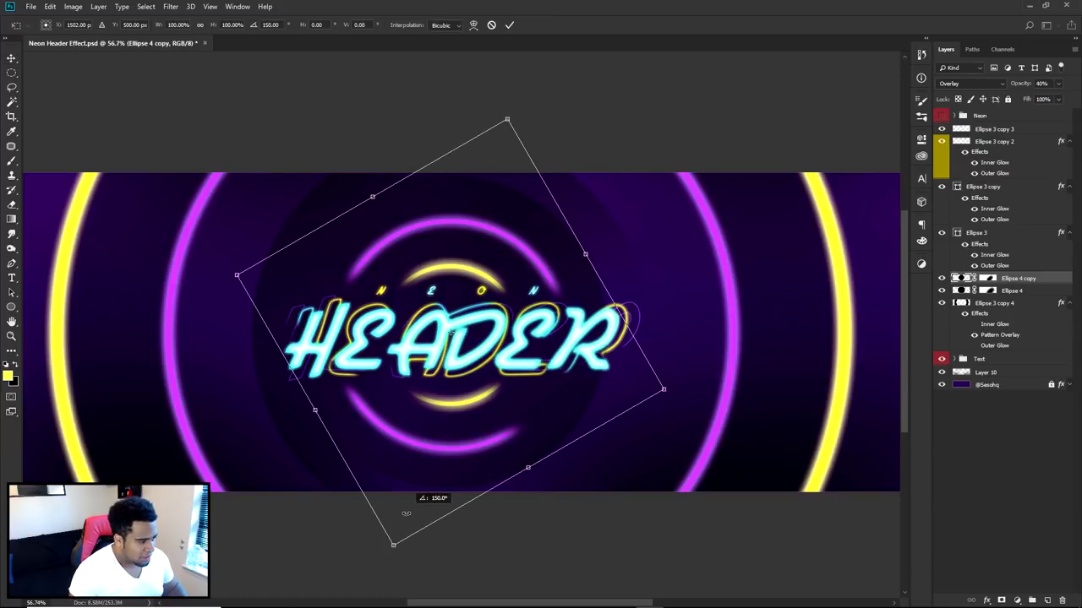
{"action": "key", "text": "Return"}
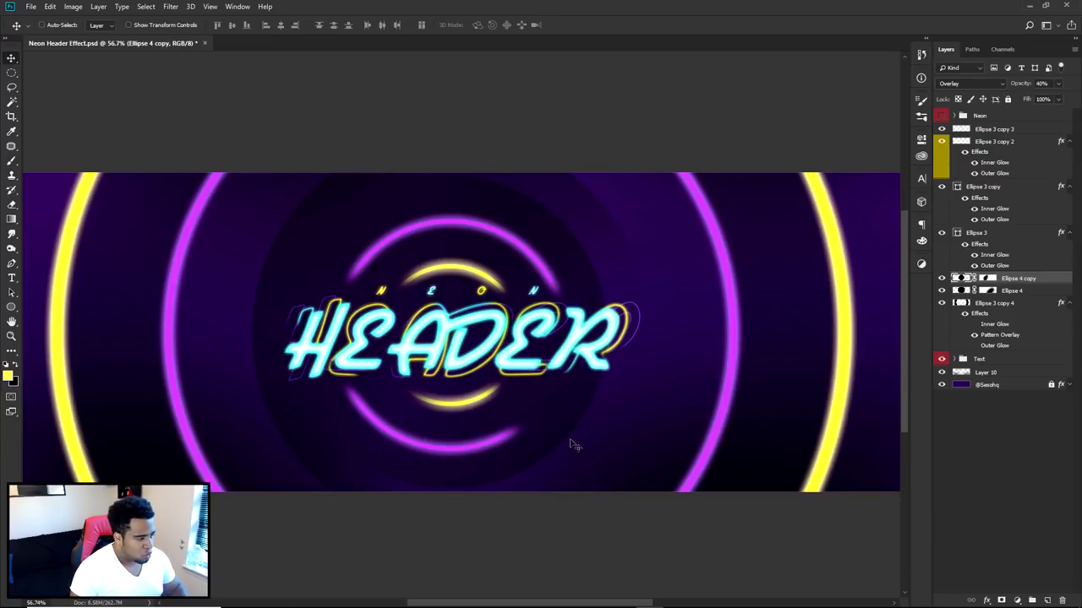
{"action": "scroll", "coordinate": [575, 406], "scroll_direction": "down", "scroll_amount": 2}
{"action": "scroll", "coordinate": [647, 391], "scroll_direction": "up", "scroll_amount": 1}
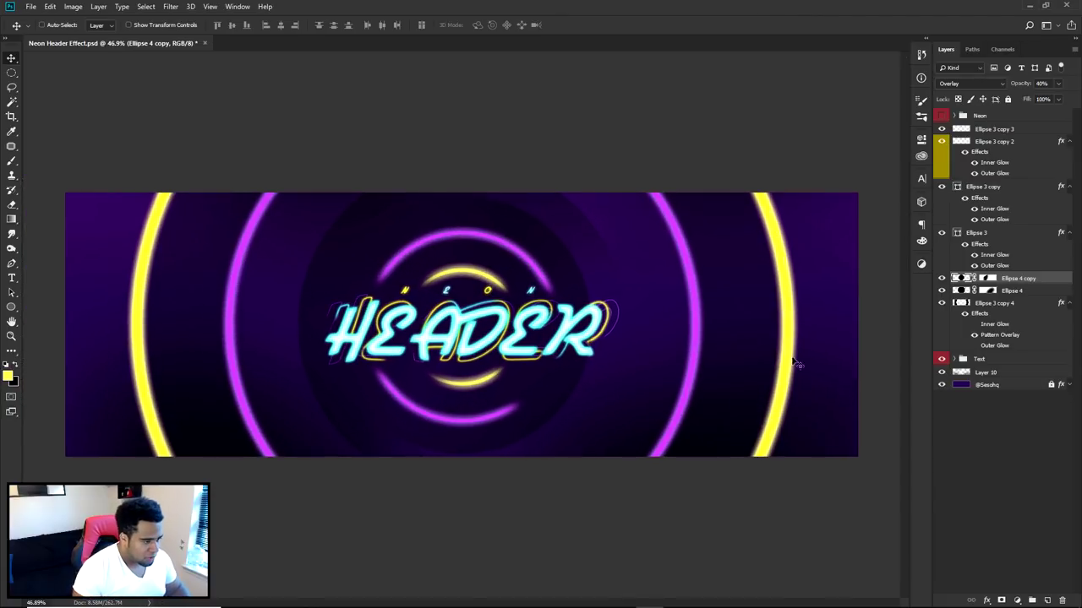
Select both masked dark circle layers together and enlarge them slightly about their centre.
{"action": "left_click", "coordinate": [1010, 290], "text": "shift"}
{"action": "key", "text": "ctrl+t"}
{"action": "left_click_drag", "start_coordinate": [630, 162], "coordinate": [675, 134]}
{"action": "key", "text": "Return"}
{"action": "scroll", "coordinate": [698, 299], "scroll_direction": "down", "scroll_amount": 2}
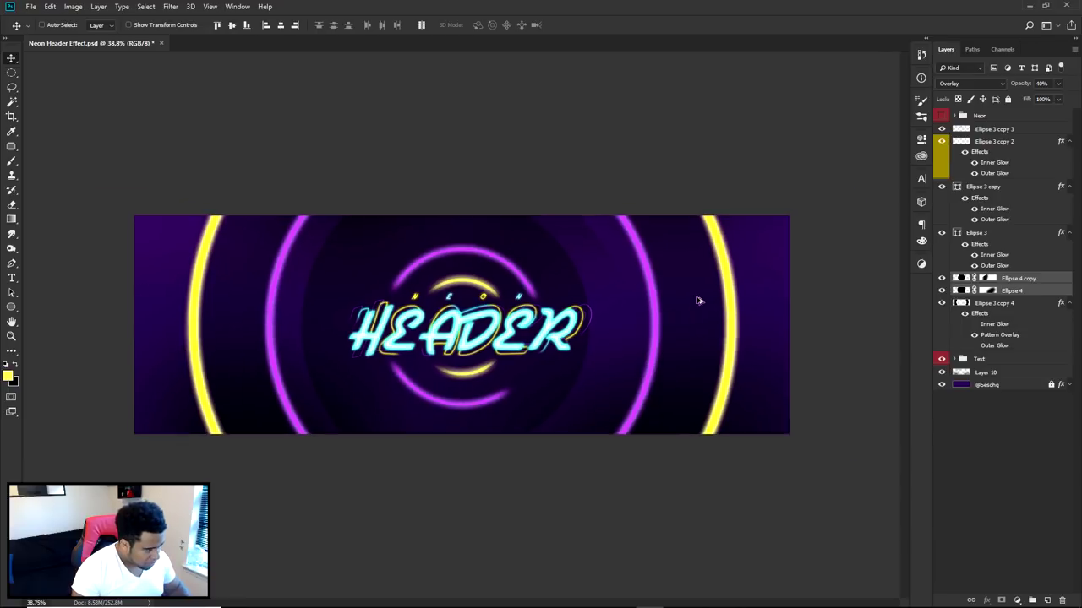
{"action": "scroll", "coordinate": [693, 302], "scroll_direction": "up", "scroll_amount": 2}
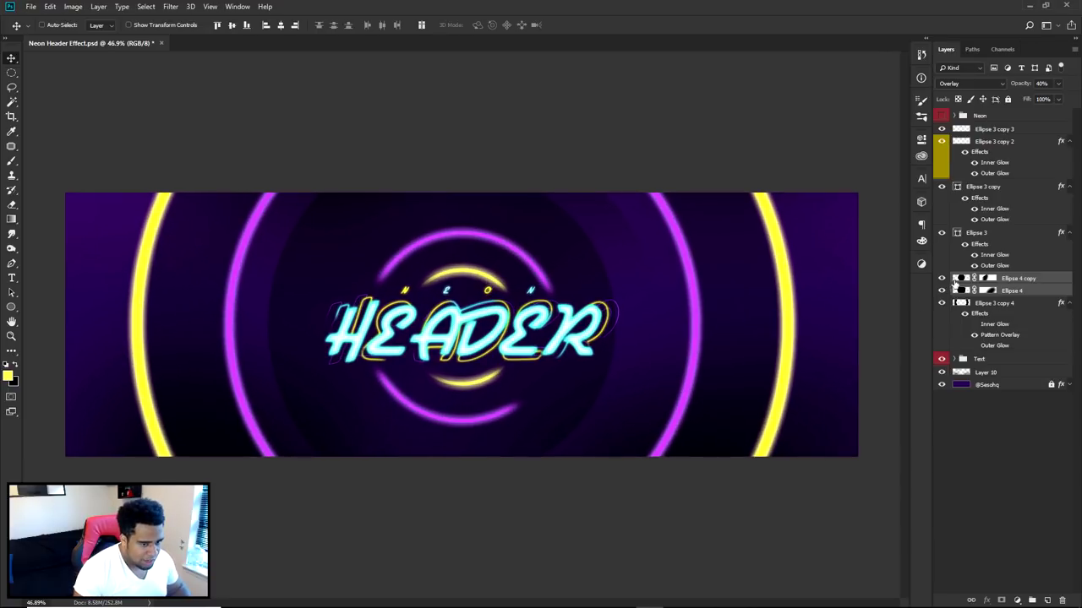
Fade out the upper-left part of the original dark circle on its layer mask with a large soft black brush.
{"action": "left_click", "coordinate": [941, 291]}
{"action": "left_click", "coordinate": [941, 291]}
{"action": "left_click", "coordinate": [985, 290]}
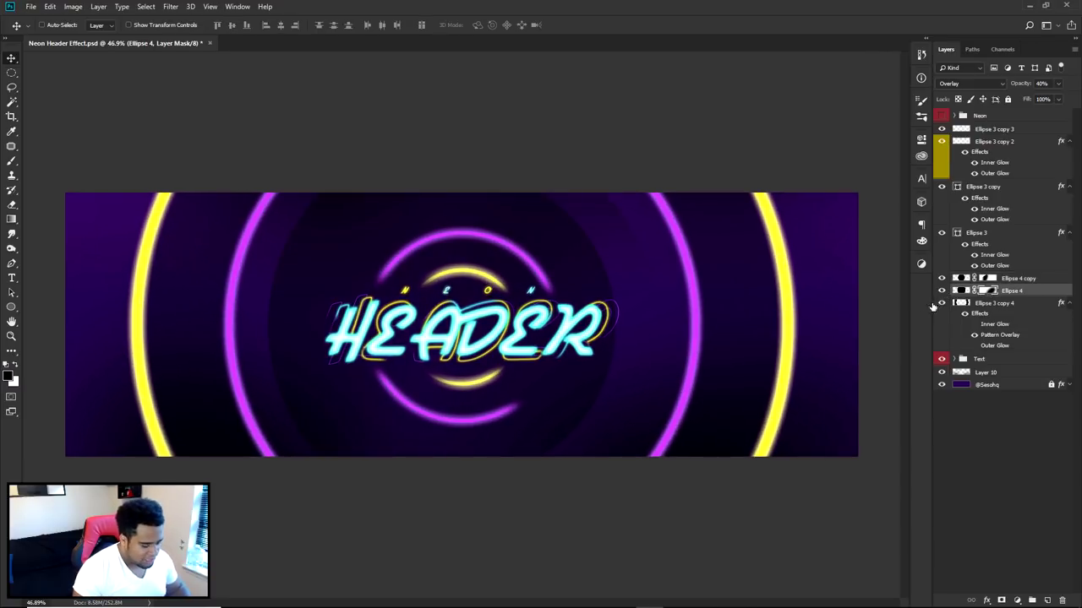
{"action": "left_click", "coordinate": [941, 290]}
{"action": "left_click", "coordinate": [941, 291]}
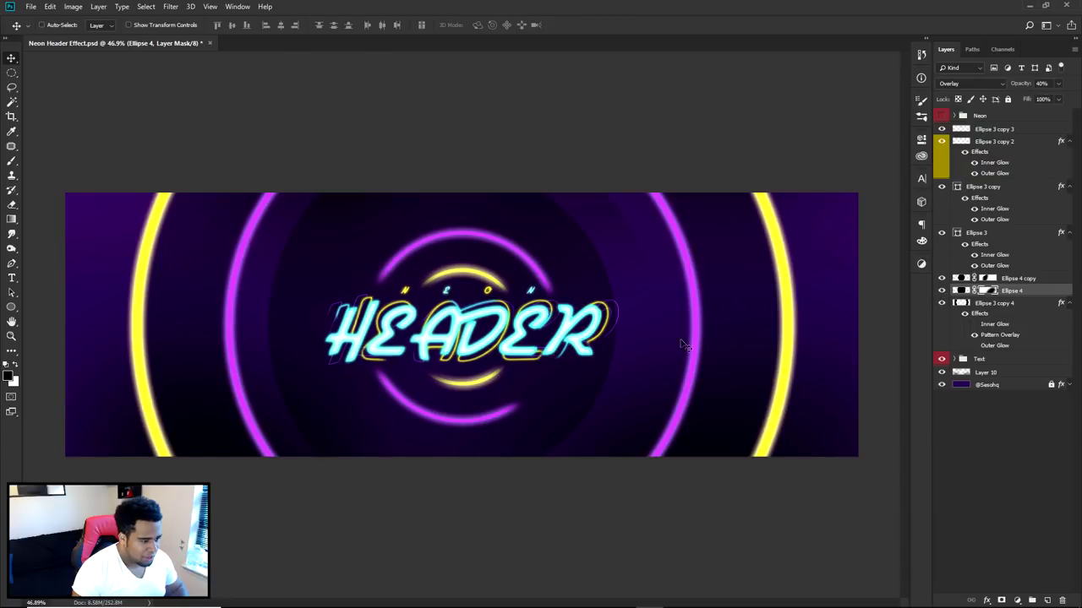
{"action": "key", "text": "b"}
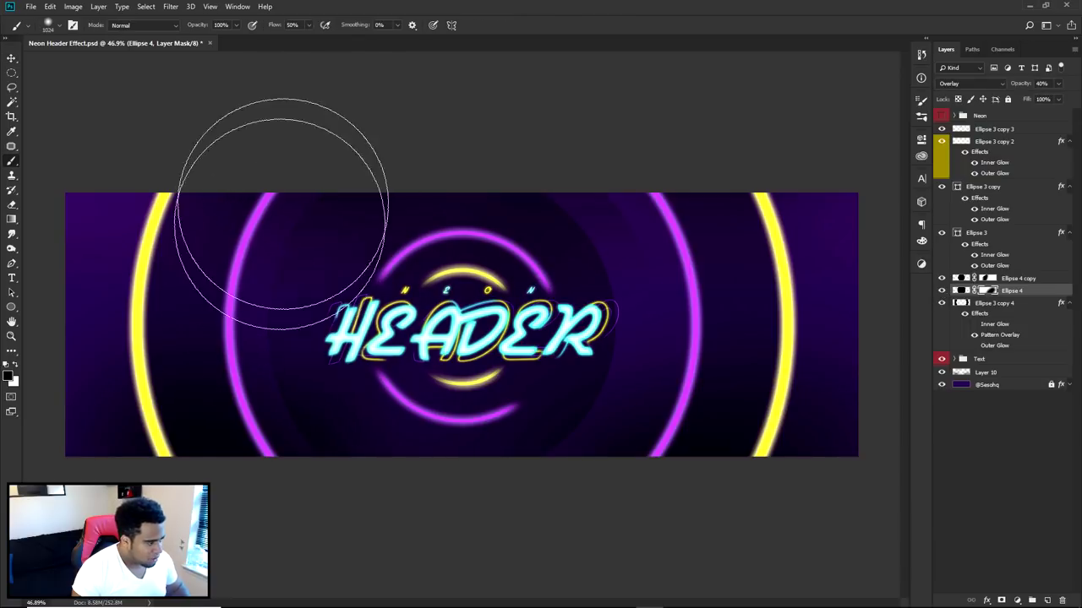
{"action": "key", "text": "v"}
Examine the banner close up and from afar, and compare it with the Neon group shown and hidden.
{"action": "scroll", "coordinate": [513, 319], "scroll_direction": "down", "scroll_amount": 3}
{"action": "scroll", "coordinate": [513, 319], "scroll_direction": "up", "scroll_amount": 2}
{"action": "scroll", "coordinate": [511, 320], "scroll_direction": "up", "scroll_amount": 2}
{"action": "scroll", "coordinate": [507, 317], "scroll_direction": "down", "scroll_amount": 1}
{"action": "left_click", "coordinate": [940, 116]}
{"action": "left_click", "coordinate": [940, 115]}
{"action": "scroll", "coordinate": [659, 302], "scroll_direction": "up", "scroll_amount": 1}
{"action": "scroll", "coordinate": [589, 357], "scroll_direction": "down", "scroll_amount": 1}
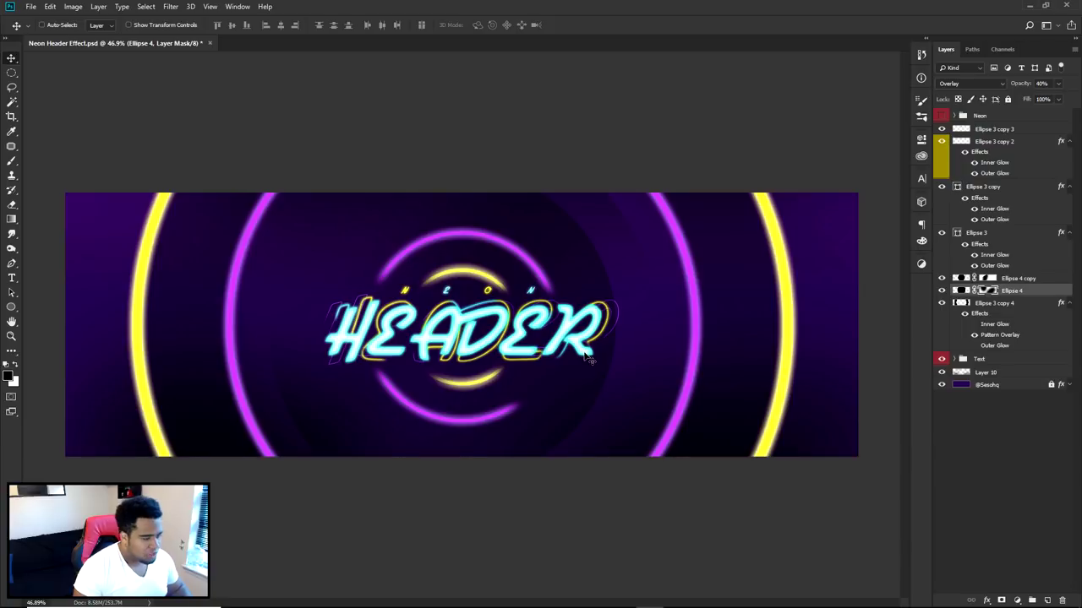
Add a new layer above the line-patterned band and make a large circular selection centred on the banner with the guides shown.
{"action": "left_click", "coordinate": [988, 303]}
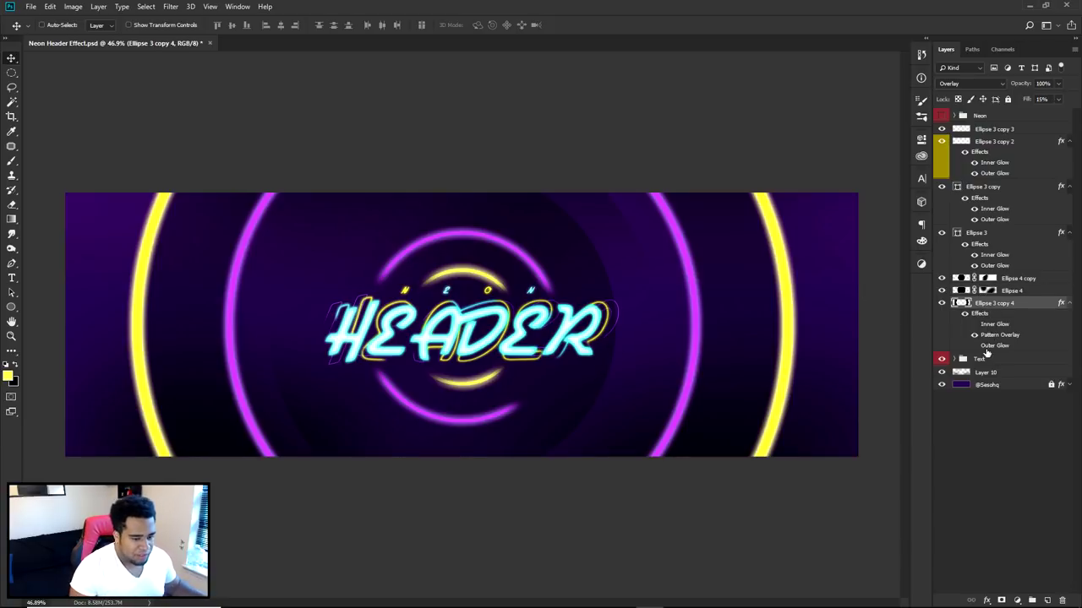
{"action": "left_click", "coordinate": [1046, 600]}
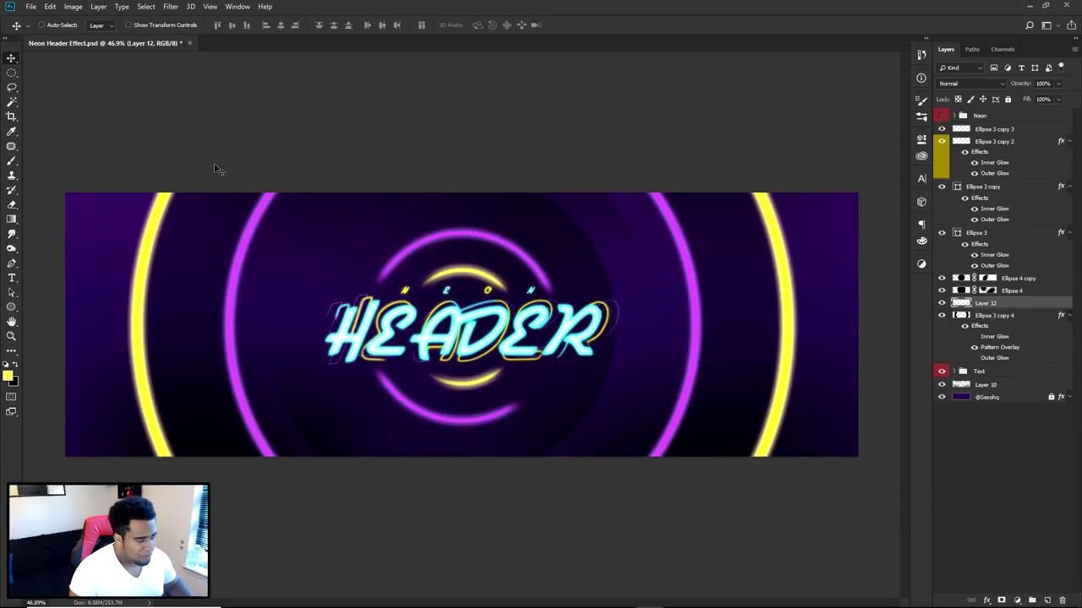
{"action": "left_click", "coordinate": [12, 74]}
{"action": "left_click", "coordinate": [59, 83]}
{"action": "left_click", "coordinate": [11, 58]}
{"action": "left_click", "coordinate": [16, 75]}
{"action": "left_click", "coordinate": [16, 76]}
{"action": "left_click", "coordinate": [12, 74]}
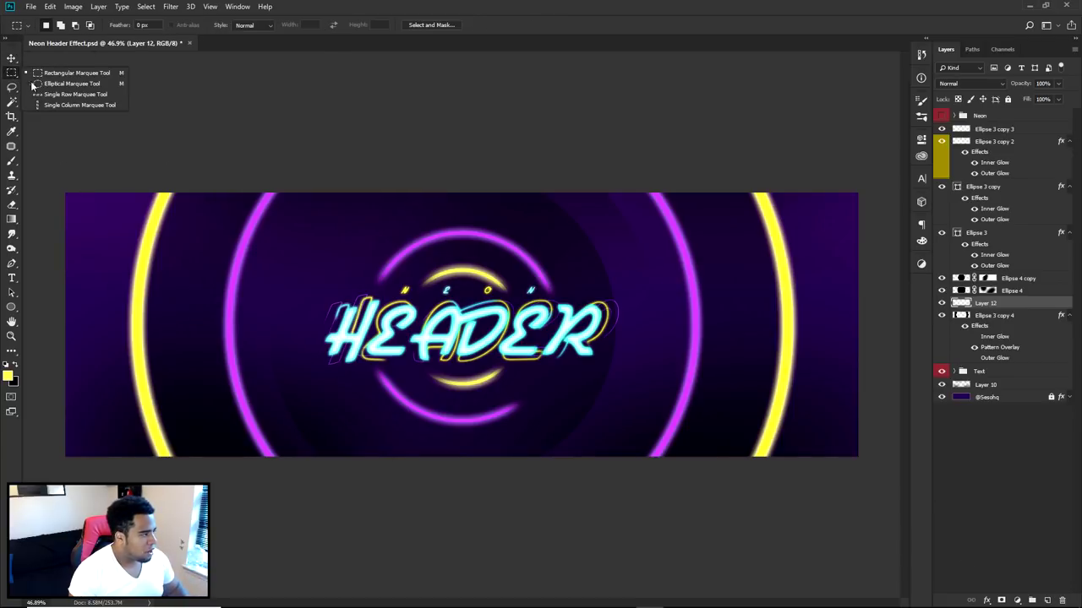
{"action": "left_click", "coordinate": [72, 82]}
{"action": "right_click", "coordinate": [523, 279]}
{"action": "left_click", "coordinate": [443, 290]}
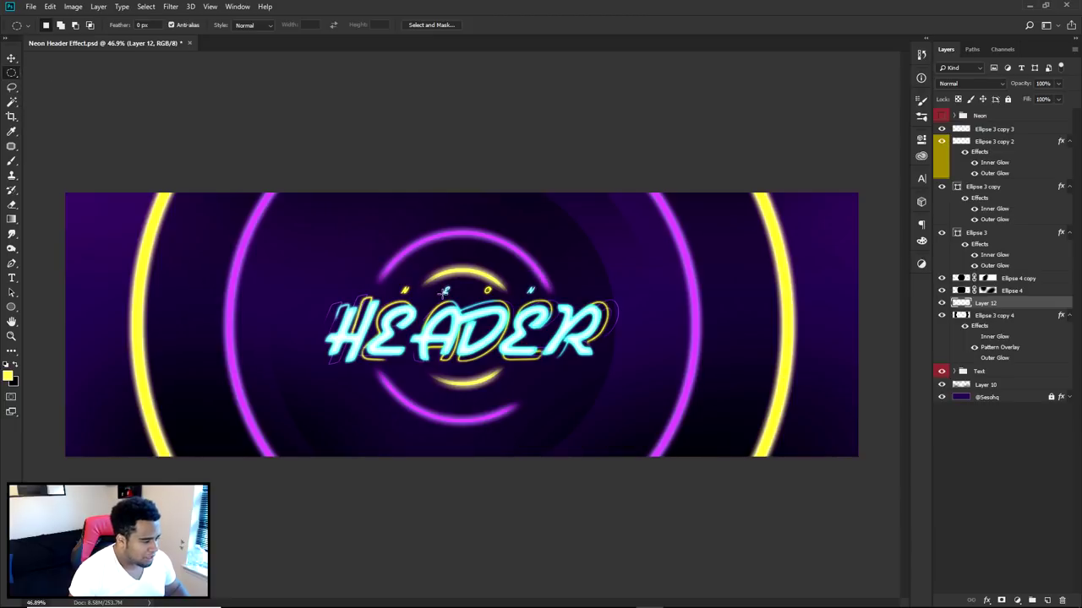
{"action": "left_click_drag", "start_coordinate": [459, 328], "coordinate": [462, 324]}
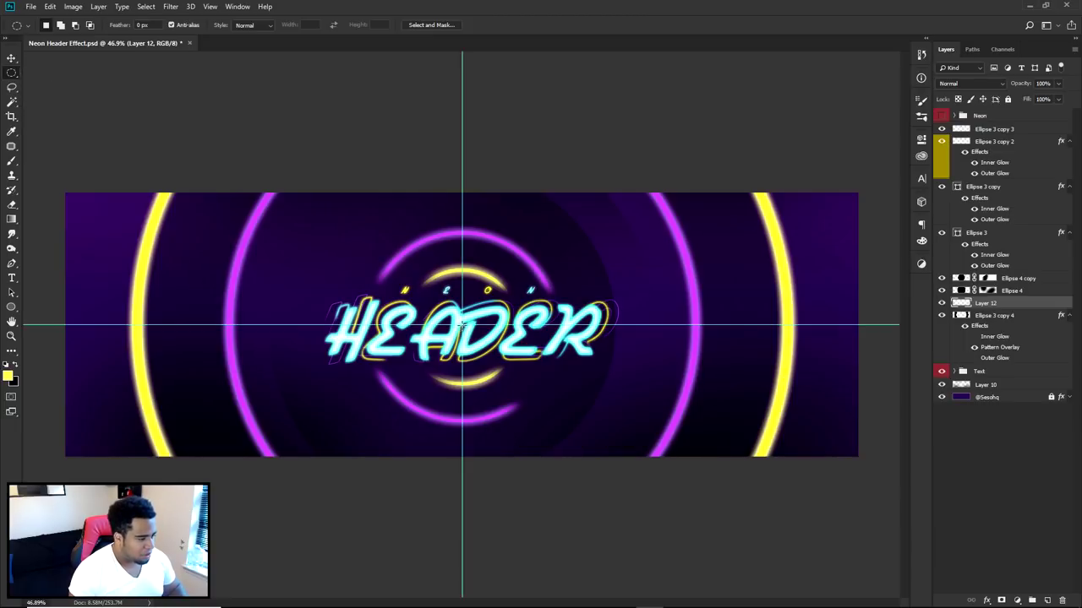
{"action": "left_click_drag", "start_coordinate": [462, 325], "coordinate": [667, 513]}
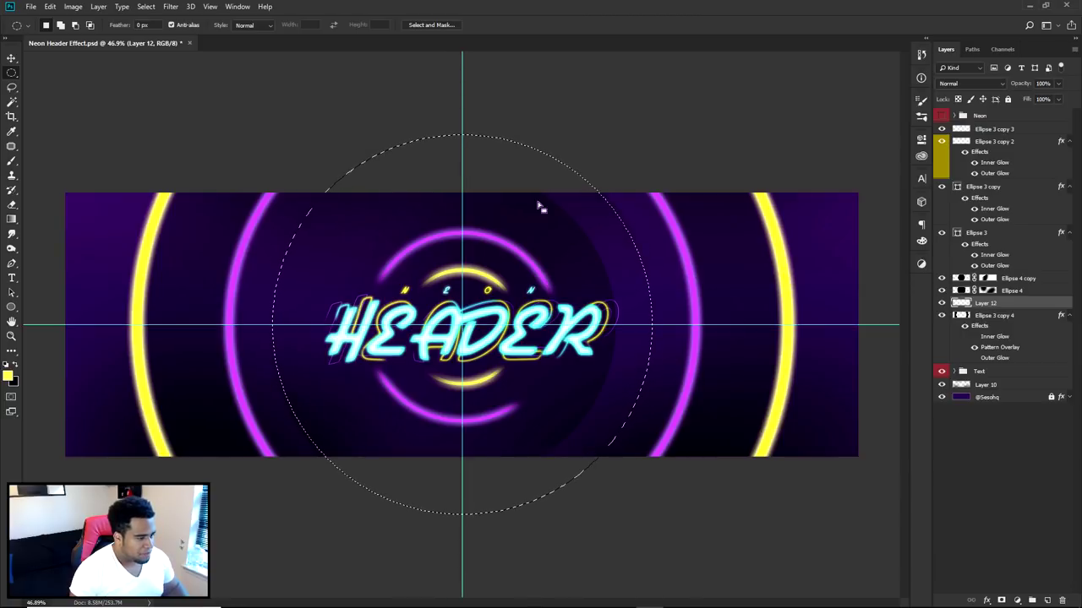
Paint a soft magenta glow inside the circular selection's lower-right edge, using a 0% hardness brush and the colour sampled from the purple ring.
{"action": "right_click", "coordinate": [563, 244]}
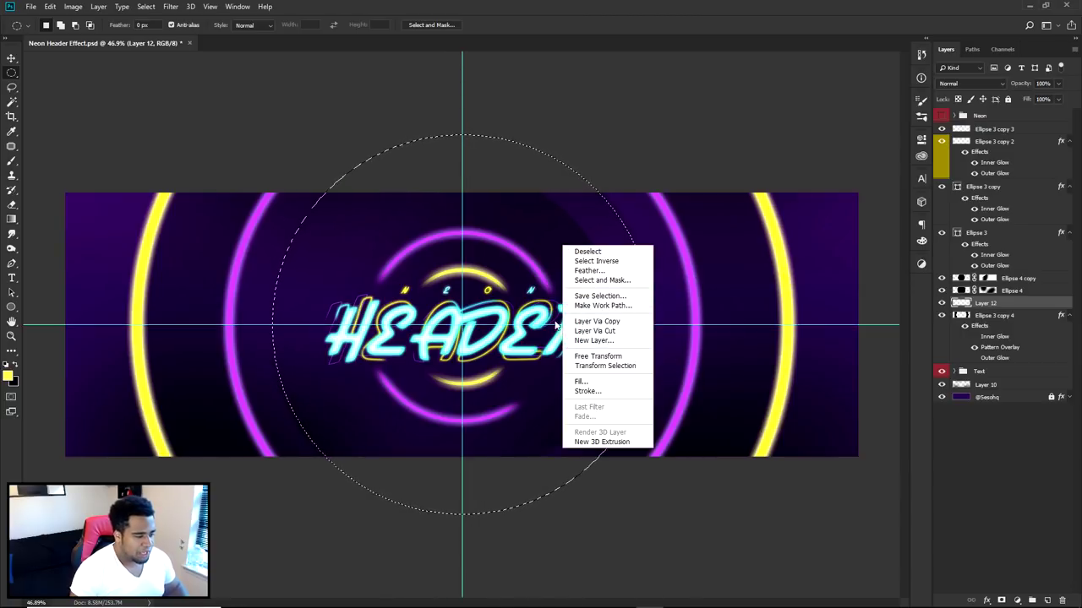
{"action": "left_click", "coordinate": [989, 310]}
{"action": "key", "text": "b"}
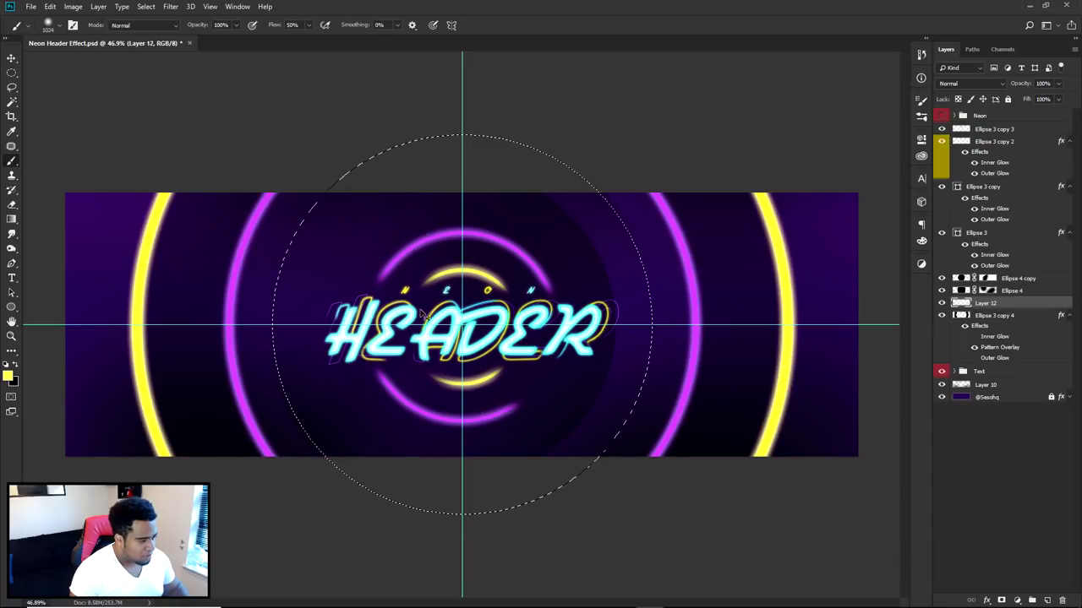
{"action": "right_click", "coordinate": [343, 254]}
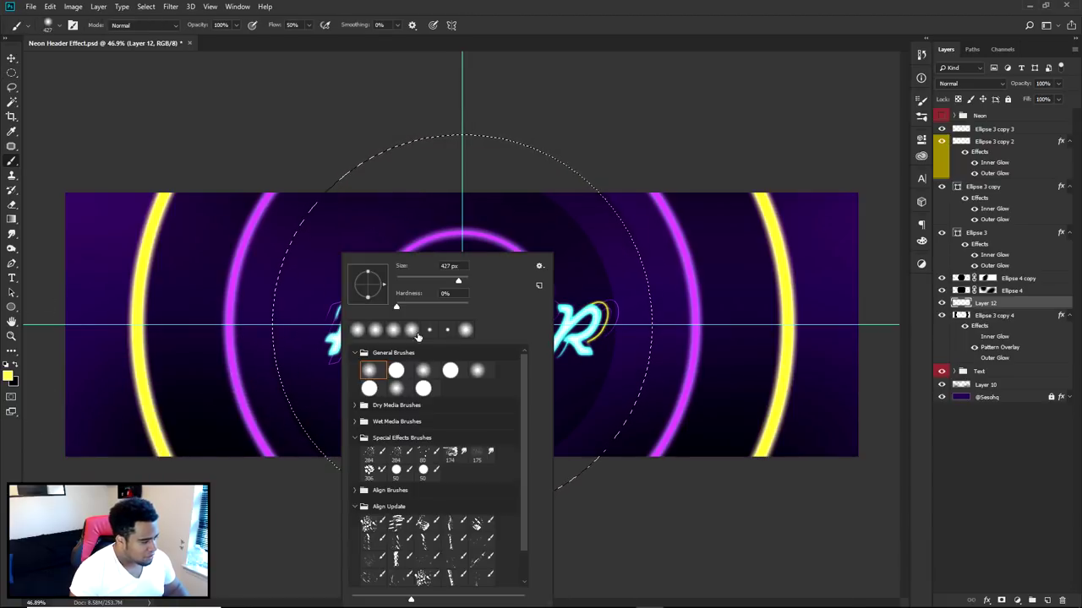
{"action": "key", "text": "Return"}
{"action": "left_click", "coordinate": [695, 375], "text": "alt"}
{"action": "left_click", "coordinate": [681, 478]}
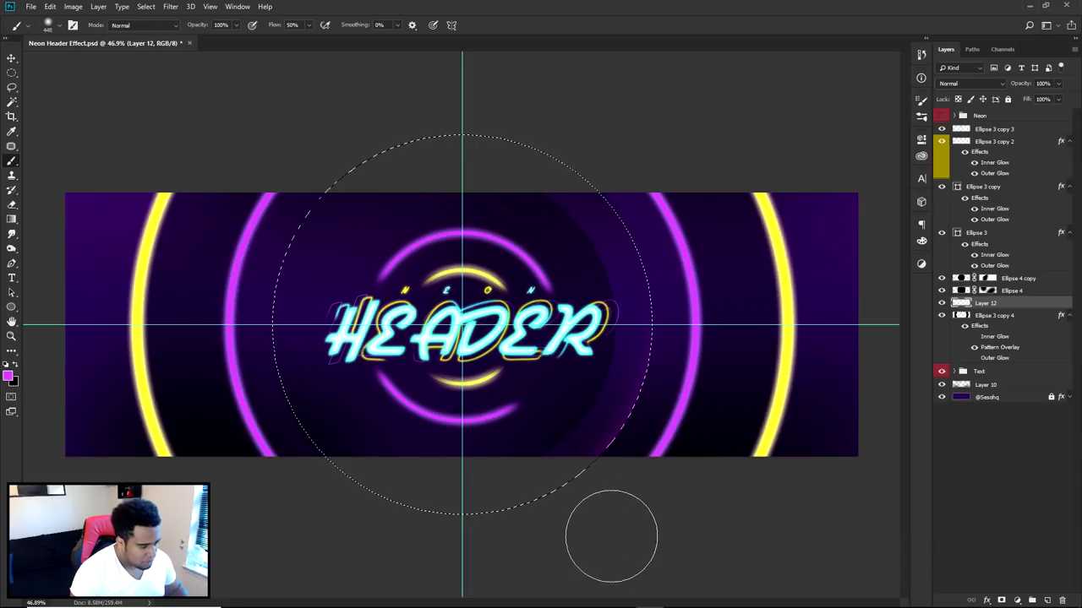
Sample the yellow ring's colour, paint a soft yellow glow inside the selection's upper-left edge, and deselect.
{"action": "left_click", "coordinate": [790, 406], "text": "alt"}
{"action": "left_click_drag", "start_coordinate": [210, 282], "coordinate": [309, 114]}
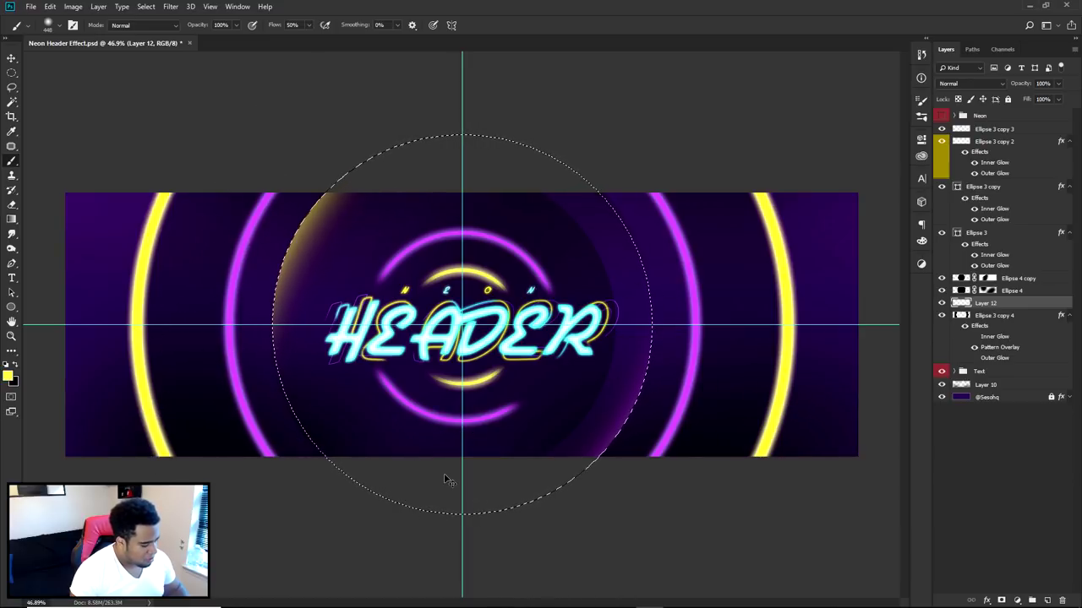
{"action": "key", "text": "ctrl+d"}
{"action": "key", "text": "v"}
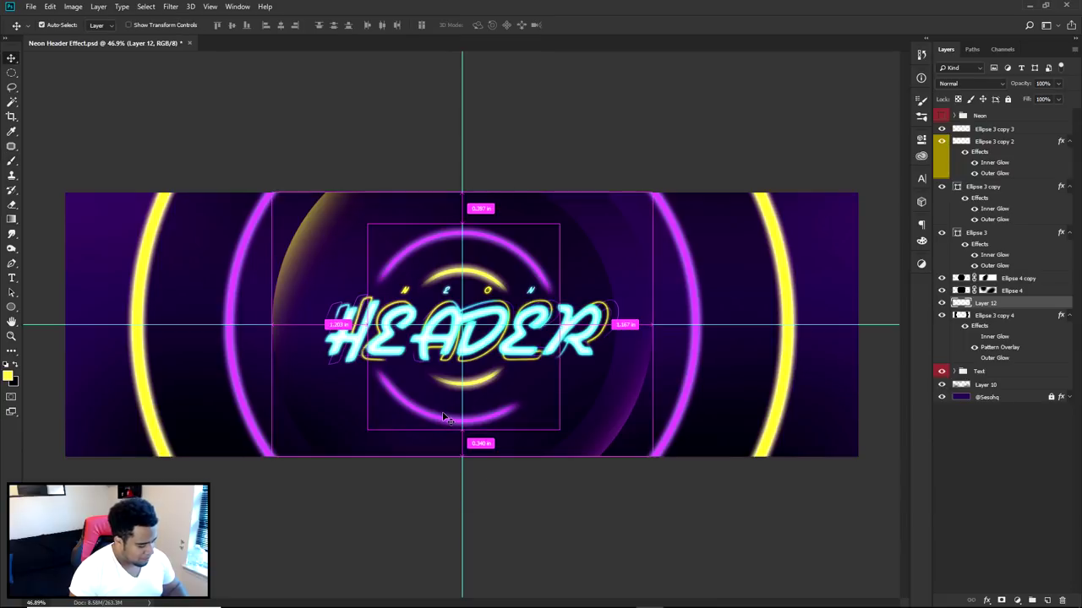
Try enlarging the painted rim-glow layer to about 190% so that it surrounds the outer yellow ring.
{"action": "scroll", "coordinate": [520, 336], "scroll_direction": "down", "scroll_amount": 2}
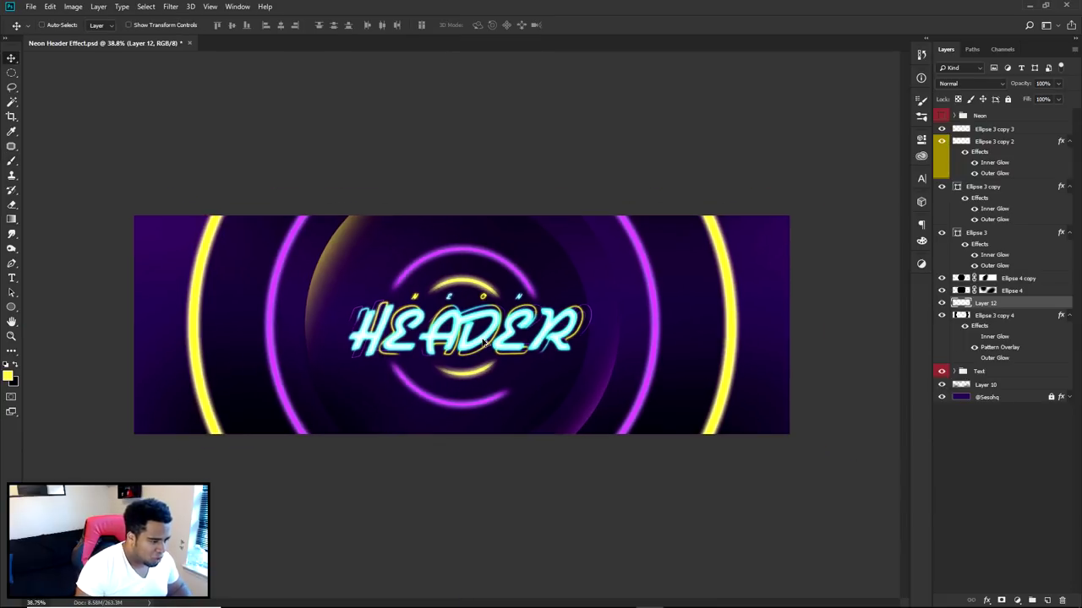
{"action": "scroll", "coordinate": [484, 342], "scroll_direction": "up", "scroll_amount": 1}
{"action": "scroll", "coordinate": [485, 342], "scroll_direction": "down", "scroll_amount": 1}
{"action": "scroll", "coordinate": [503, 352], "scroll_direction": "up", "scroll_amount": 1}
{"action": "key", "text": "ctrl+t"}
{"action": "key", "text": "Escape"}
{"action": "key", "text": "ctrl+t"}
{"action": "left_click_drag", "start_coordinate": [619, 218], "coordinate": [792, 100]}
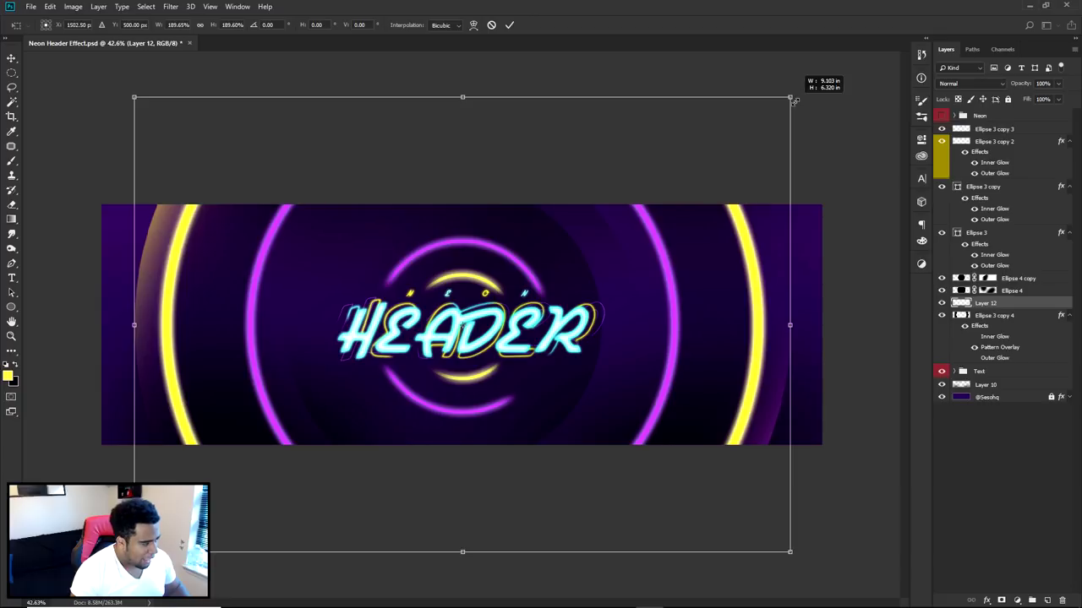
{"action": "key", "text": "Return"}
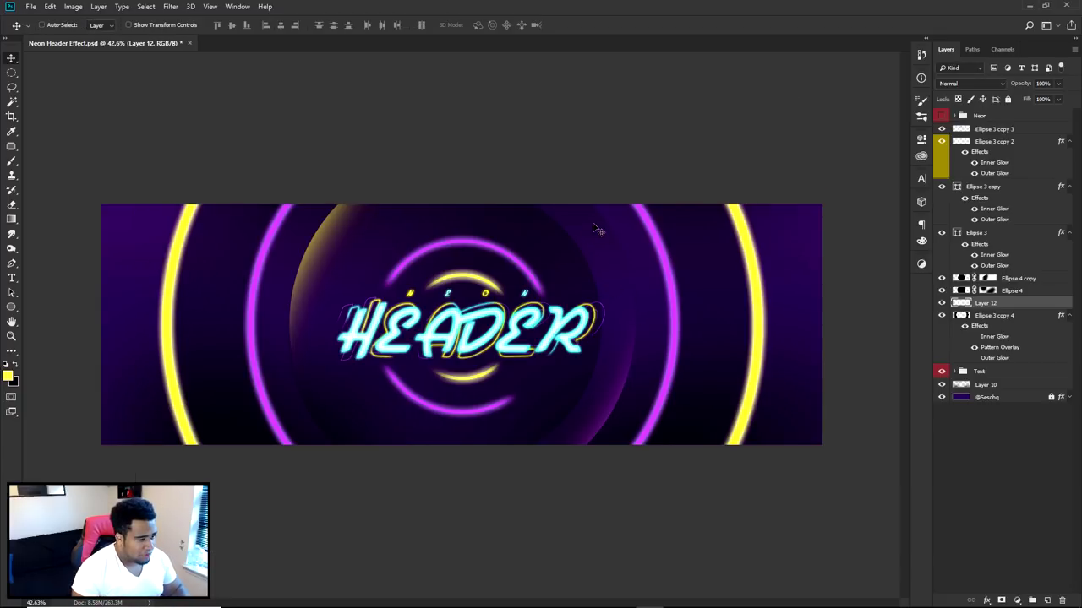
Try enlarging the rim-glow layer slightly so that it reaches the large purple ring.
{"action": "key", "text": "ctrl+t"}
{"action": "left_click_drag", "start_coordinate": [635, 204], "coordinate": [665, 186]}
{"action": "key", "text": "Return"}
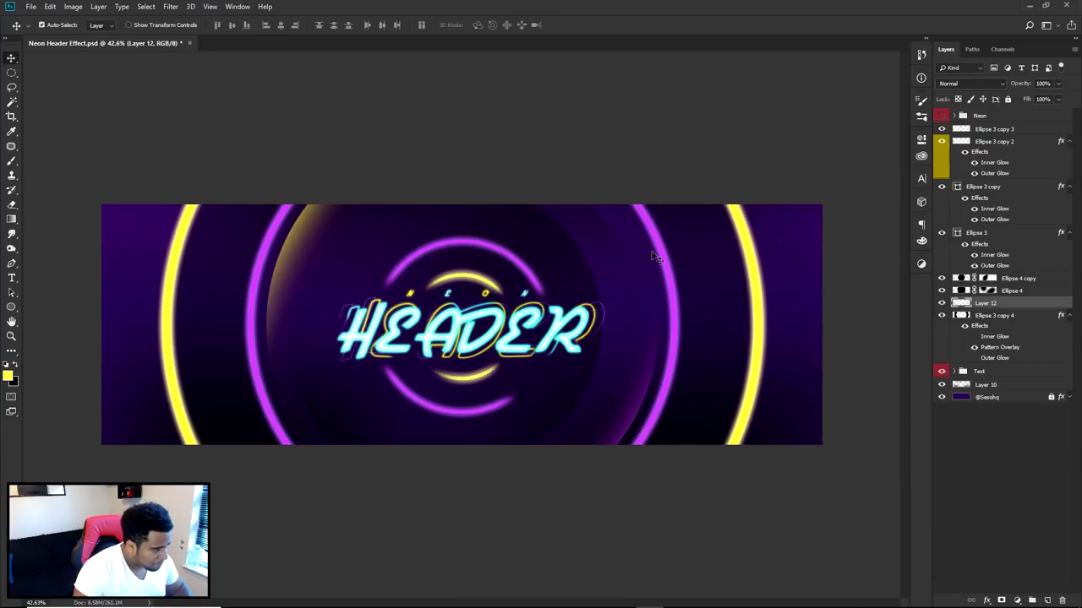
{"action": "key", "text": "ctrl+t"}
{"action": "left_click_drag", "start_coordinate": [633, 202], "coordinate": [618, 217]}
{"action": "key", "text": "Escape"}
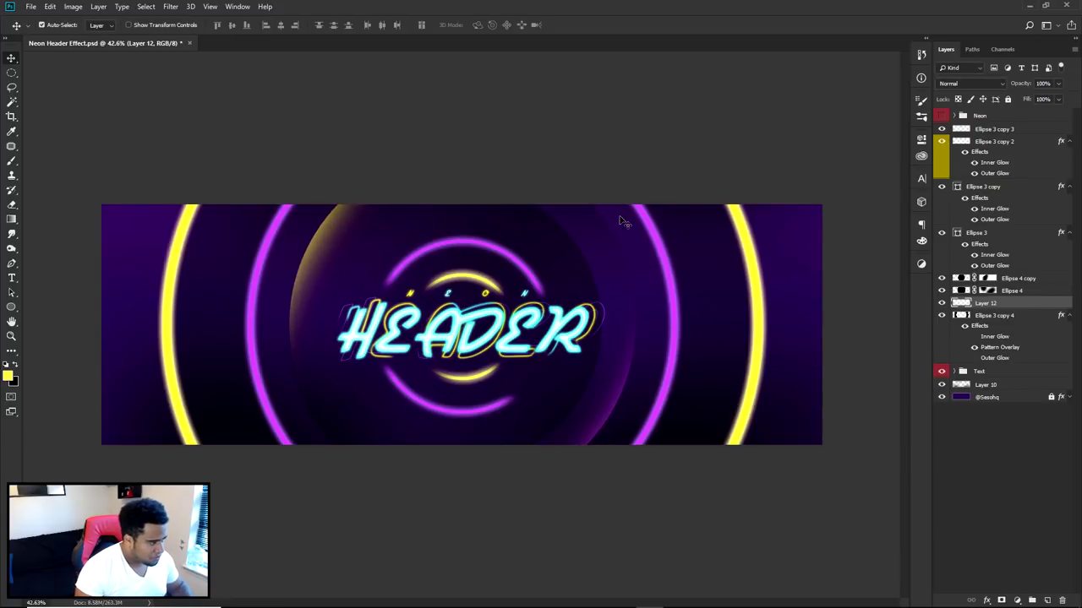
Scale the rim-glow layer down about its centre to follow the edge of the dark circle.
{"action": "key", "text": "ctrl+t"}
{"action": "left_click_drag", "start_coordinate": [634, 205], "coordinate": [615, 215]}
{"action": "key", "text": "Return"}
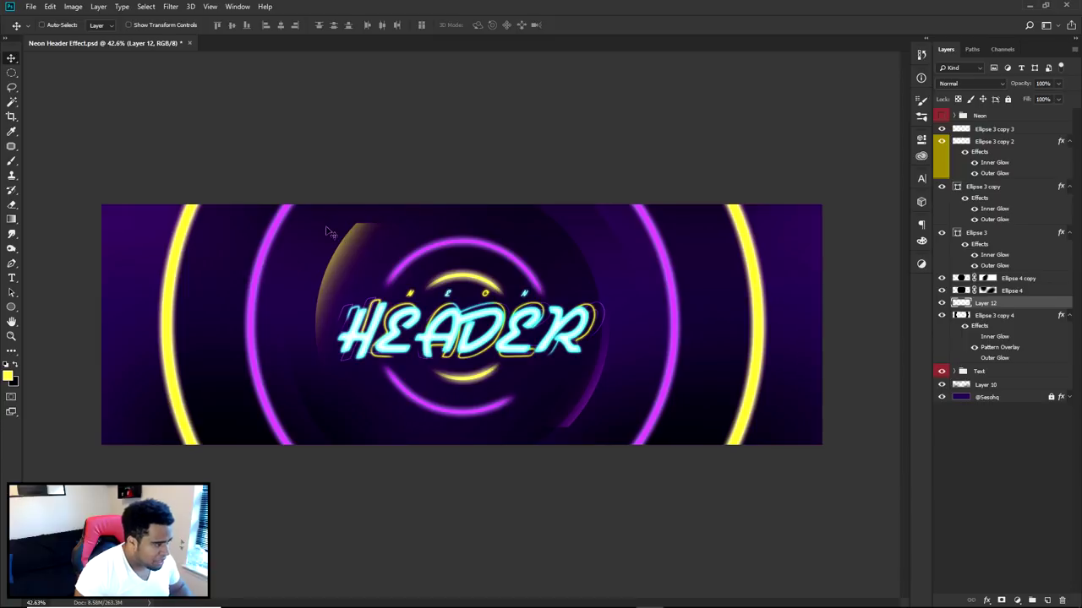
Soften the cut-off ends of the yellow and magenta rim glows with a soft eraser.
{"action": "key", "text": "e"}
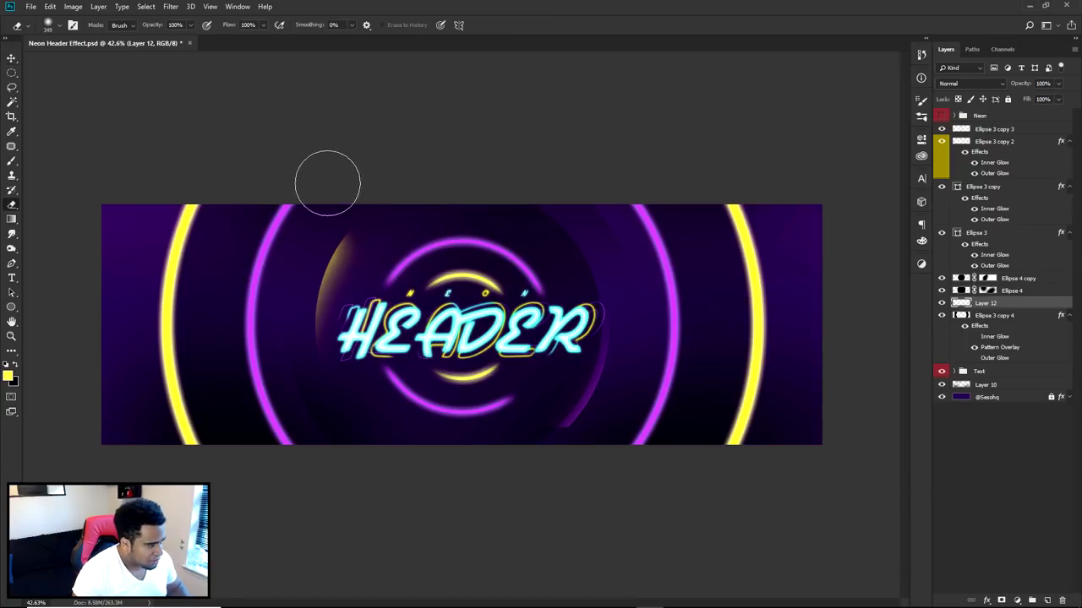
{"action": "key", "text": "c"}
{"action": "key", "text": "e"}
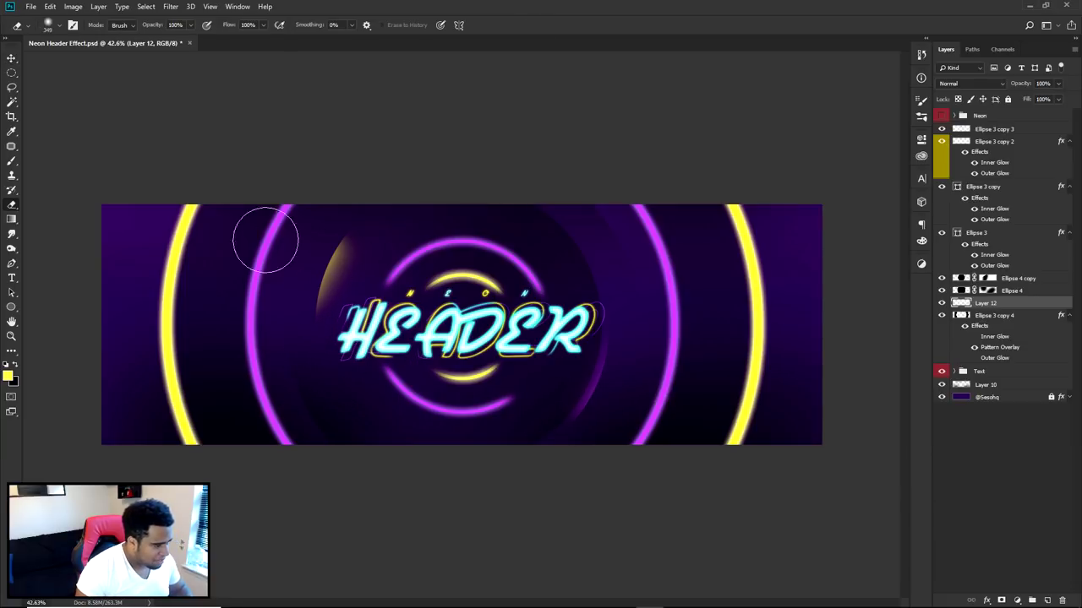
{"action": "key", "text": "v"}
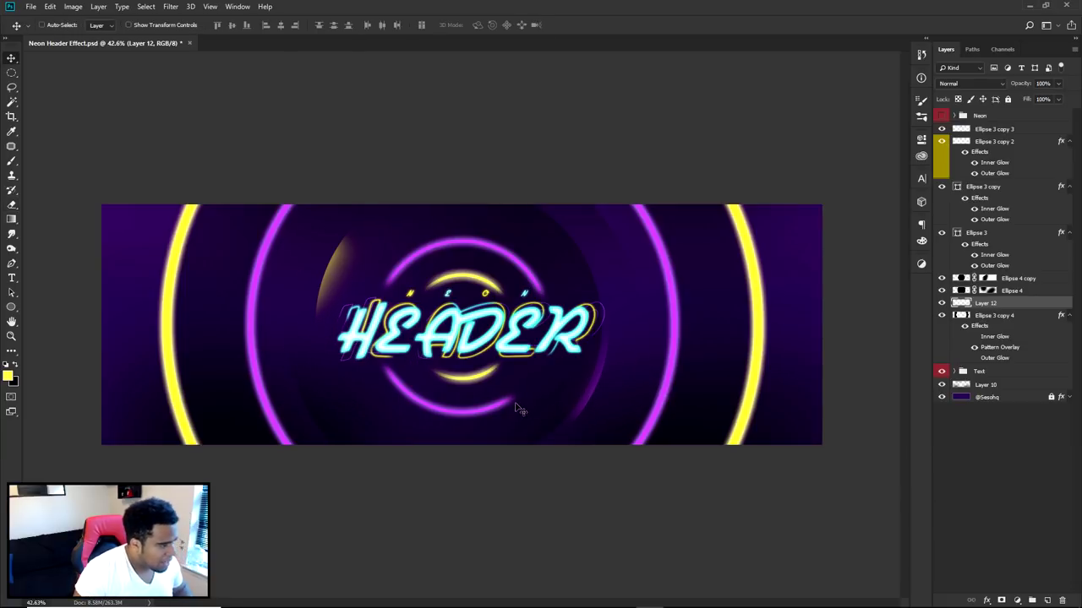
Paint white on the duplicated dark circle's layer mask to restore its shading beside the yellow rim glow.
{"action": "scroll", "coordinate": [518, 410], "scroll_direction": "up", "scroll_amount": 5}
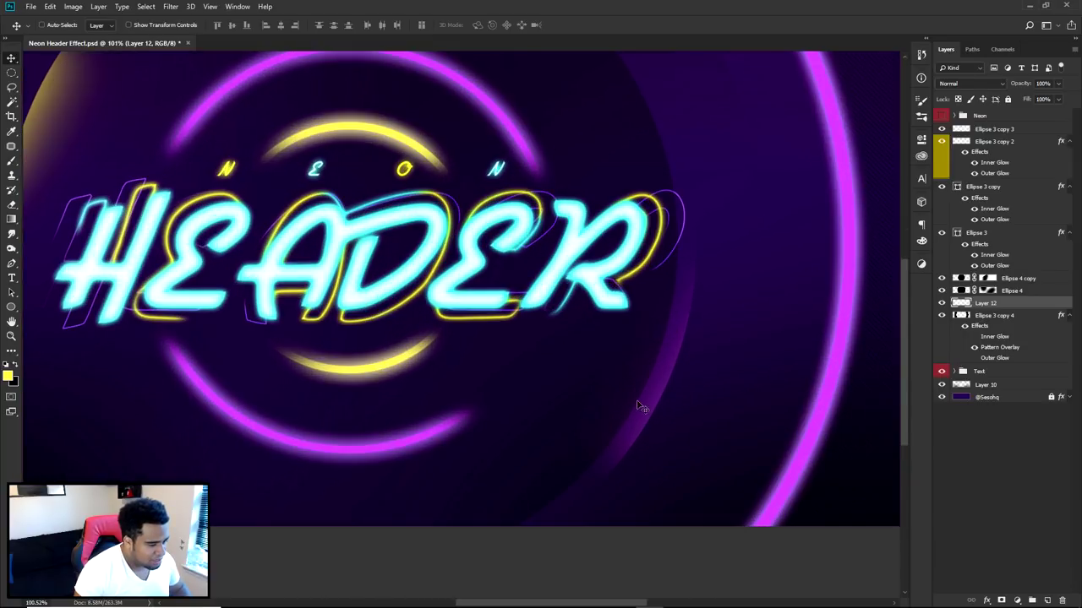
{"action": "scroll", "coordinate": [664, 326], "scroll_direction": "down", "scroll_amount": 3}
{"action": "left_click_drag", "start_coordinate": [407, 326], "coordinate": [476, 303]}
{"action": "left_click", "coordinate": [942, 278]}
{"action": "left_click", "coordinate": [942, 278]}
{"action": "left_click", "coordinate": [985, 280]}
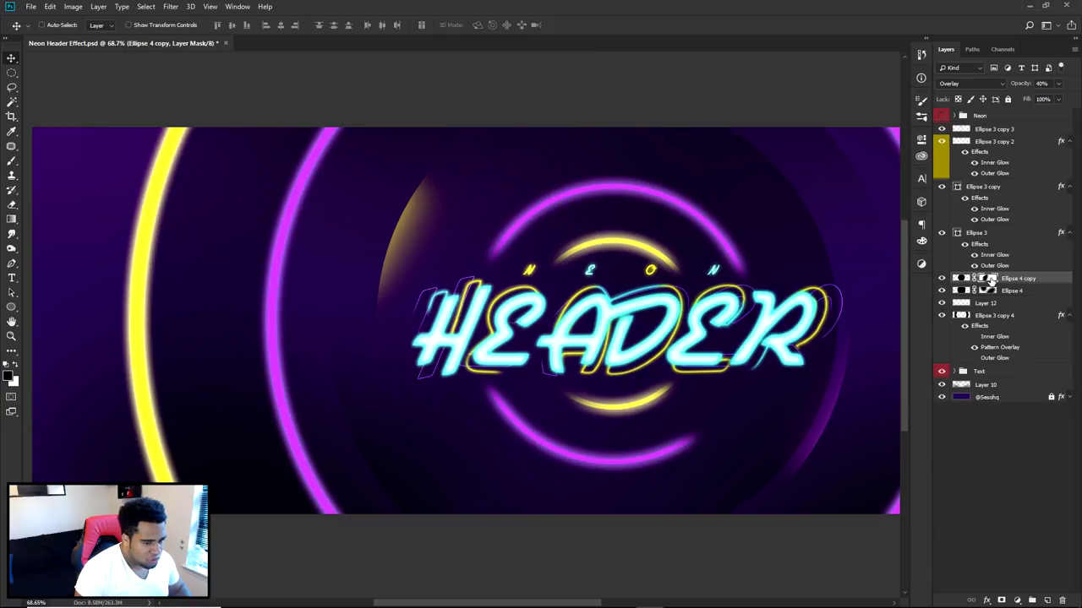
{"action": "key", "text": "b"}
{"action": "key", "text": "x"}
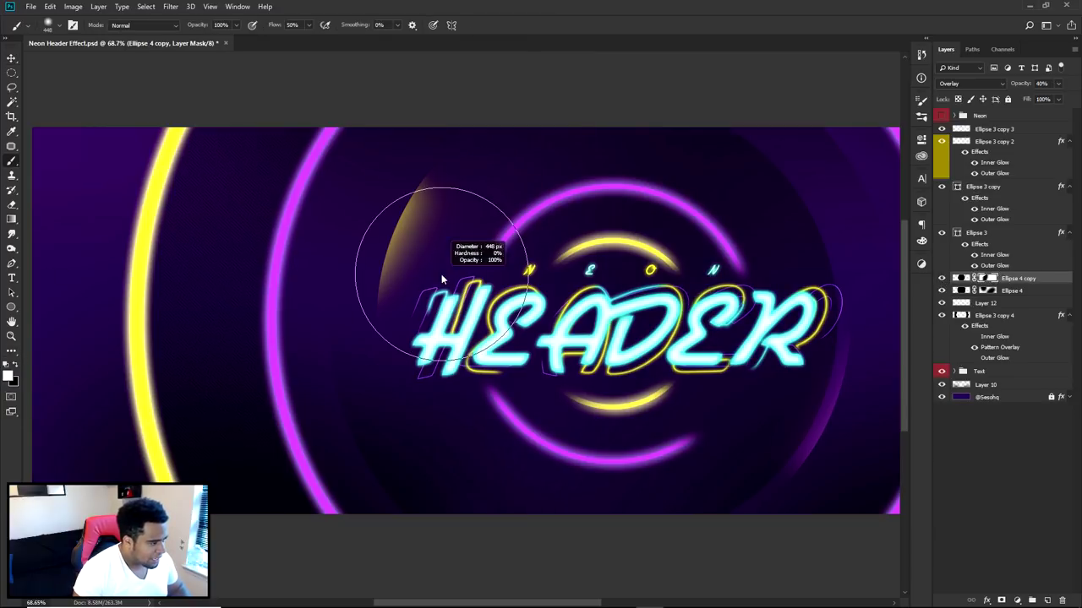
{"action": "mouse_move", "coordinate": [420, 258]}
{"action": "left_mouse_down"}
{"action": "mouse_move", "coordinate": [452, 270]}
{"action": "mouse_move", "coordinate": [410, 246]}
{"action": "mouse_move", "coordinate": [480, 272]}
{"action": "mouse_move", "coordinate": [440, 255]}
{"action": "mouse_move", "coordinate": [467, 258]}
{"action": "mouse_move", "coordinate": [500, 290]}
{"action": "left_mouse_up"}
{"action": "key", "text": "v"}
{"action": "scroll", "coordinate": [561, 322], "scroll_direction": "down", "scroll_amount": 3}
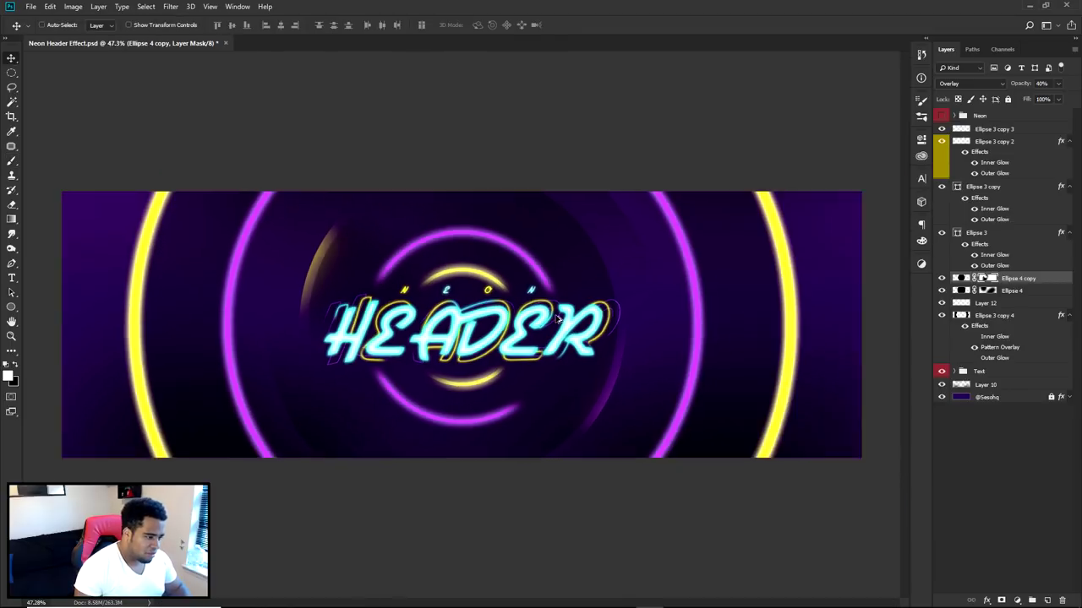
Create a new layer above the ring layers and sample a dark purple from the artwork as the soft brush colour.
{"action": "scroll", "coordinate": [513, 326], "scroll_direction": "down", "scroll_amount": 1}
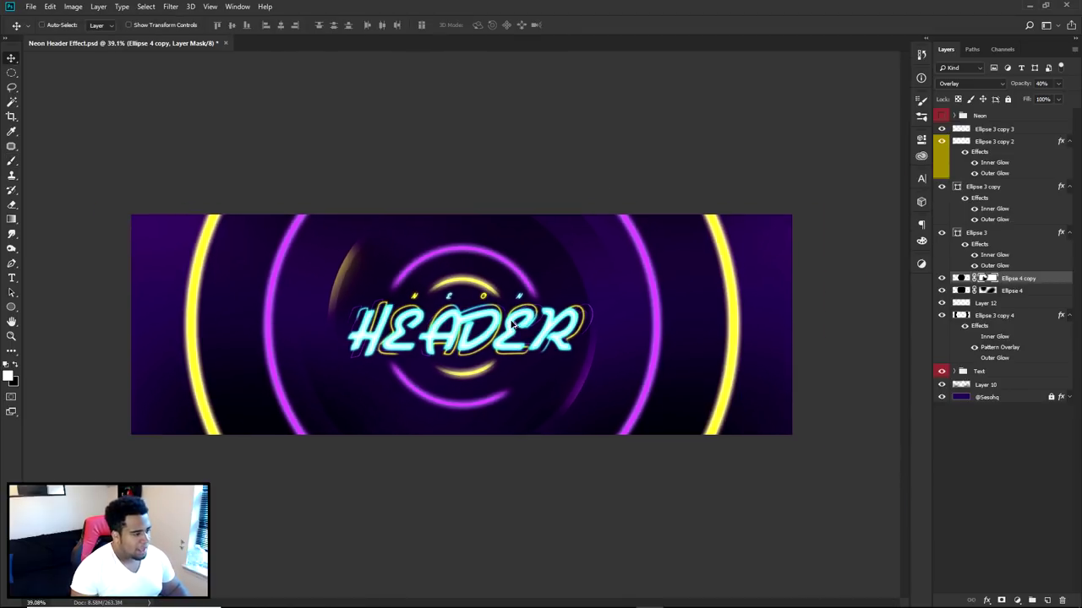
{"action": "scroll", "coordinate": [524, 328], "scroll_direction": "up", "scroll_amount": 3}
{"action": "scroll", "coordinate": [575, 338], "scroll_direction": "down", "scroll_amount": 2}
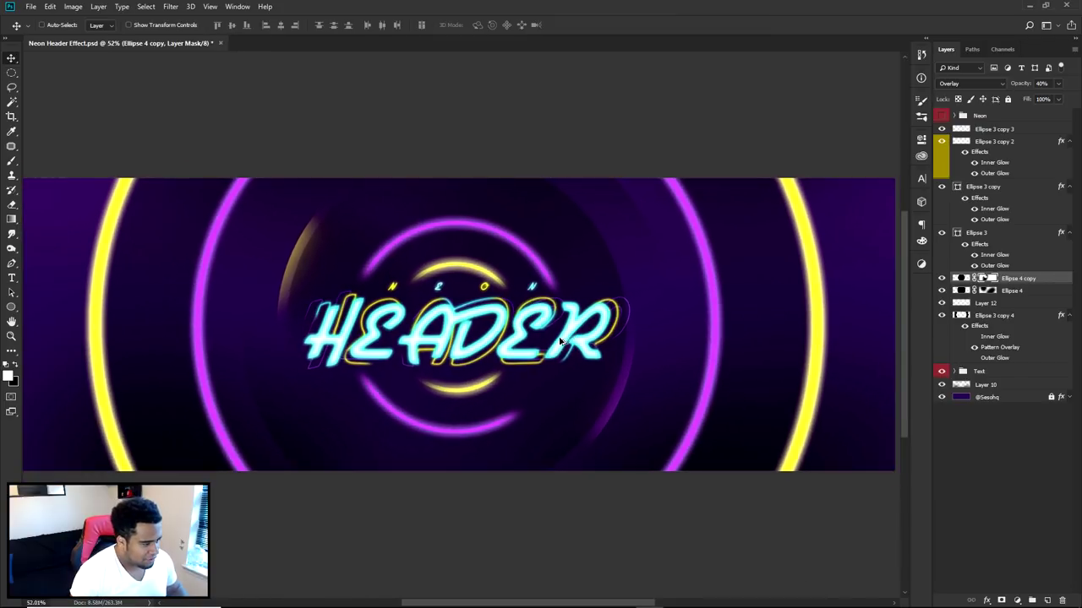
{"action": "left_click", "coordinate": [979, 129]}
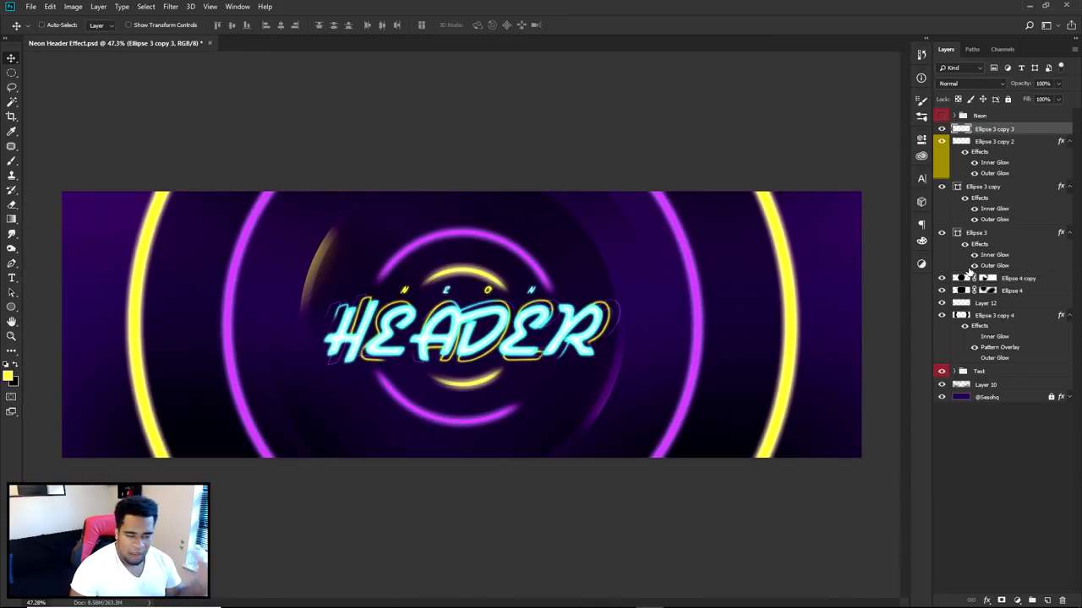
{"action": "left_click", "coordinate": [1048, 600]}
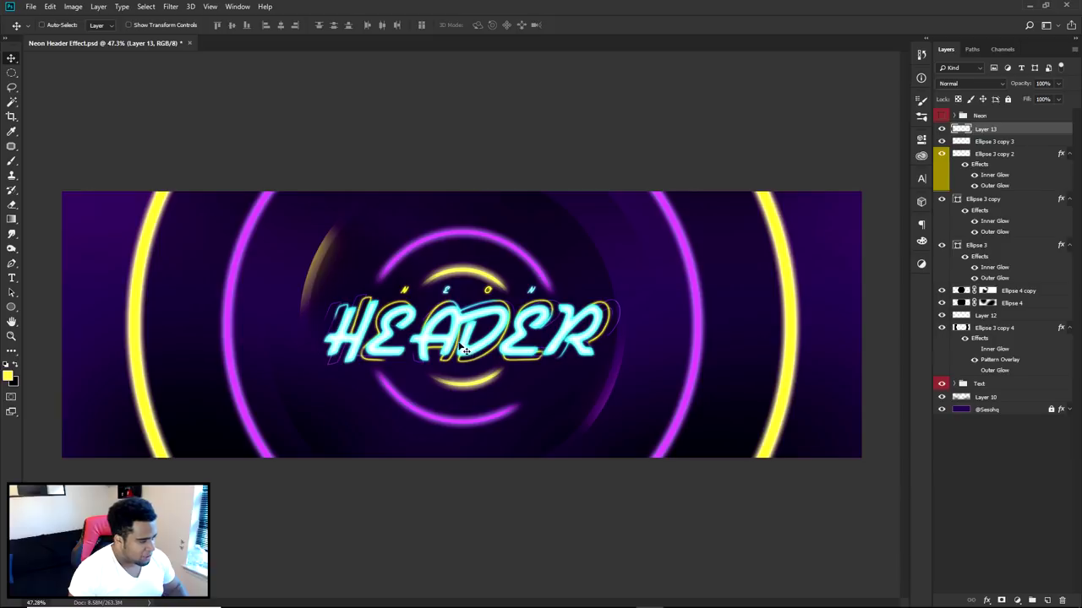
{"action": "key", "text": "b"}
{"action": "left_click_drag", "start_coordinate": [531, 360], "coordinate": [579, 357]}
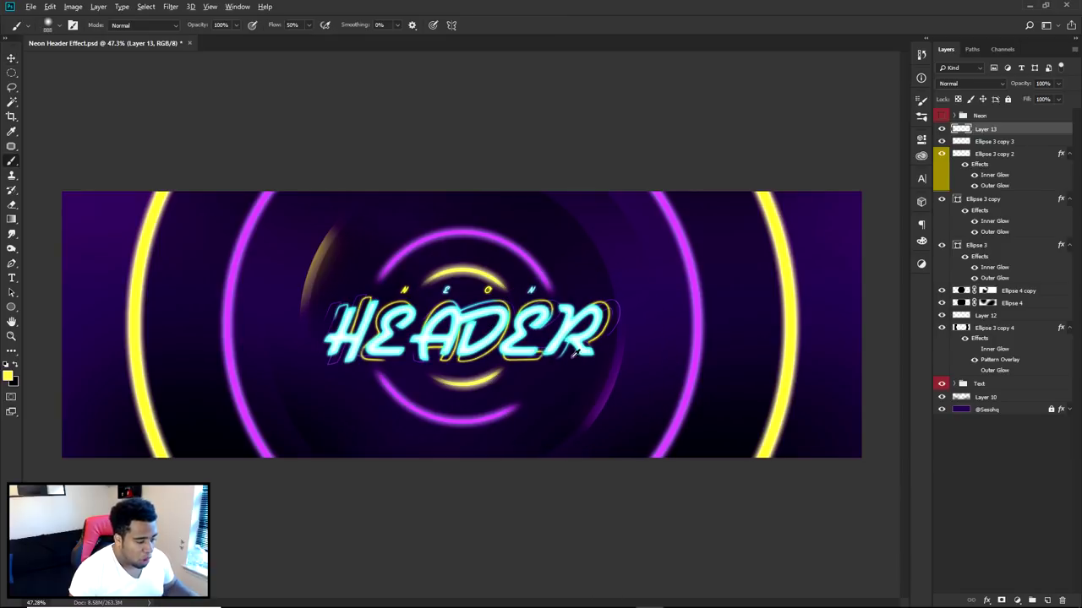
{"action": "left_click", "coordinate": [605, 394], "text": "alt"}
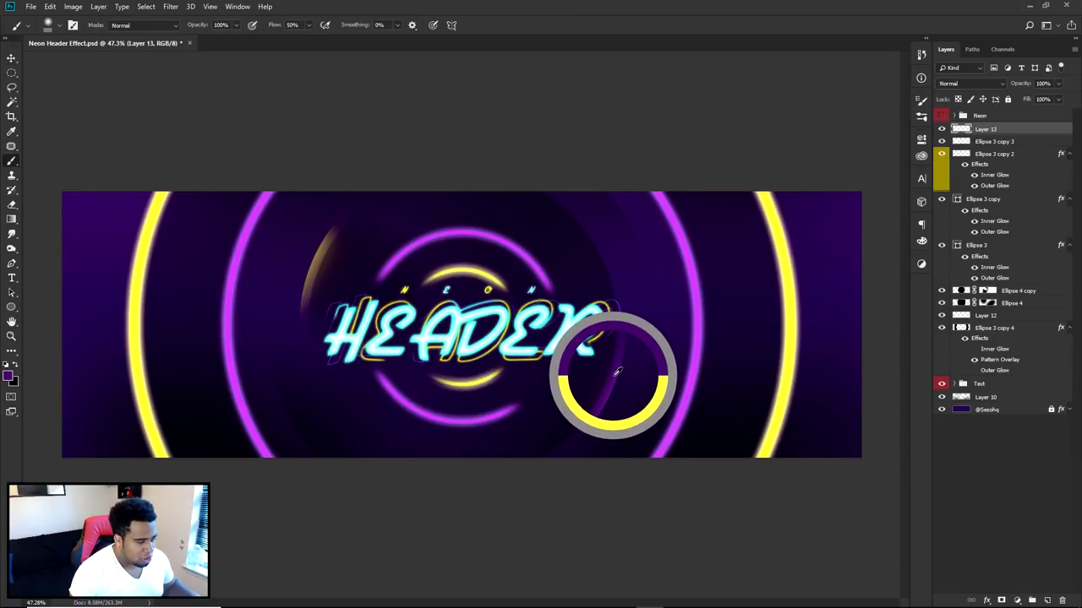
{"action": "left_click", "coordinate": [9, 375]}
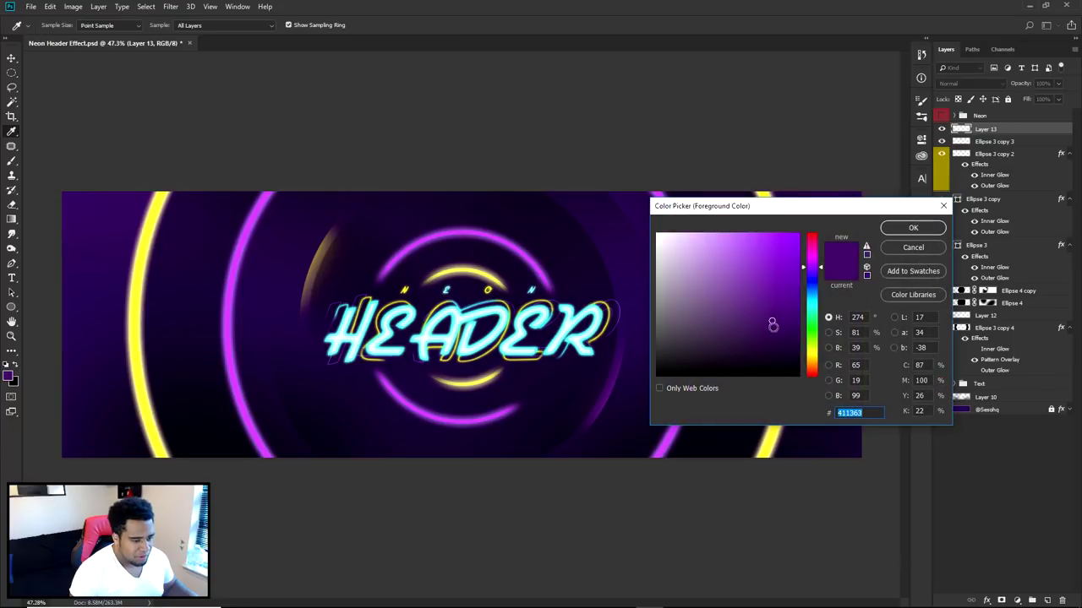
{"action": "left_click", "coordinate": [912, 230]}
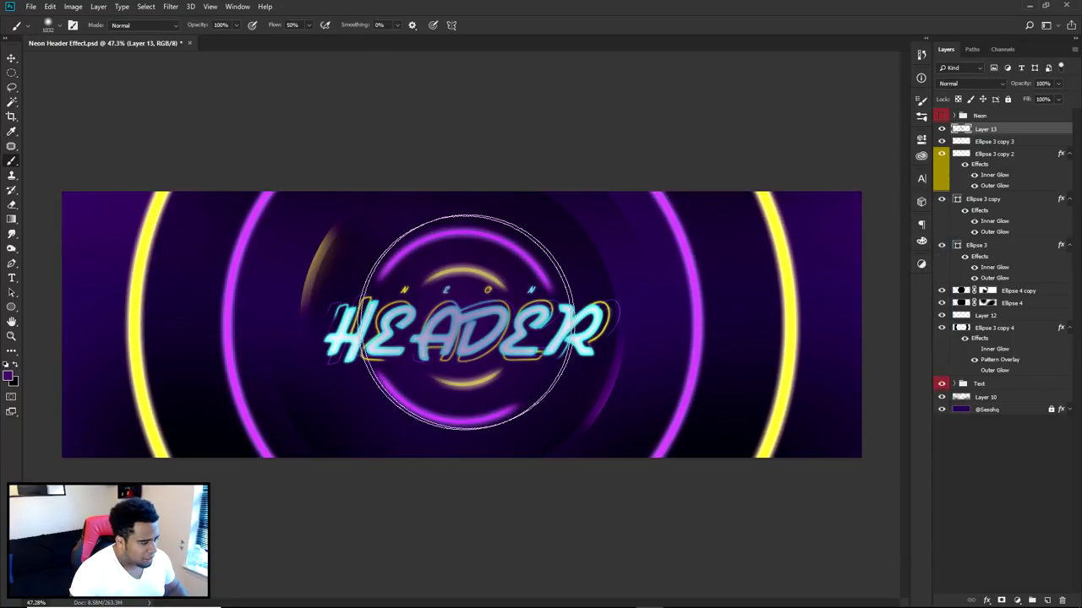
Set the new layer's blend mode to Linear Dodge (Add) and paint soft purple light over parts of the banner.
{"action": "left_click", "coordinate": [970, 83]}
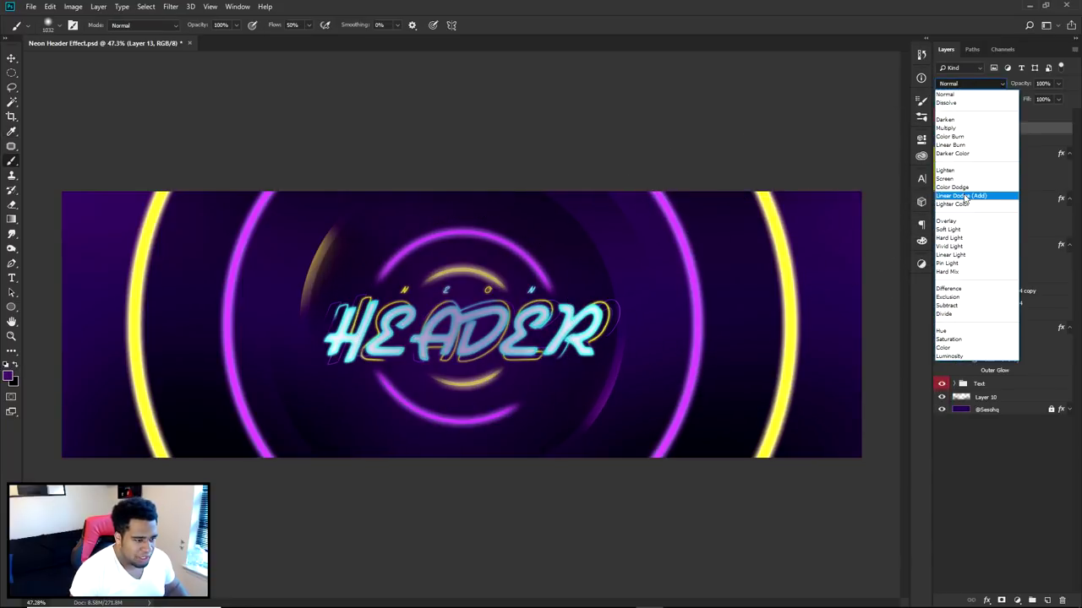
{"action": "left_click", "coordinate": [960, 196]}
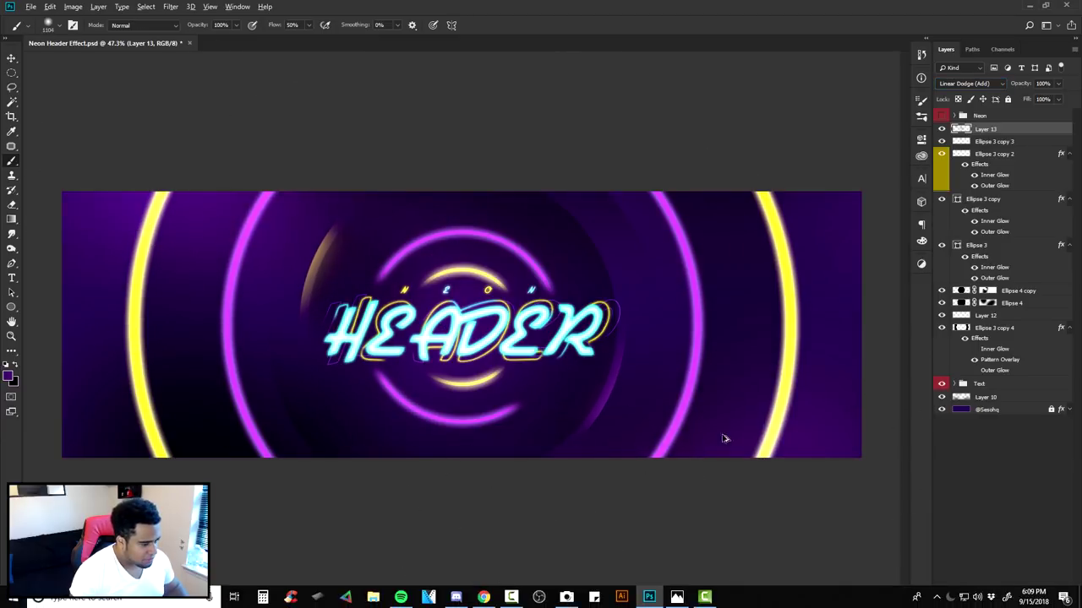
{"action": "key", "text": "v"}
{"action": "scroll", "coordinate": [633, 395], "scroll_direction": "down", "scroll_amount": 1}
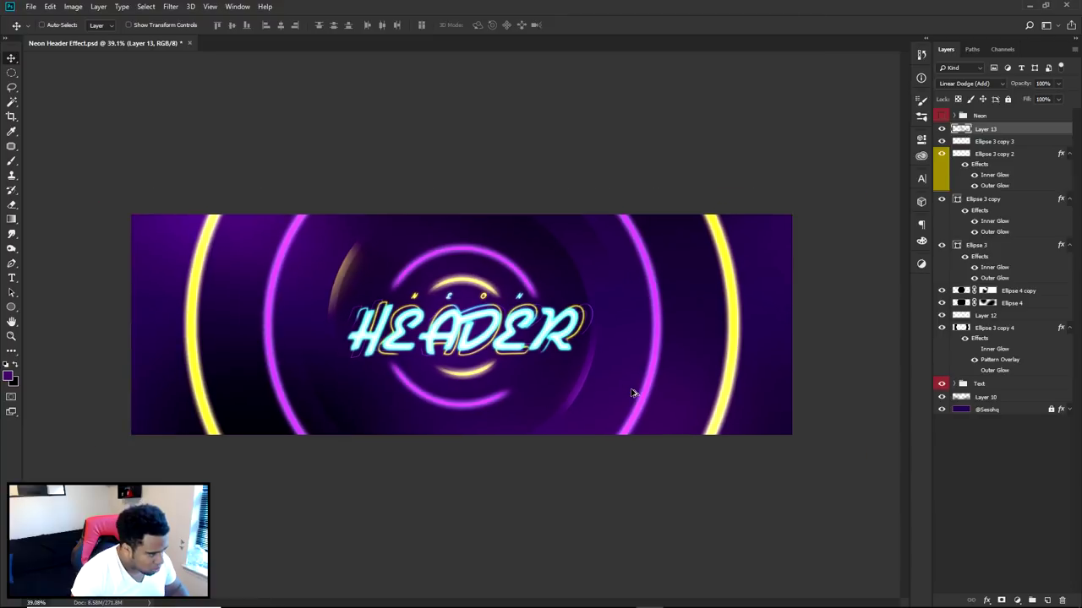
{"action": "scroll", "coordinate": [629, 393], "scroll_direction": "up", "scroll_amount": 1}
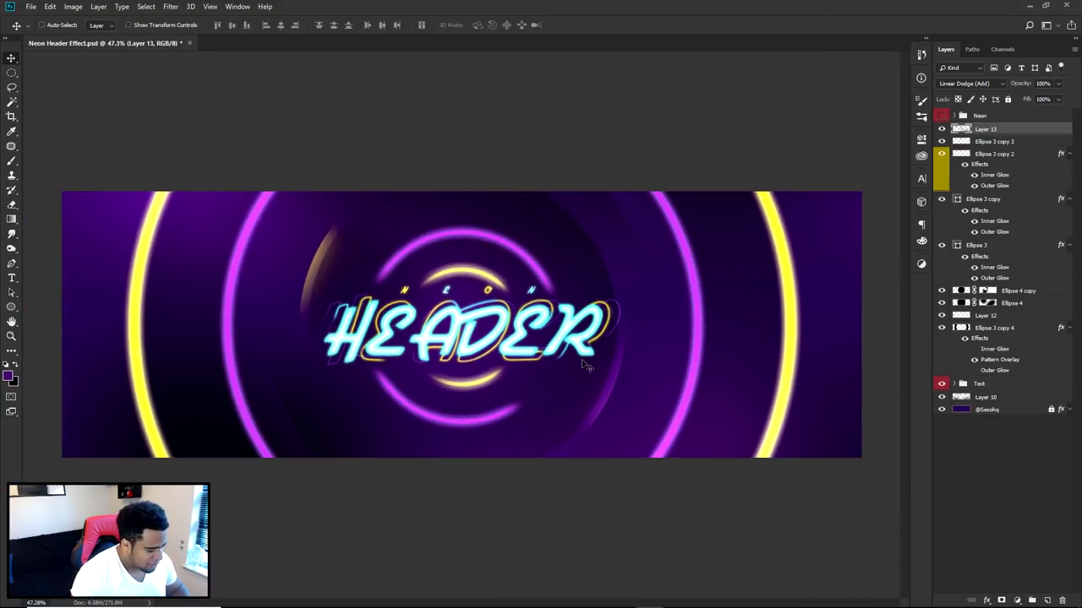
{"action": "scroll", "coordinate": [606, 346], "scroll_direction": "down", "scroll_amount": 1}
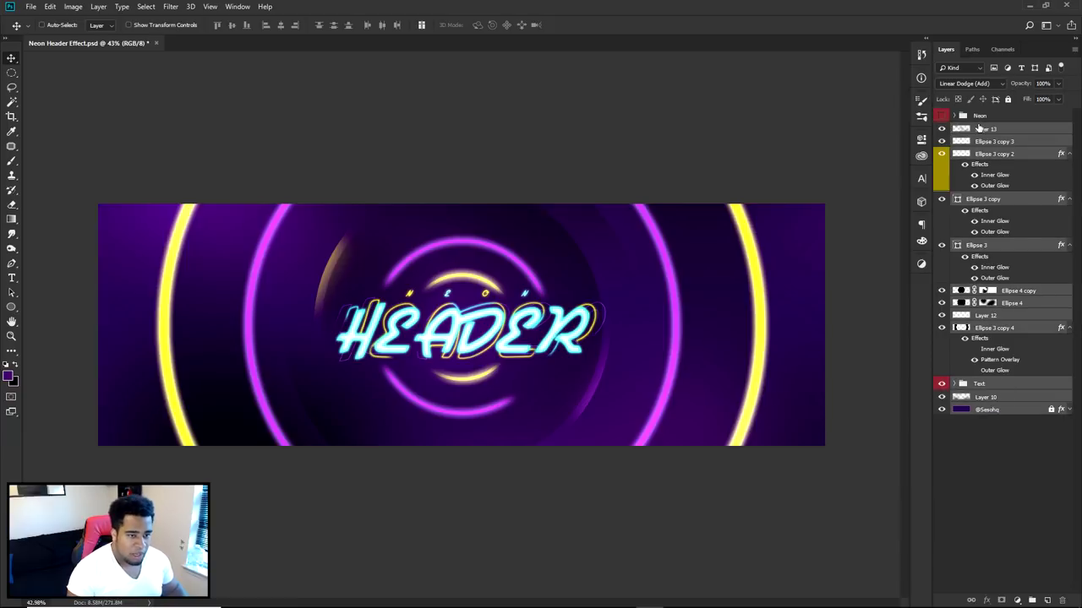
Merge duplicates of all artwork layers below the Neon group into one layer and convert it to a Smart Object.
{"action": "left_click", "coordinate": [1000, 408], "text": "shift"}
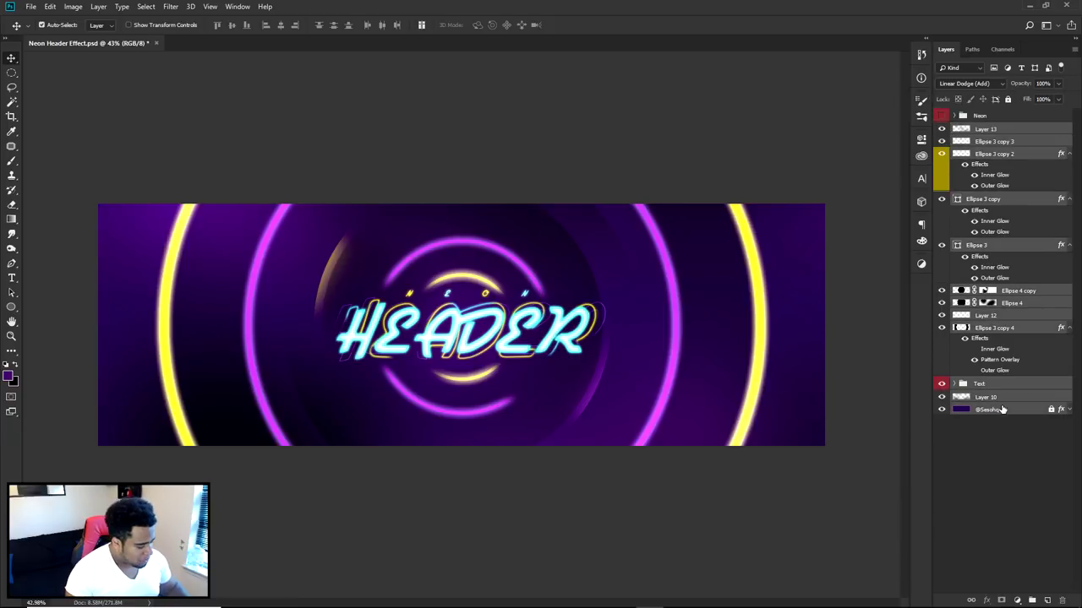
{"action": "key", "text": "ctrl+j"}
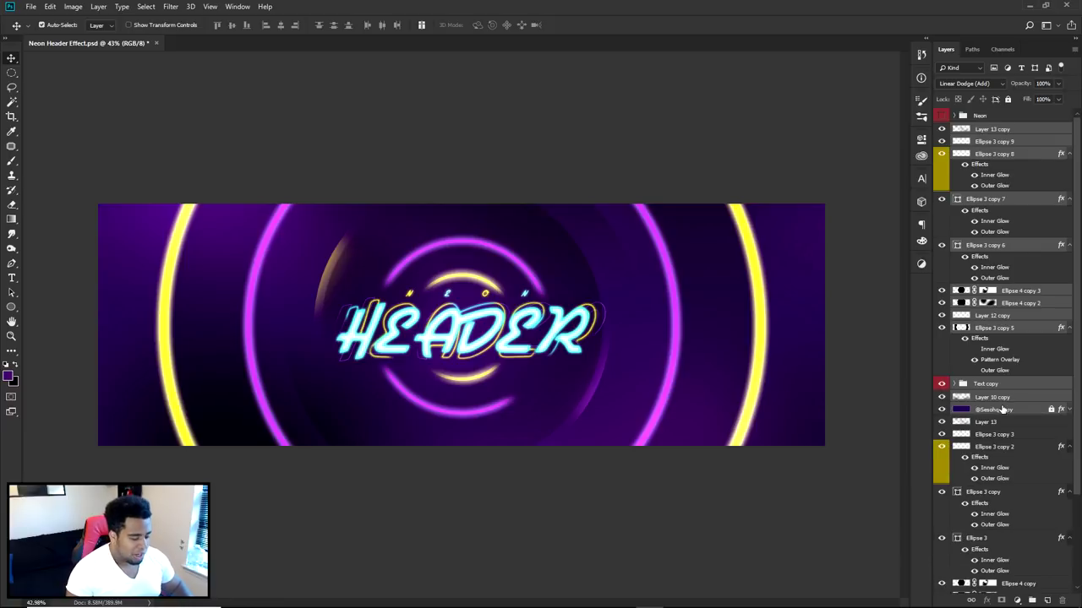
{"action": "left_click_drag", "start_coordinate": [1002, 409], "coordinate": [967, 139]}
{"action": "right_click", "coordinate": [997, 133]}
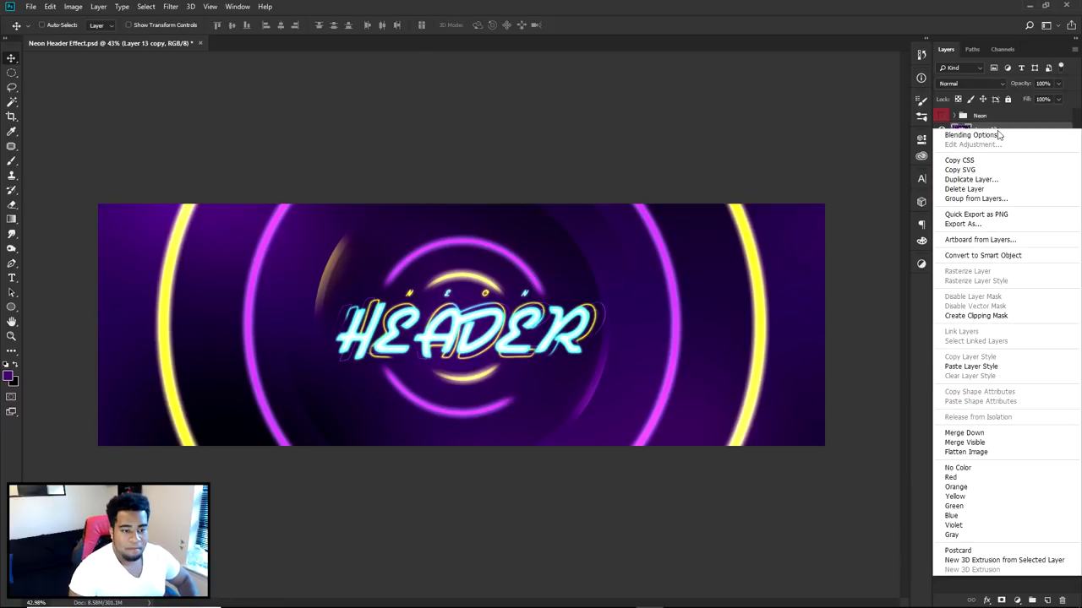
{"action": "left_click", "coordinate": [989, 259]}
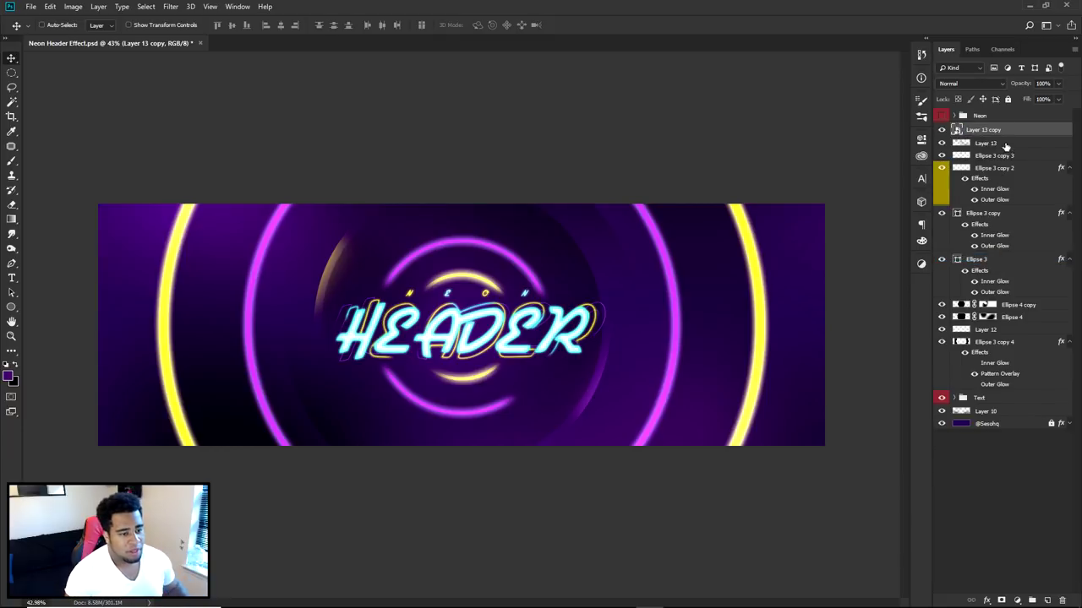
Adjust the merged layer in Camera Raw: temperature +13, tint +43, exposure +0.05, contrast +23, highlights -3, shadows -18, clarity +62.
{"action": "left_click", "coordinate": [172, 7]}
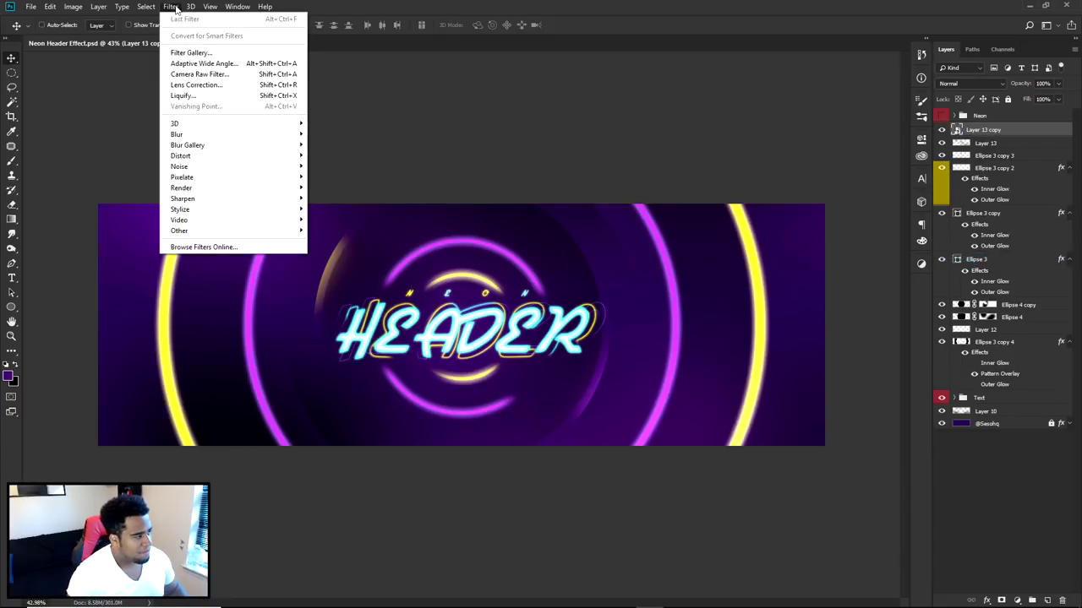
{"action": "left_click", "coordinate": [187, 75]}
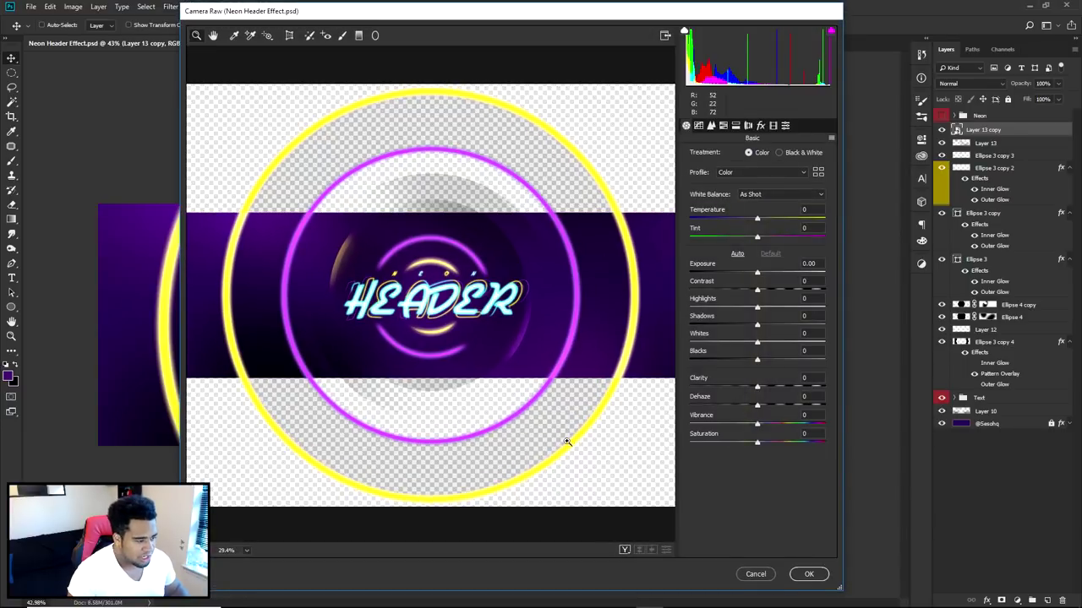
{"action": "left_click", "coordinate": [625, 550]}
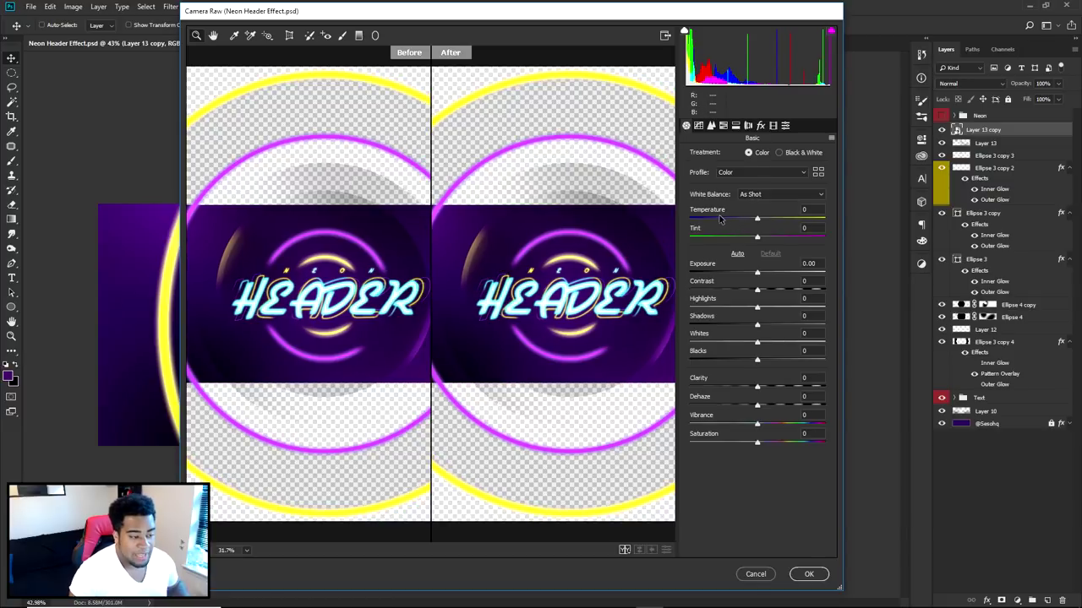
{"action": "left_click_drag", "start_coordinate": [757, 219], "coordinate": [785, 238]}
{"action": "left_click_drag", "start_coordinate": [757, 273], "coordinate": [731, 328]}
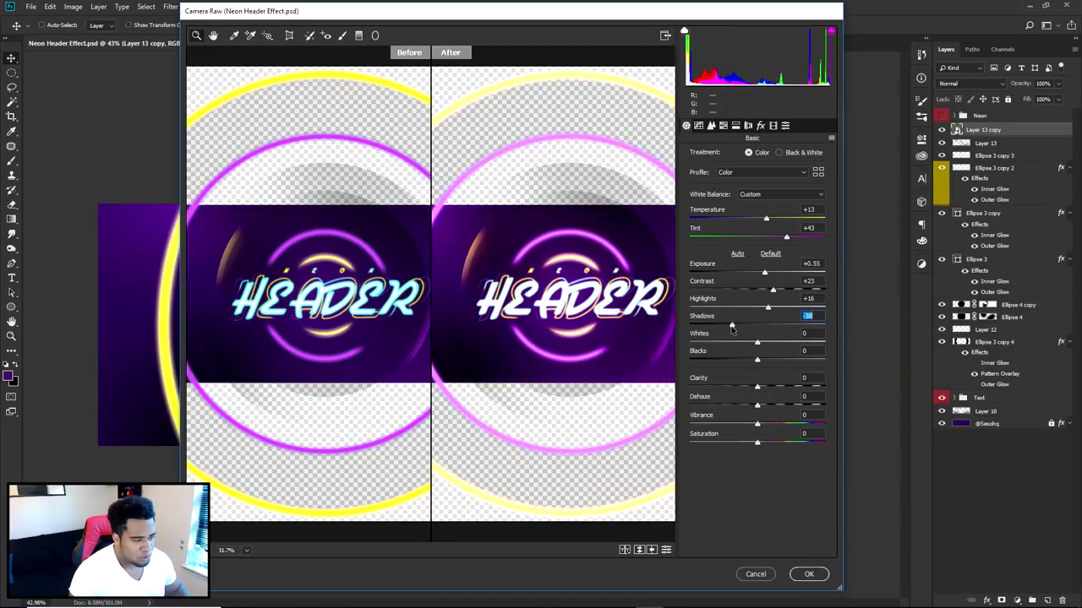
{"action": "left_click_drag", "start_coordinate": [757, 386], "coordinate": [802, 392]}
{"action": "left_click_drag", "start_coordinate": [737, 325], "coordinate": [745, 327]}
{"action": "left_click_drag", "start_coordinate": [764, 272], "coordinate": [753, 312]}
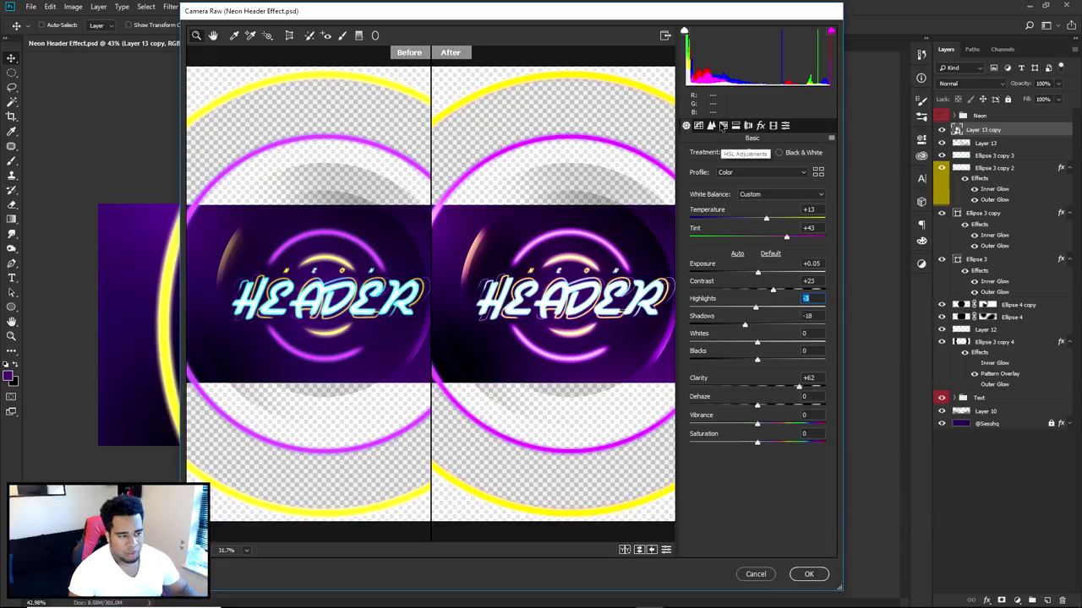
Shift the Camera Raw HSL hues to Magentas +100, Purples +28 and Blues -3.
{"action": "left_click", "coordinate": [722, 127]}
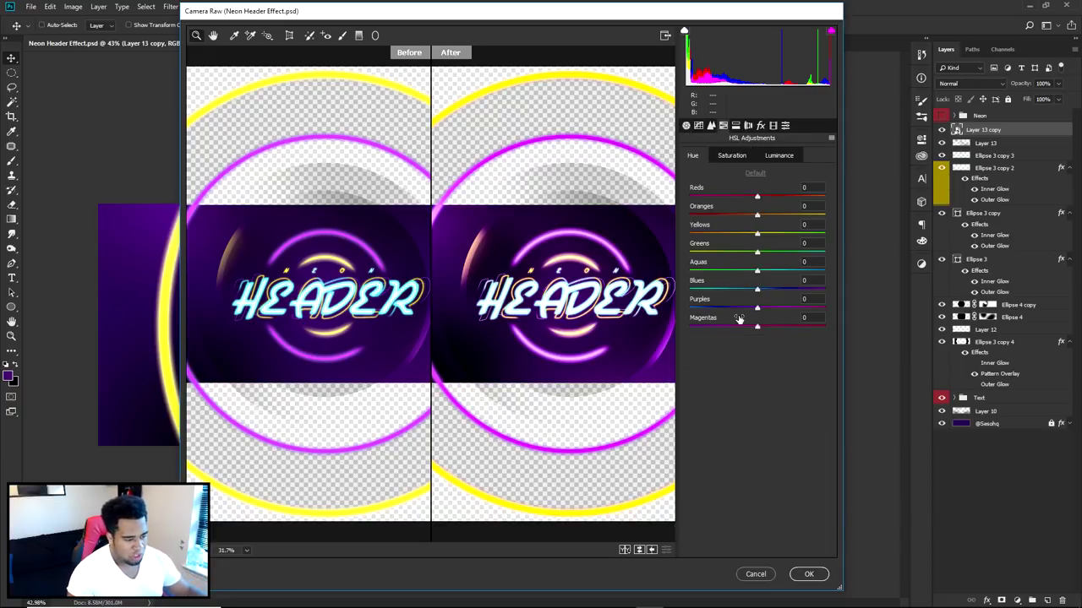
{"action": "left_click_drag", "start_coordinate": [757, 326], "coordinate": [825, 328]}
{"action": "left_click_drag", "start_coordinate": [725, 310], "coordinate": [754, 287]}
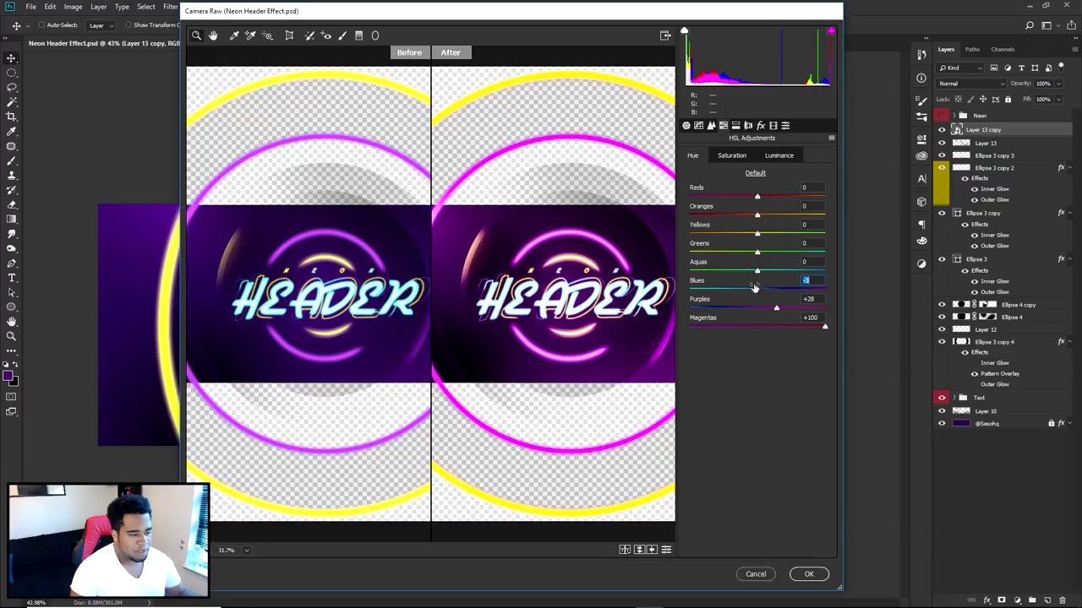
Set the Camera Raw HSL saturation of Magentas to -25 and apply the filter.
{"action": "left_click", "coordinate": [742, 158]}
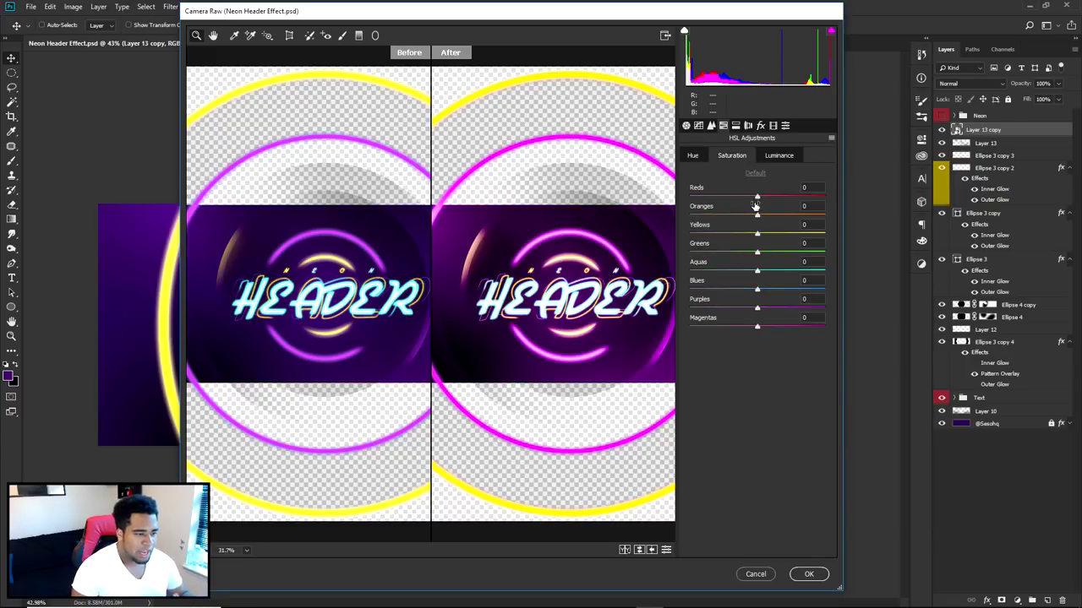
{"action": "left_click_drag", "start_coordinate": [758, 327], "coordinate": [788, 327]}
{"action": "left_click", "coordinate": [743, 330]}
{"action": "scroll", "coordinate": [564, 305], "scroll_direction": "down", "scroll_amount": 2}
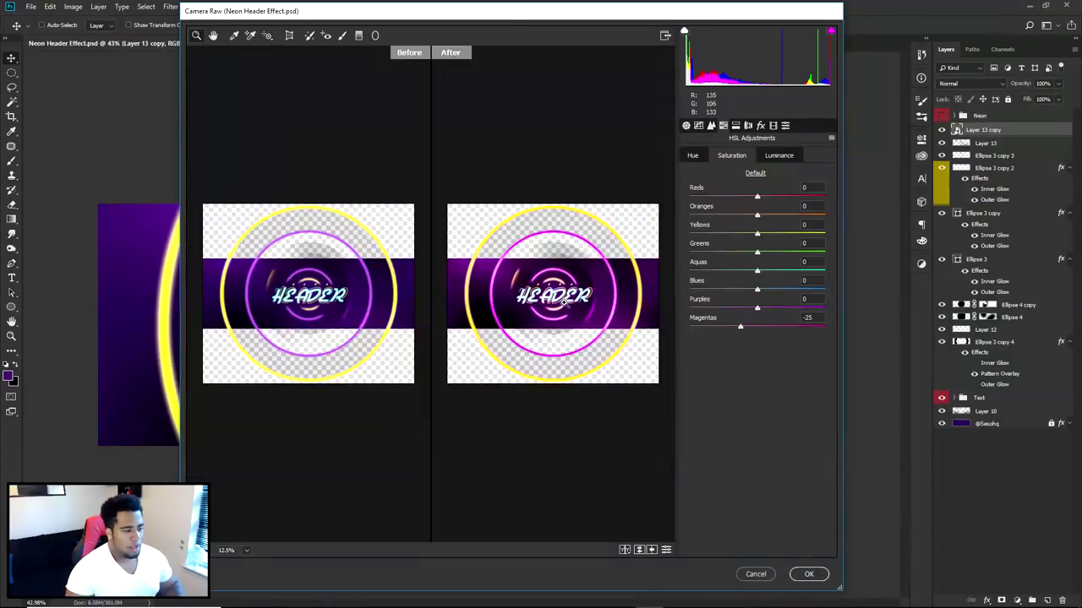
{"action": "left_click", "coordinate": [811, 574]}
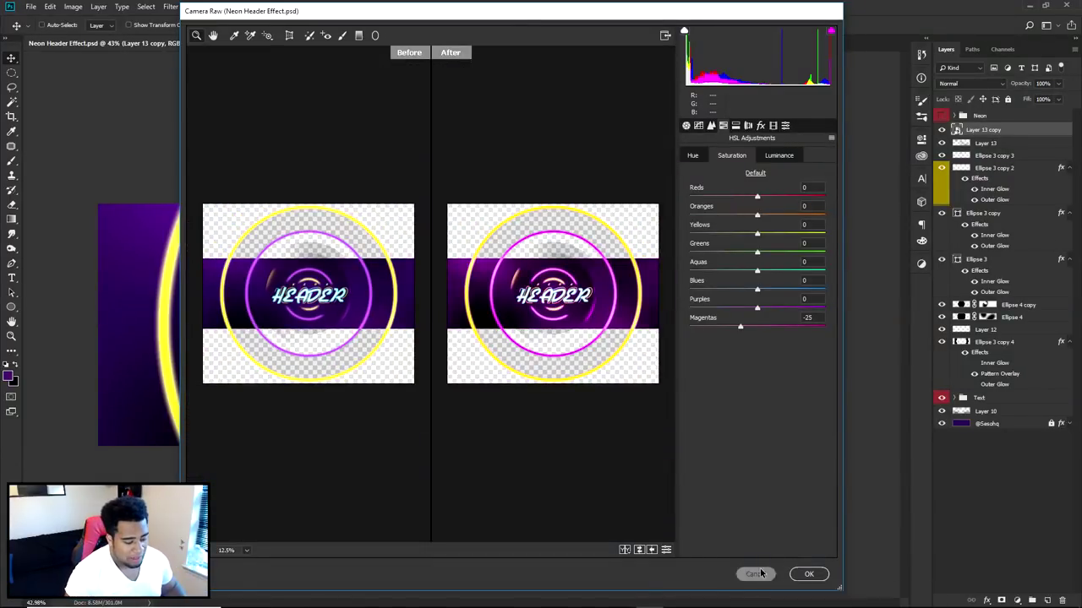